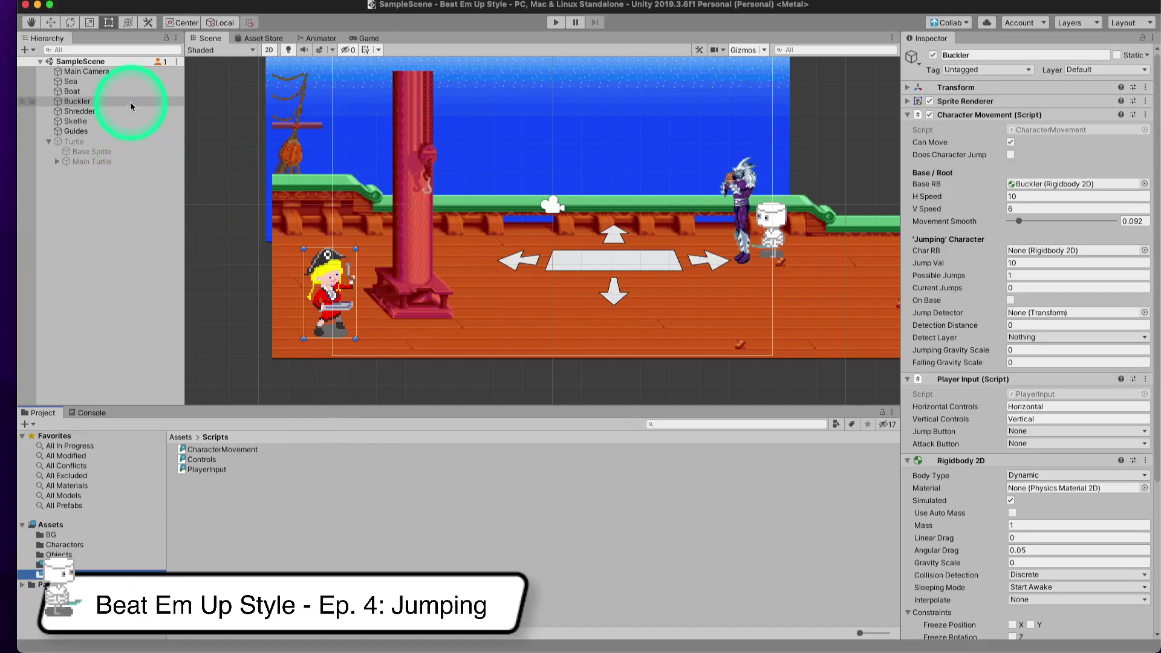
- Select the Buckler character and examine its Sprite Renderer settings, toggling the renderer off and back on
click(42, 102)
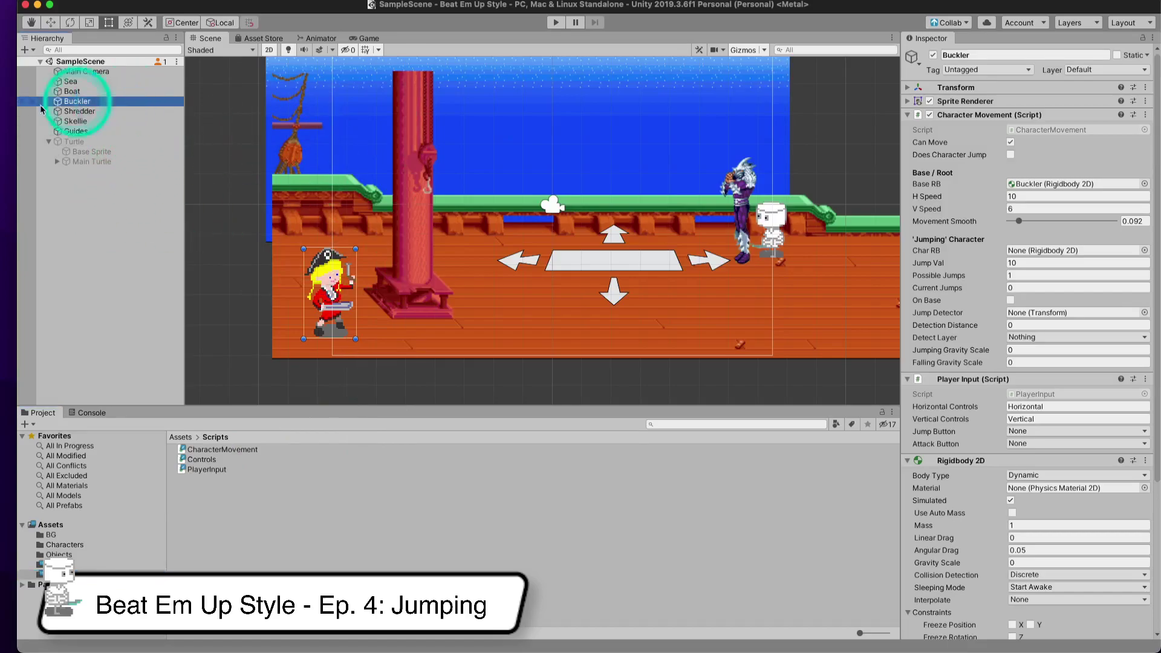
click(908, 119)
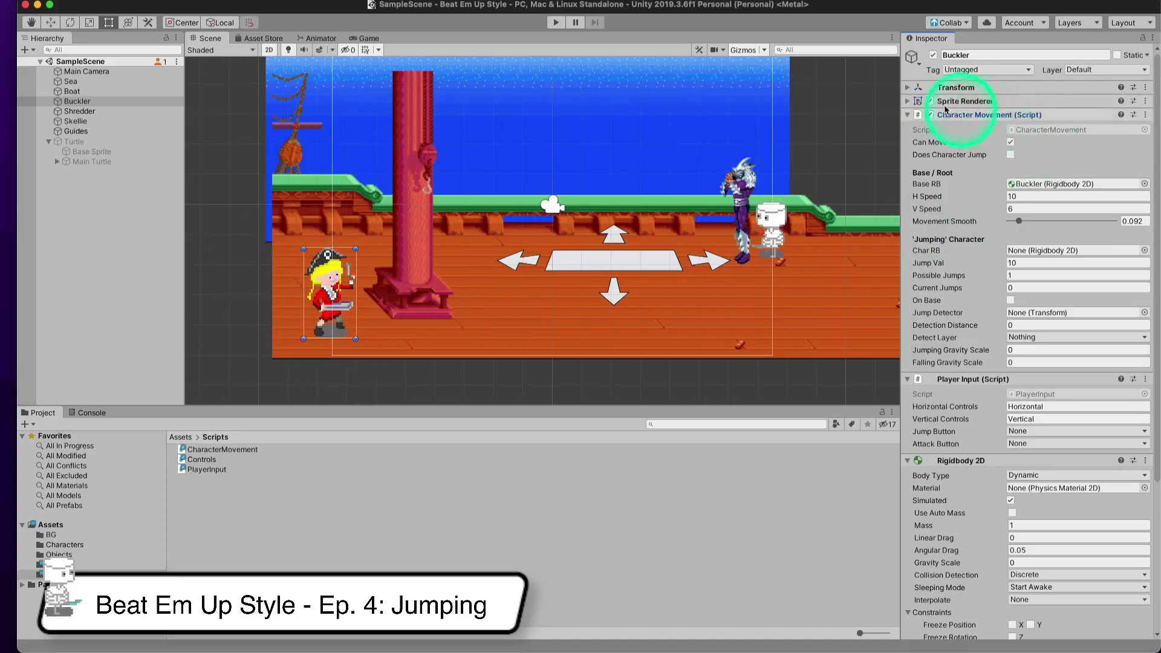
click(905, 101)
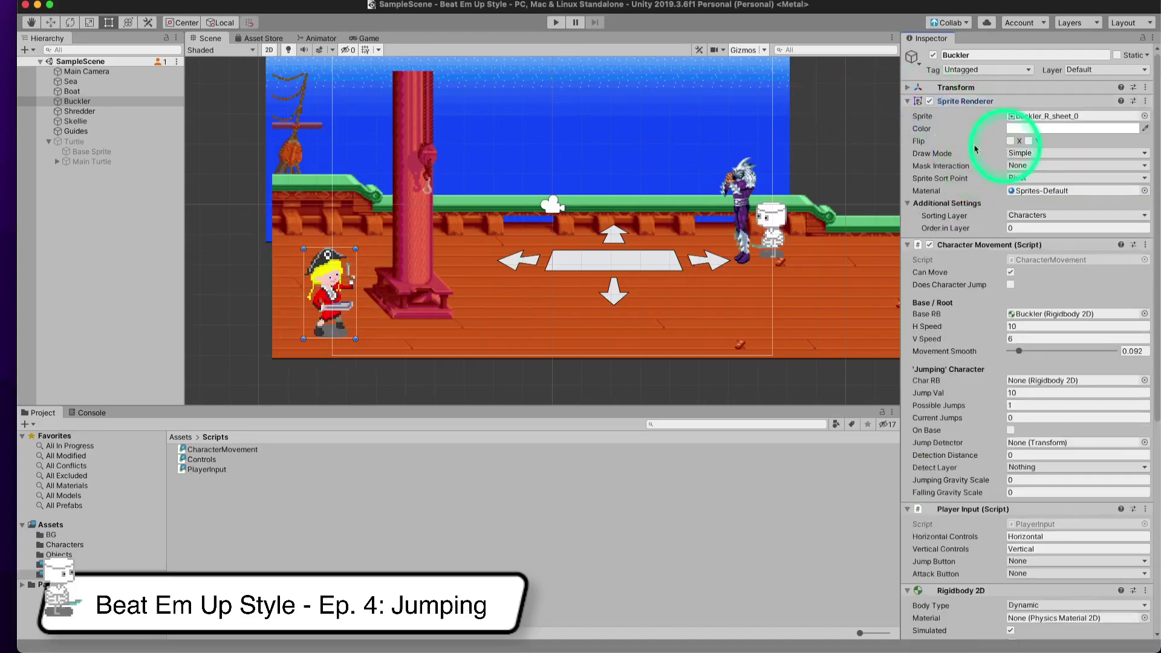
click(931, 102)
click(930, 102)
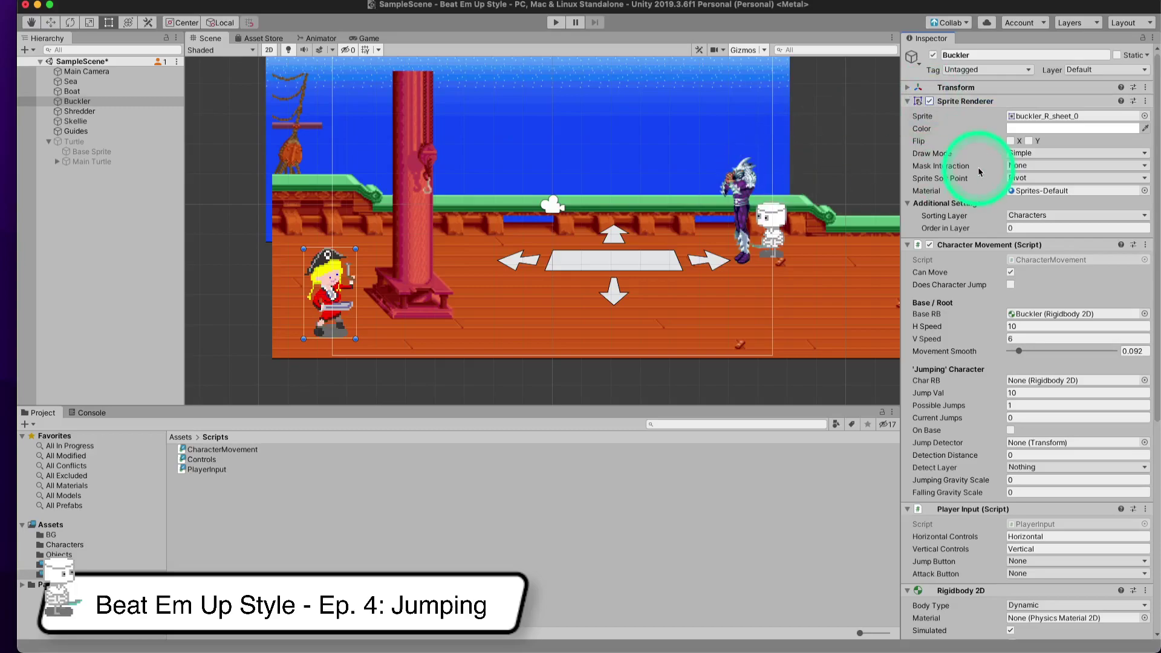
- Freeze the Z rotation in the constraints of Buckler's Rigidbody 2D
scroll(949, 296, down, 2)
scroll(950, 296, down, 5)
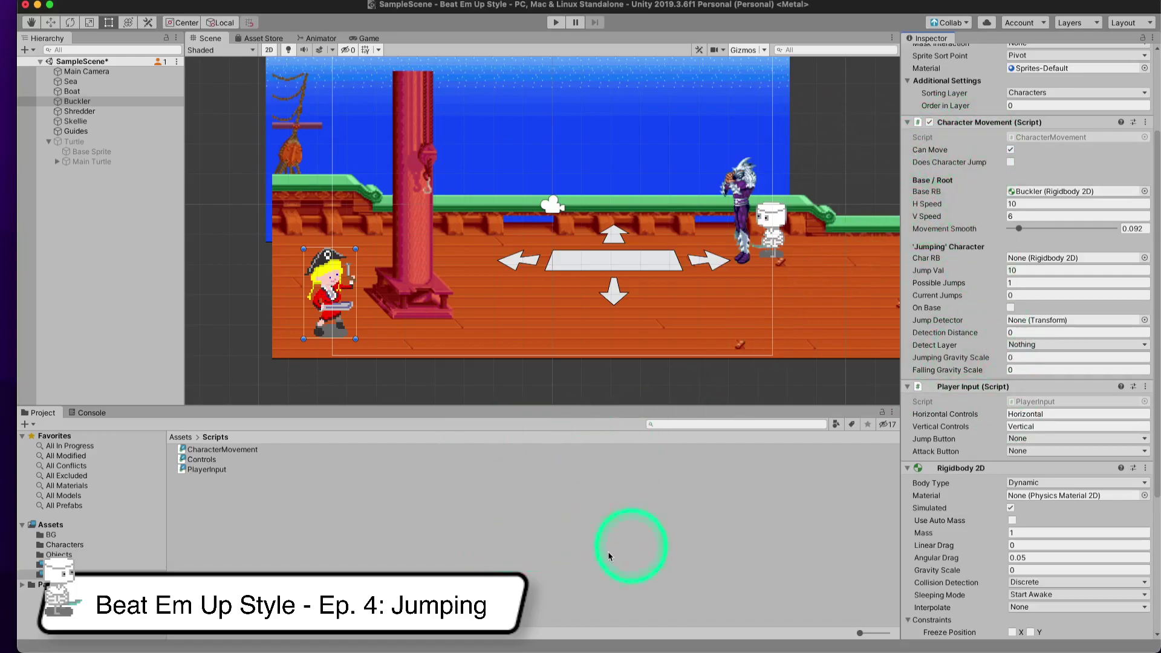
scroll(974, 352, down, 1)
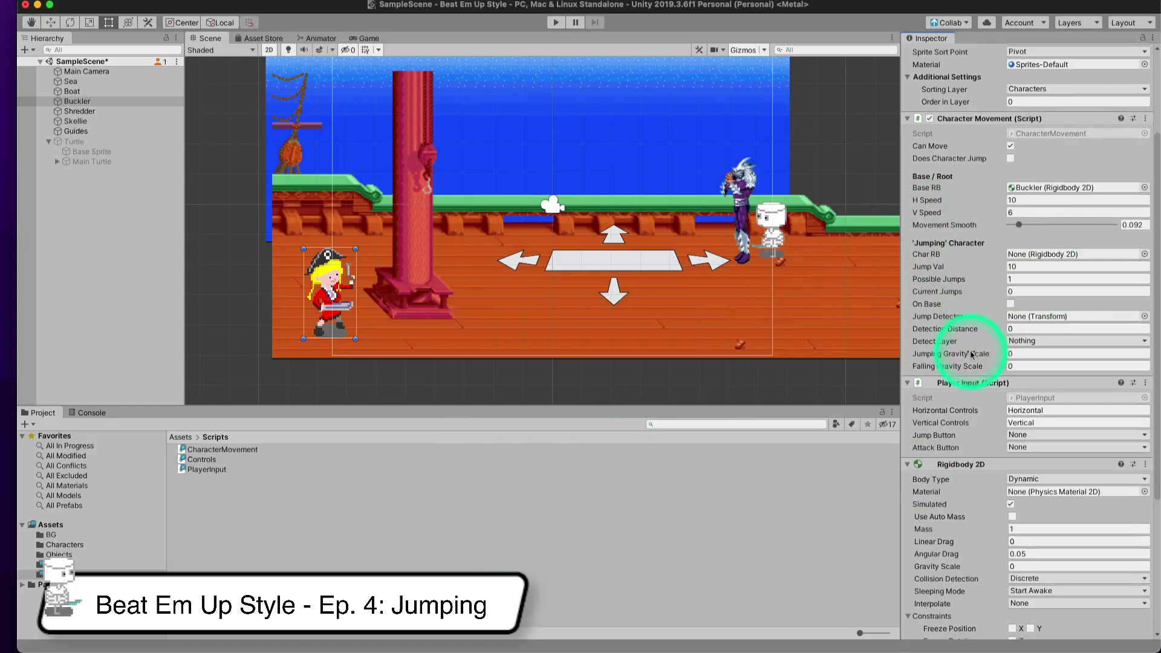
scroll(1024, 381, down, 5)
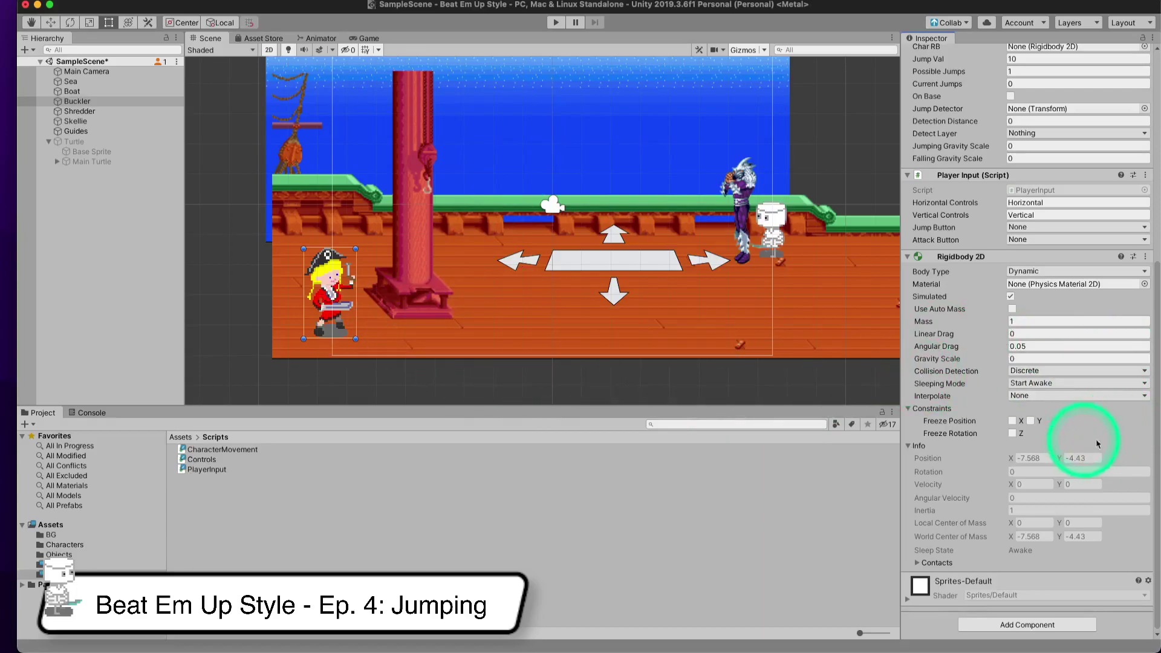
click(1014, 434)
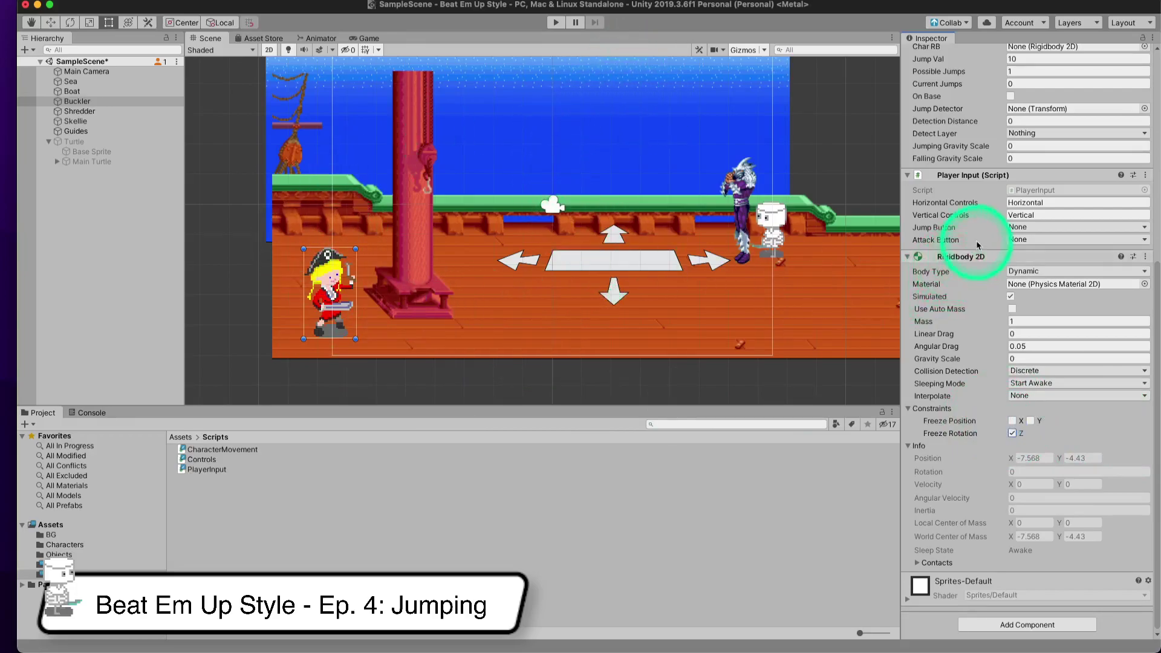
- Review Buckler's script components and examine the code of the Controls script
scroll(978, 245, up, 5)
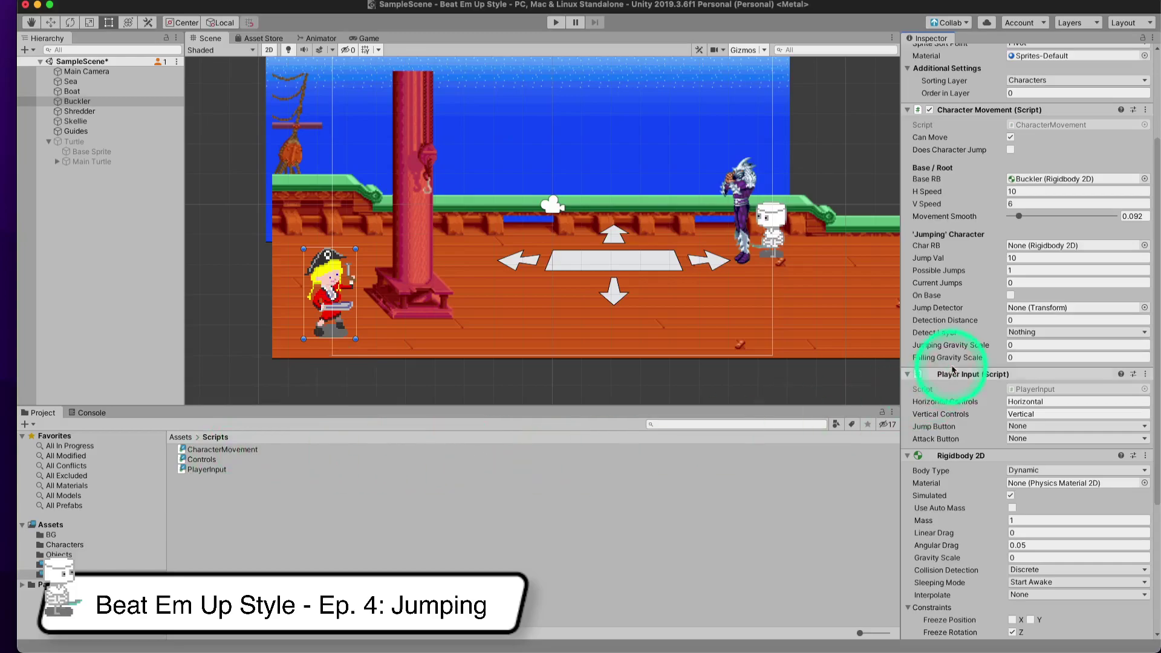
scroll(956, 369, down, 3)
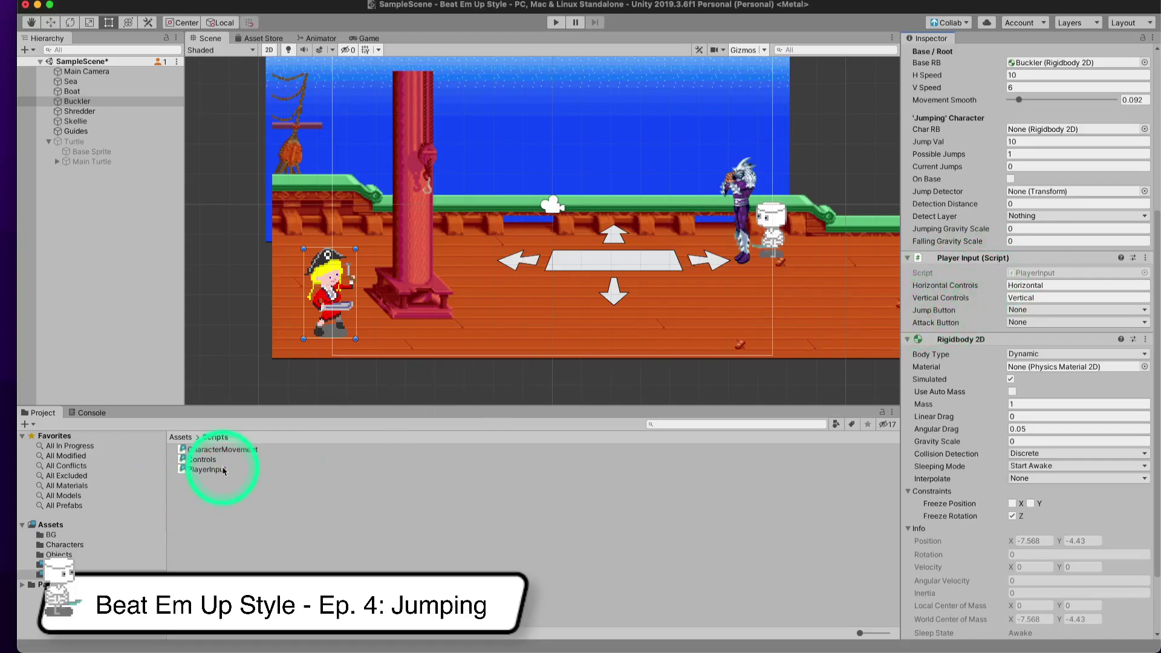
click(193, 460)
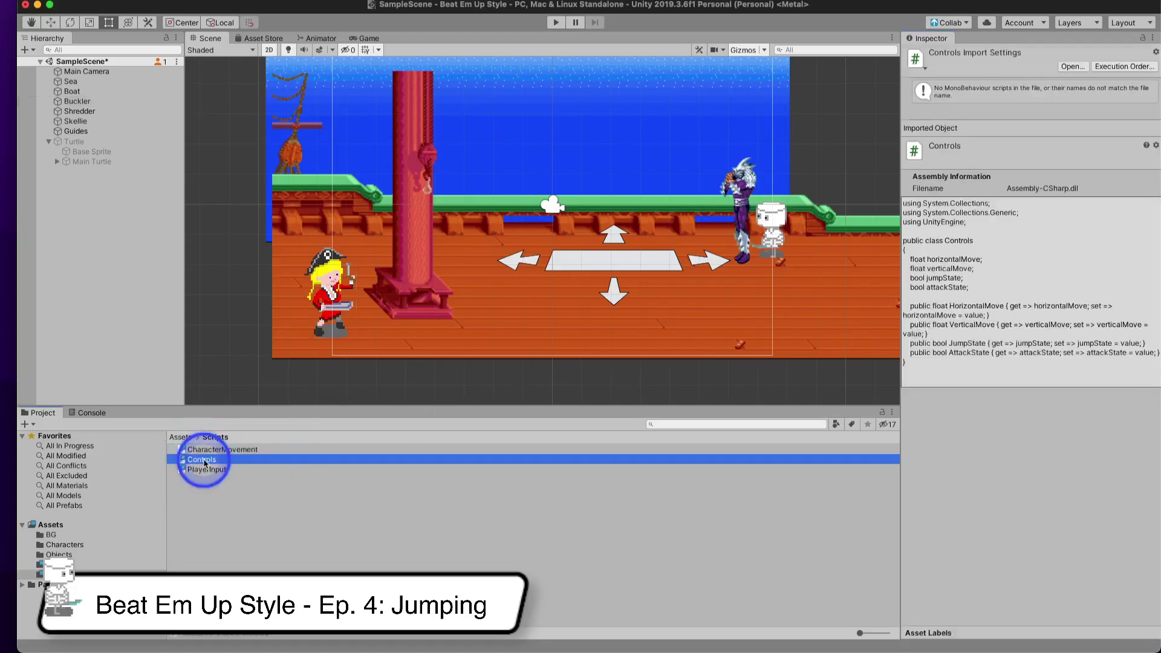
drag(897, 240, 845, 252)
click(409, 539)
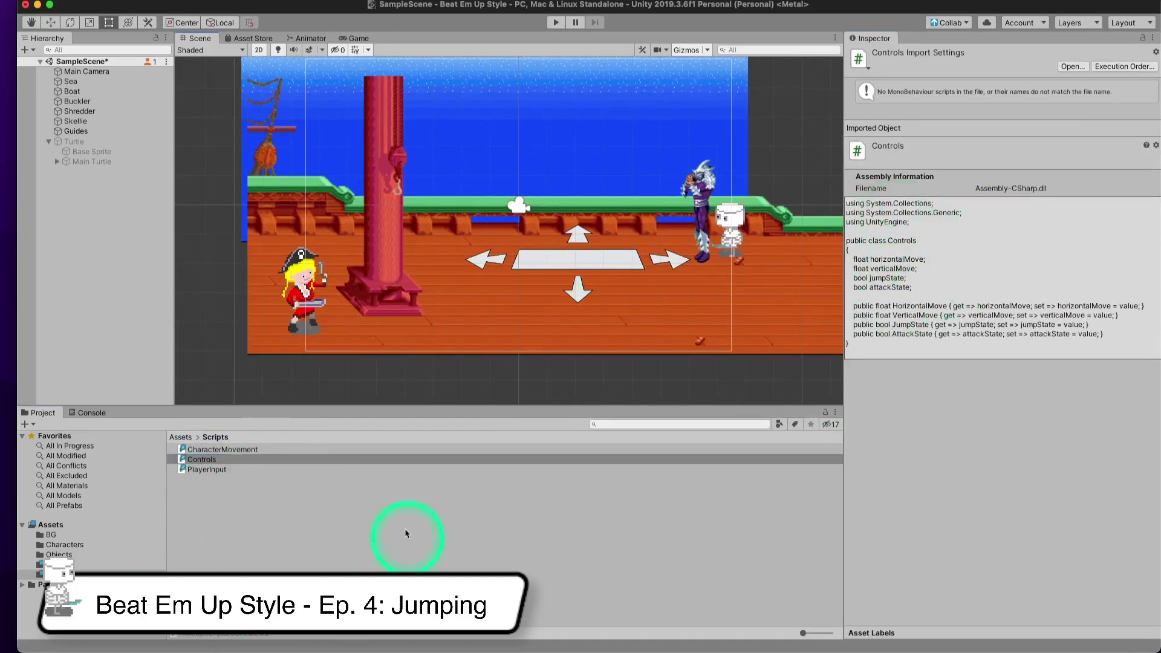
click(843, 288)
drag(843, 288, 905, 288)
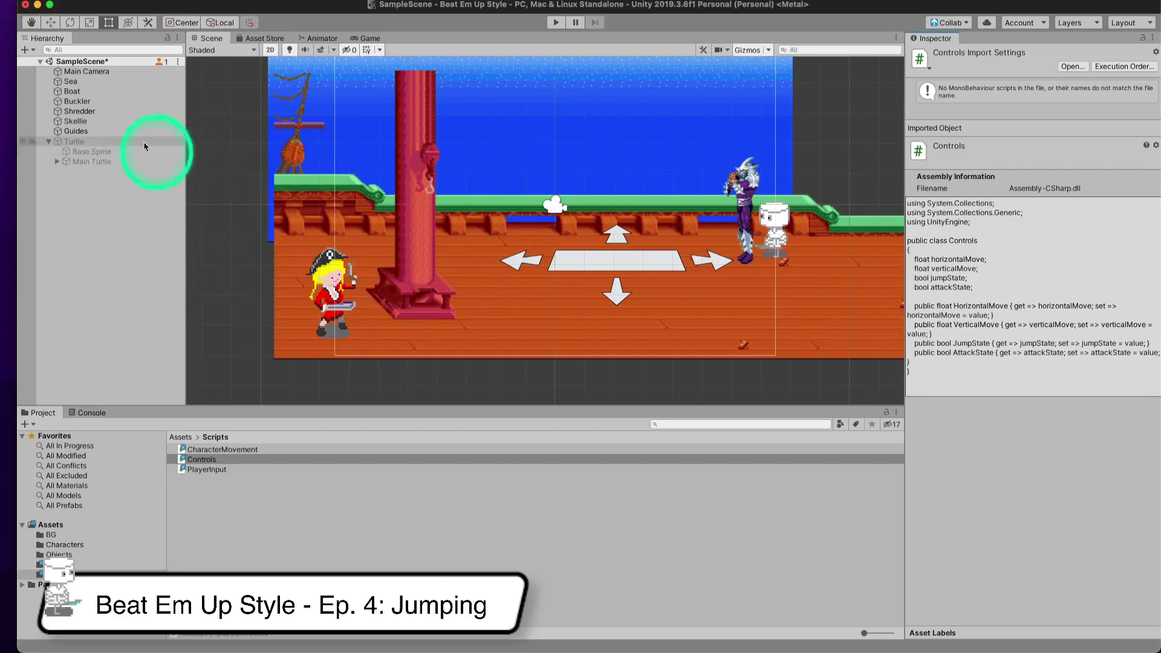
- Reselect the Buckler character and widen the Inspector to show its Character Movement and Player Input settings
click(103, 101)
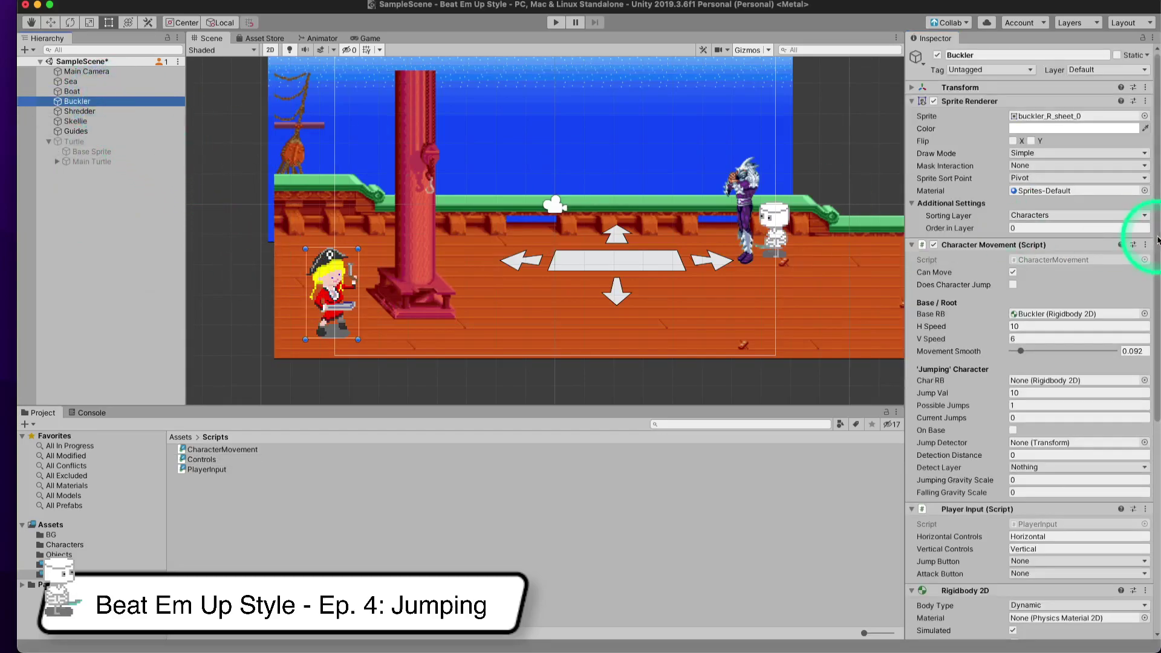
drag(906, 228, 800, 236)
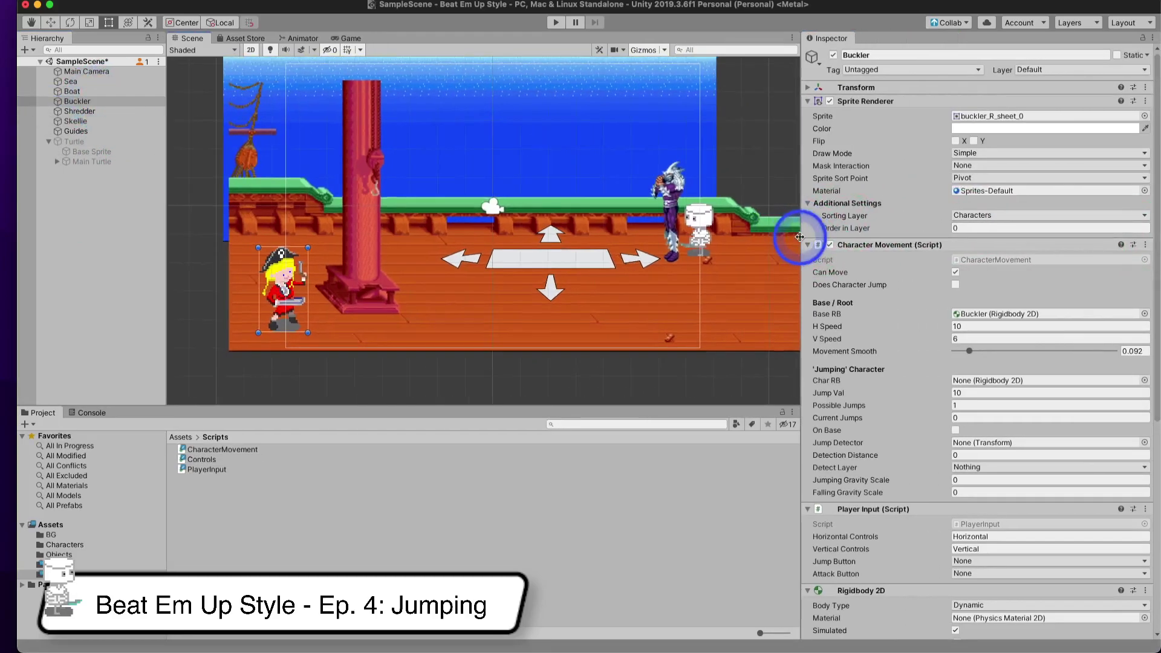
scroll(944, 338, down, 3)
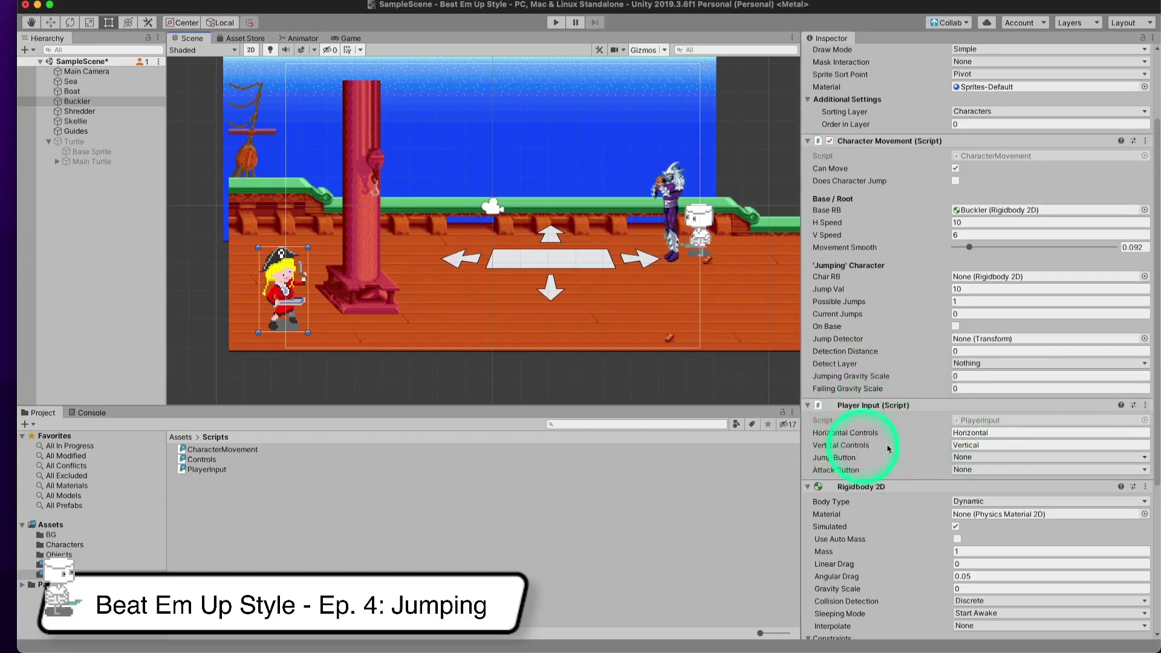
text(l)
key(Return)
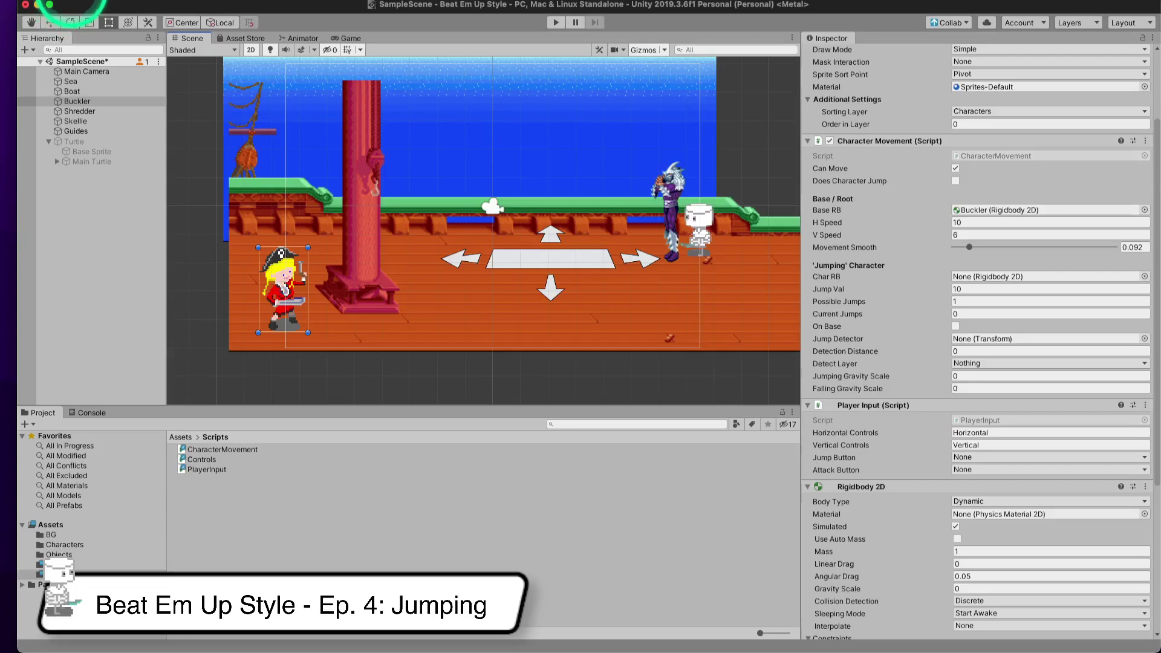
- Open the Input Manager in the project settings and expand its Horizontal and Vertical axes
click(52, 4)
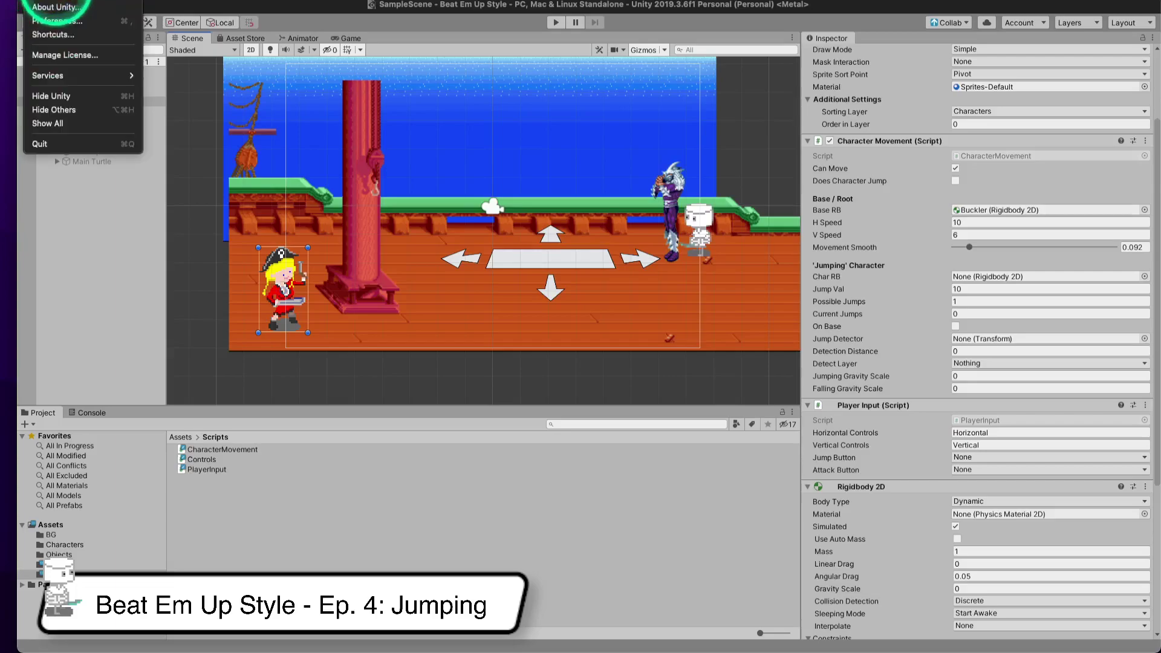
mouse_move(69, 3)
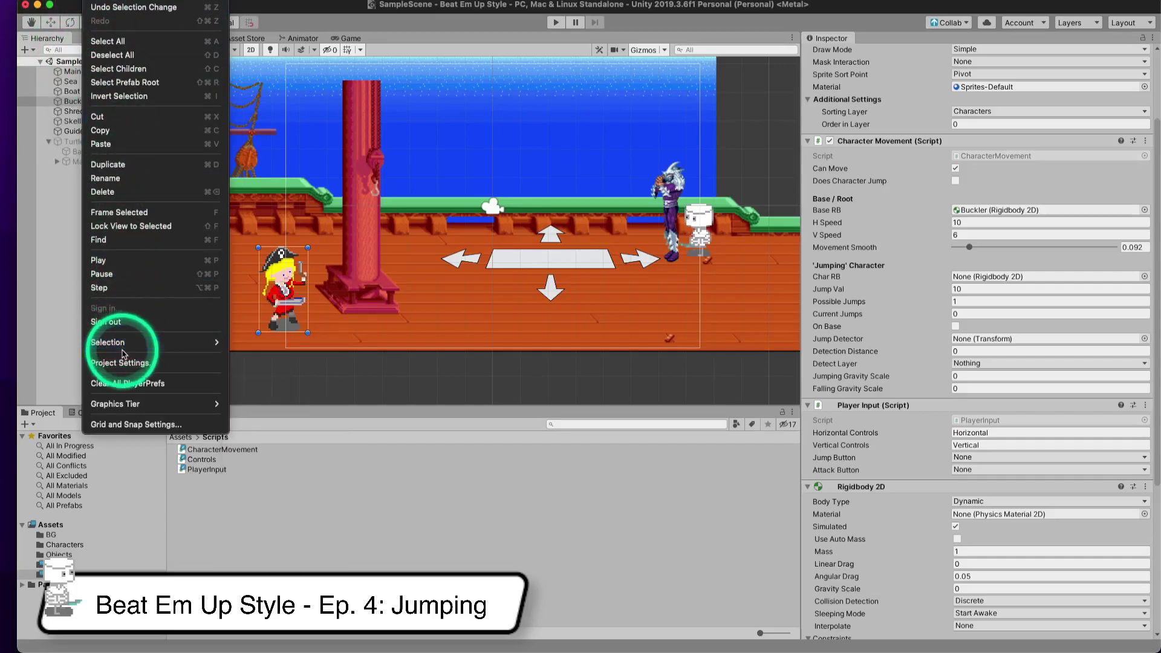
click(119, 364)
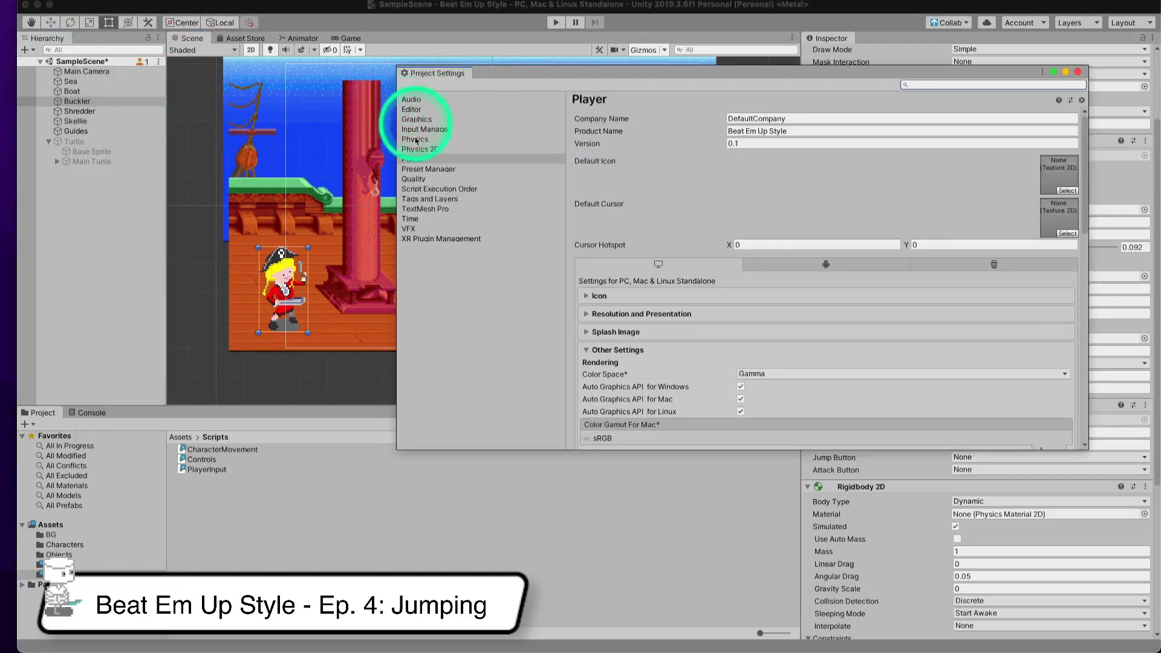
click(441, 130)
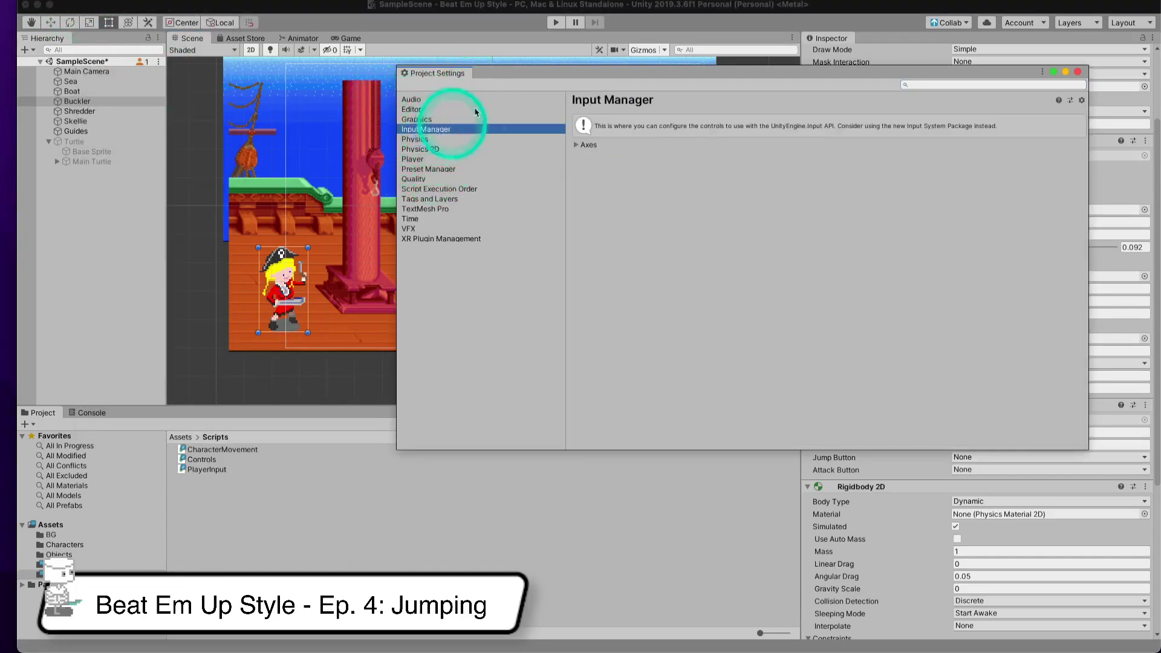
drag(597, 84, 299, 66)
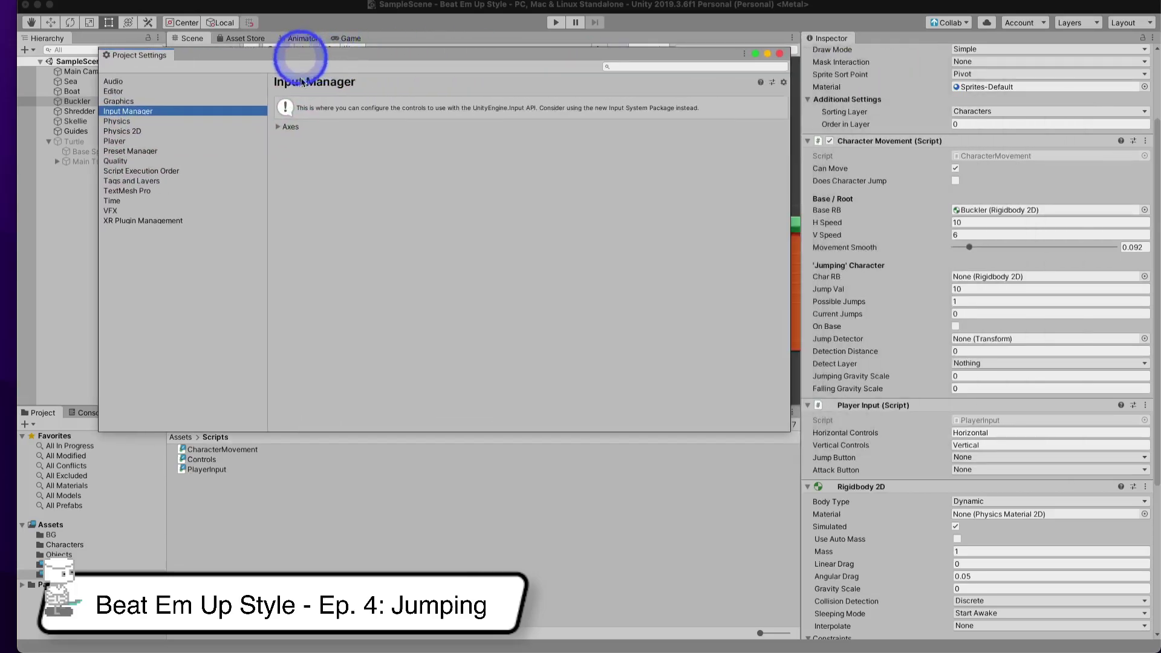
click(278, 127)
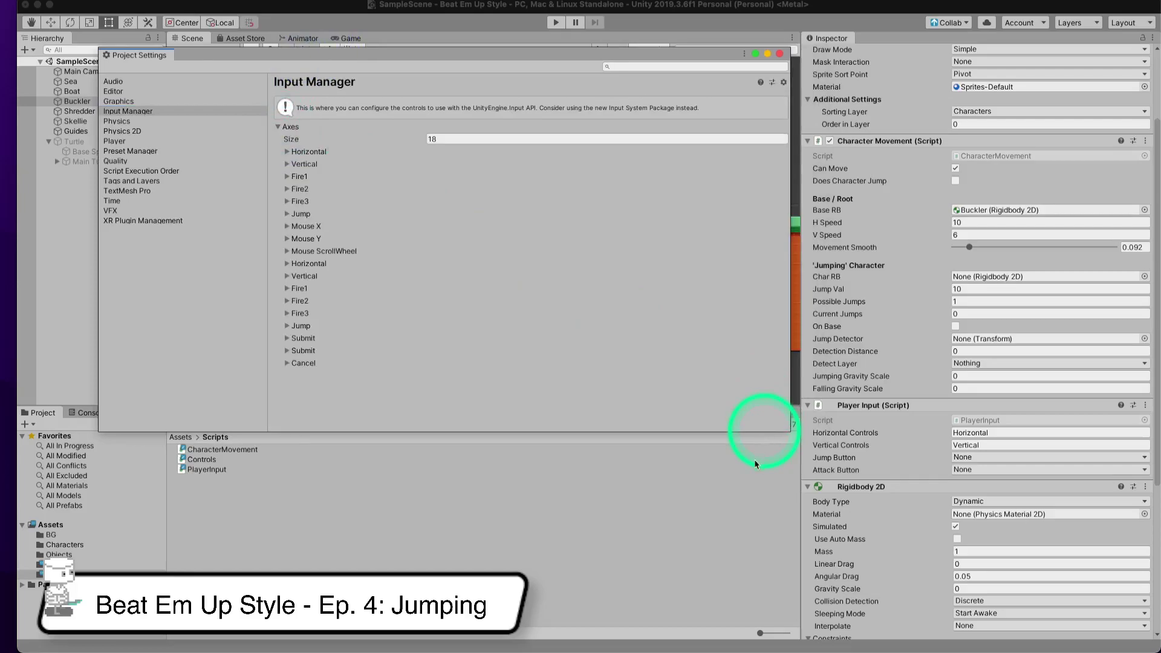
click(310, 152)
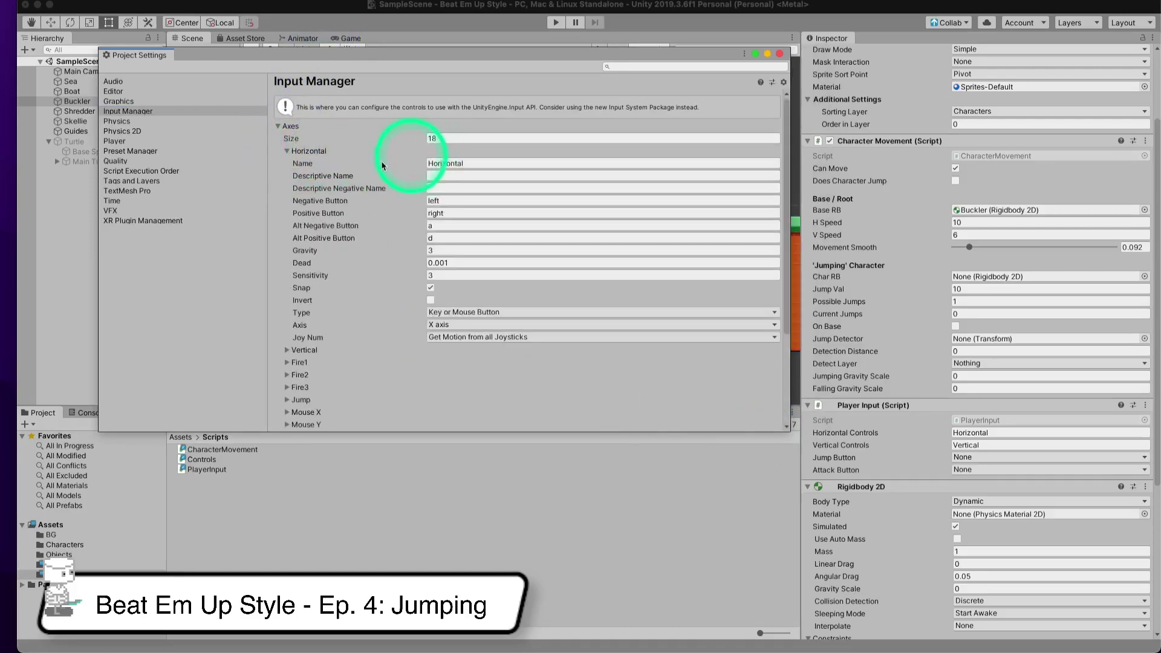
click(287, 350)
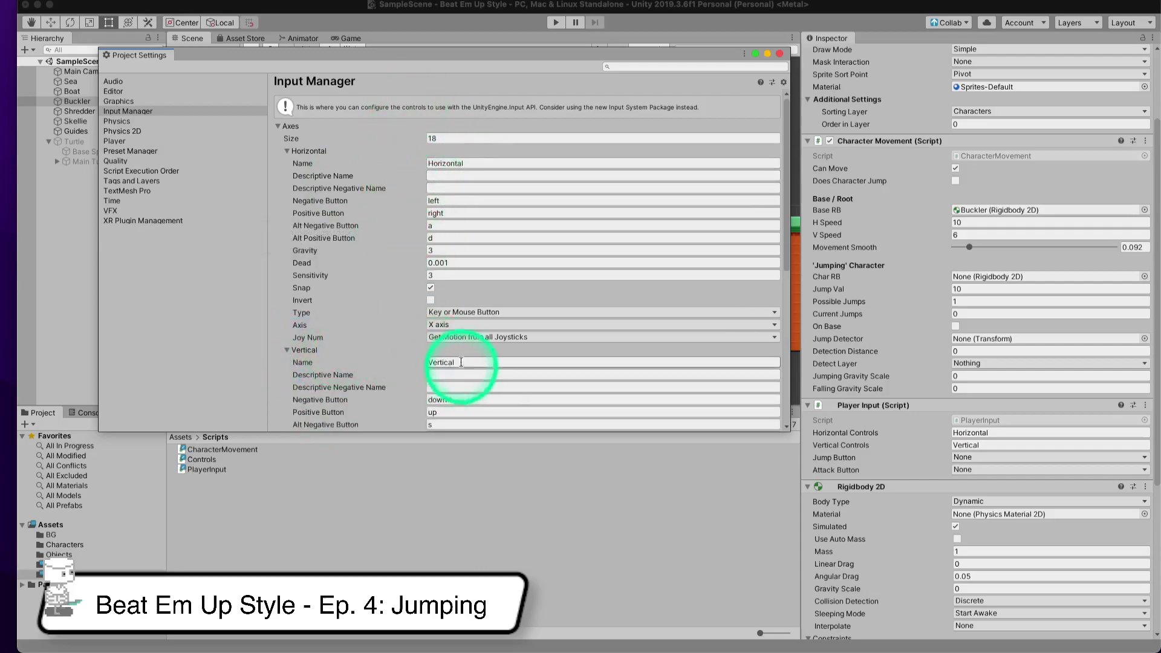
- Examine the Name fields and button assignments of the Horizontal and Vertical input axes, and close the project settings
scroll(444, 257, down, 1)
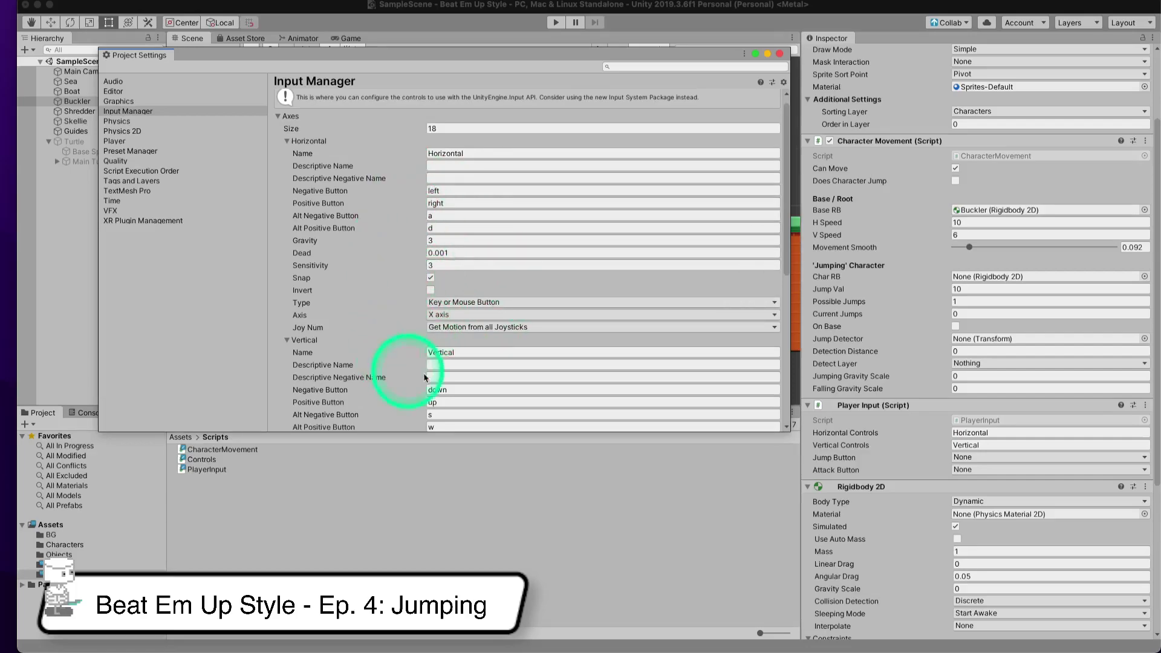
double_click(461, 153)
click(469, 153)
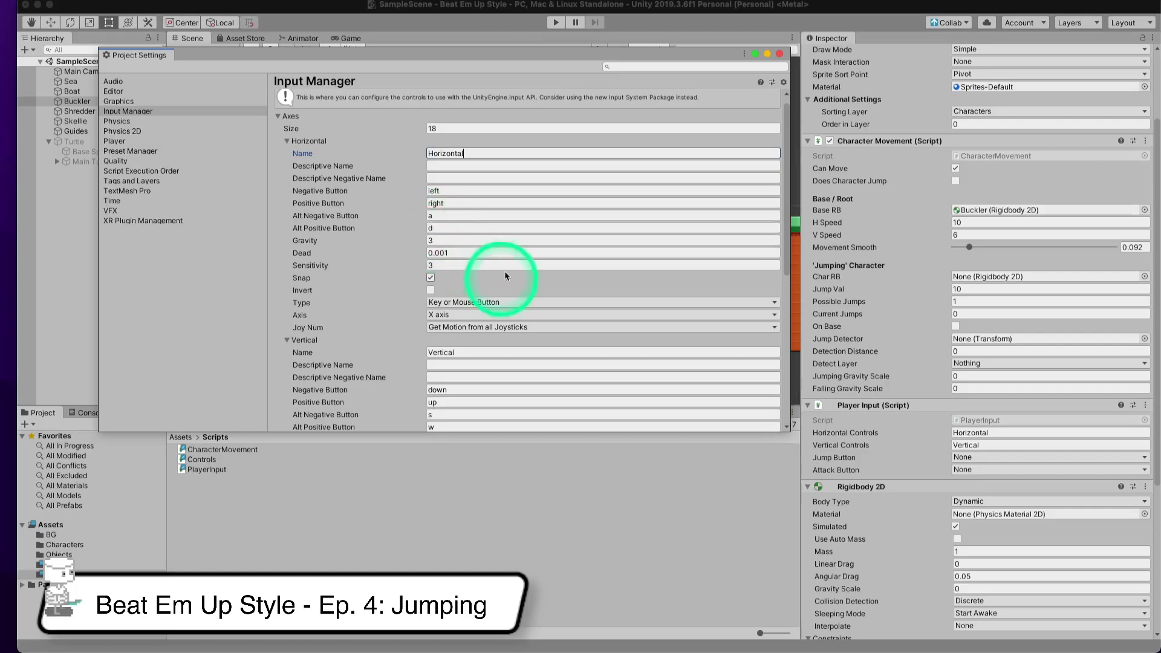
scroll(503, 276, down, 3)
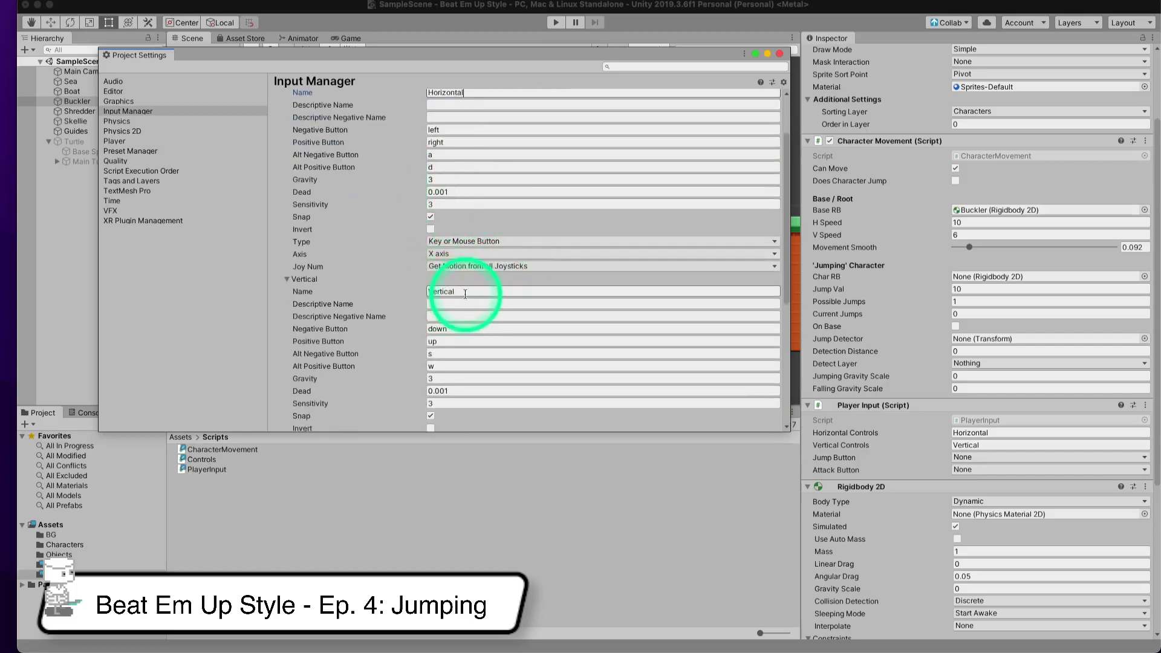
scroll(441, 292, down, 2)
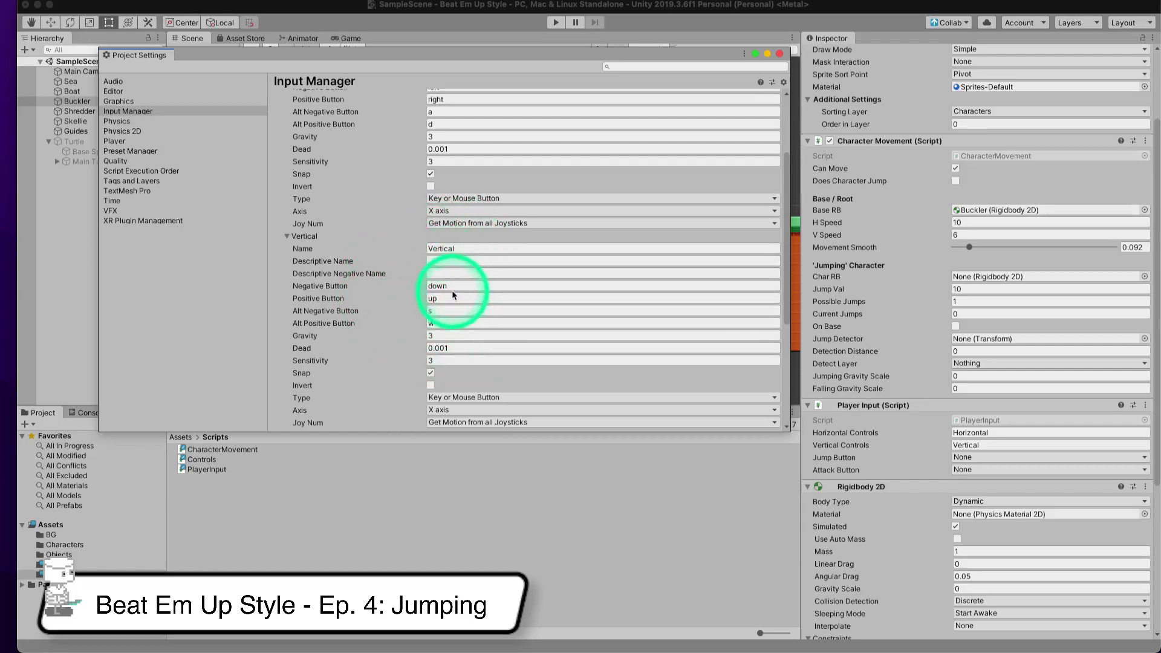
scroll(453, 270, up, 2)
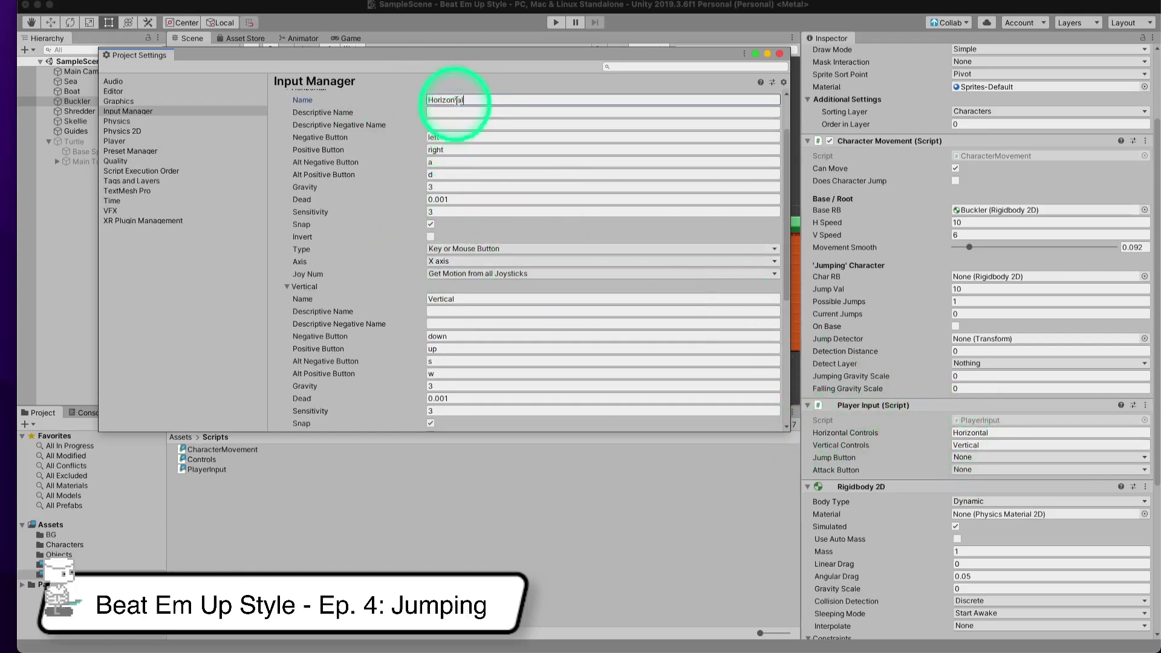
drag(475, 101, 416, 103)
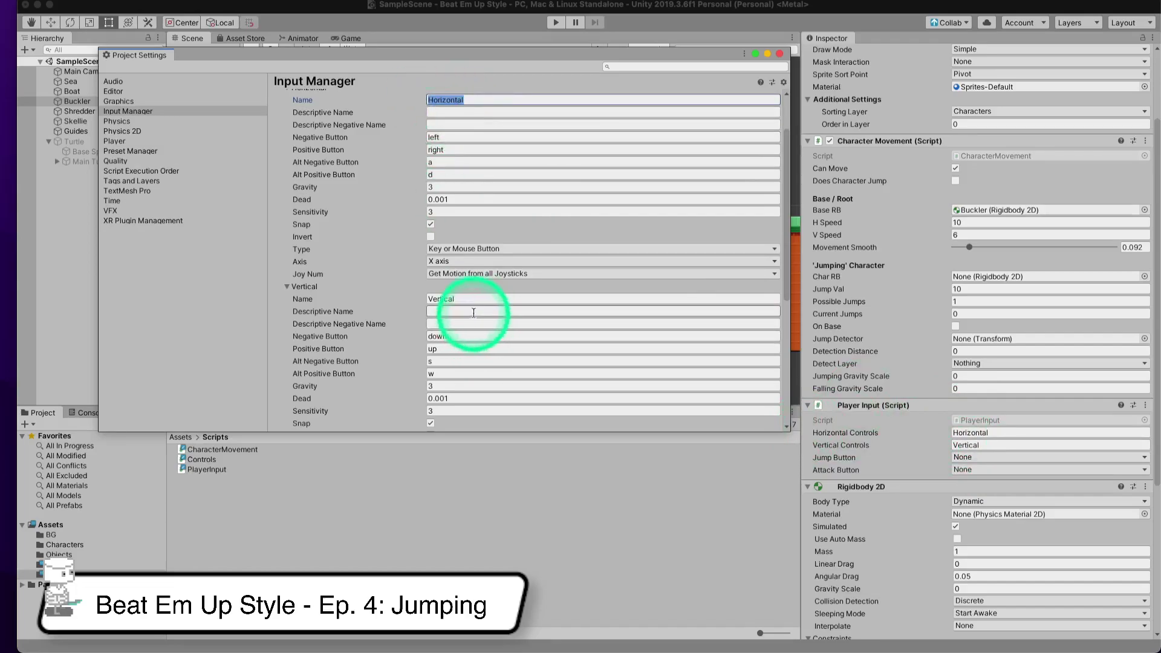
drag(476, 300, 408, 301)
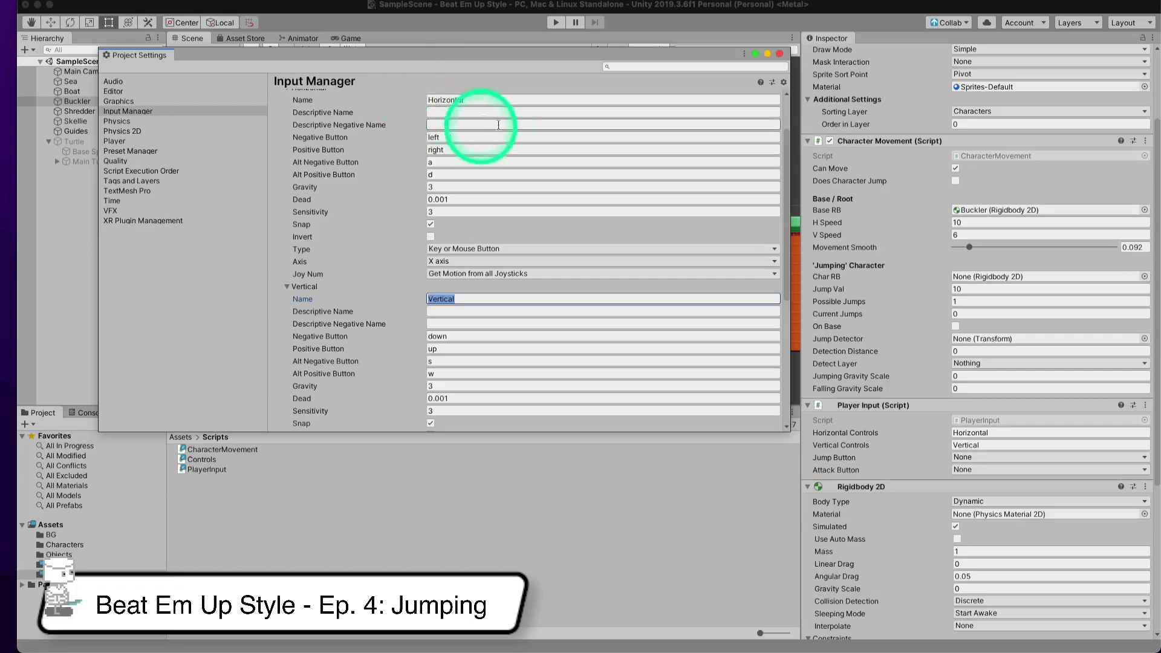
drag(478, 100, 403, 99)
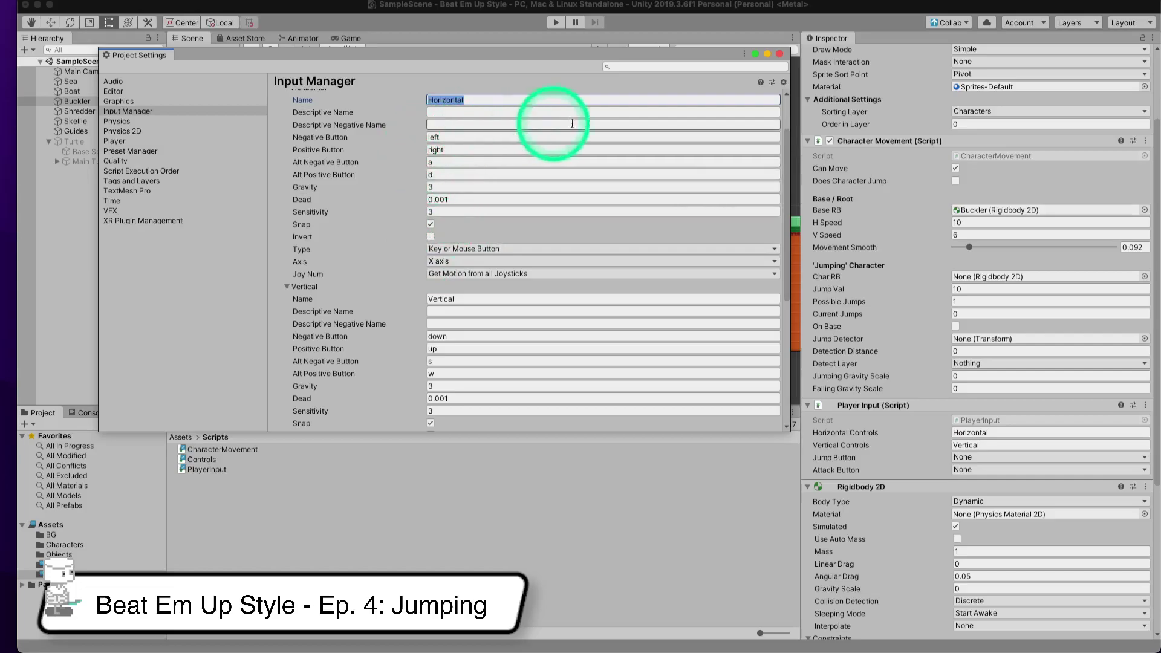
click(780, 55)
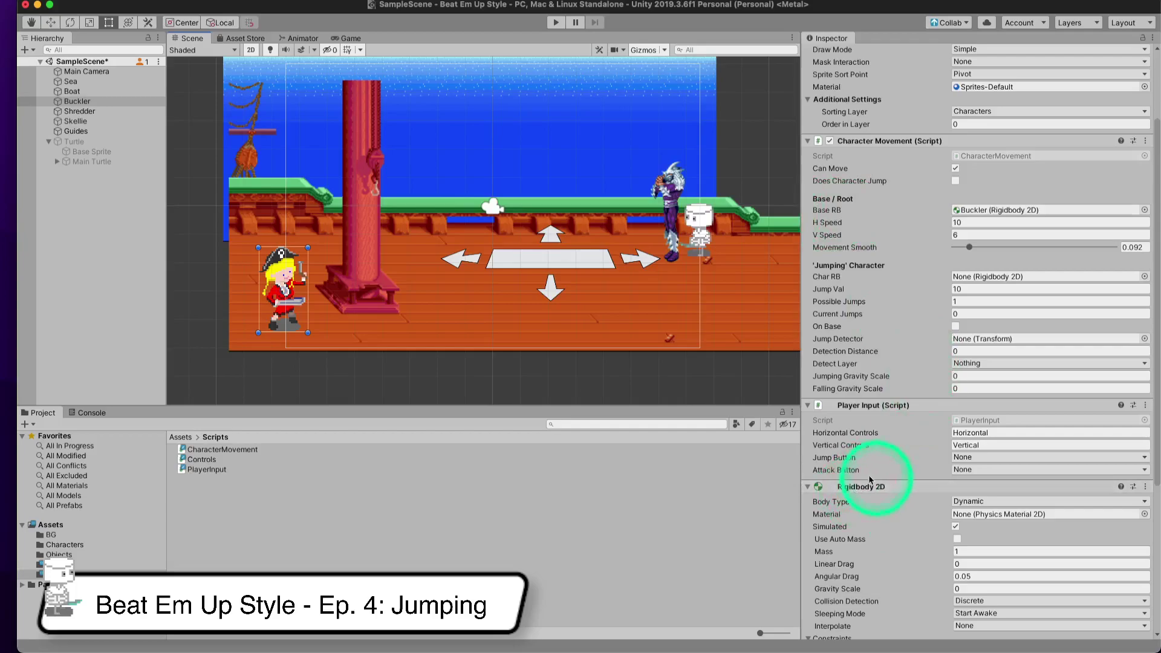
- Assign Buckler's own Rigidbody 2D as the Base RB of the Character Movement script
drag(862, 489, 1029, 212)
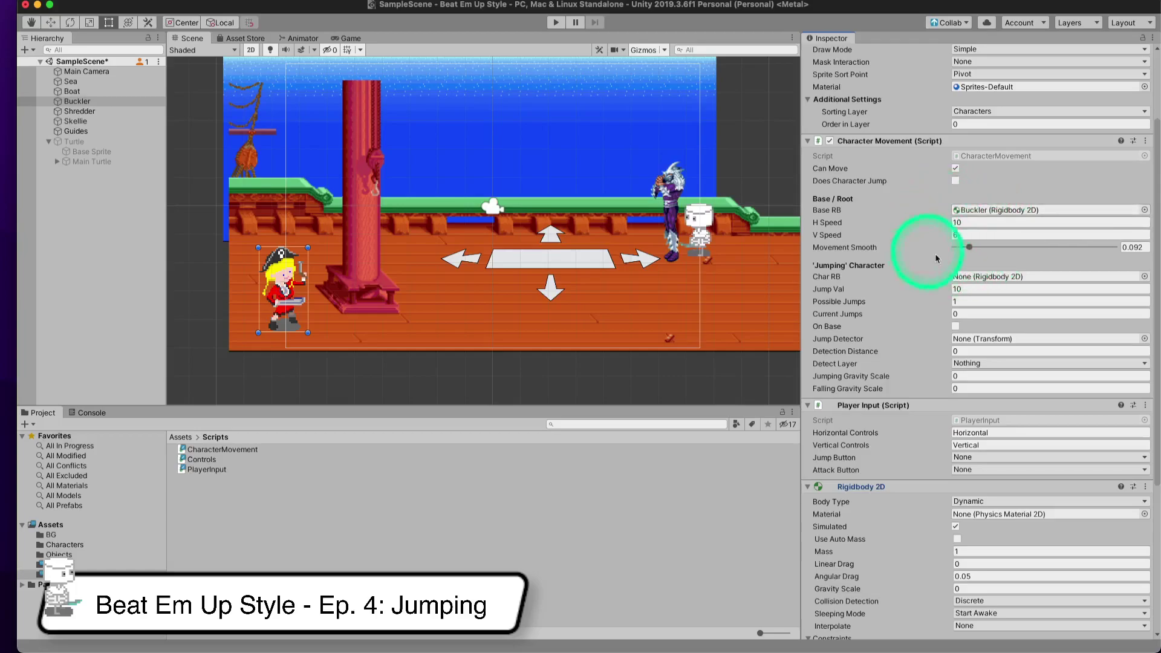
- Set the V Speed of Buckler's Character Movement script to 6
text(6)
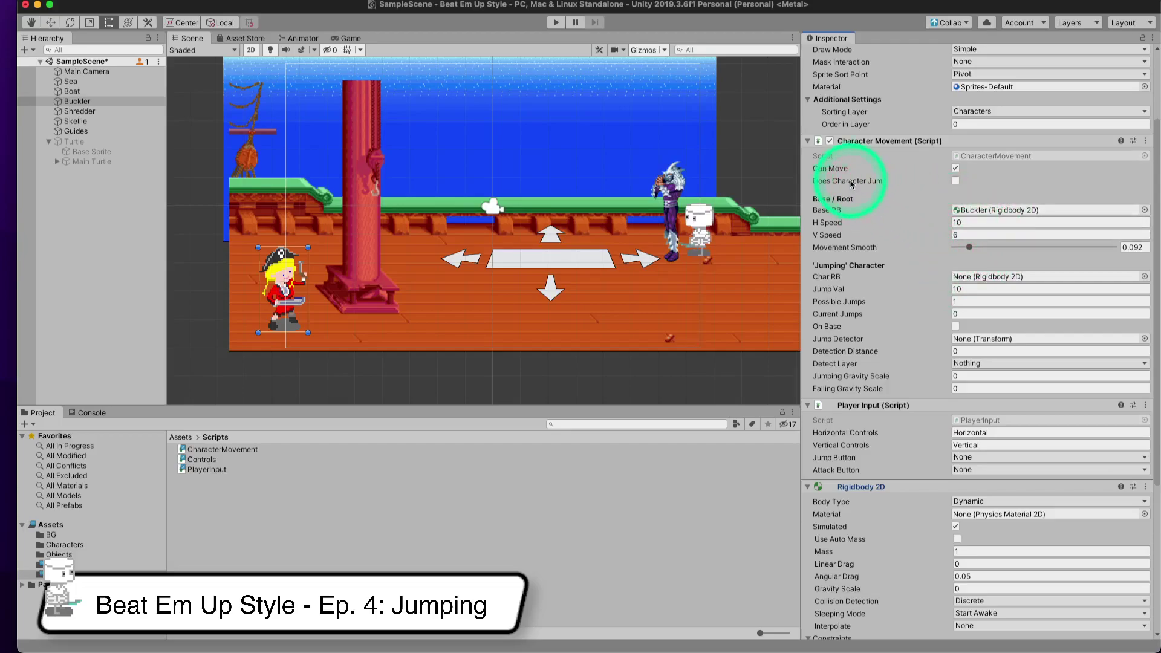
mouse_move(845, 184)
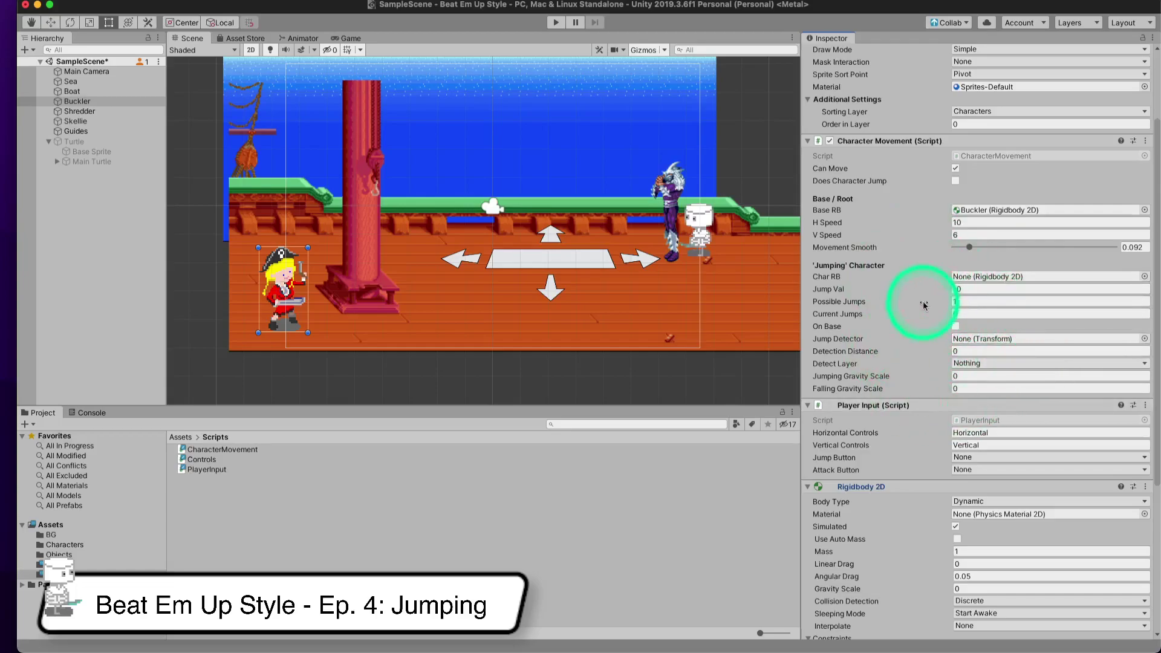
- Play-test the scene by walking Buckler horizontally and vertically across the deck, and stop the game
click(554, 23)
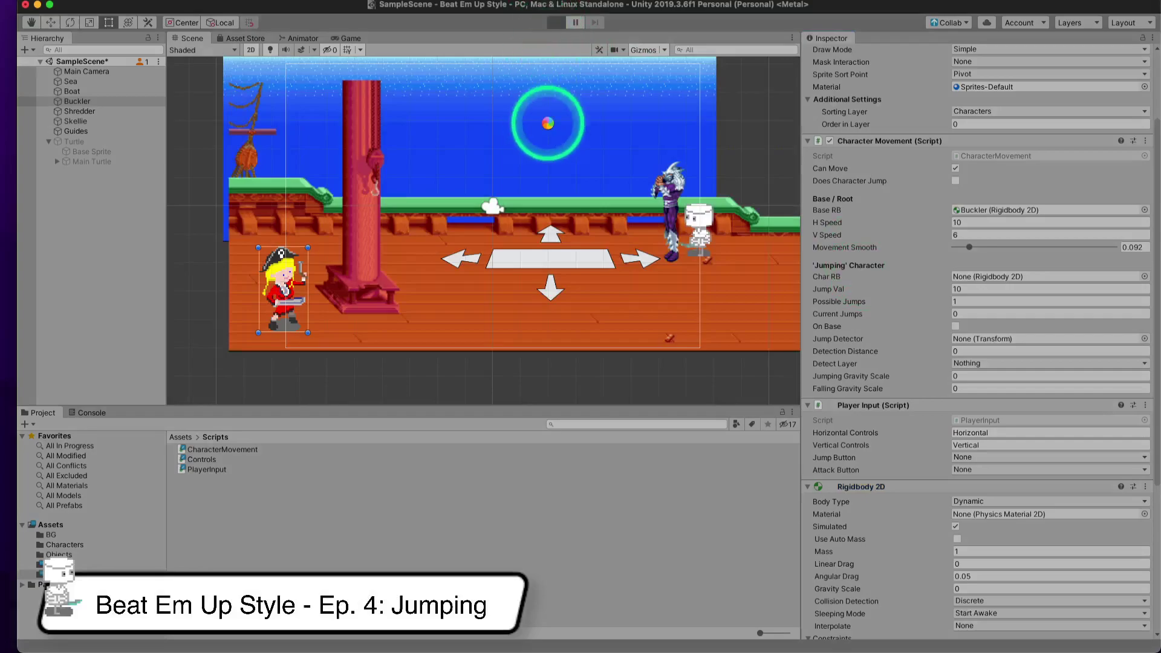
key(Right)
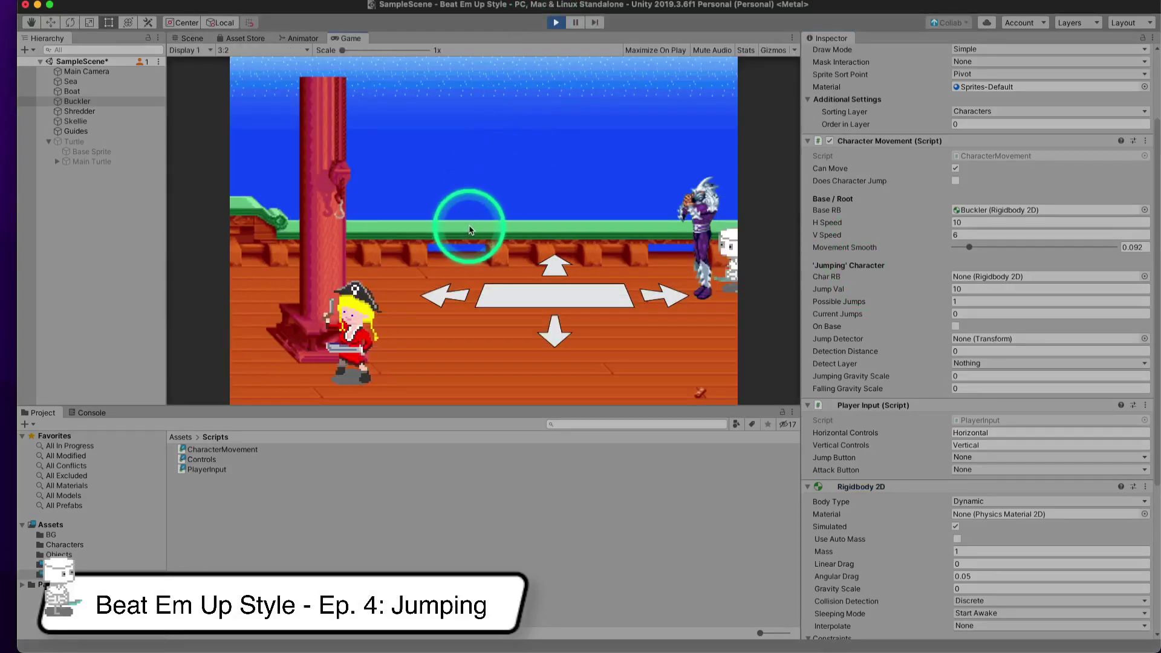
key(Right)
key(Up)
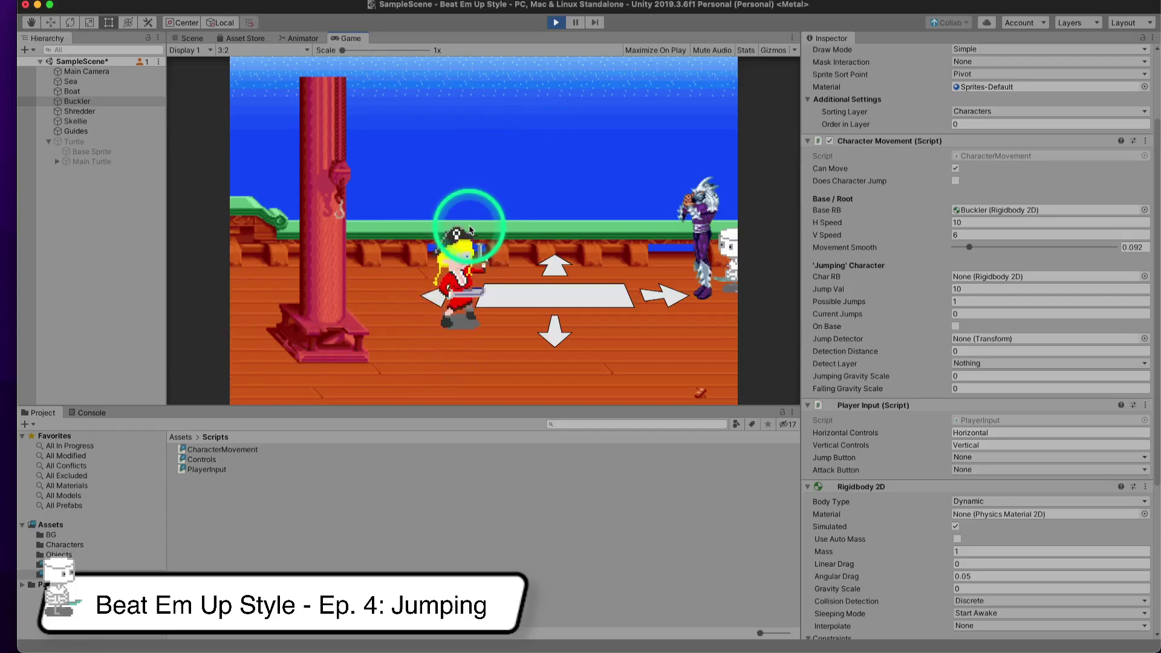
key(Down)
key(Right)
key(Left)
key(Up)
key(Right)
key(Left)
key(Right)
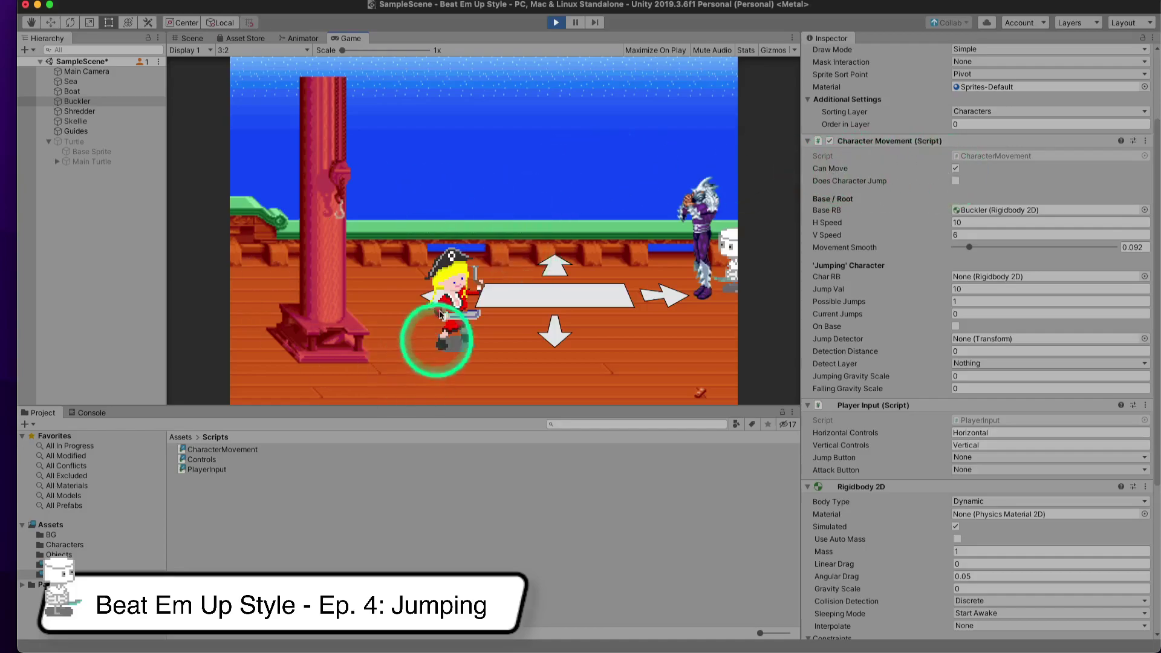
click(557, 23)
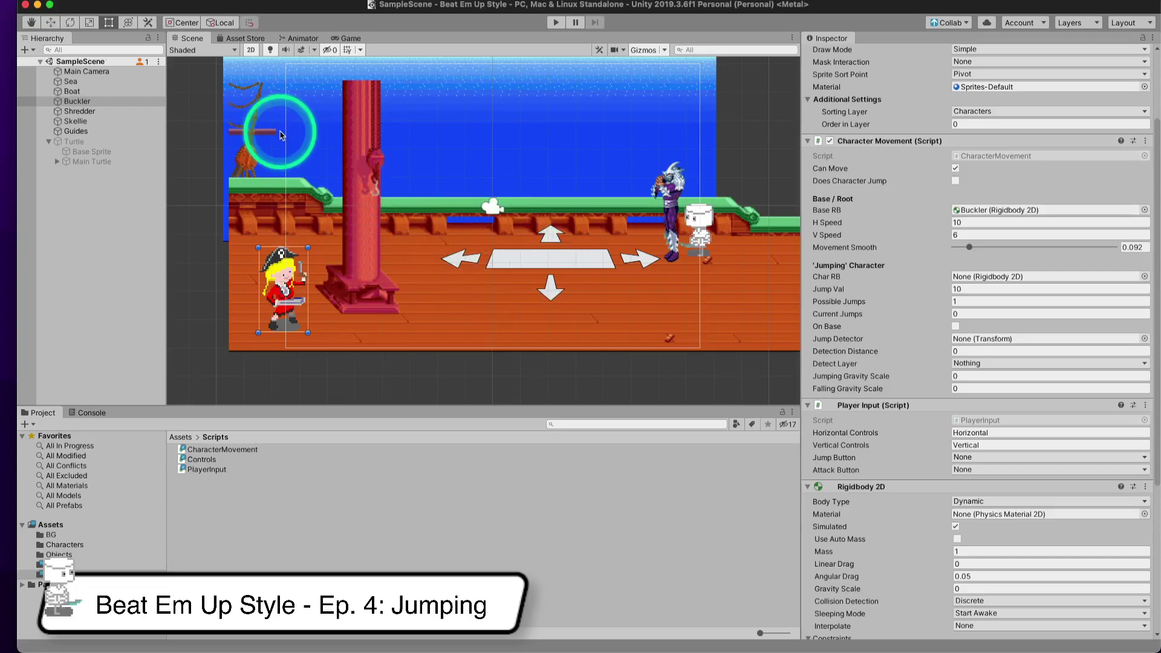
- Inspect the inactive Turtle object and show the Characters assets as thumbnails with the Metal Head sprite sheet expanded
click(83, 144)
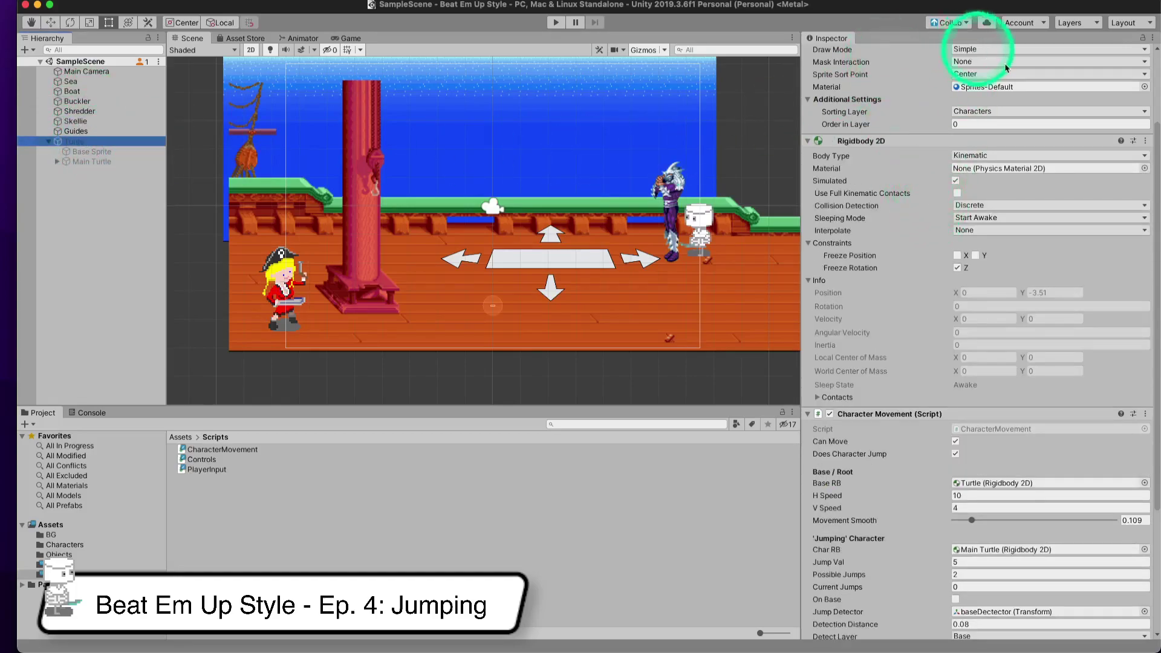
scroll(1115, 103, up, 4)
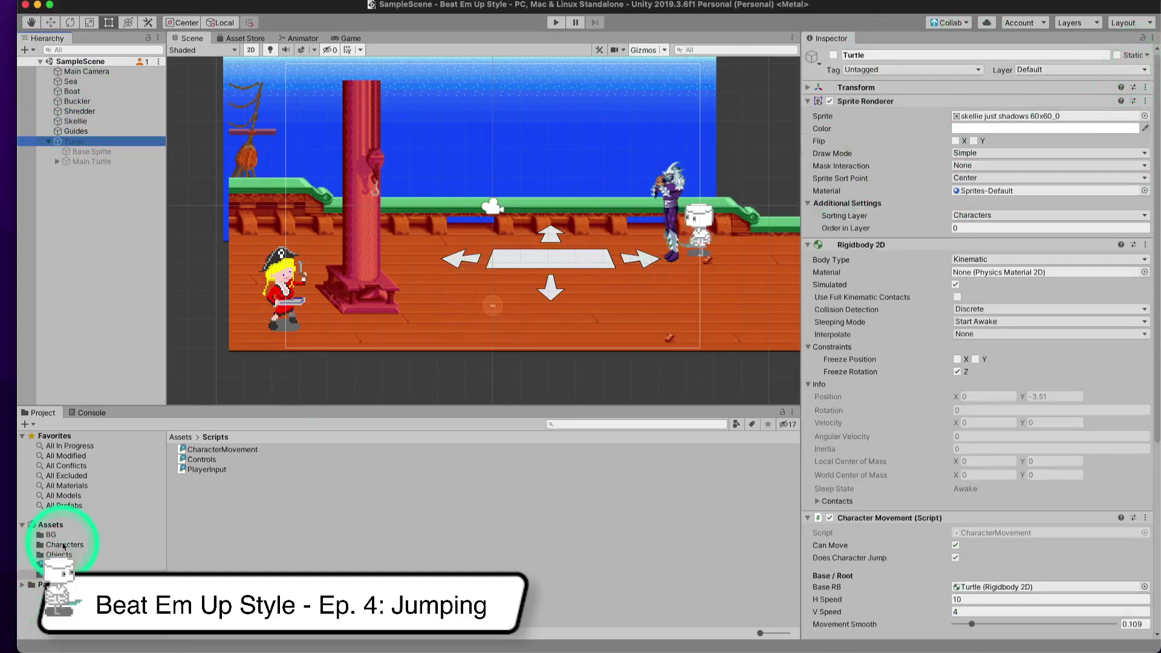
click(63, 545)
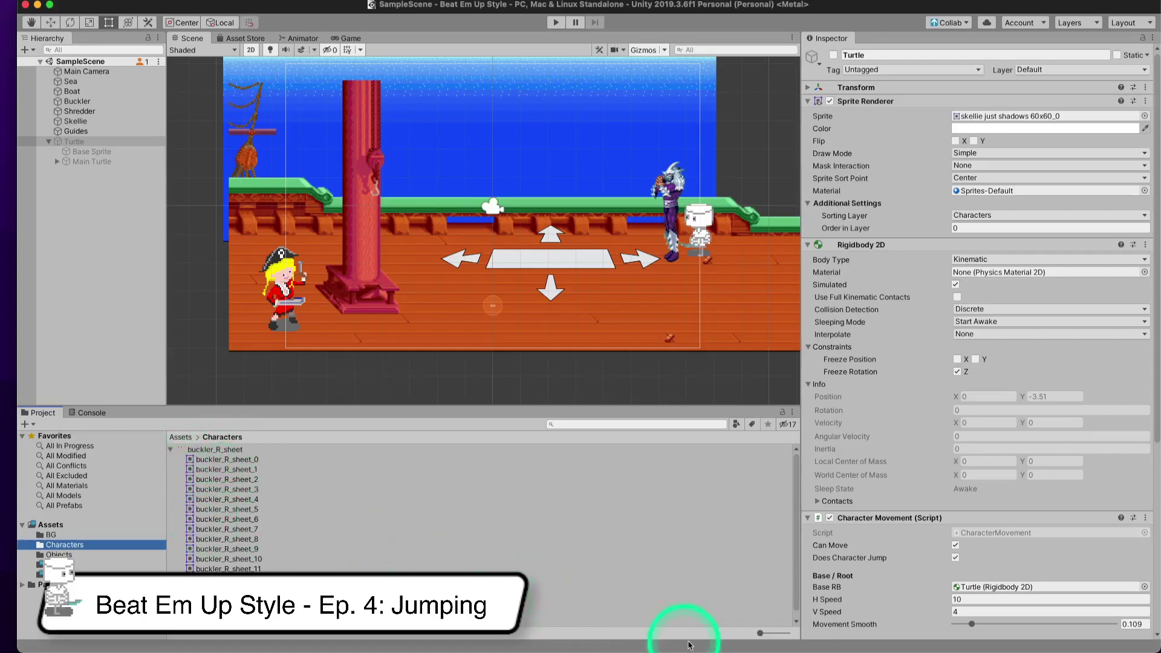
drag(765, 637, 778, 635)
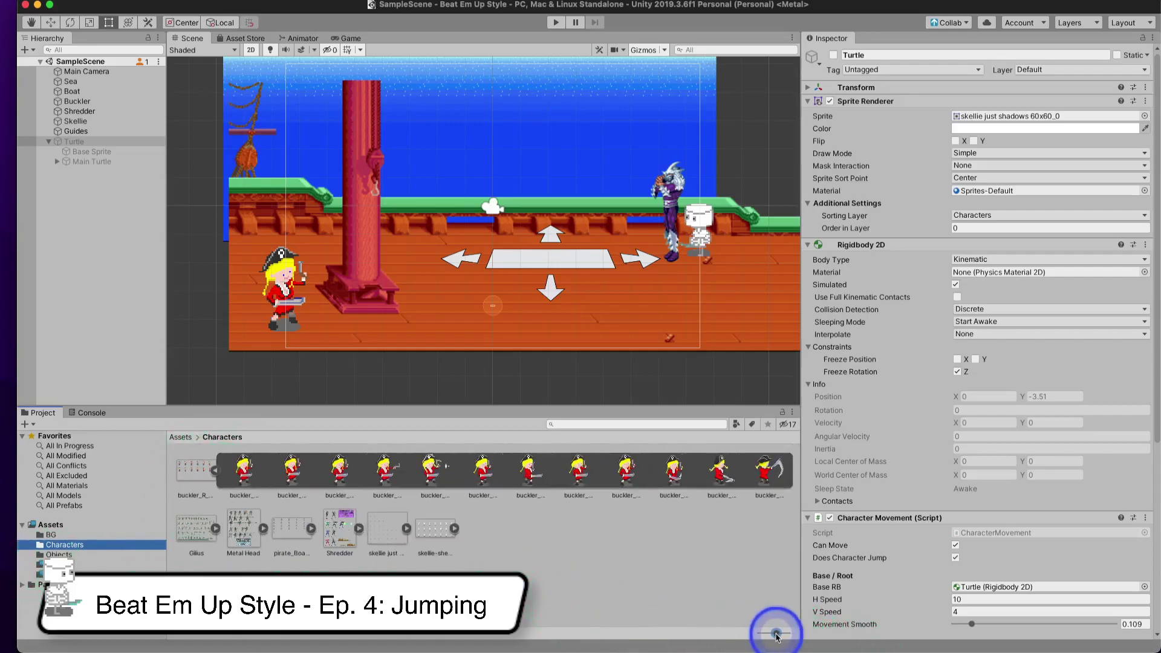
click(357, 543)
click(263, 531)
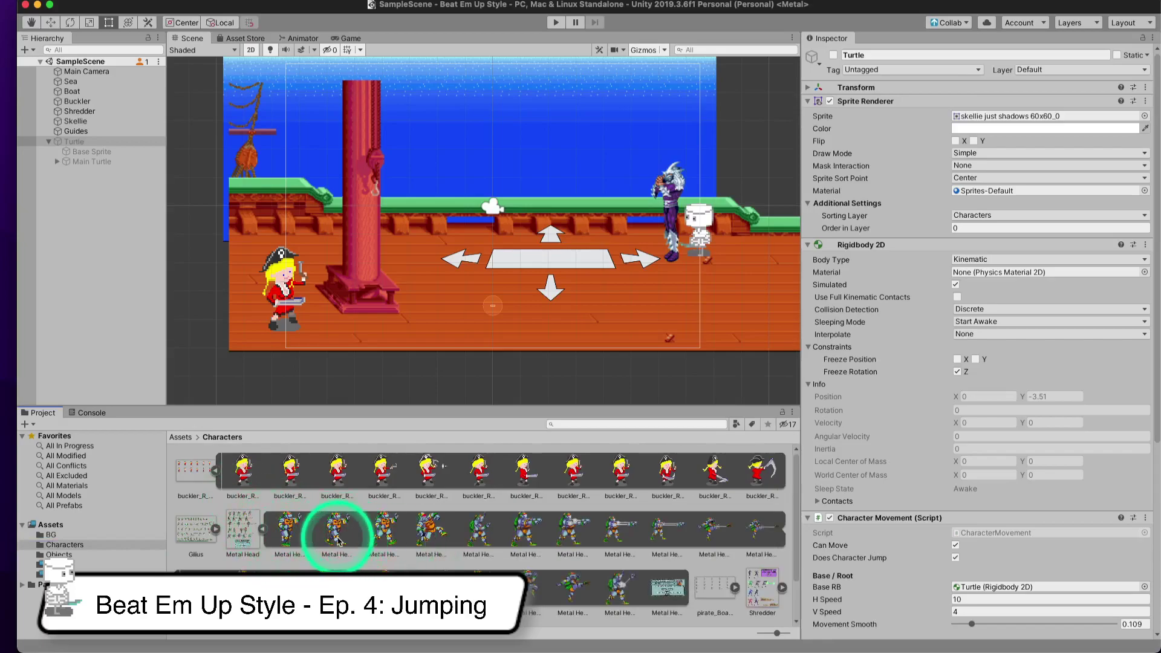
- Activate the existing Turtle object in the scene
click(94, 143)
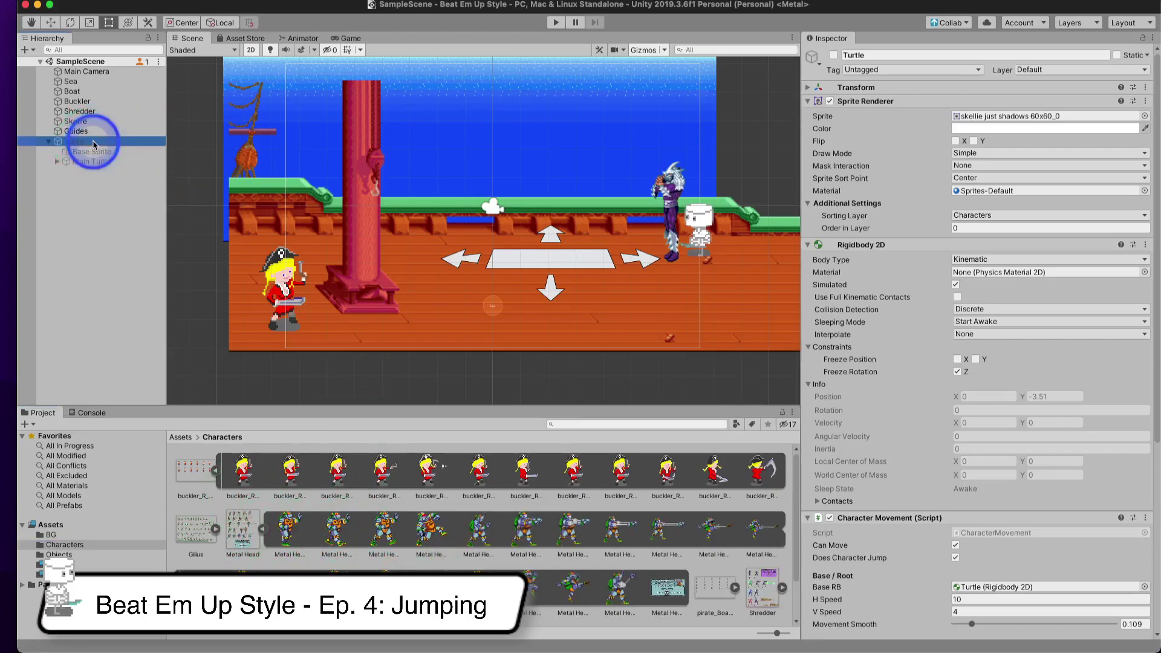
click(834, 56)
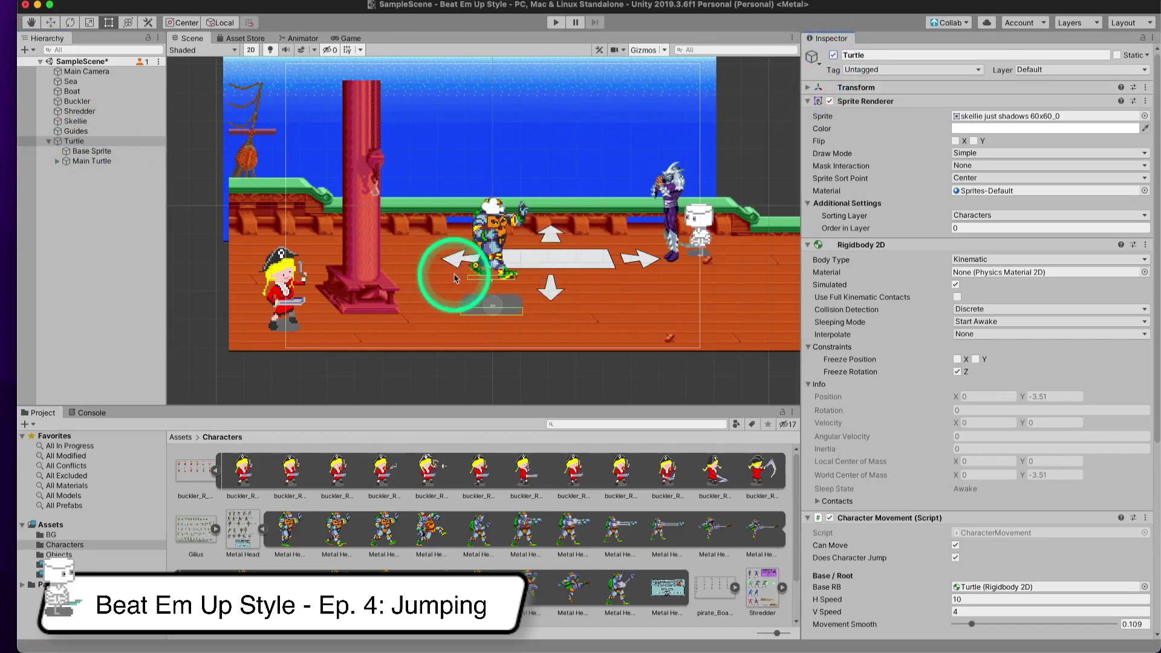
scroll(461, 287, up, 2)
scroll(462, 288, up, 2)
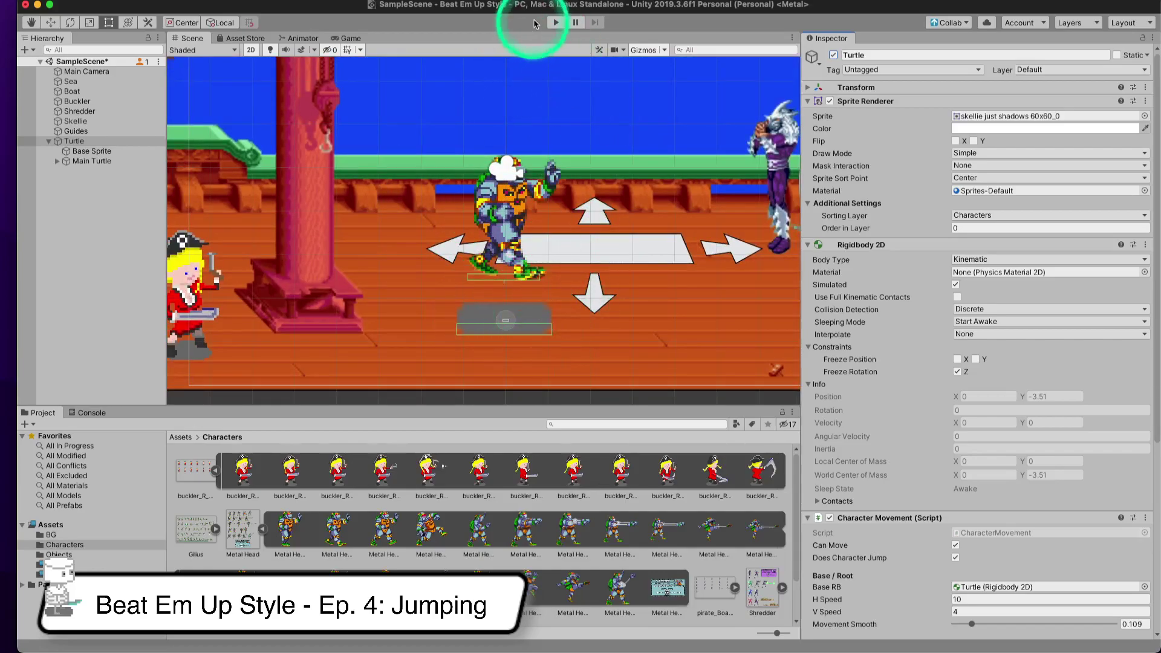
- Play-test the Turtle's walking and jumping around the deck, stop the game and deactivate the Turtle object
click(554, 23)
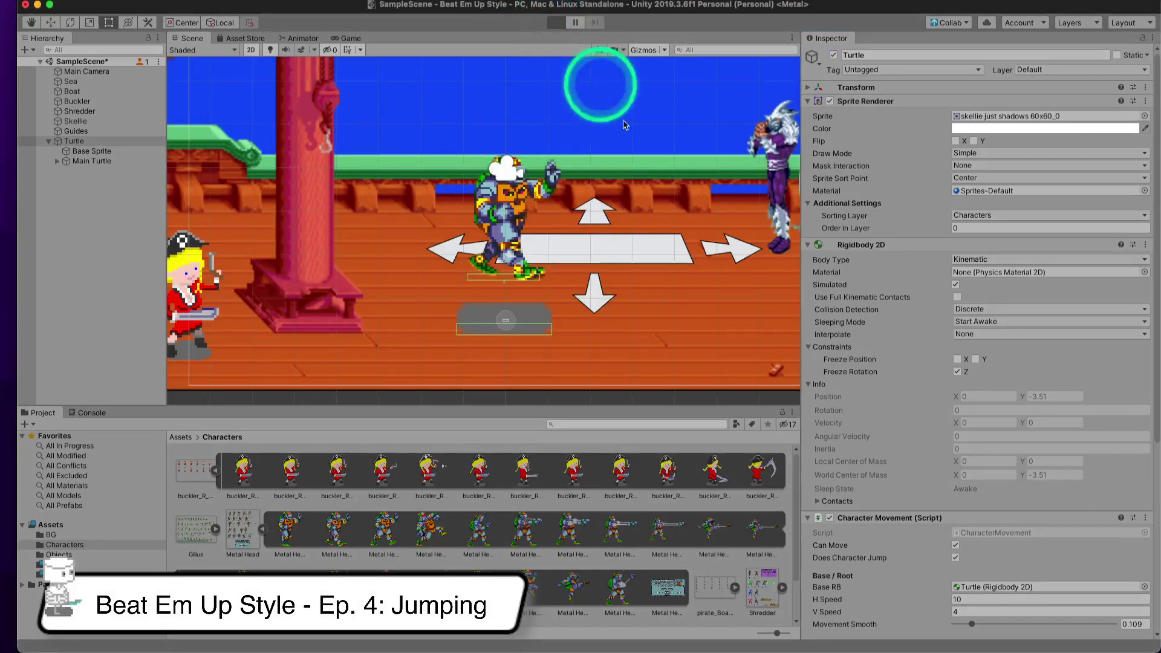
key(Right)
key(space)
key(Right)
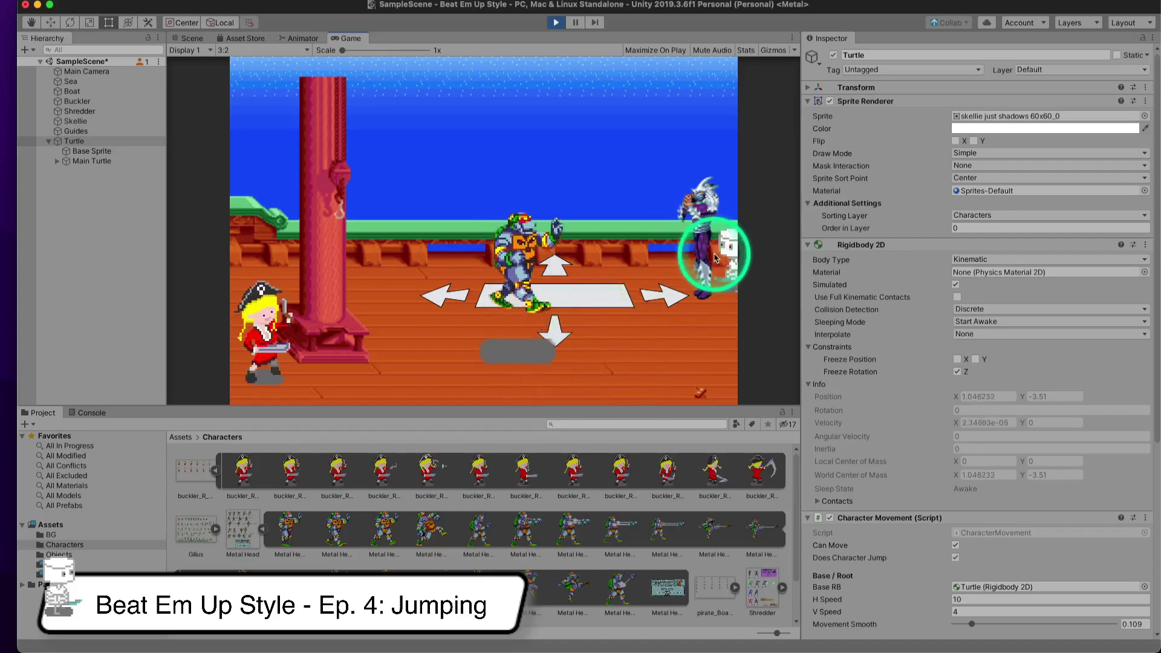
key(Right)
key(space)
key(Left)
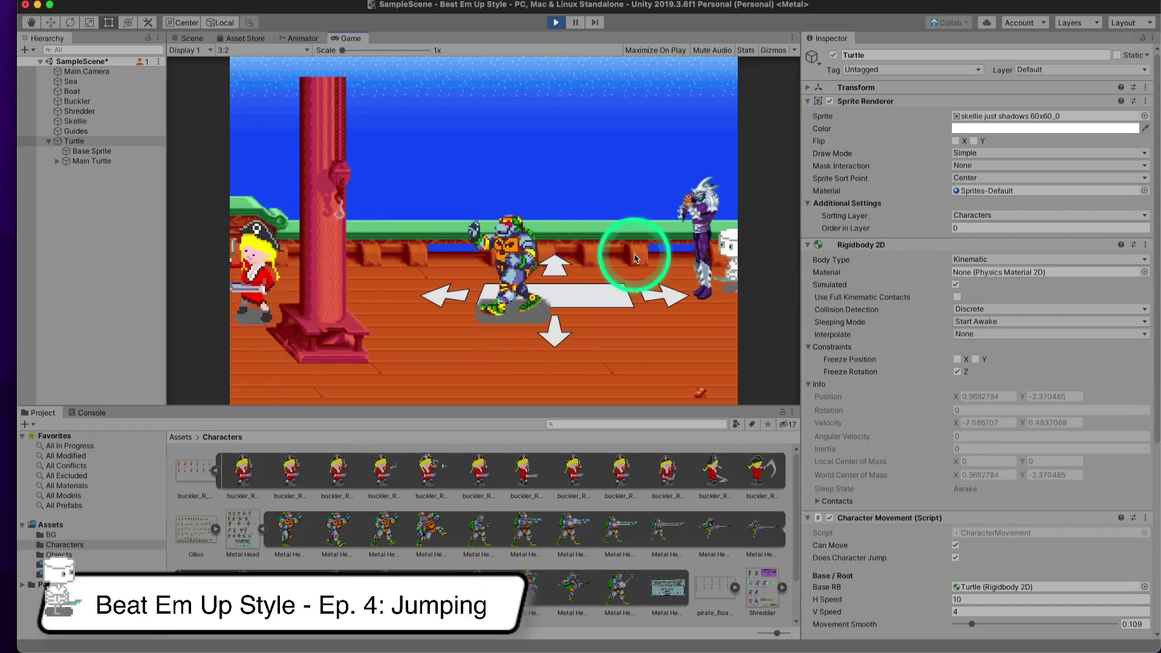
key(Down)
key(space)
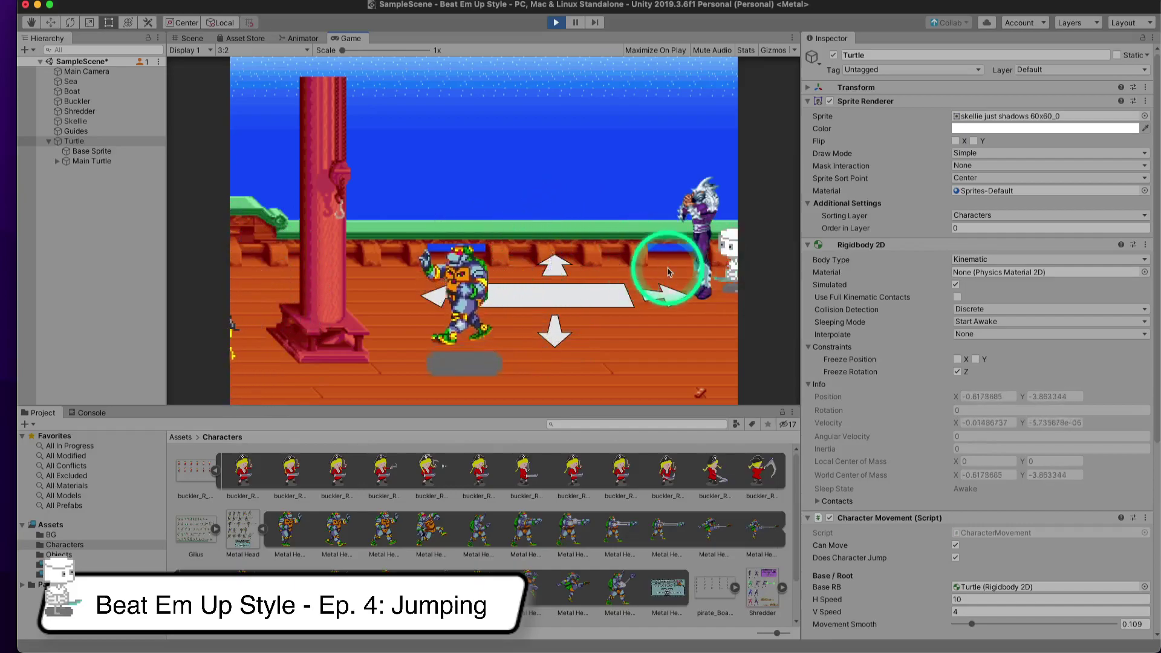
key(Right)
key(Right)
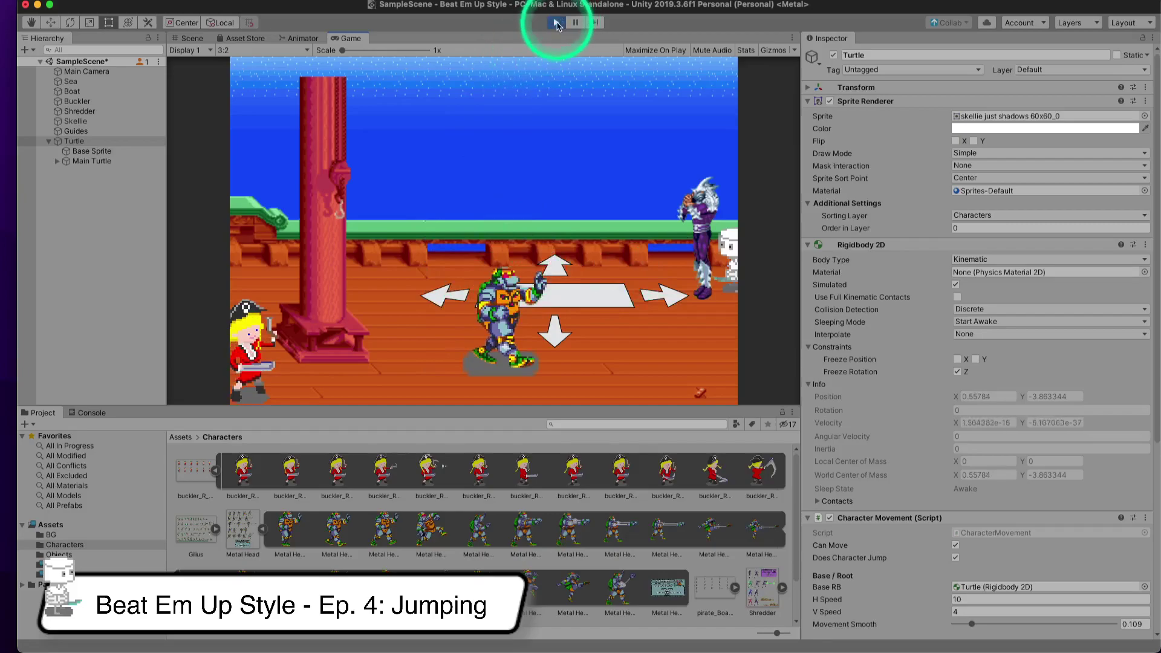
click(556, 22)
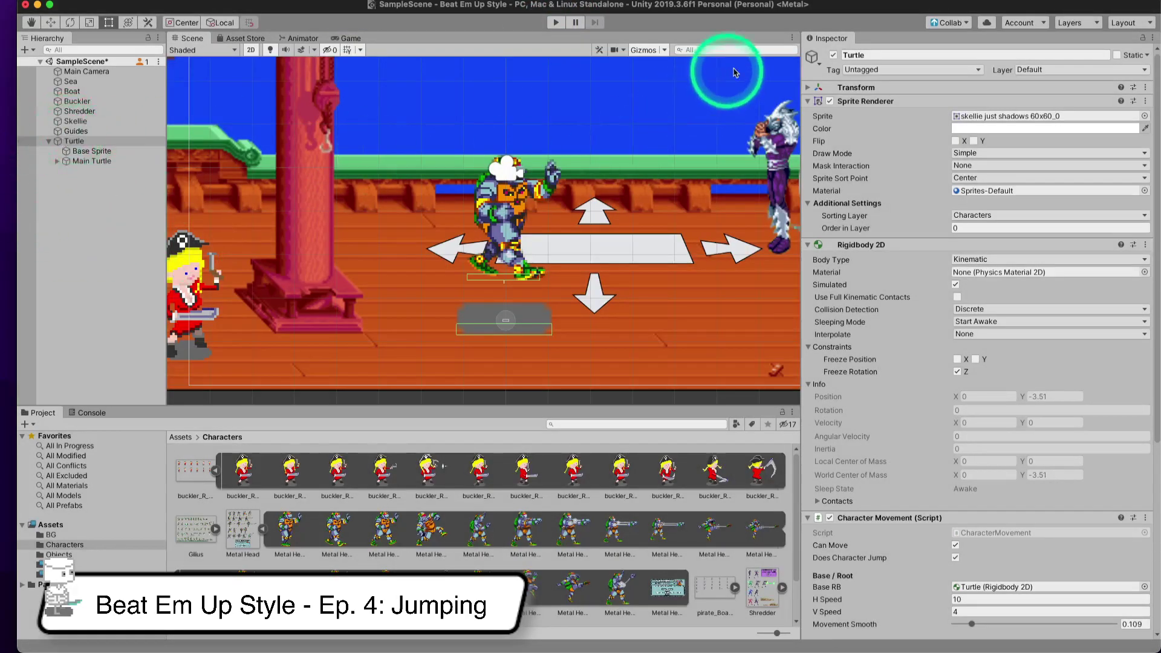
click(833, 56)
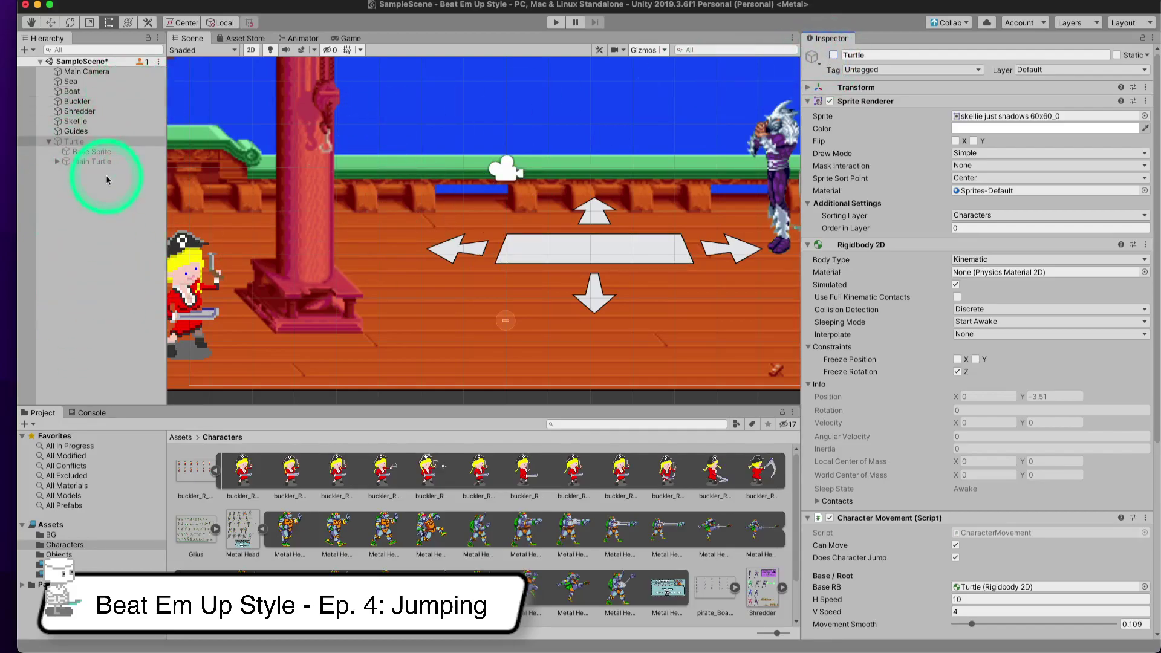
- Create an empty game object named Turtle Character and expand its Transform settings
click(26, 50)
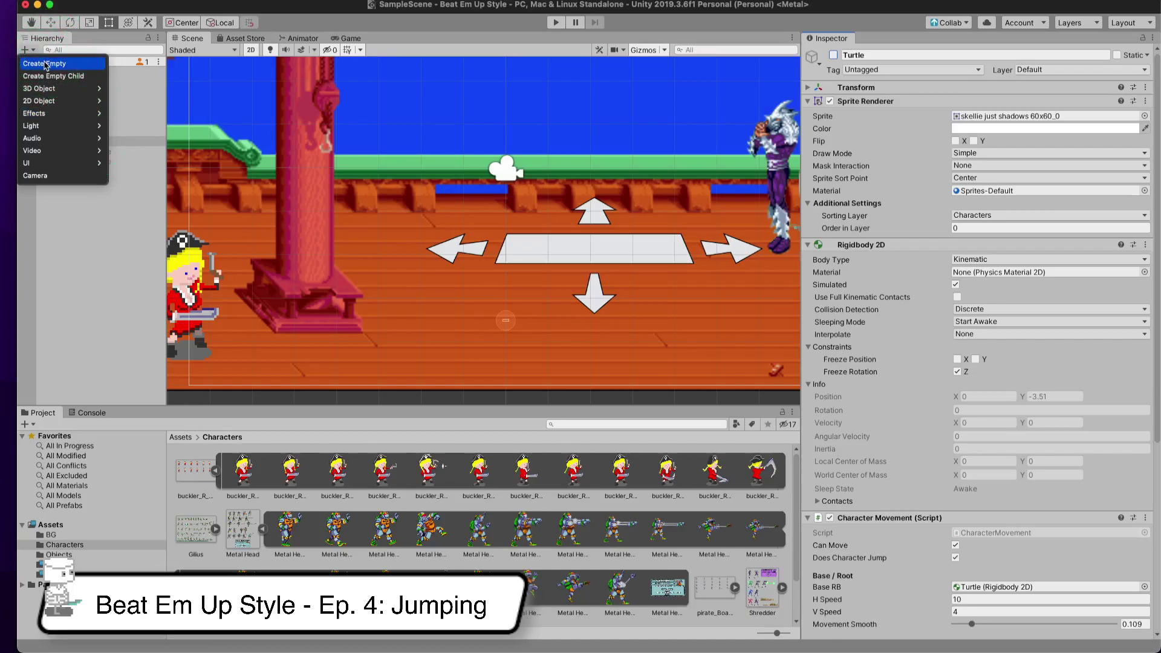
click(46, 64)
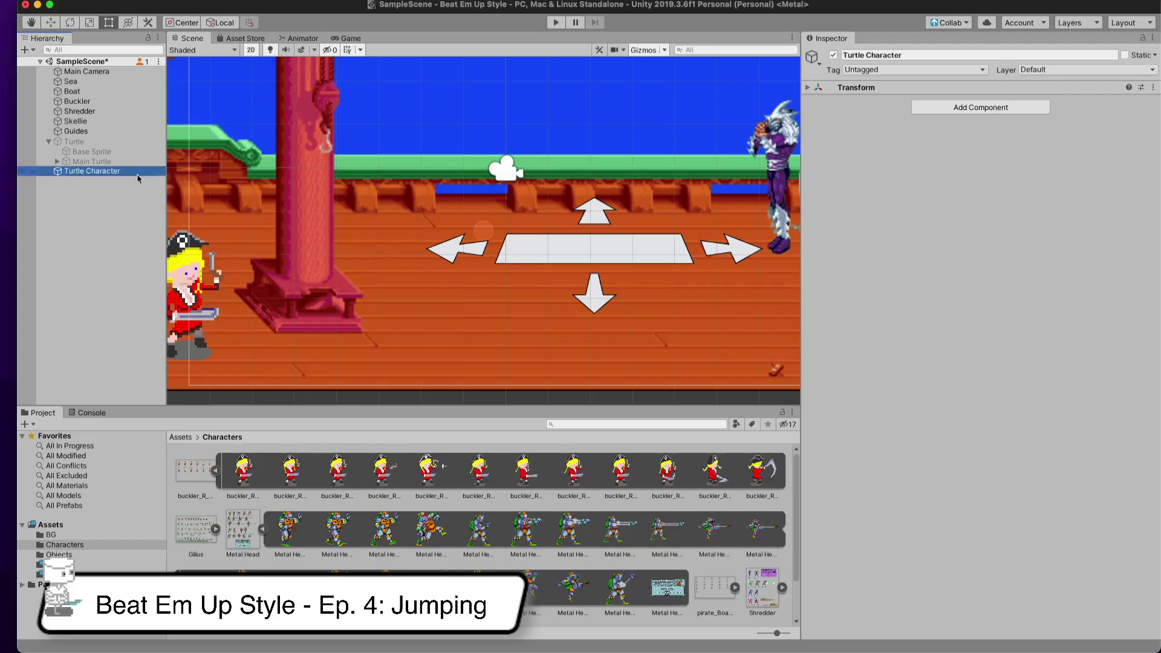
click(809, 88)
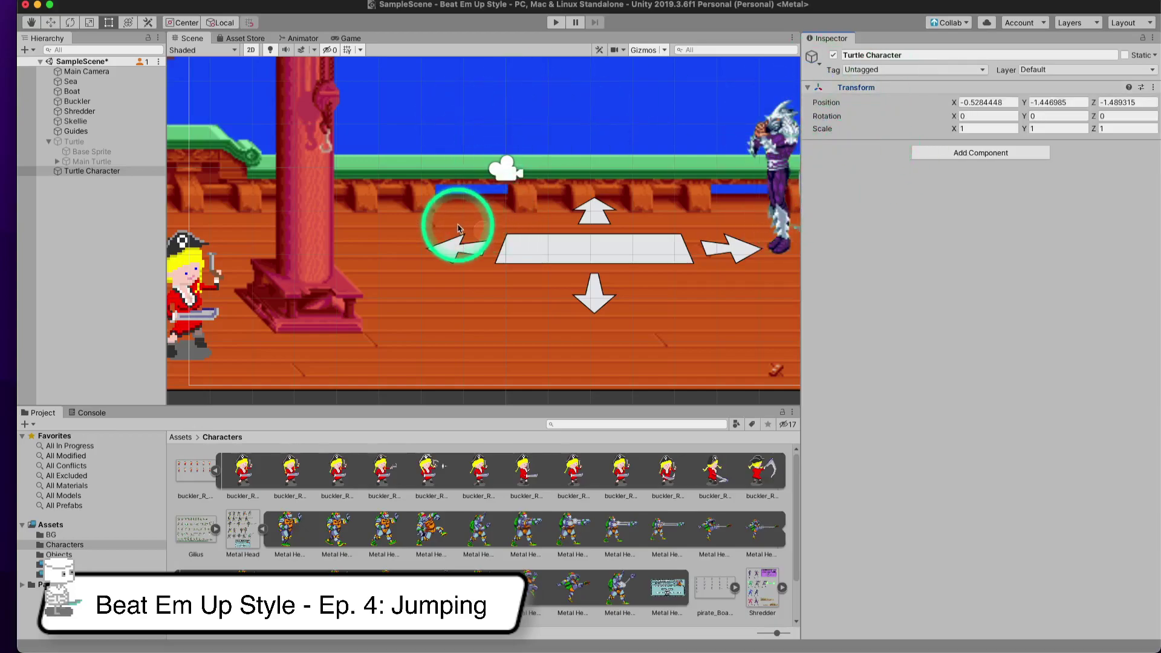
click(112, 171)
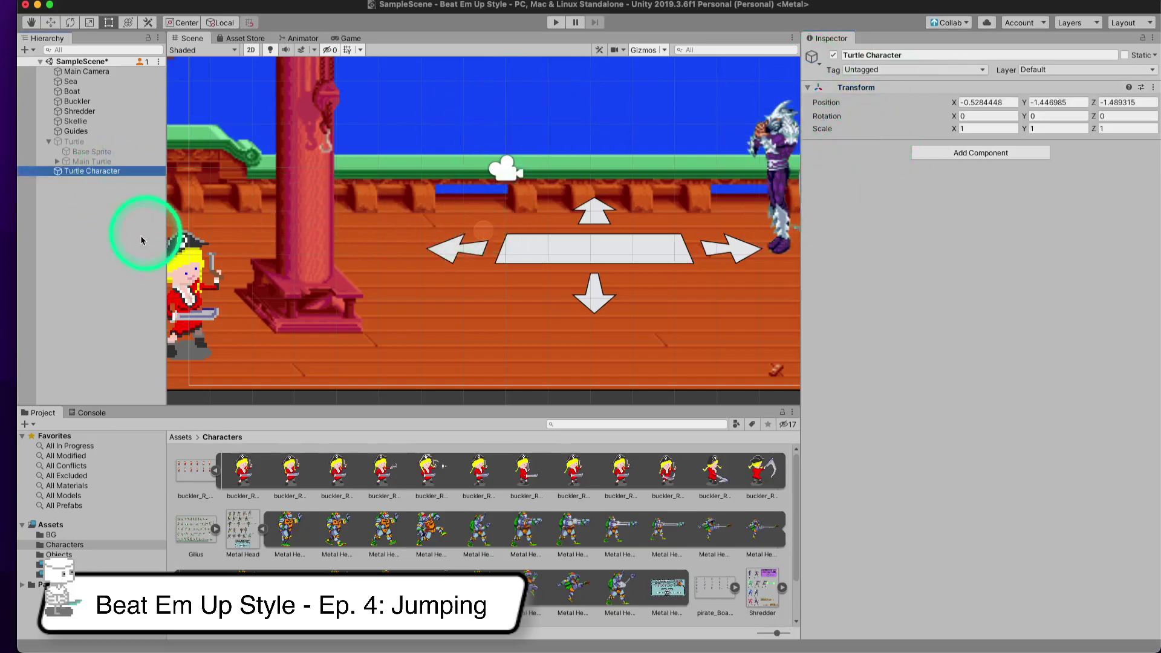
- Add a Sprite Renderer component to the Turtle Character object
click(962, 154)
text(image)
key(BackSpace)
key(BackSpace)
key(BackSpace)
key(BackSpace)
key(BackSpace)
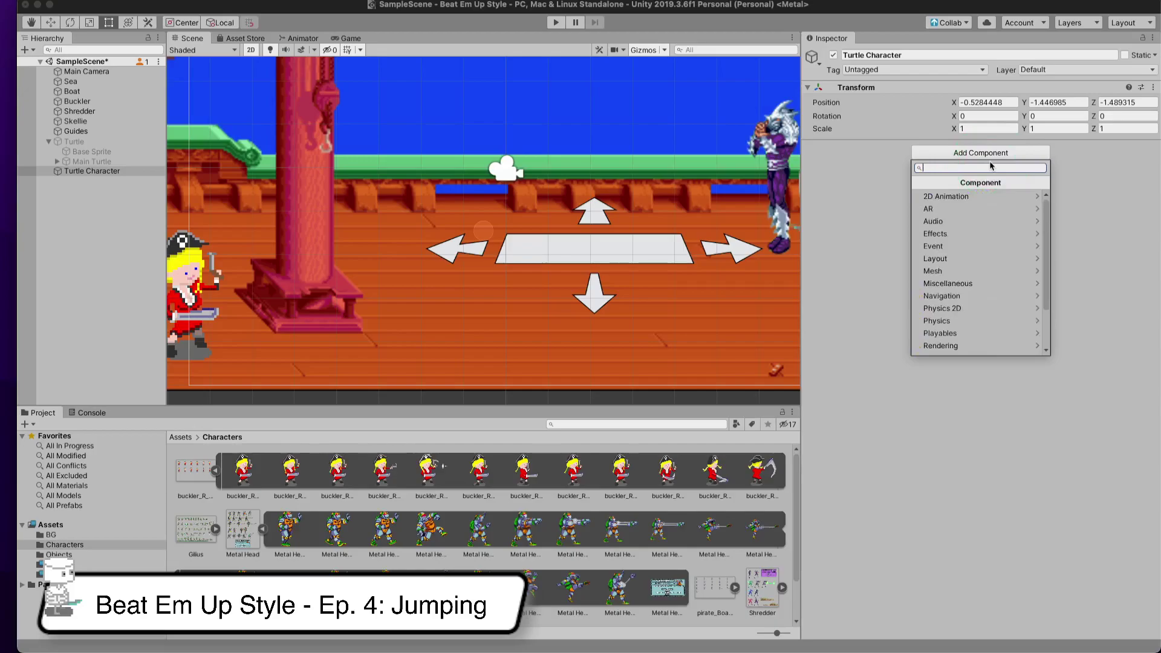
text(spr)
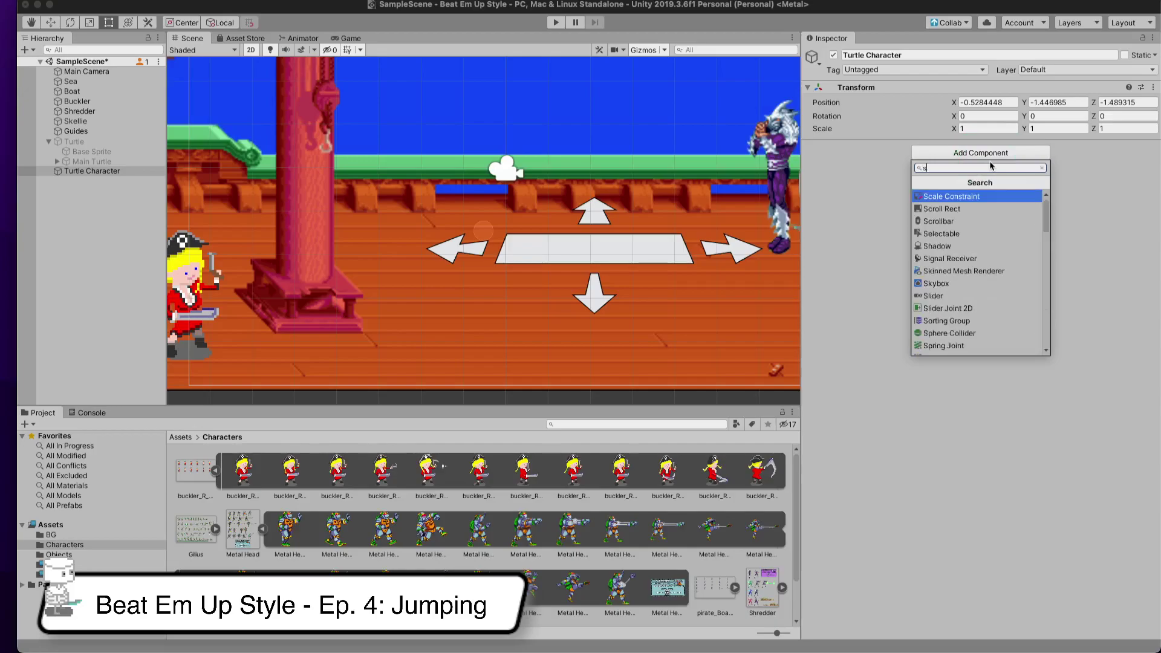
key(Down)
key(Down)
key(Down)
key(Down)
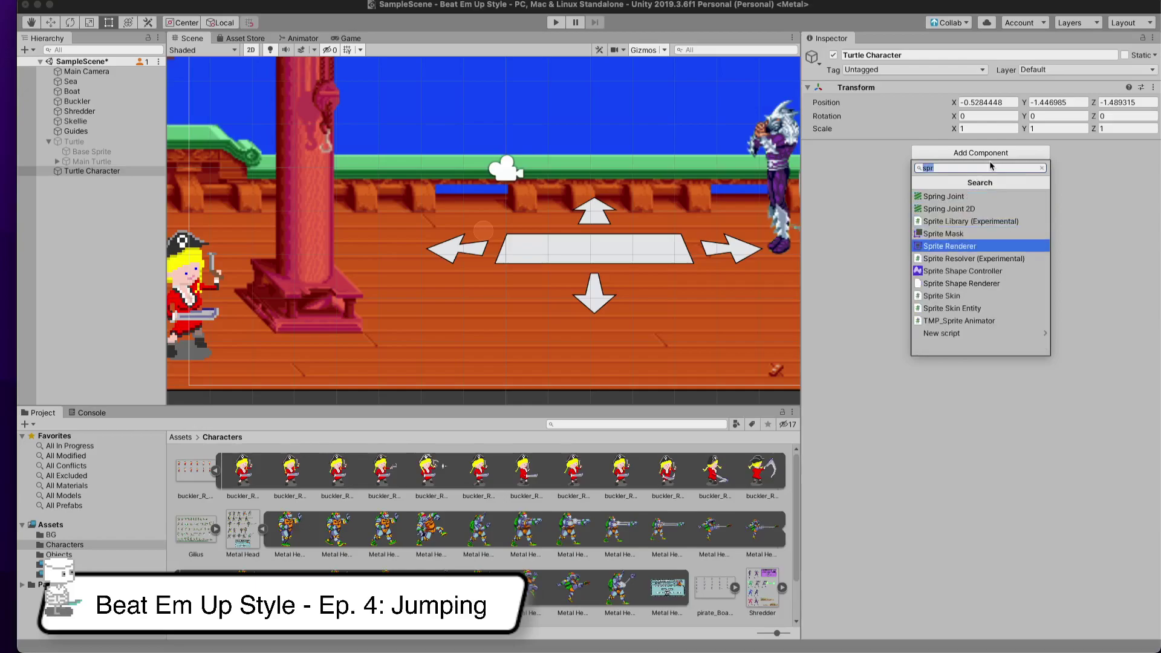
key(Return)
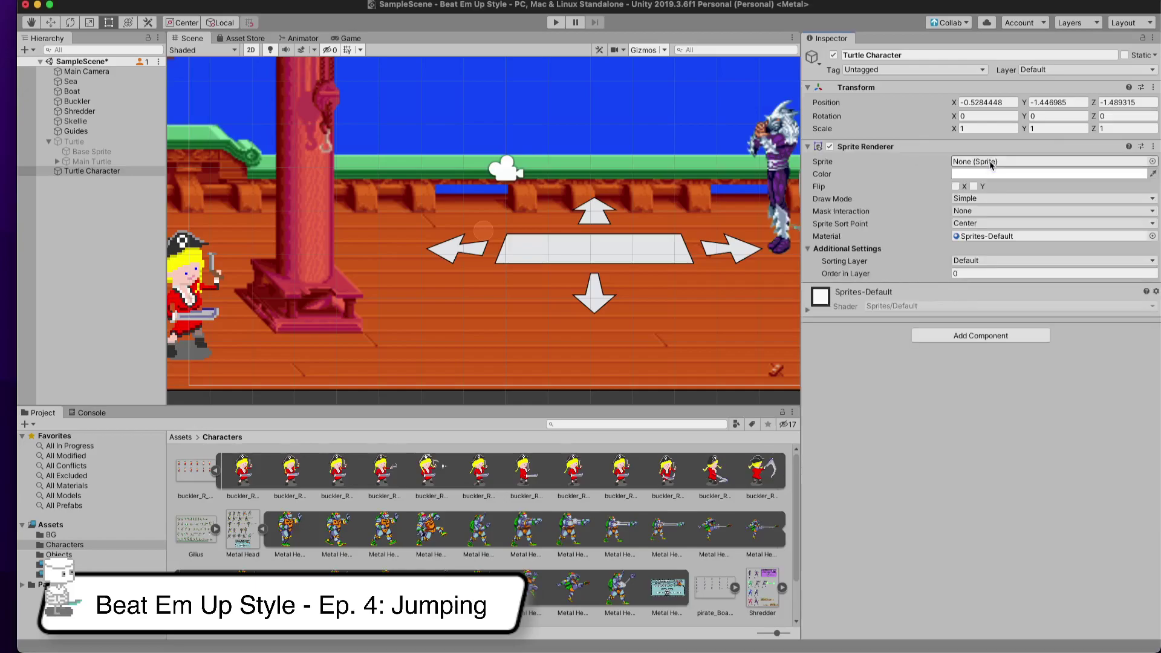
- Assign the sprite "skellie just shadows 60x60_0" to Turtle Character's Sprite Renderer
click(1153, 162)
scroll(889, 477, down, 10)
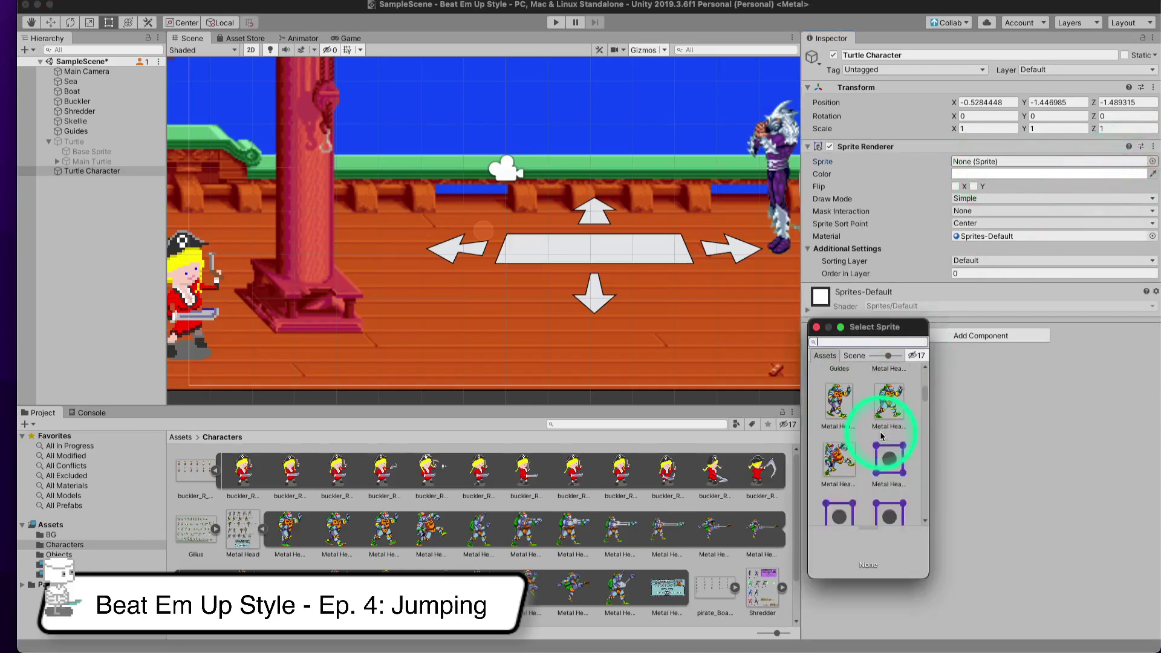
scroll(882, 436, down, 10)
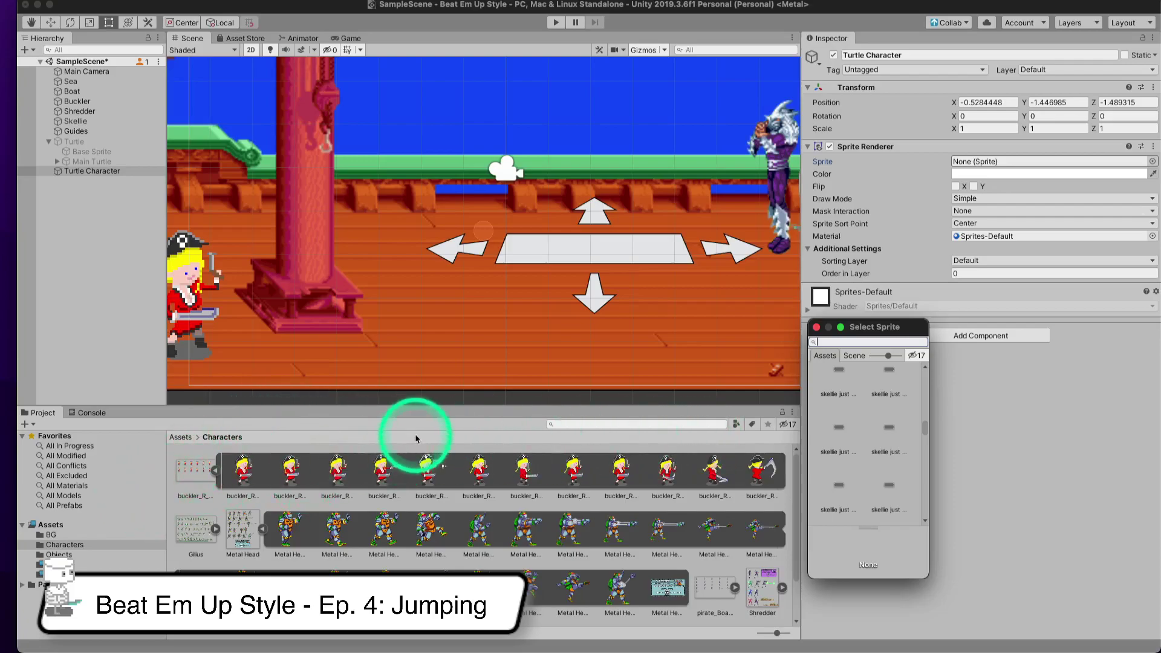
scroll(441, 493, down, 3)
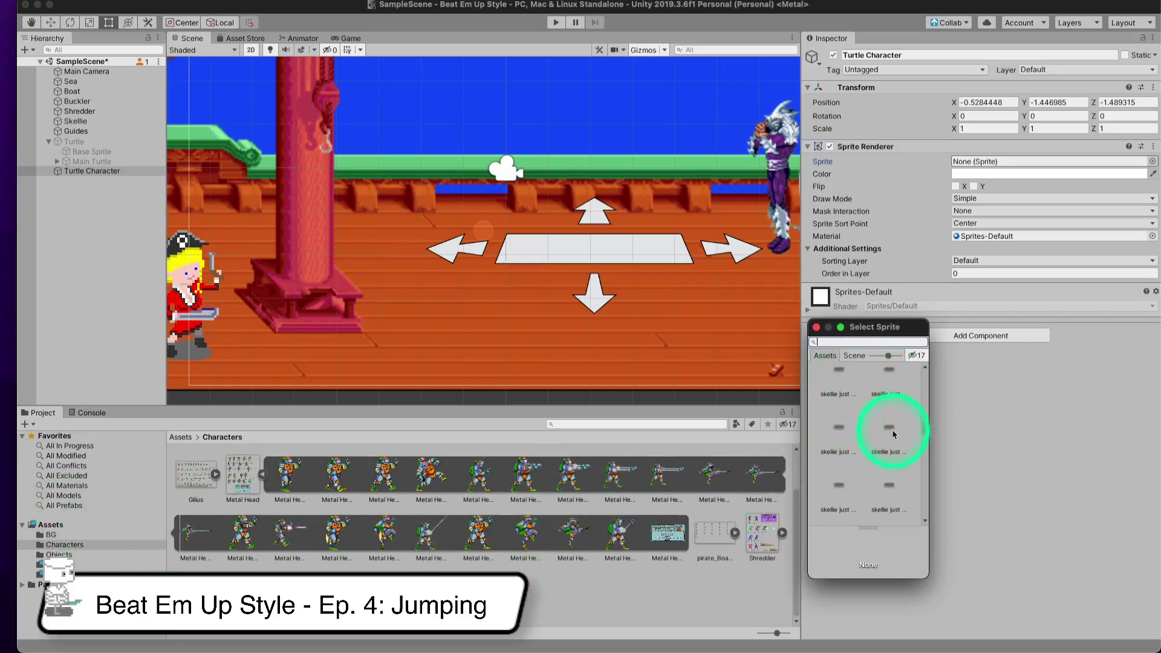
scroll(894, 433, up, 2)
click(890, 407)
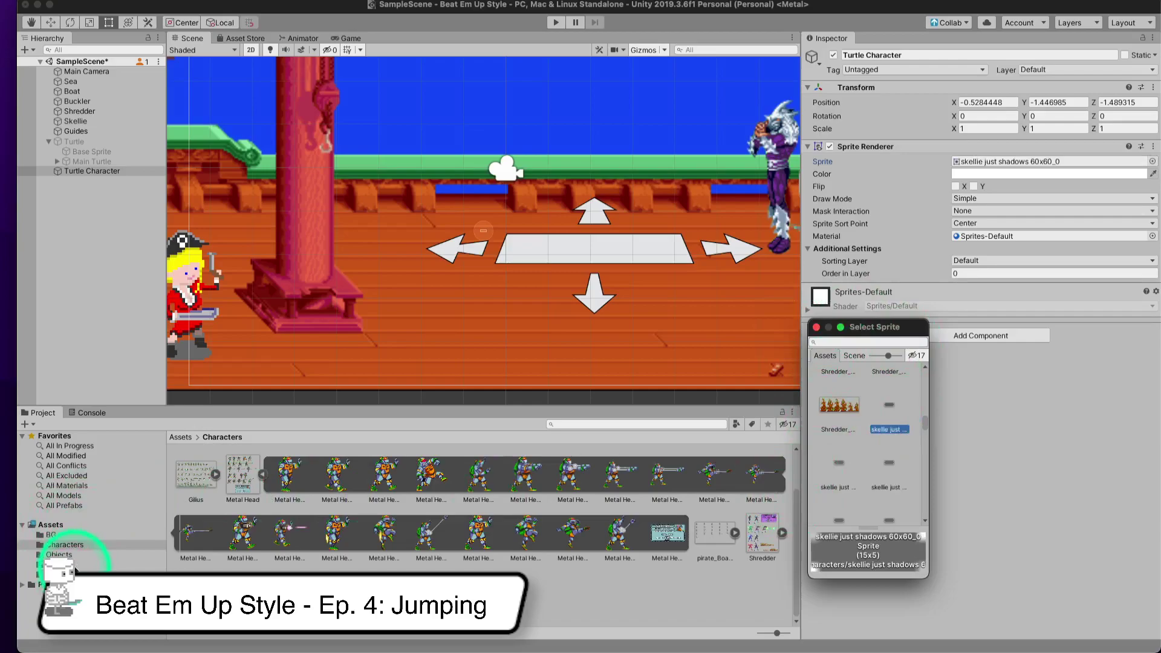
- Browse the Characters assets for the individual sprites of the skellie just shadows 60x60 sheet
click(72, 558)
click(64, 564)
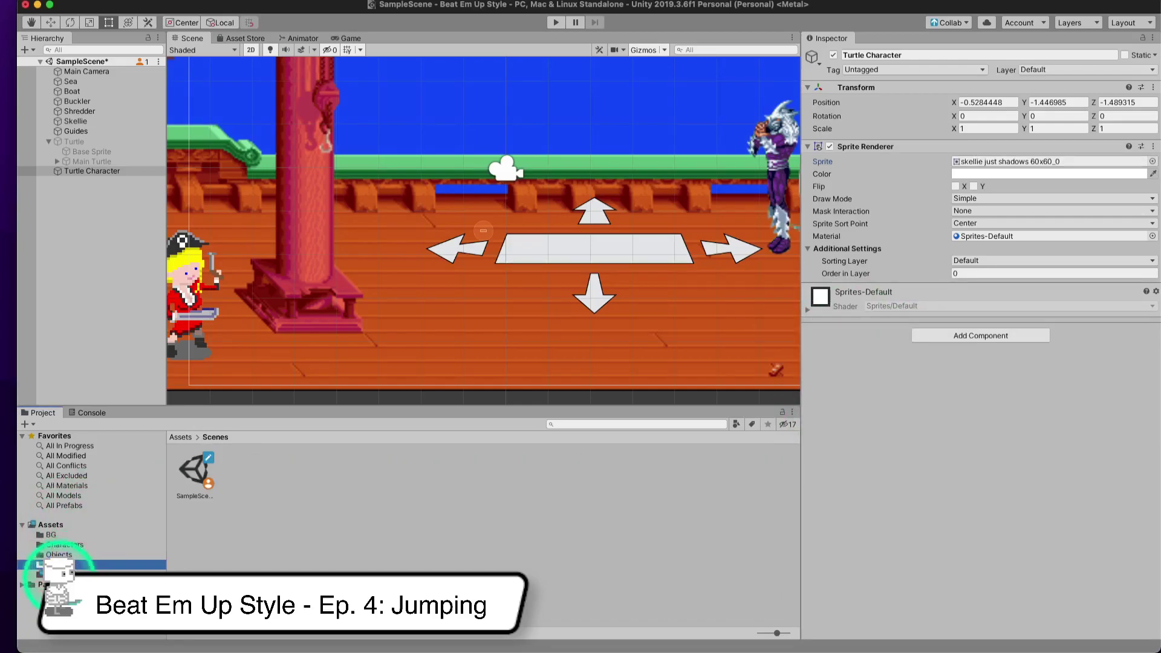
click(61, 574)
click(79, 548)
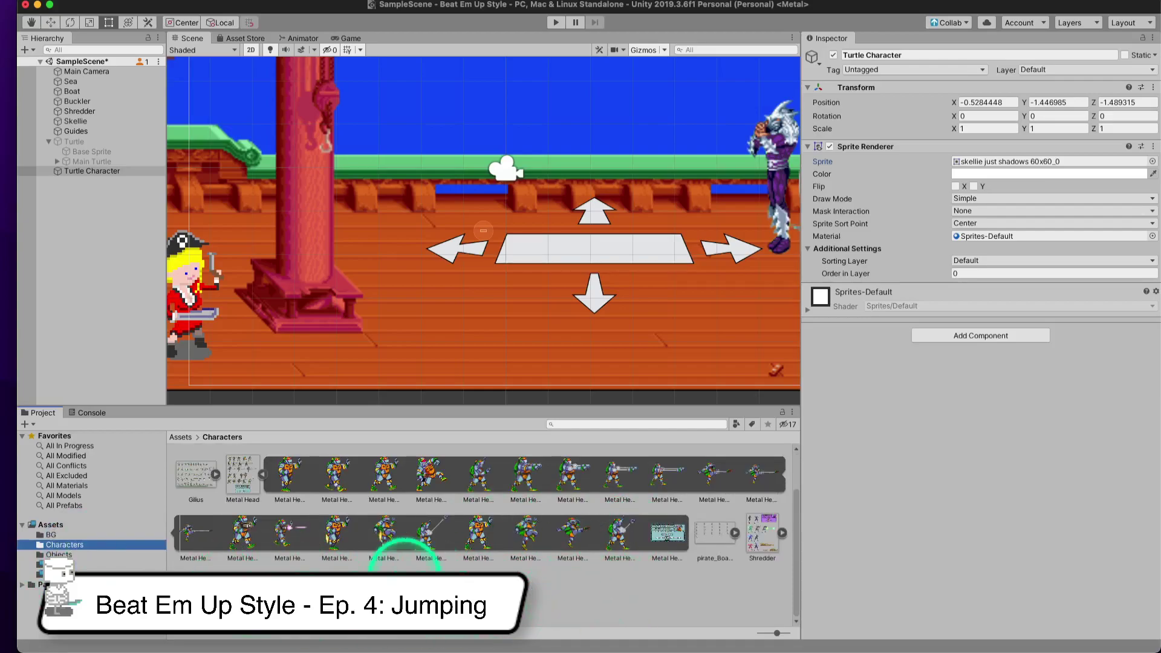
click(191, 606)
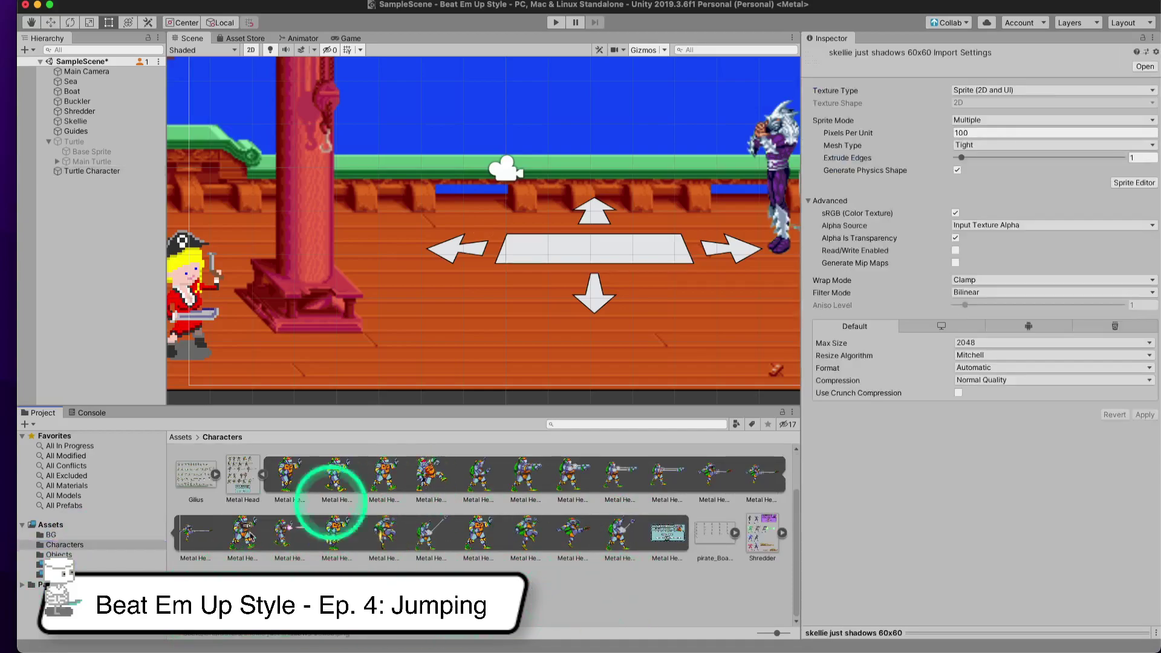
drag(246, 406, 257, 187)
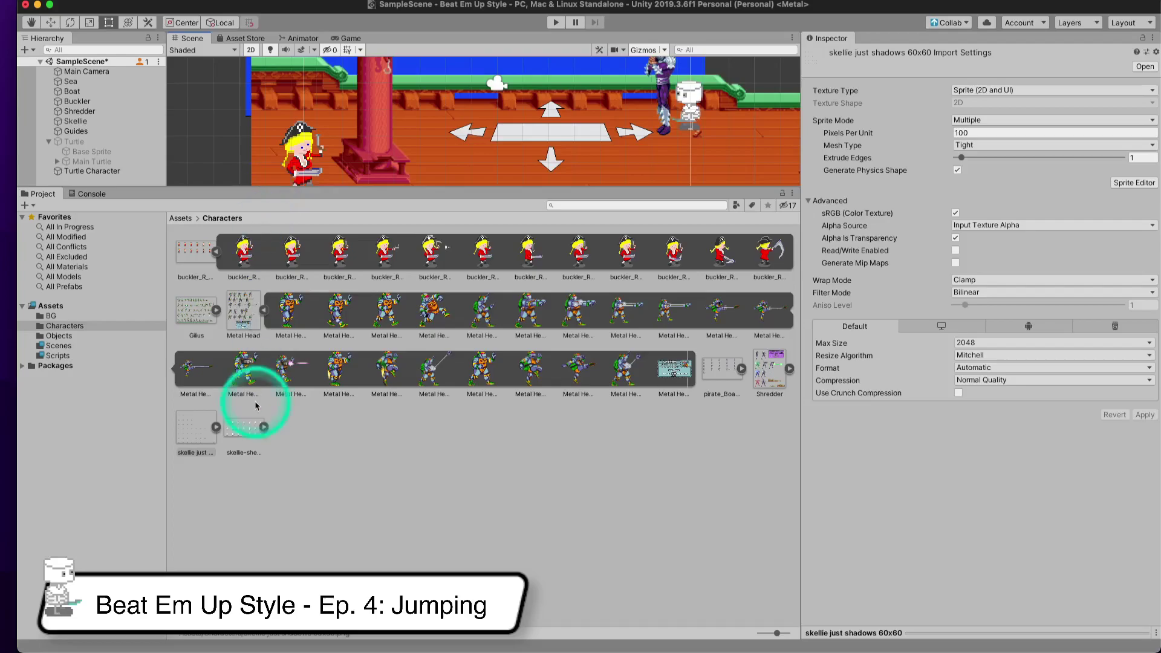
drag(781, 638, 750, 634)
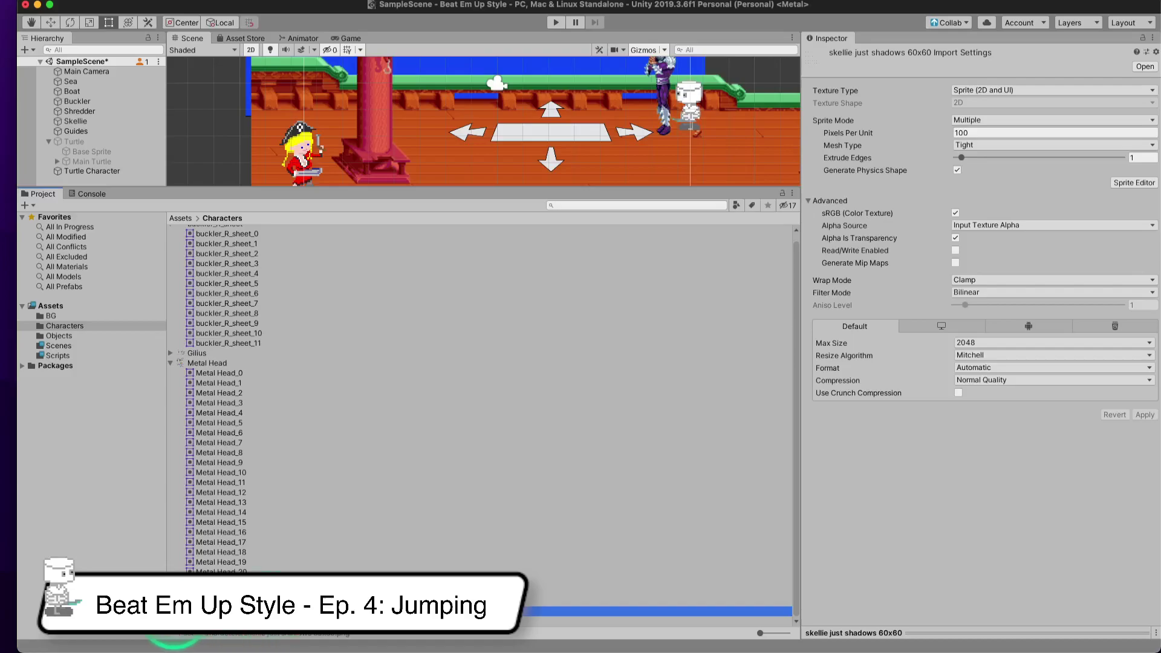
click(165, 614)
click(168, 612)
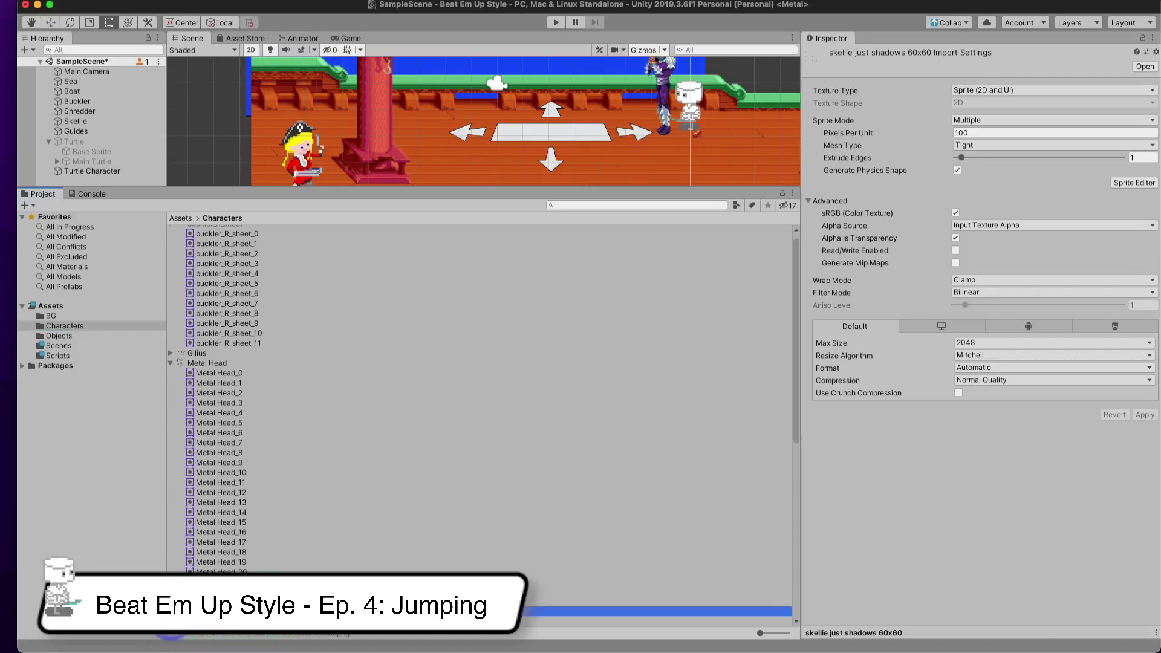
click(266, 550)
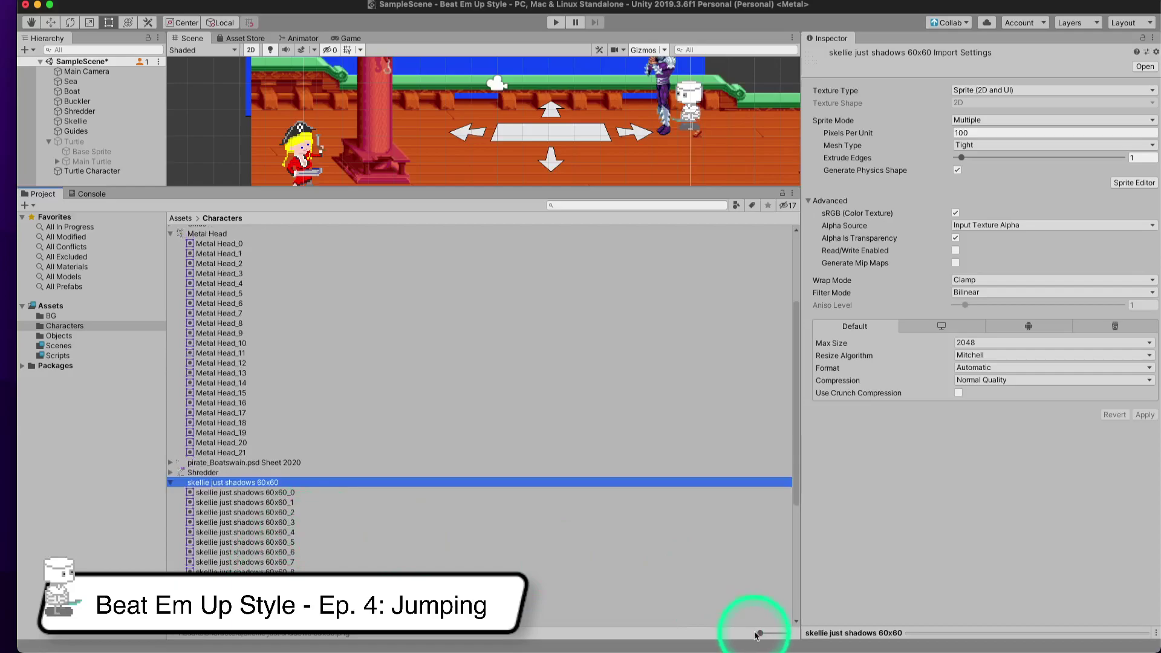
drag(762, 636, 781, 633)
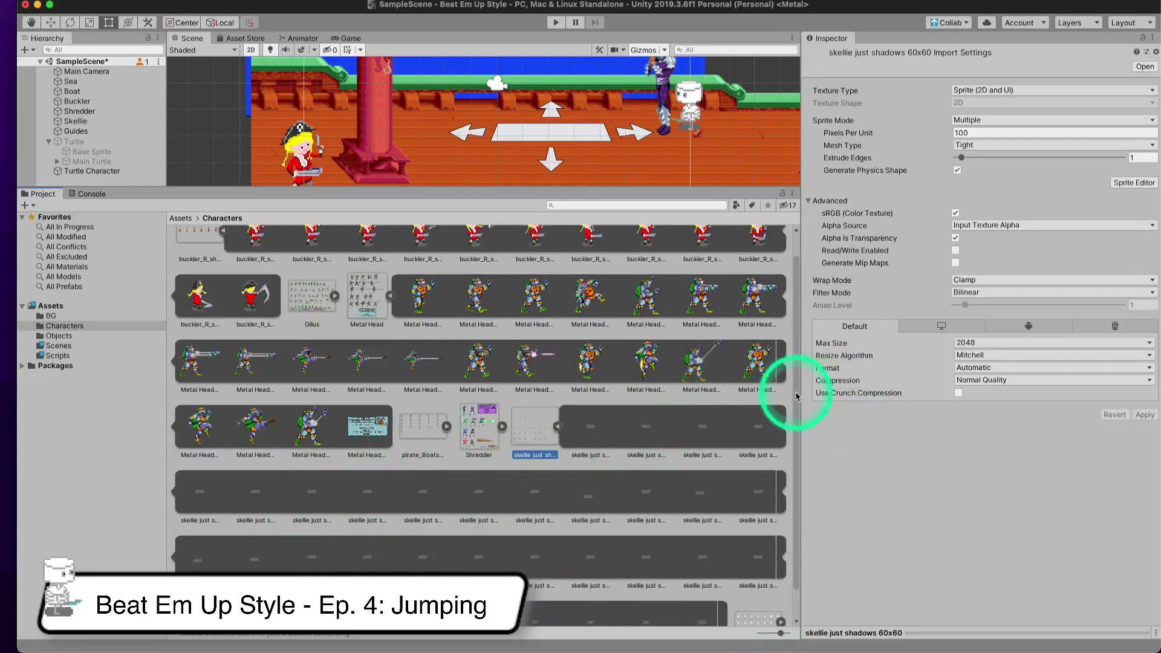
- Assign the sprite "skellie just shadows 60x60_9" to Turtle Character's Sprite Renderer and frame the object in the scene
click(91, 171)
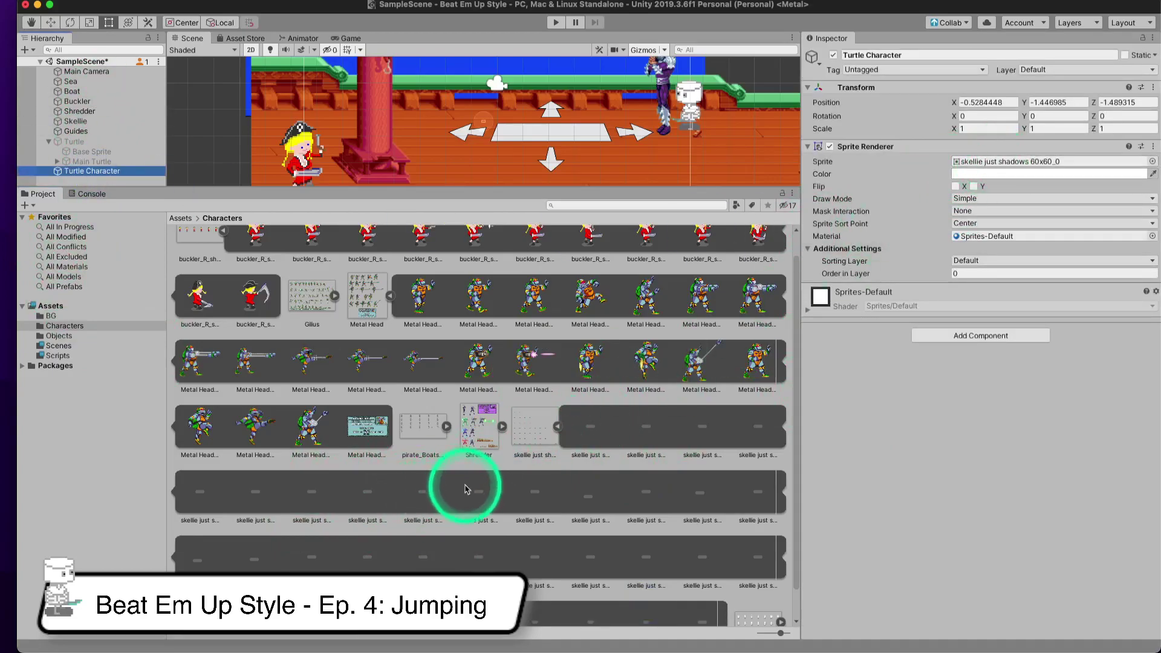
drag(470, 492, 1043, 163)
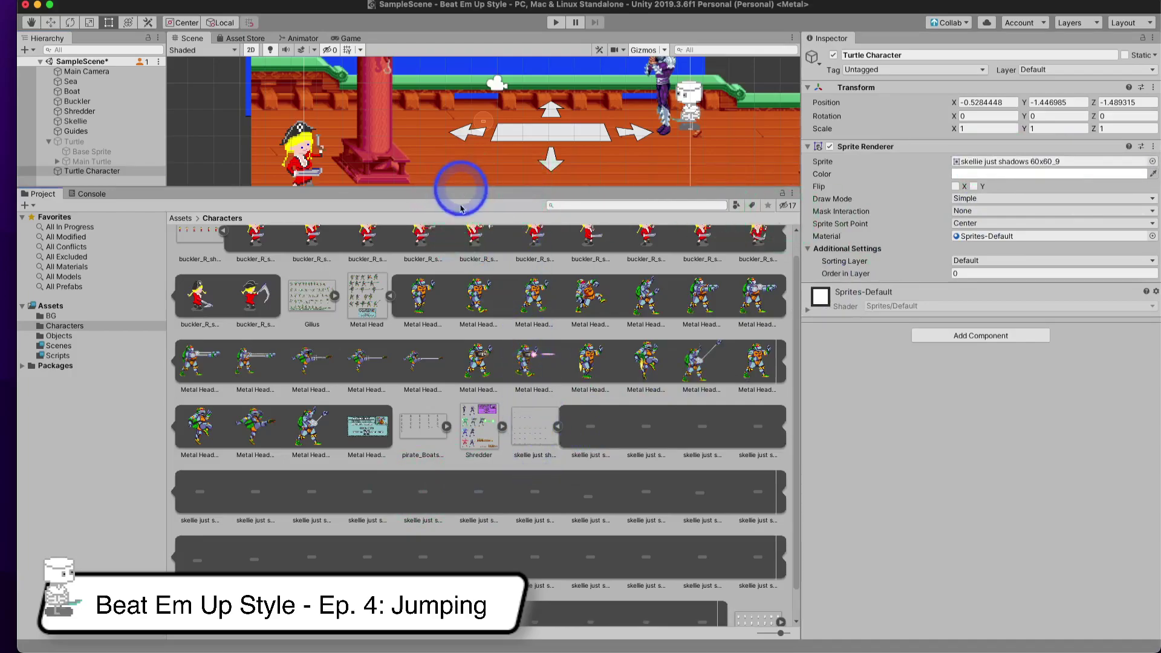
drag(267, 189, 297, 459)
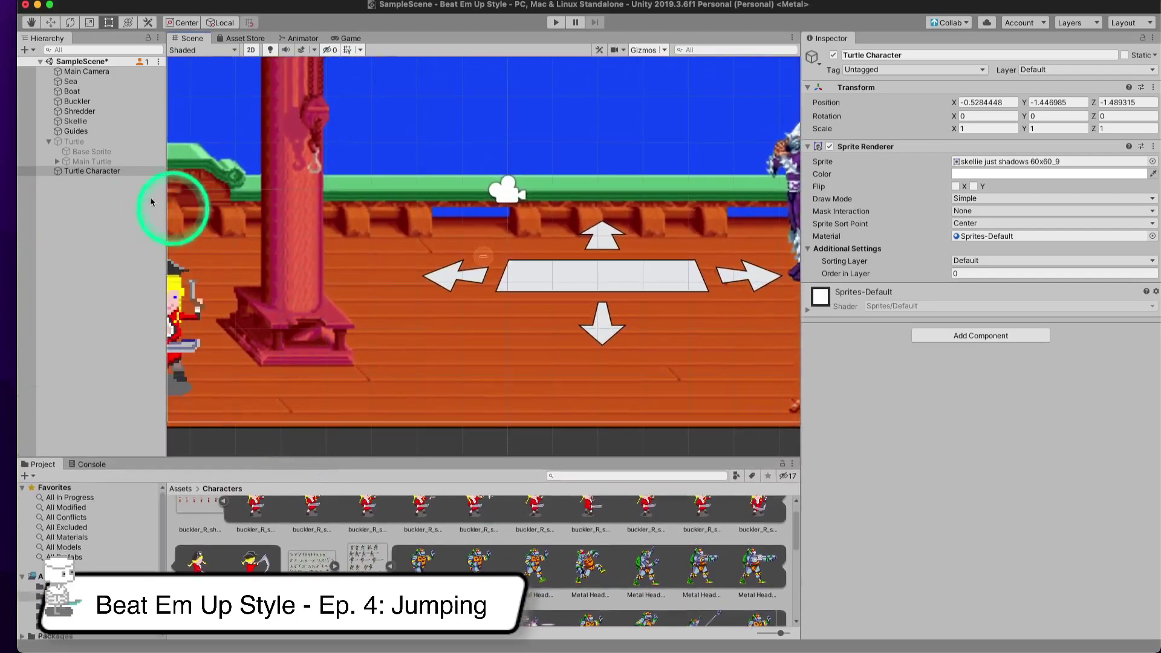
double_click(108, 171)
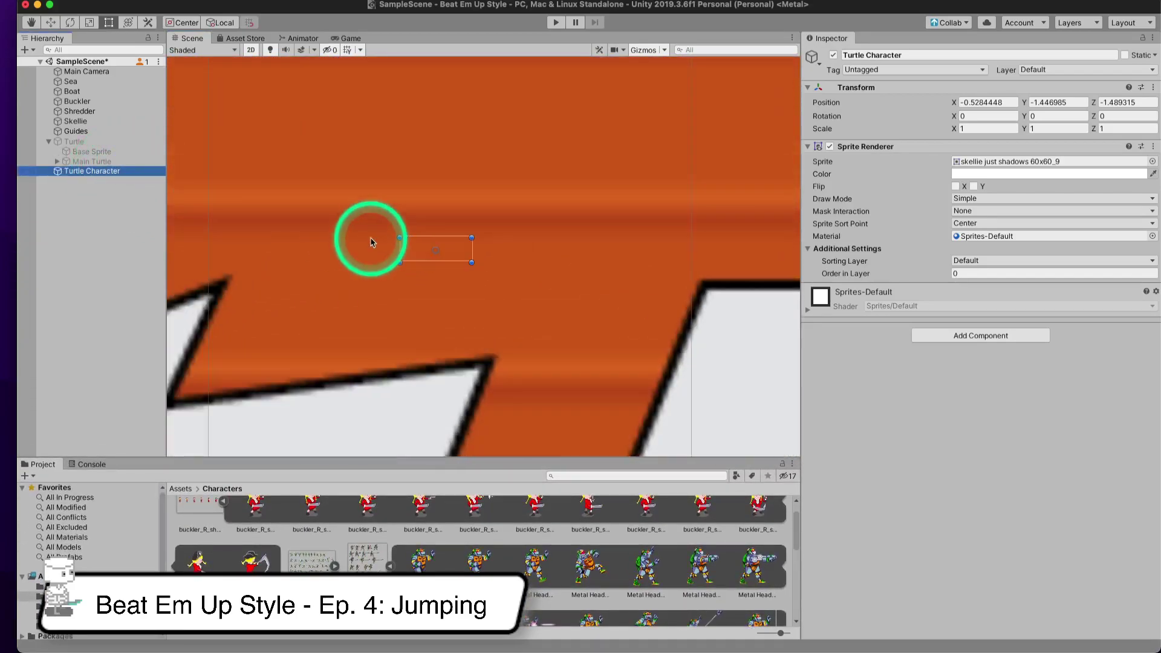
scroll(363, 236, down, 5)
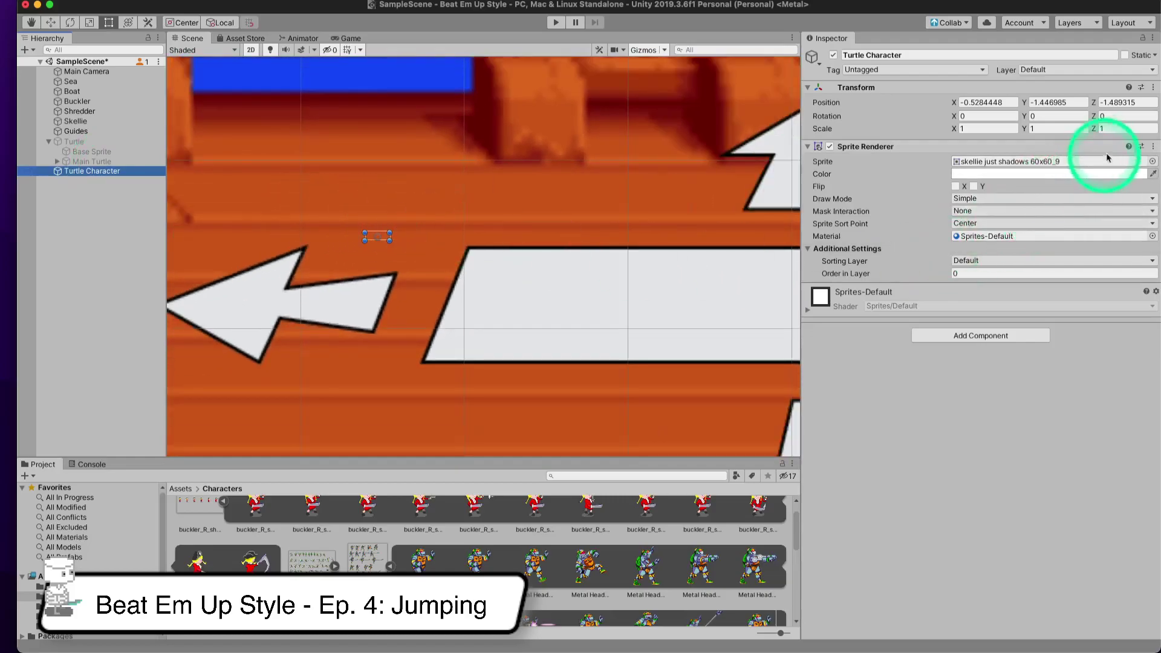
- Remove the Sprite Renderer component from the Turtle Character object
click(1153, 147)
click(1114, 182)
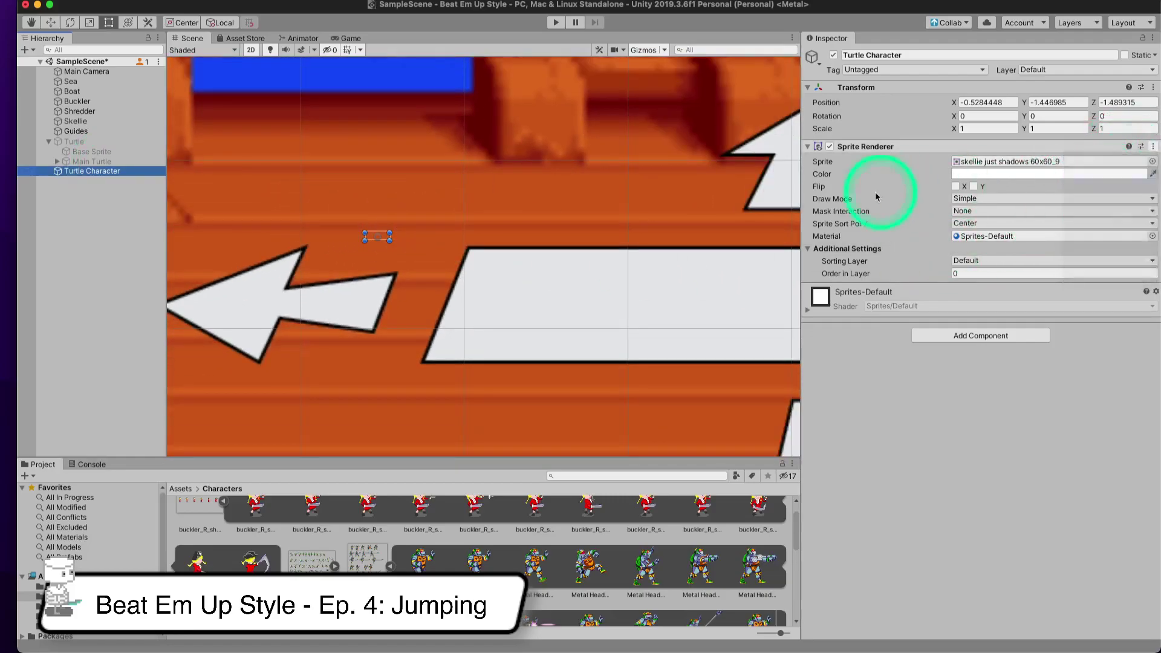
click(100, 202)
- Create an empty child object under Turtle Character and name it Shadow
click(121, 171)
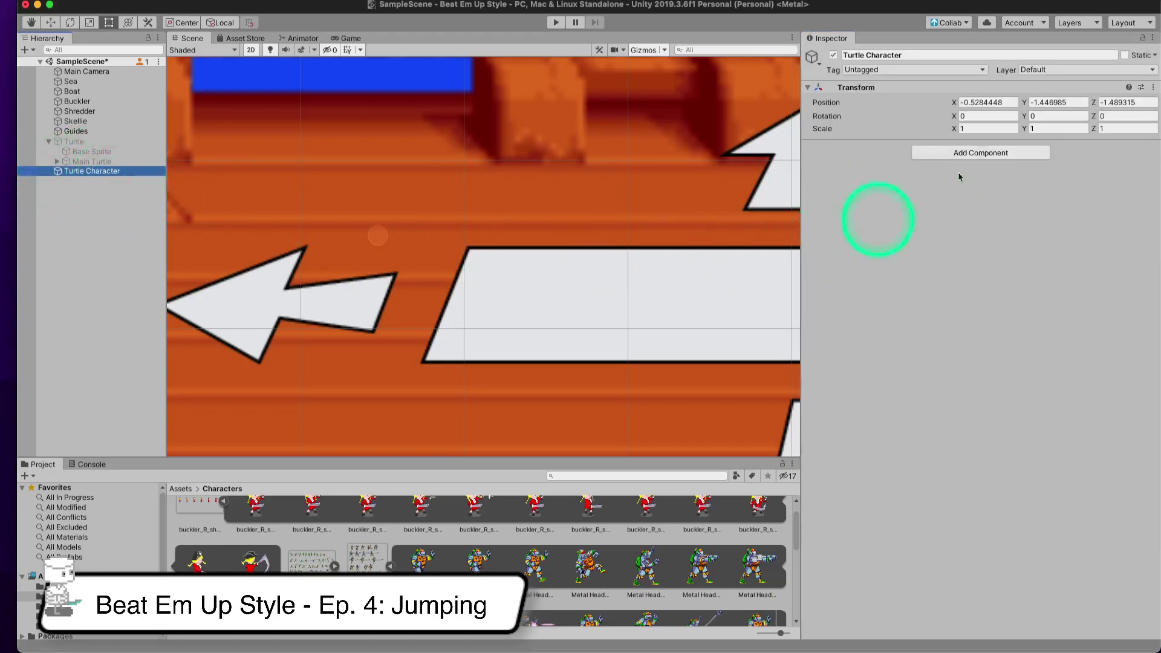
click(26, 49)
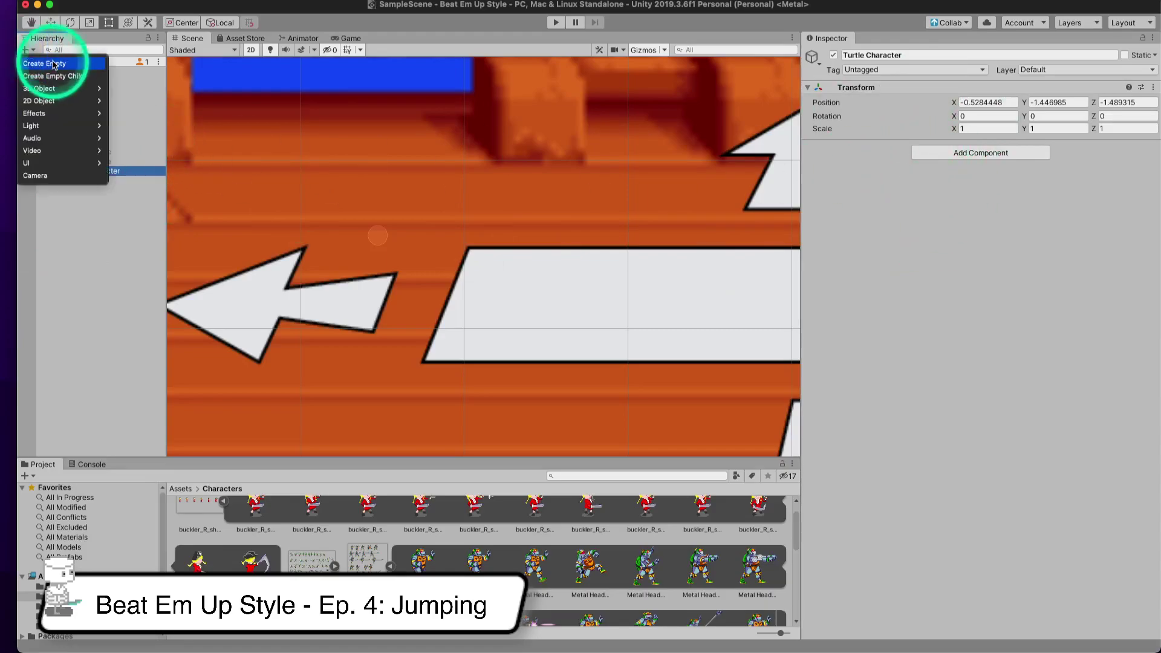
click(52, 76)
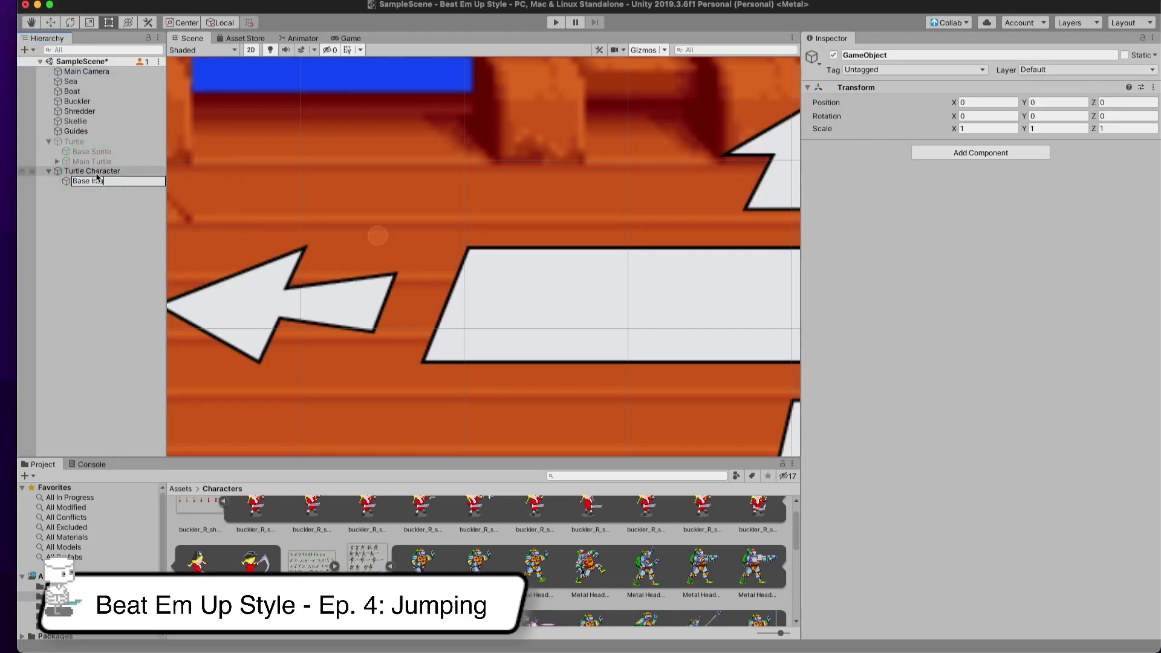
text(ge)
key(Return)
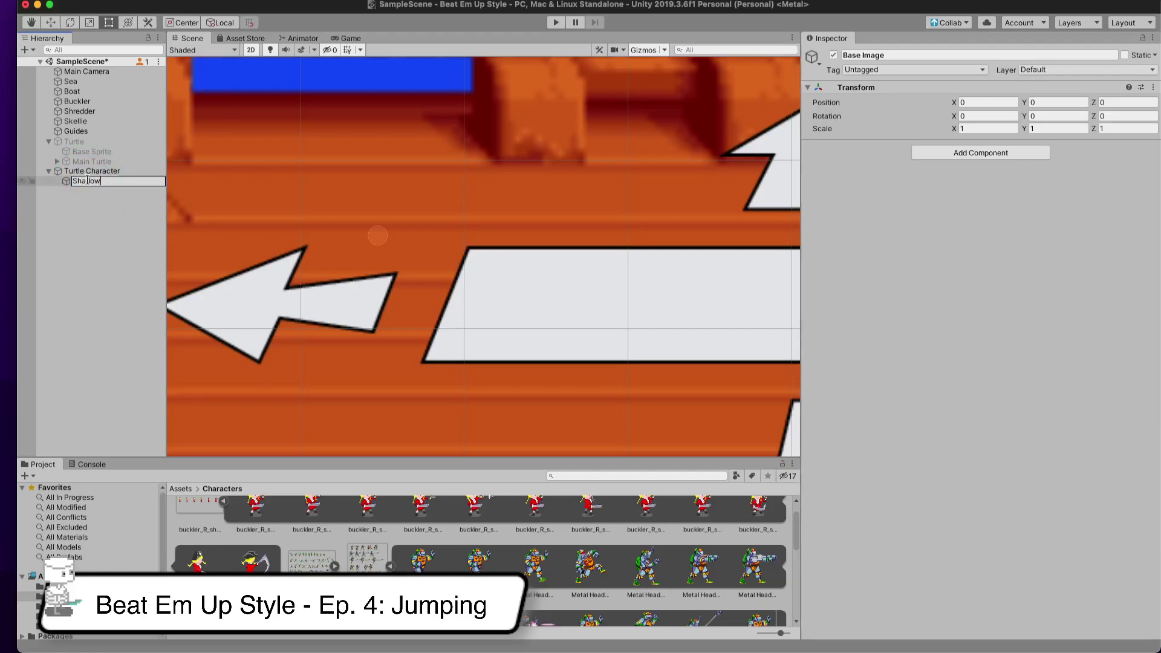
- Add a Sprite Renderer to the Shadow object and assign it the sprite "skellie just shadows 60x60_11"
click(941, 153)
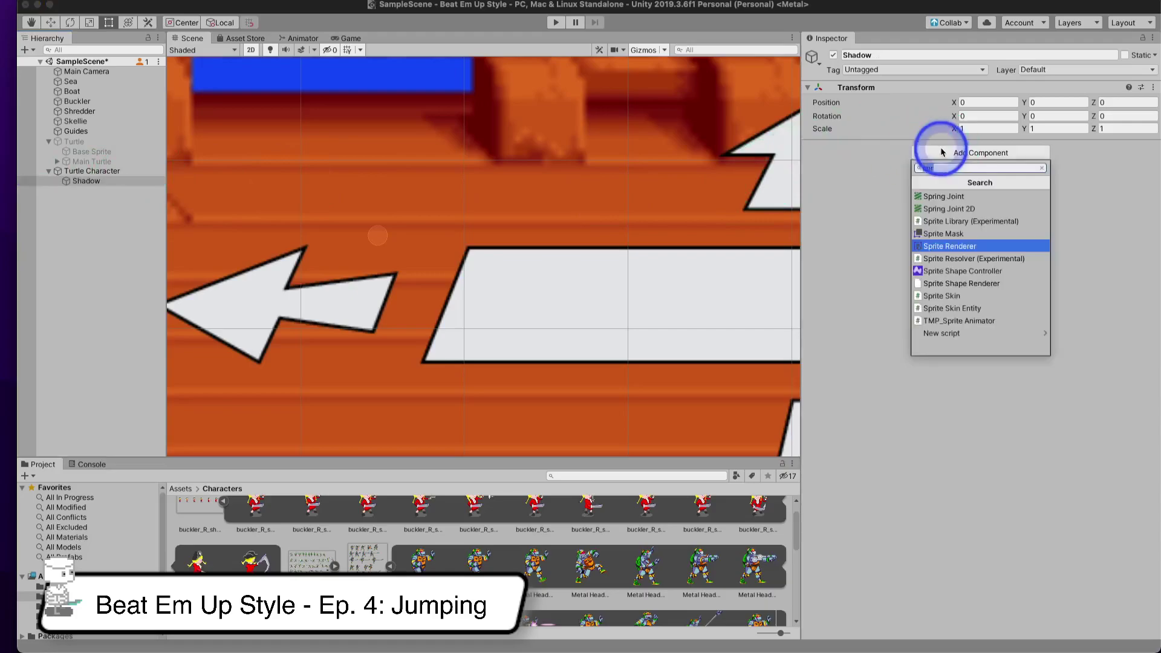
key(Return)
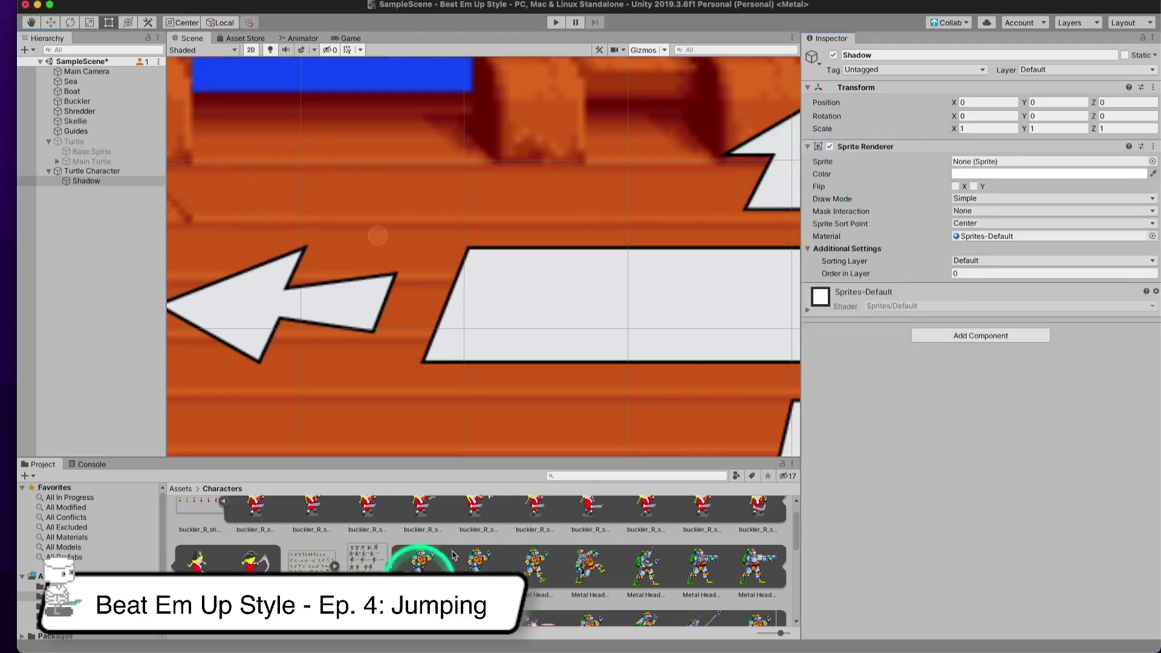
scroll(461, 519, down, 5)
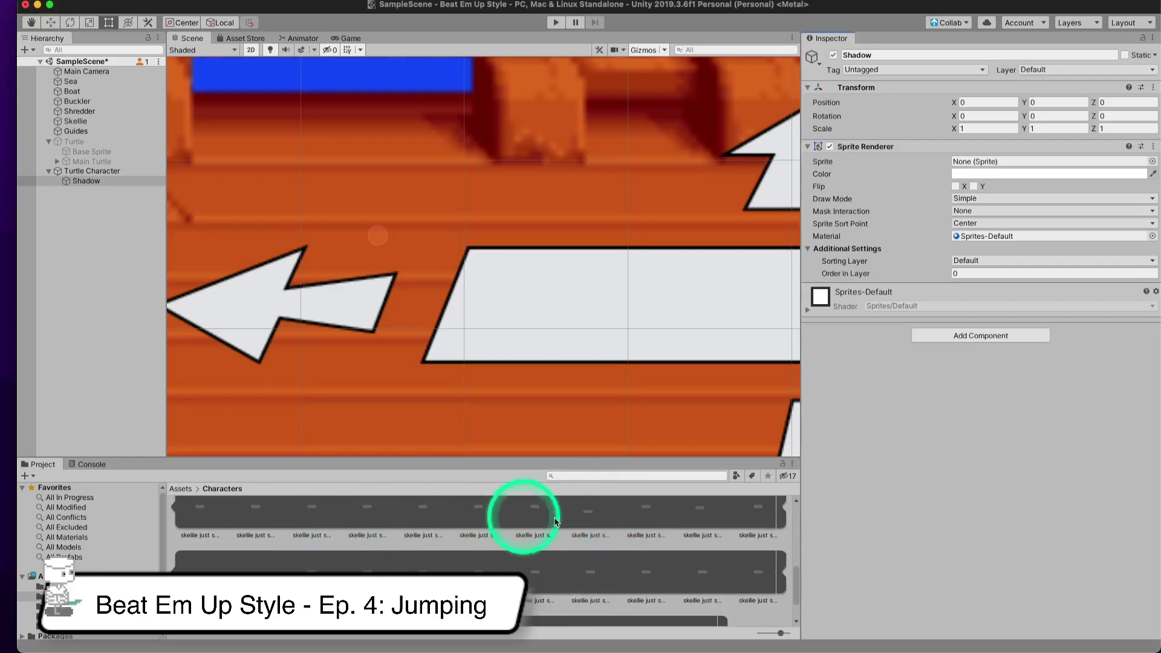
drag(590, 511, 1063, 162)
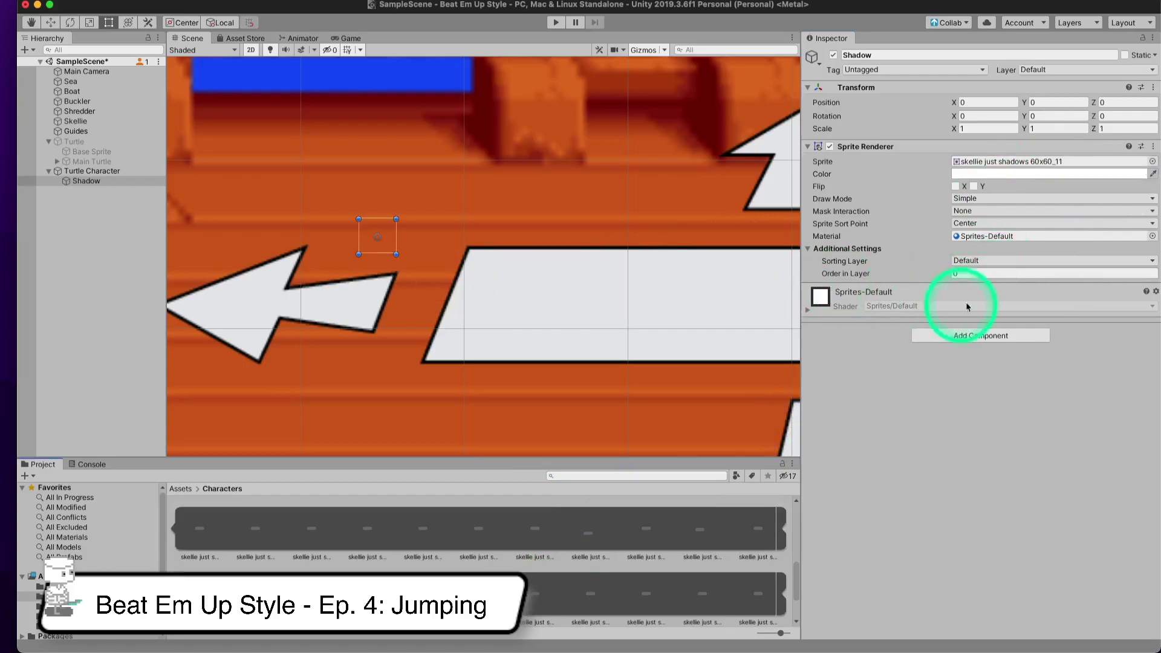
- Widen the Inspector and set the Shadow sprite's Sorting Layer to Characters
drag(800, 169, 645, 182)
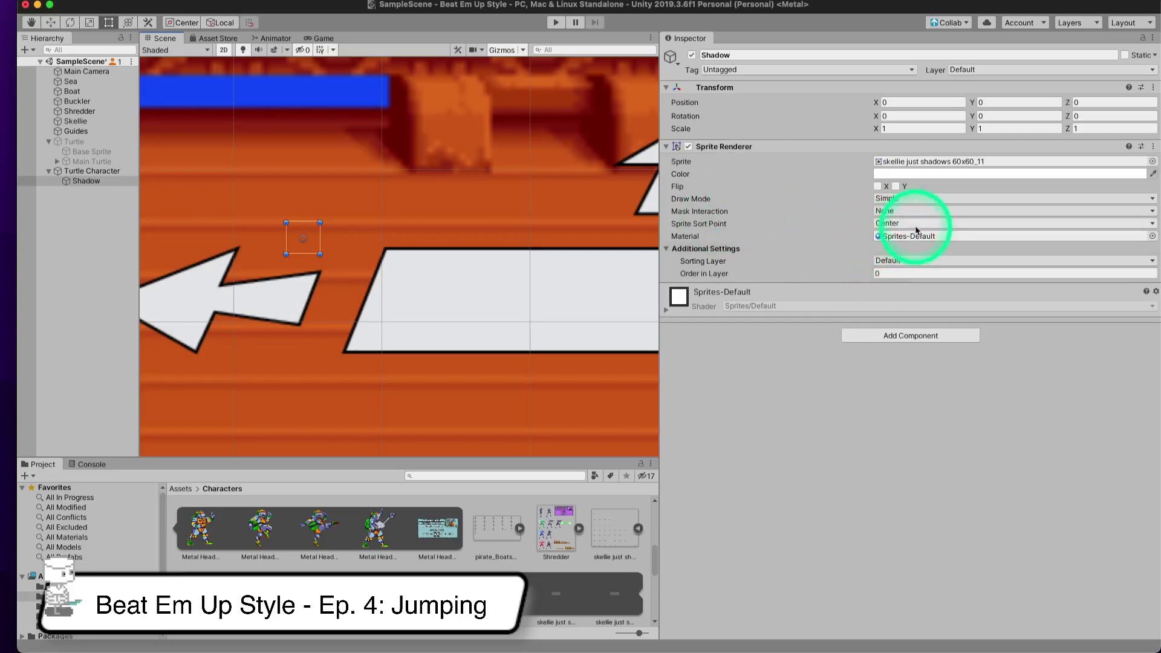
click(895, 260)
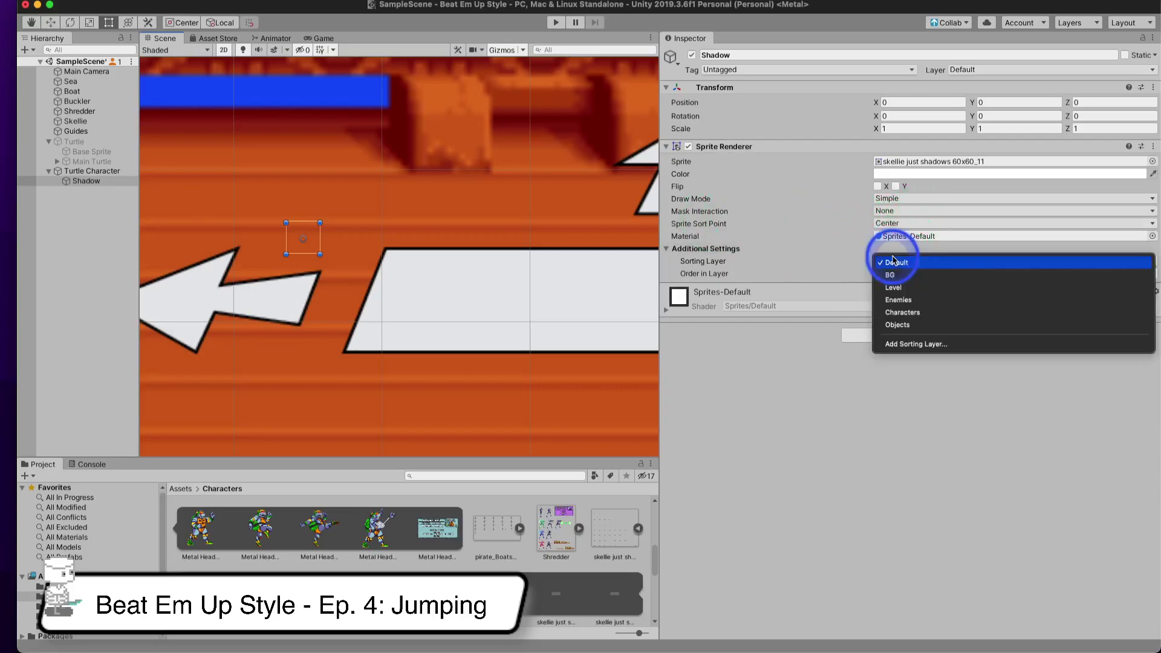
click(902, 312)
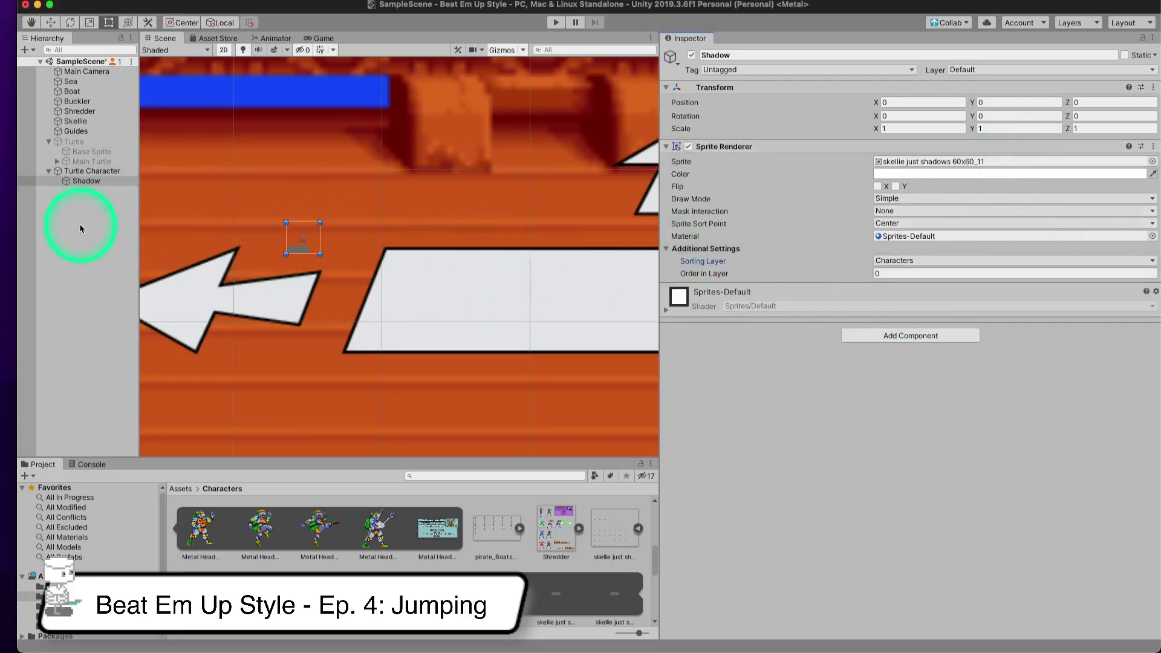
- Enlarge the Shadow sprite in the scene and move it upward toward Turtle Character's position
click(71, 171)
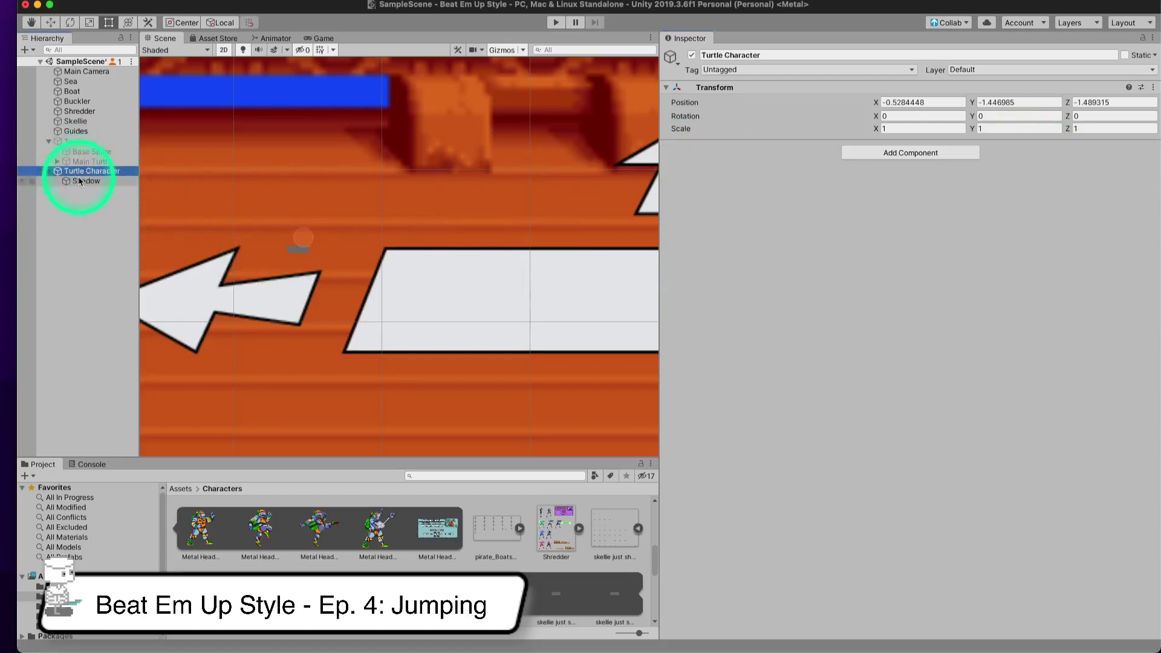
click(75, 181)
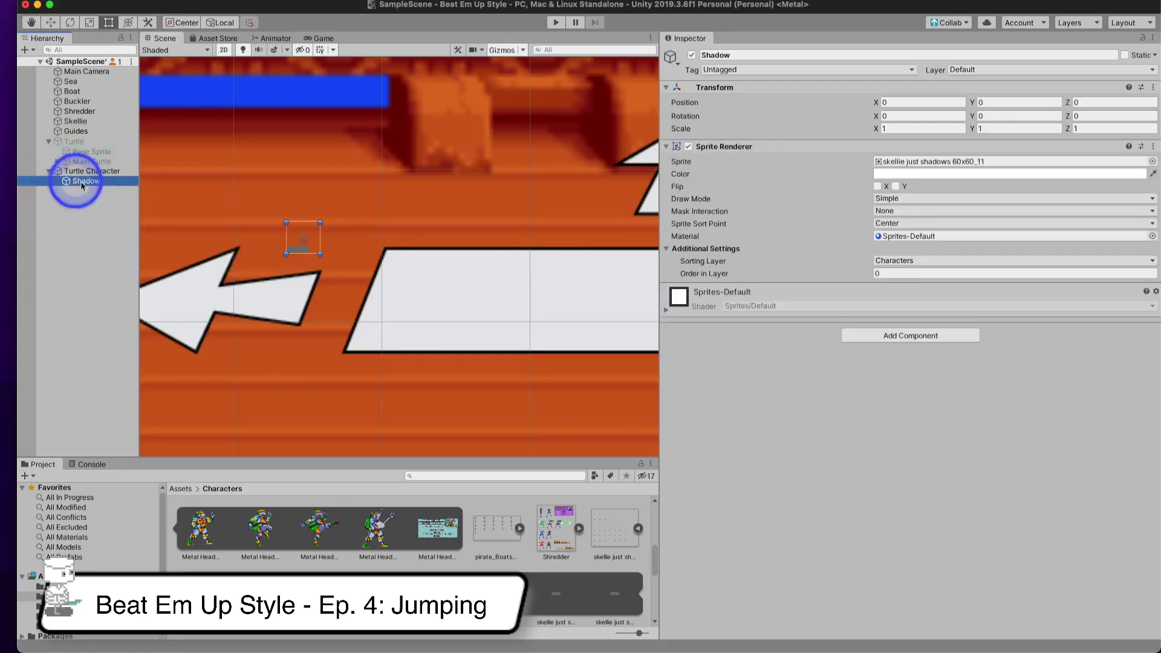
drag(320, 251, 384, 306)
click(51, 22)
drag(363, 245, 366, 140)
- Compare the positions of the Turtle Character parent and its Shadow child in the scene
click(63, 171)
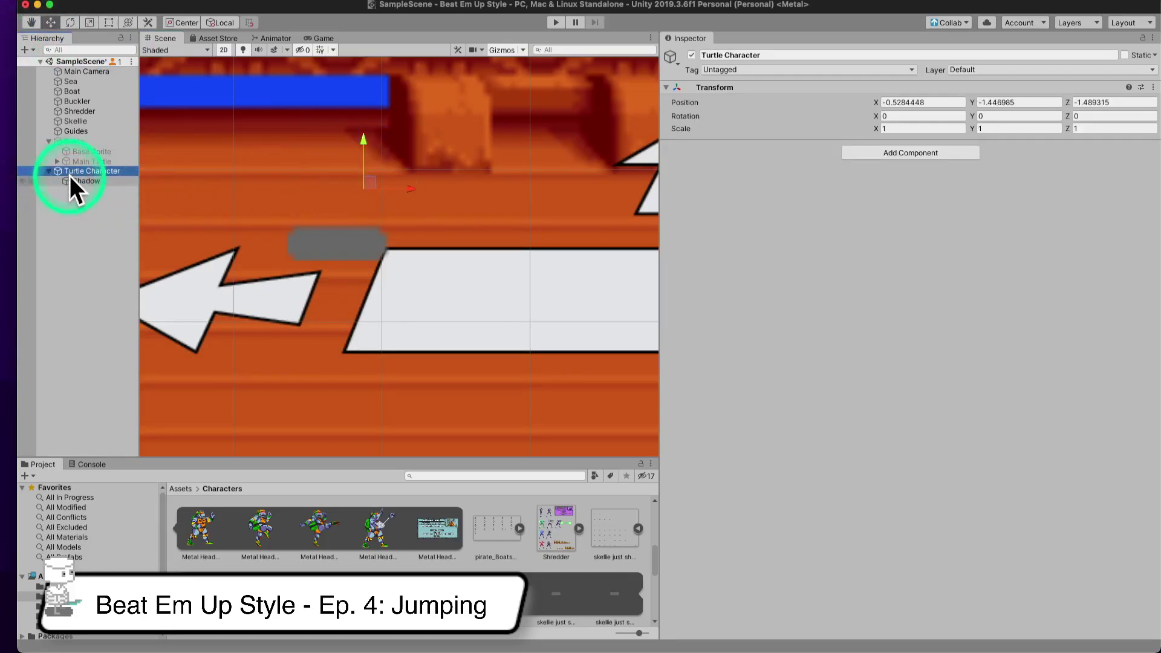
scroll(243, 187, down, 5)
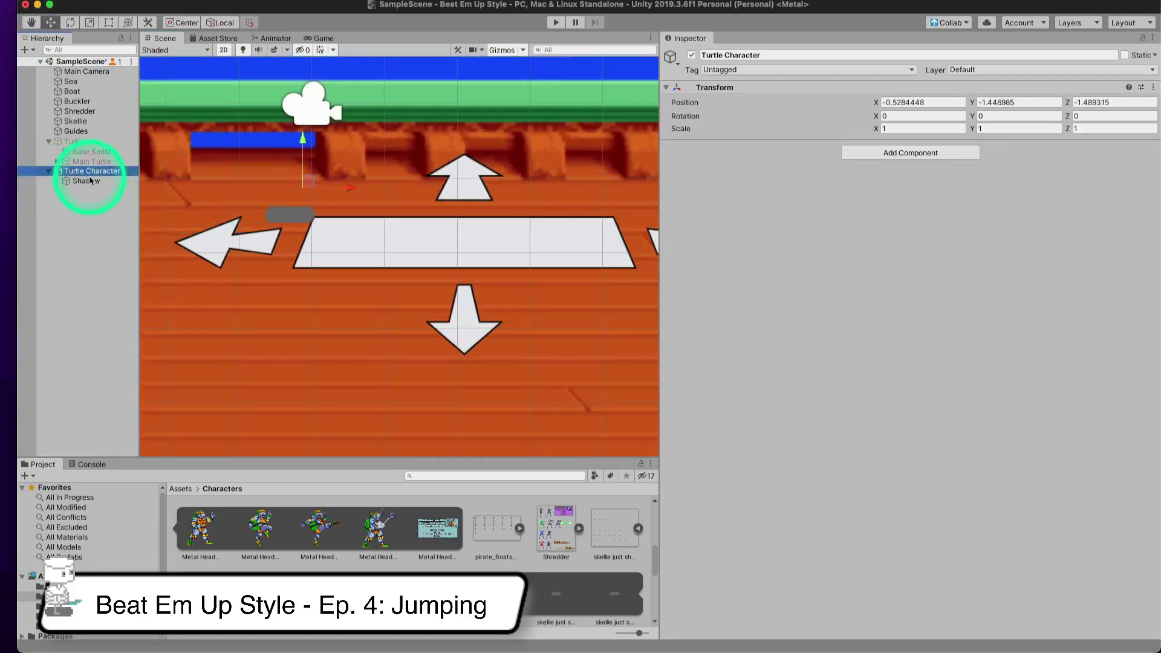
click(90, 181)
click(90, 173)
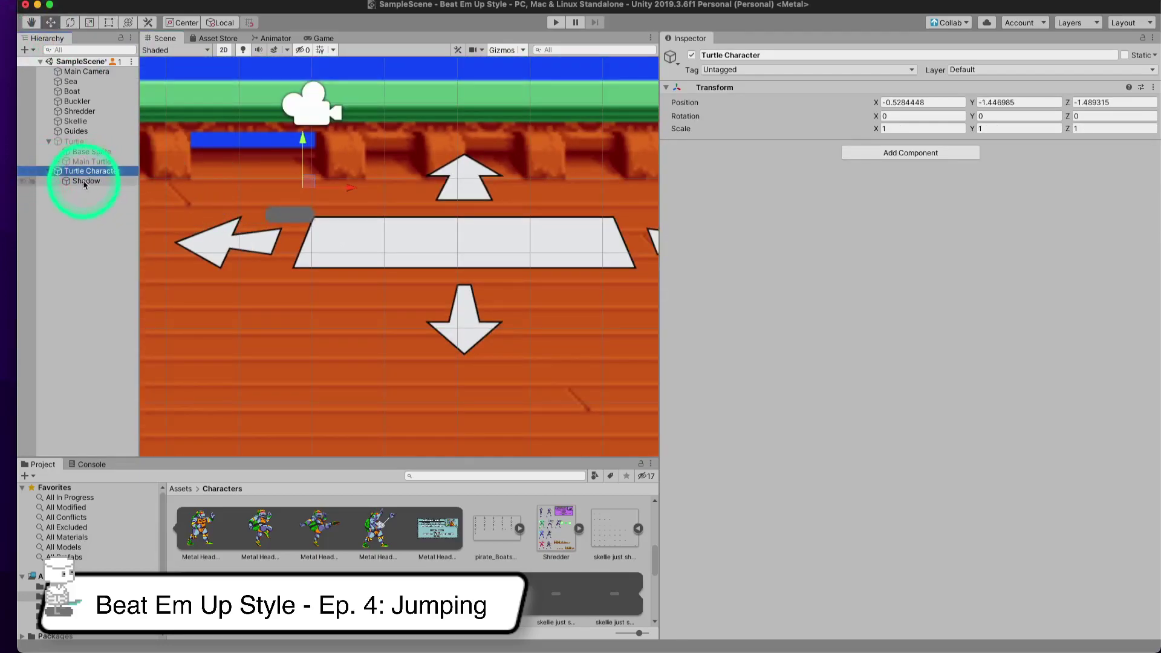
click(85, 181)
- Give the Turtle Character object a teal diamond icon and check it against the Shadow child
click(90, 171)
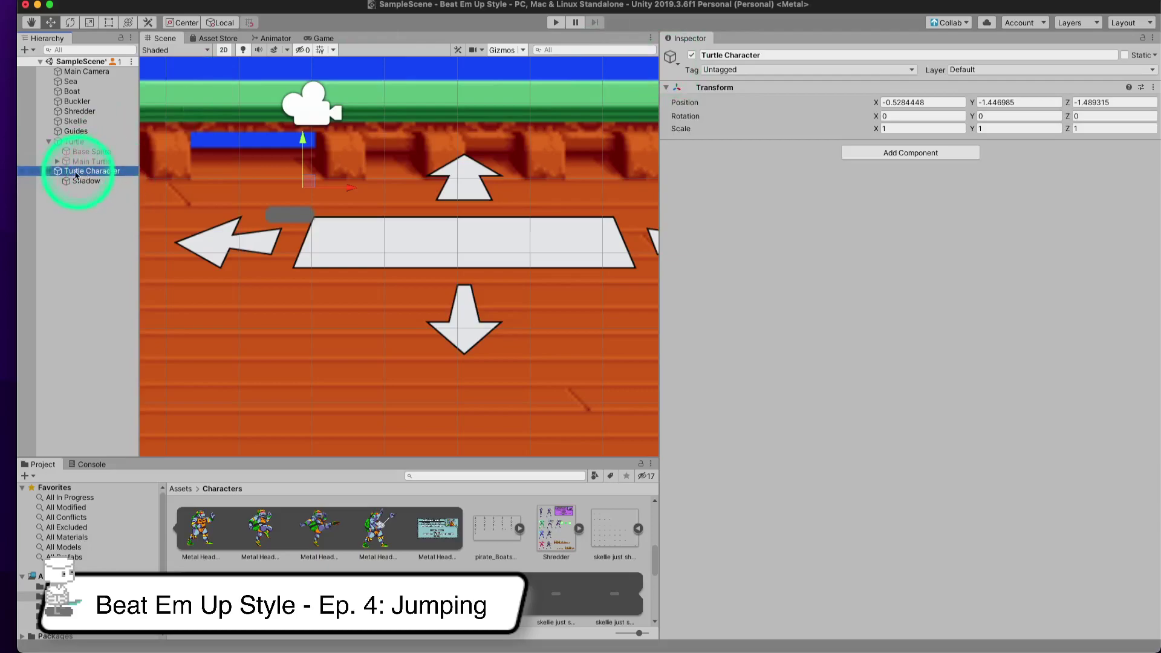
click(670, 56)
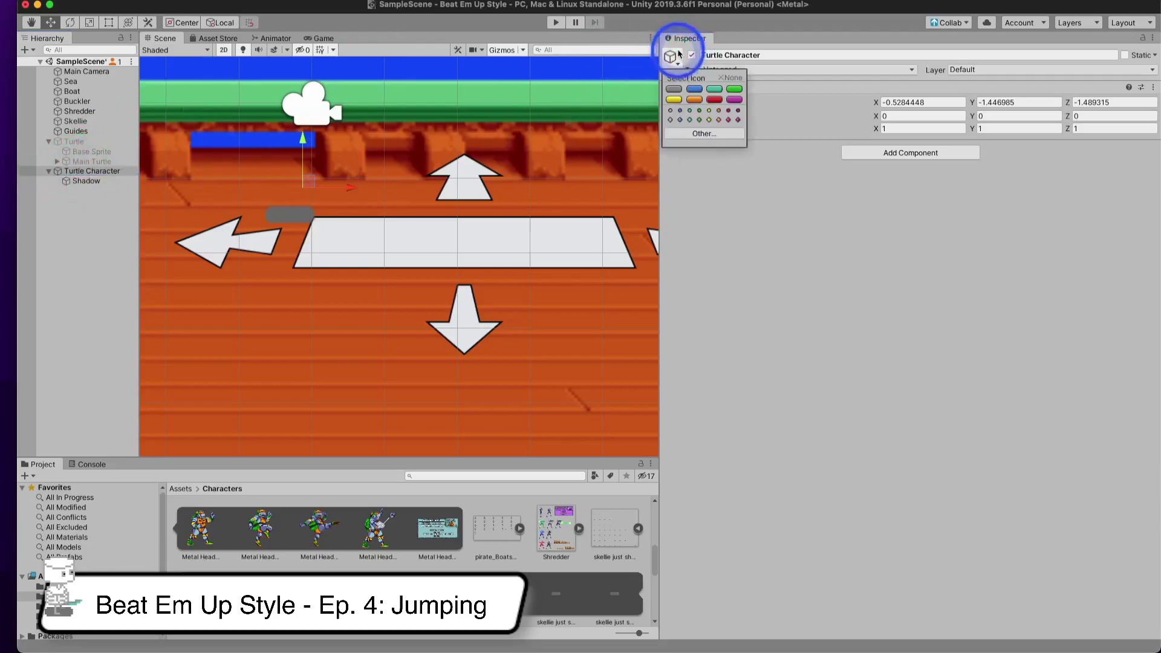
click(690, 119)
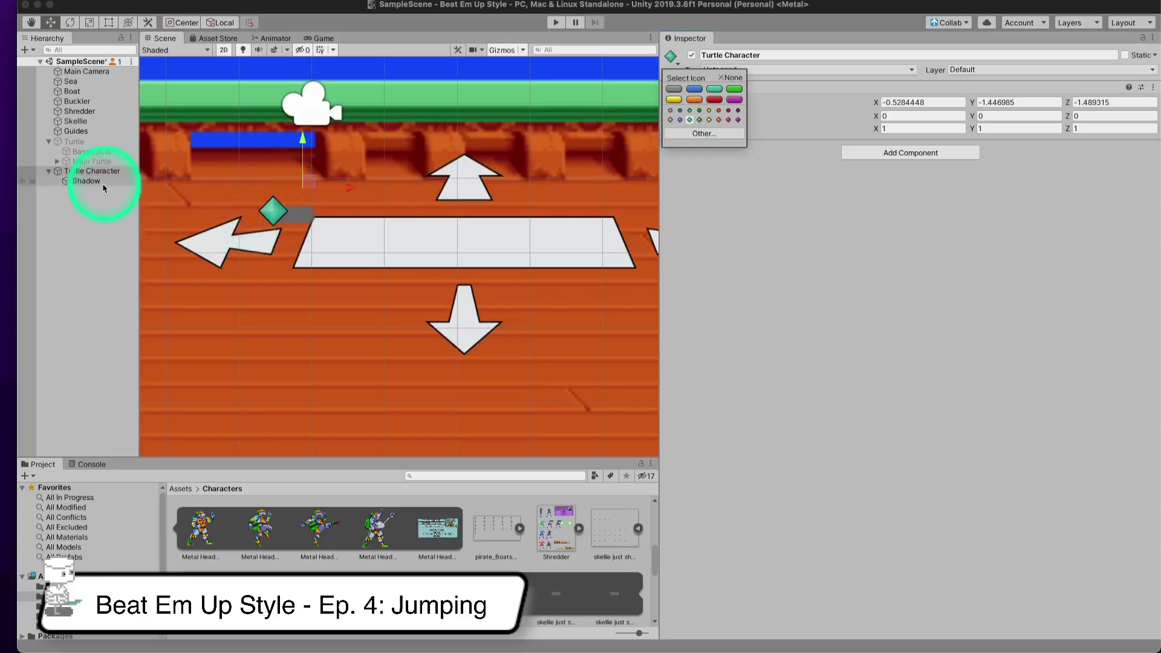
click(84, 173)
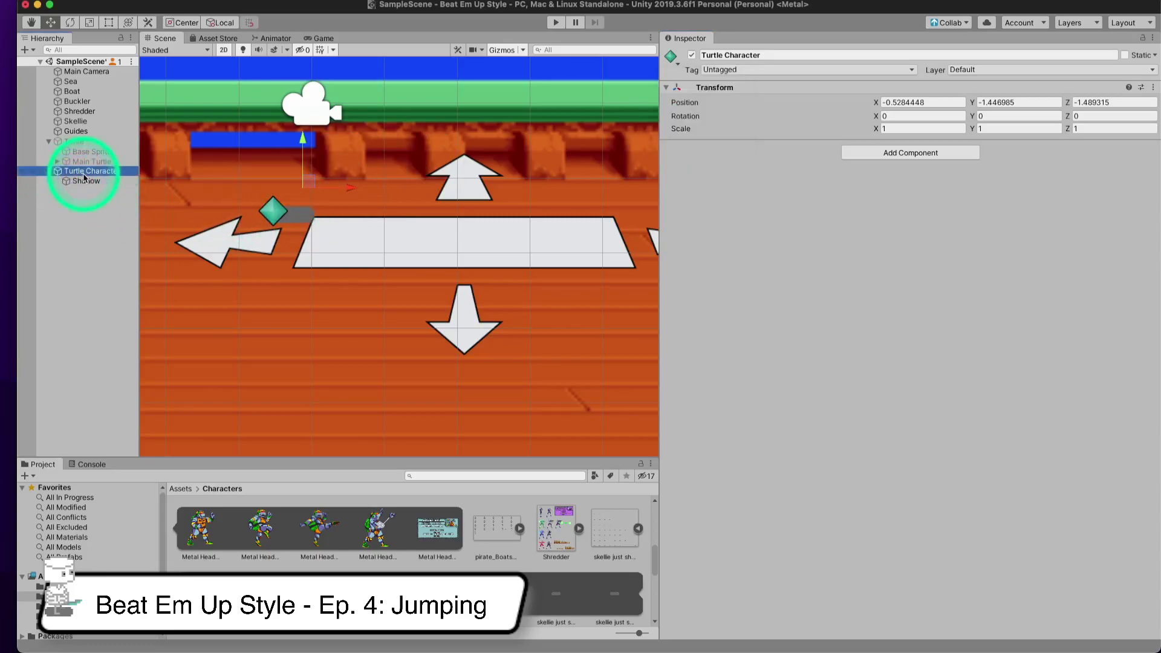
click(103, 184)
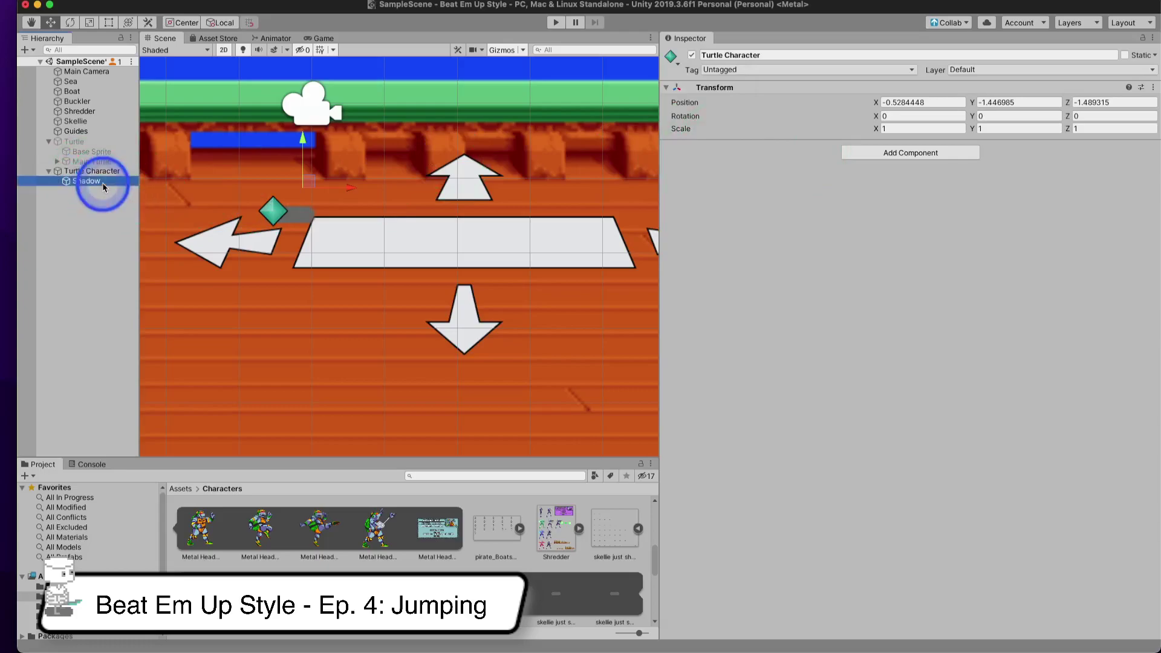
- Centre the Shadow sprite beneath the Turtle Character's diamond icon and enlarge it proportionally to a scale of about 6.2
click(300, 194)
drag(301, 194, 288, 203)
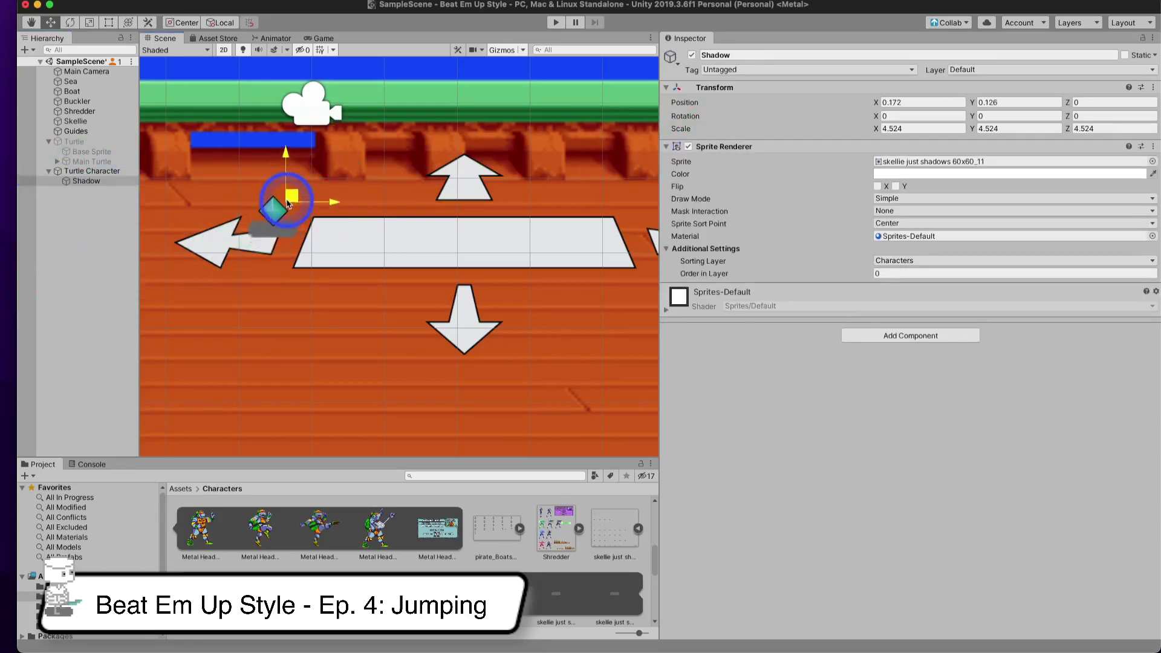
drag(283, 196, 286, 150)
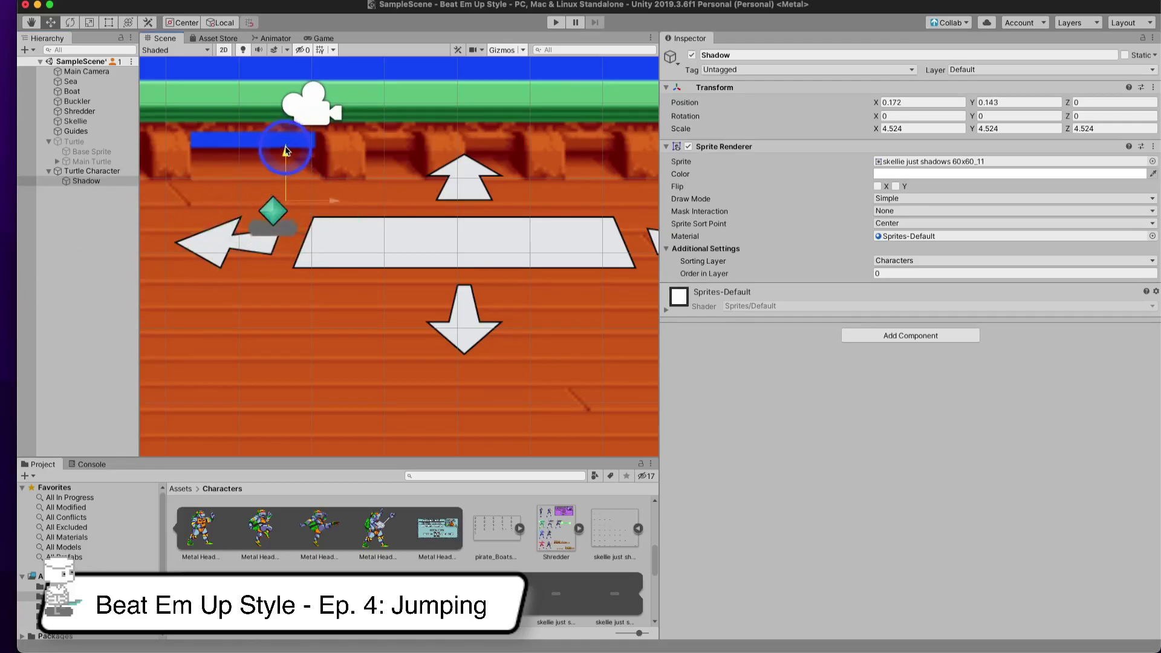
click(109, 23)
mouse_move(323, 238)
shift+mouse_down()
mouse_move(373, 259)
mouse_move(279, 206)
mouse_move(319, 242)
shift+mouse_up()
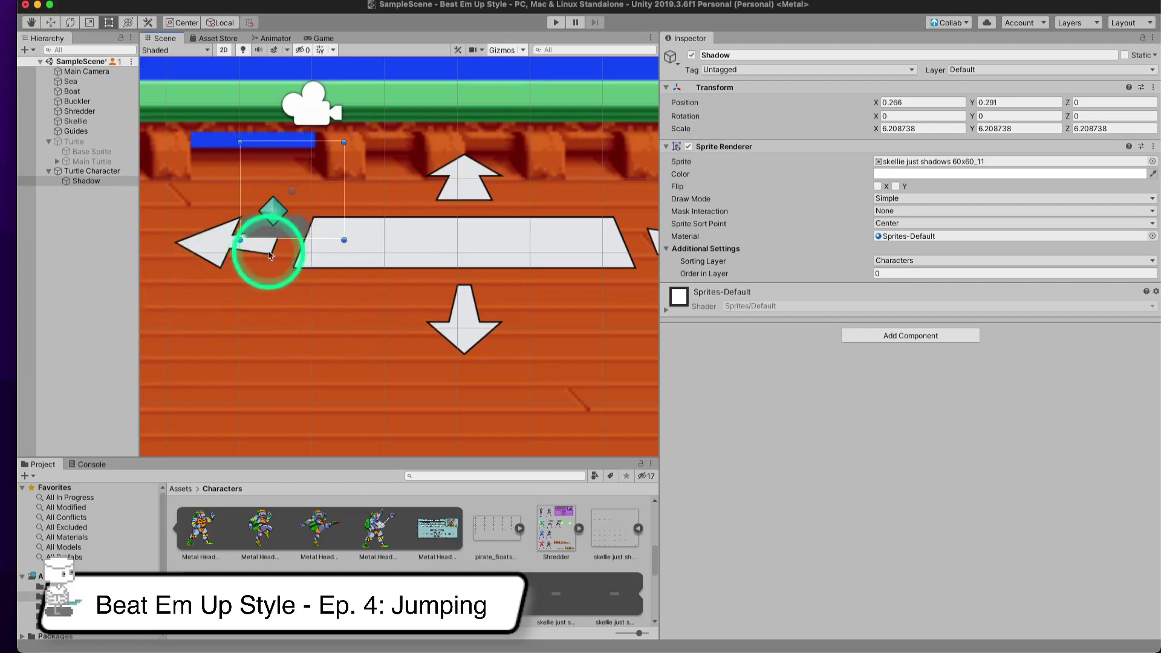
click(809, 386)
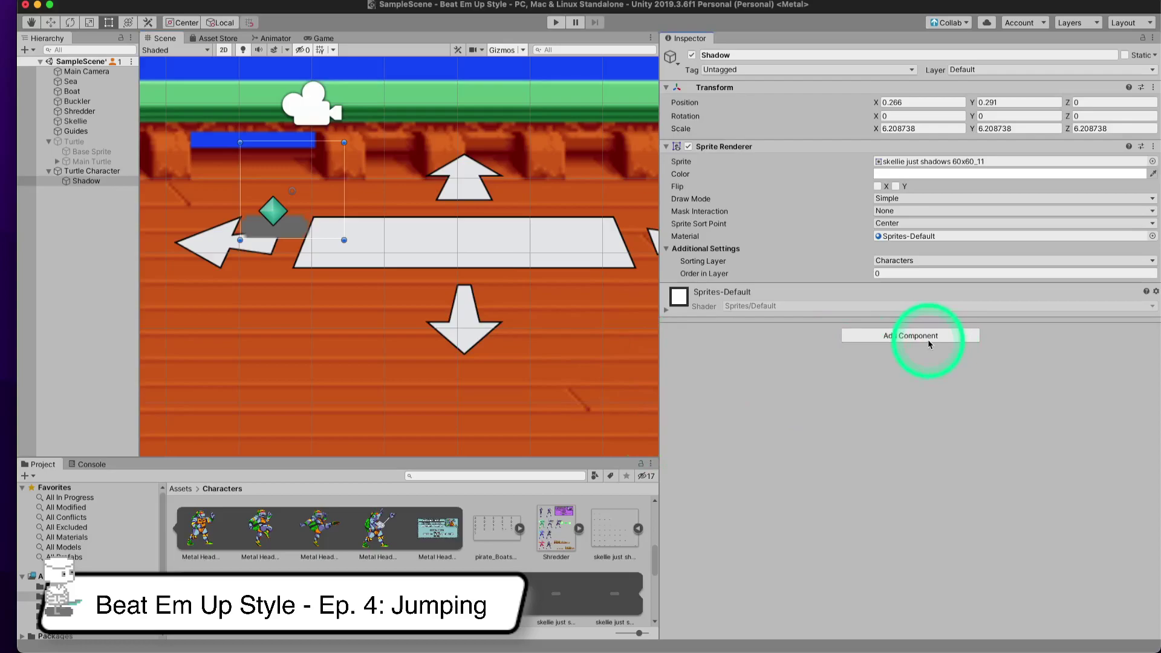
- Add a Rigidbody 2D component to Turtle Character and set its Gravity Scale to 0
click(80, 171)
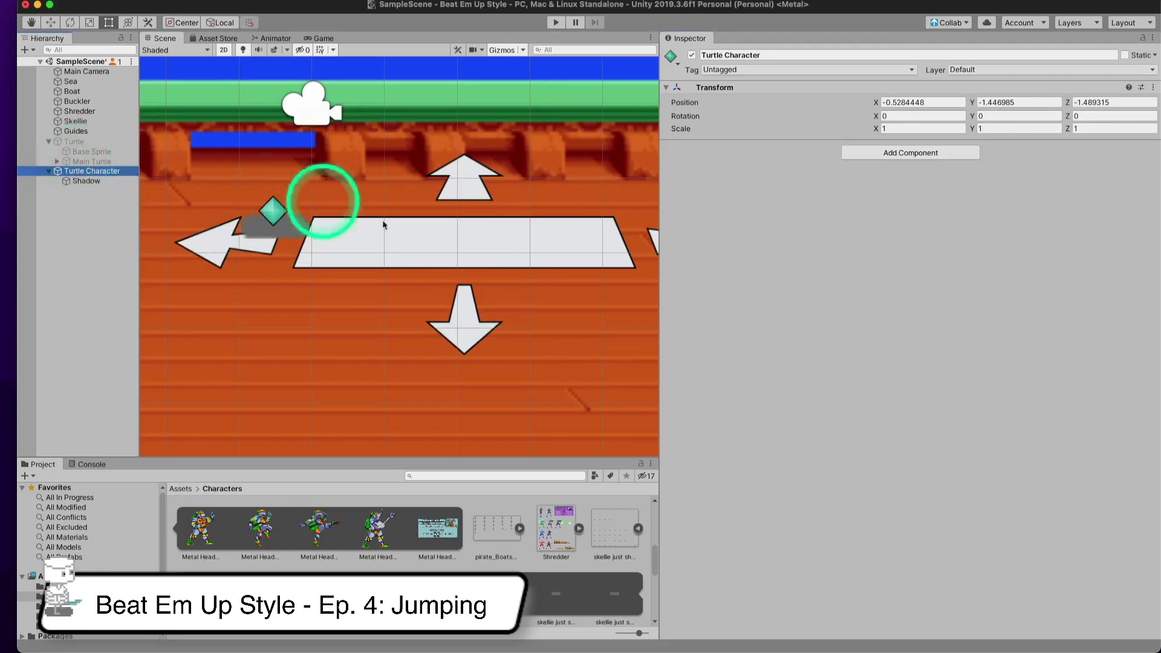
click(888, 153)
text(rig)
key(Down)
key(Down)
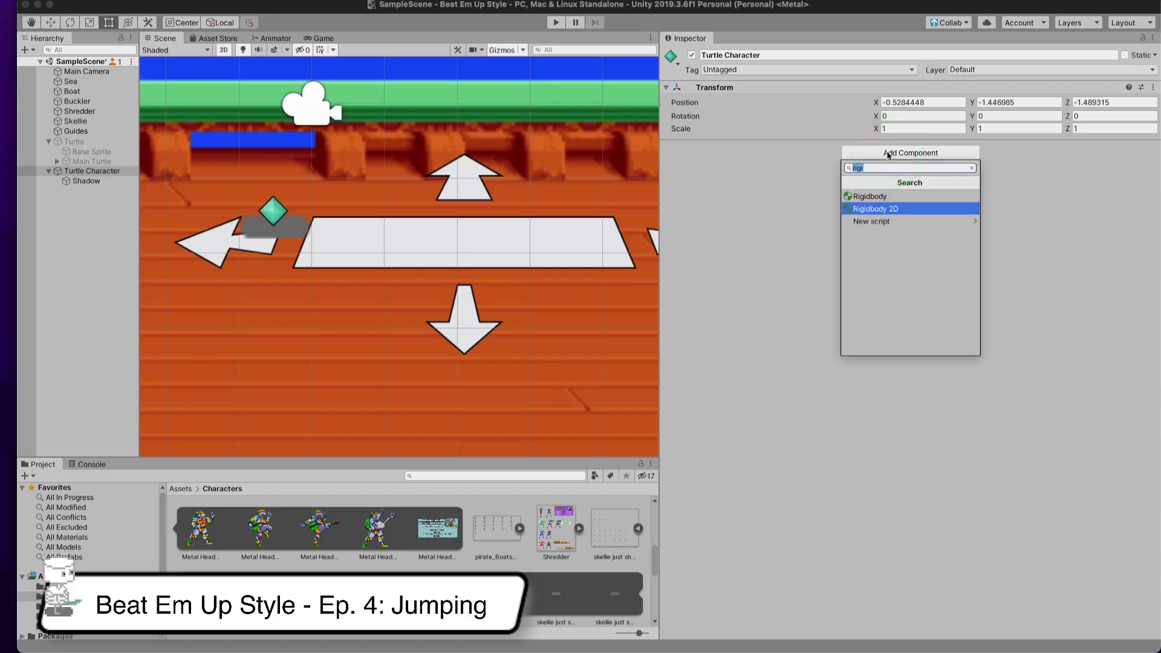
key(Return)
click(951, 177)
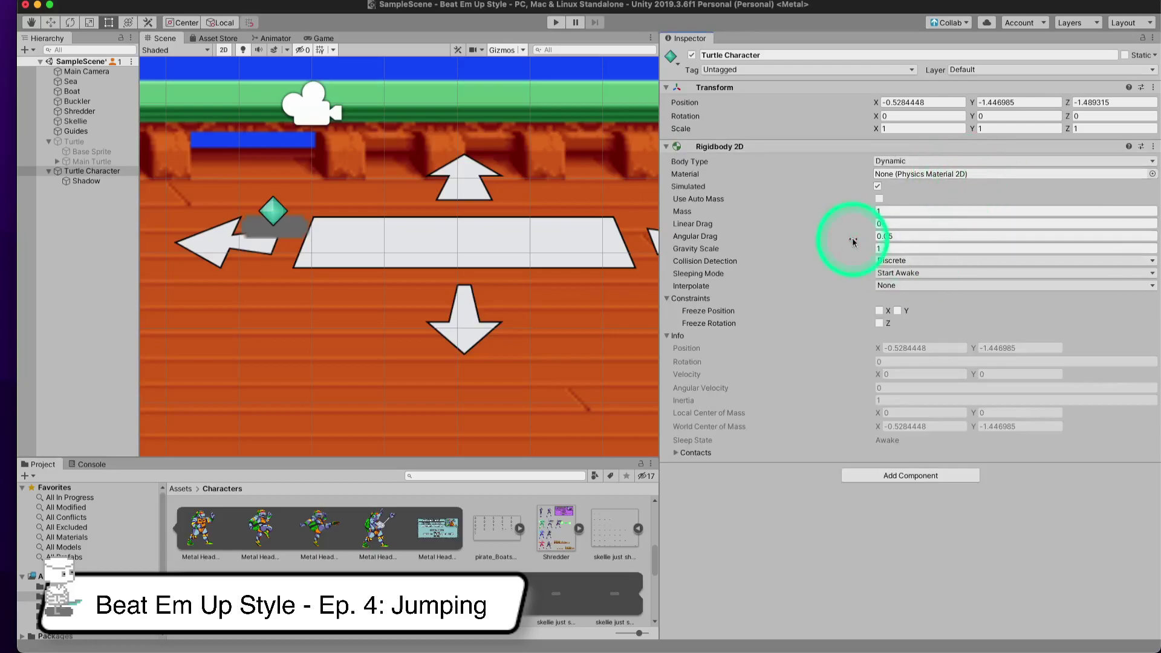
click(892, 249)
text(0)
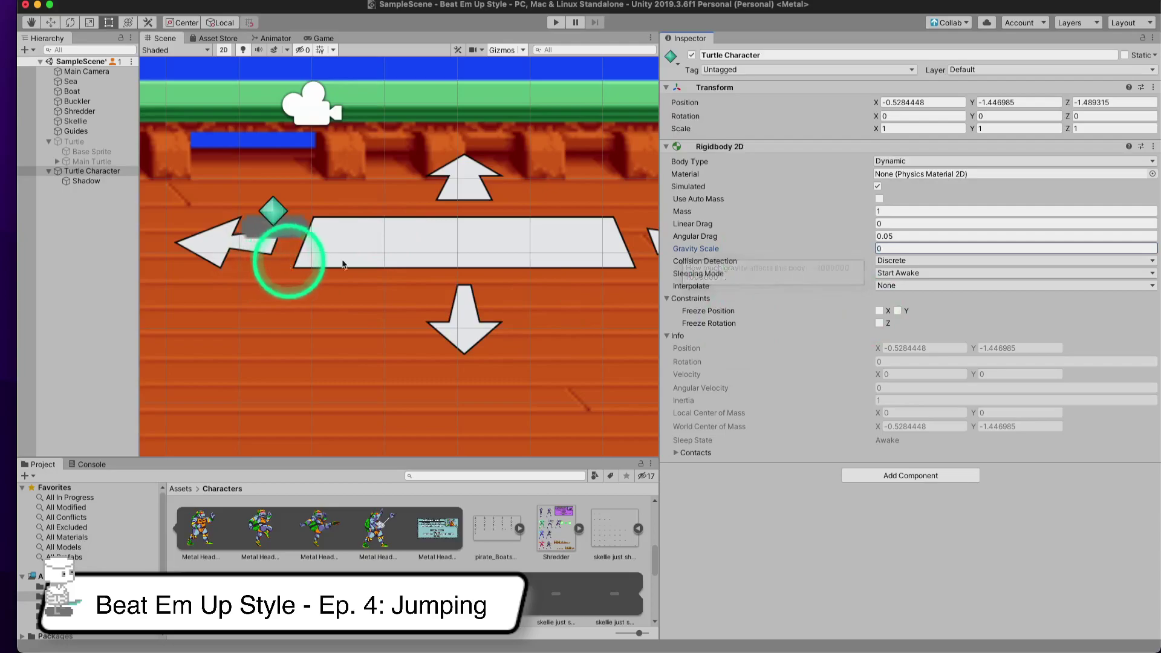
- Move Turtle Character straight down the deck to a Y position of about -3.57
click(79, 171)
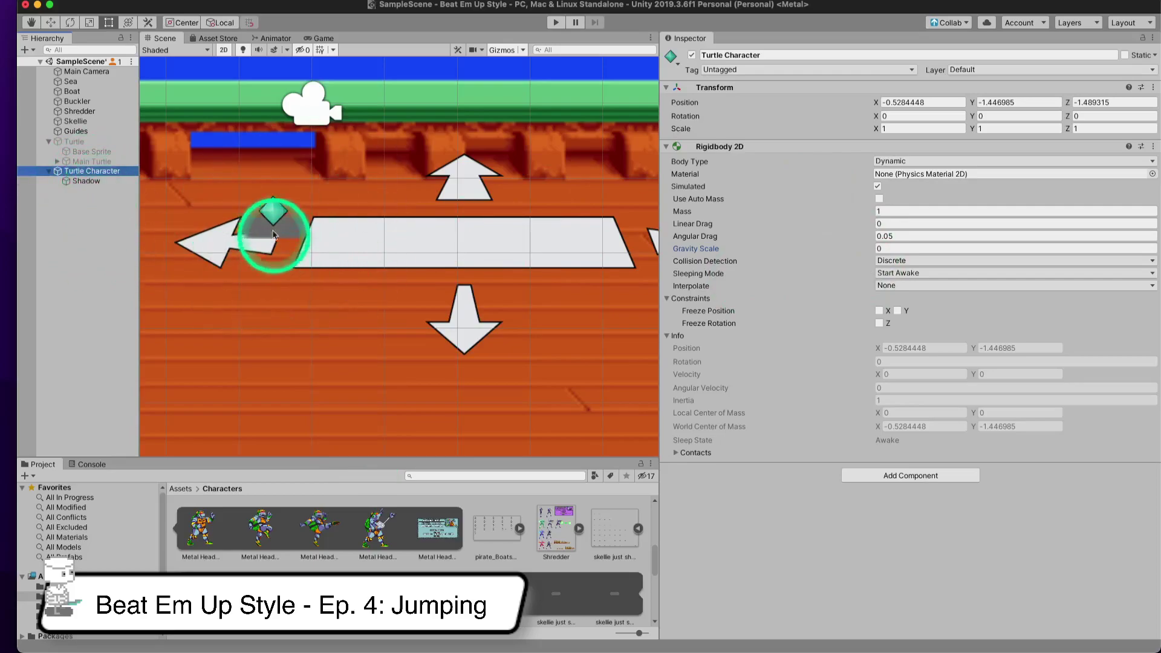
click(47, 24)
drag(293, 143, 298, 304)
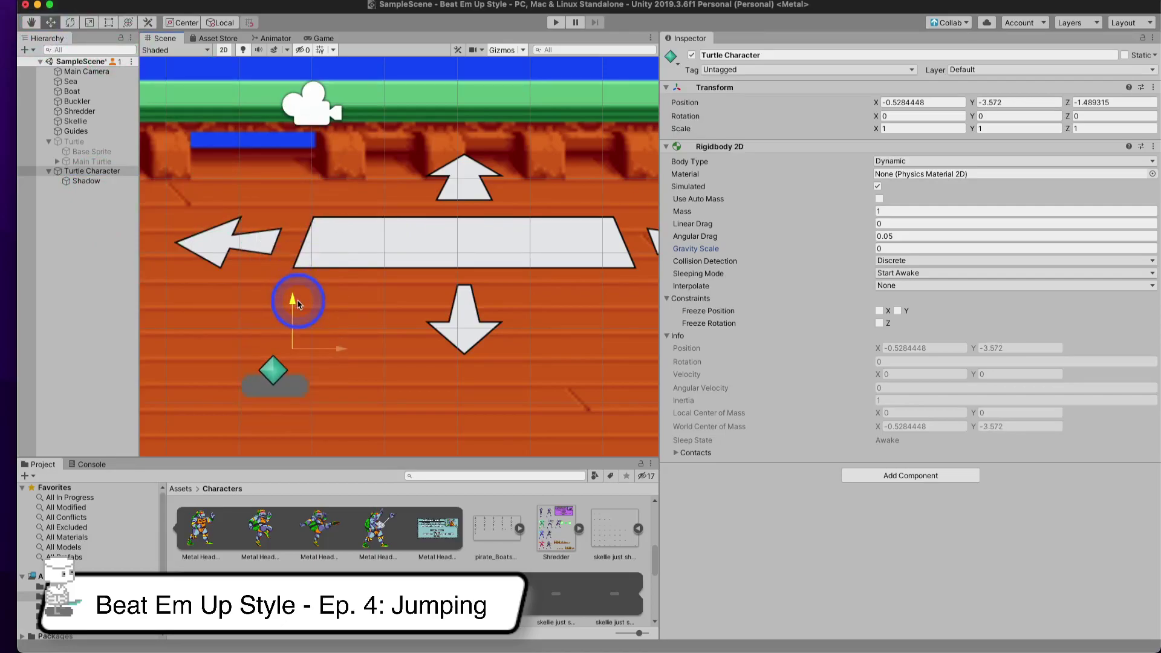
- Add a Box Collider 2D component to the Turtle Character parent object
click(91, 172)
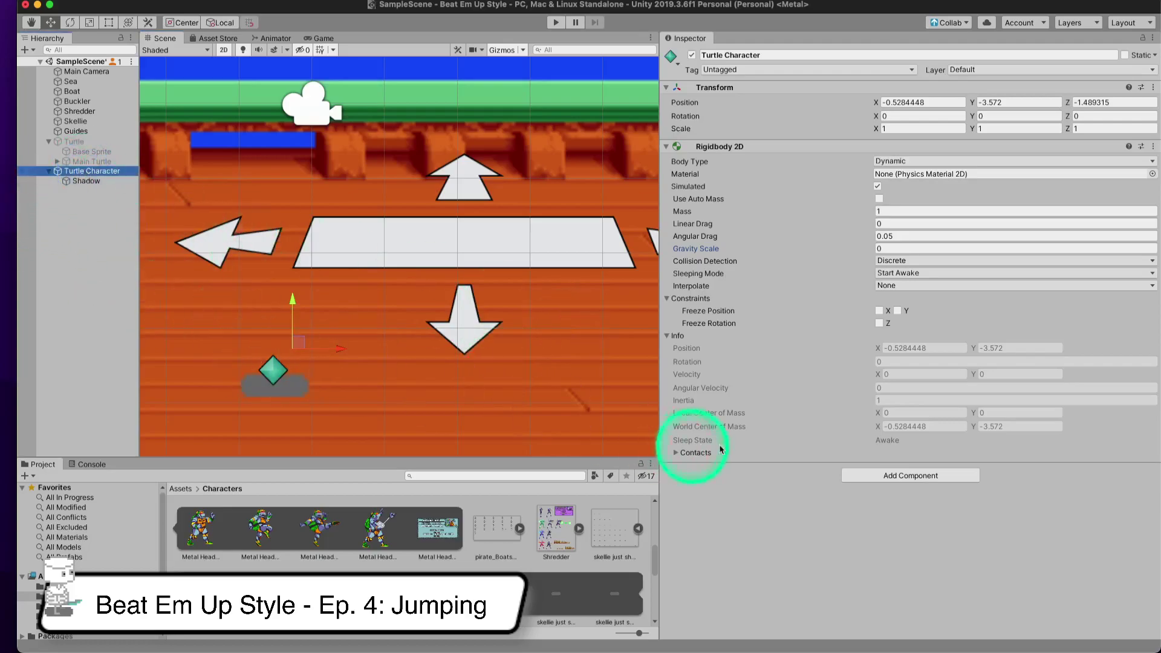
click(877, 475)
text(rigi)
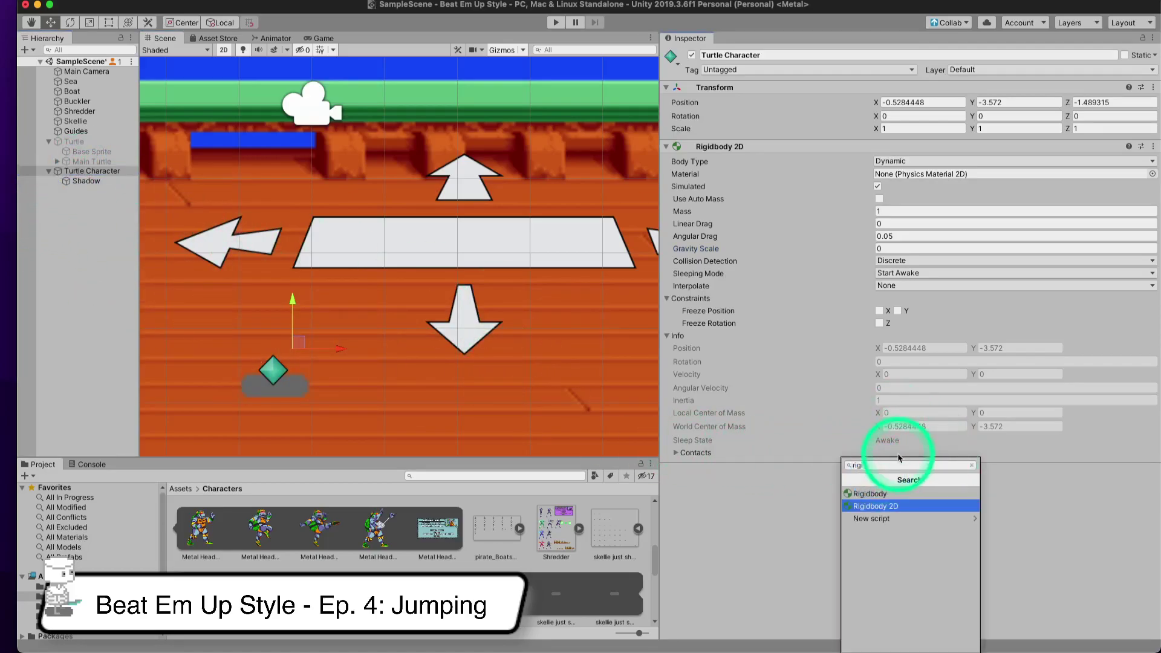
key(BackSpace)
key(BackSpace)
key(BackSpace)
key(BackSpace)
text(box)
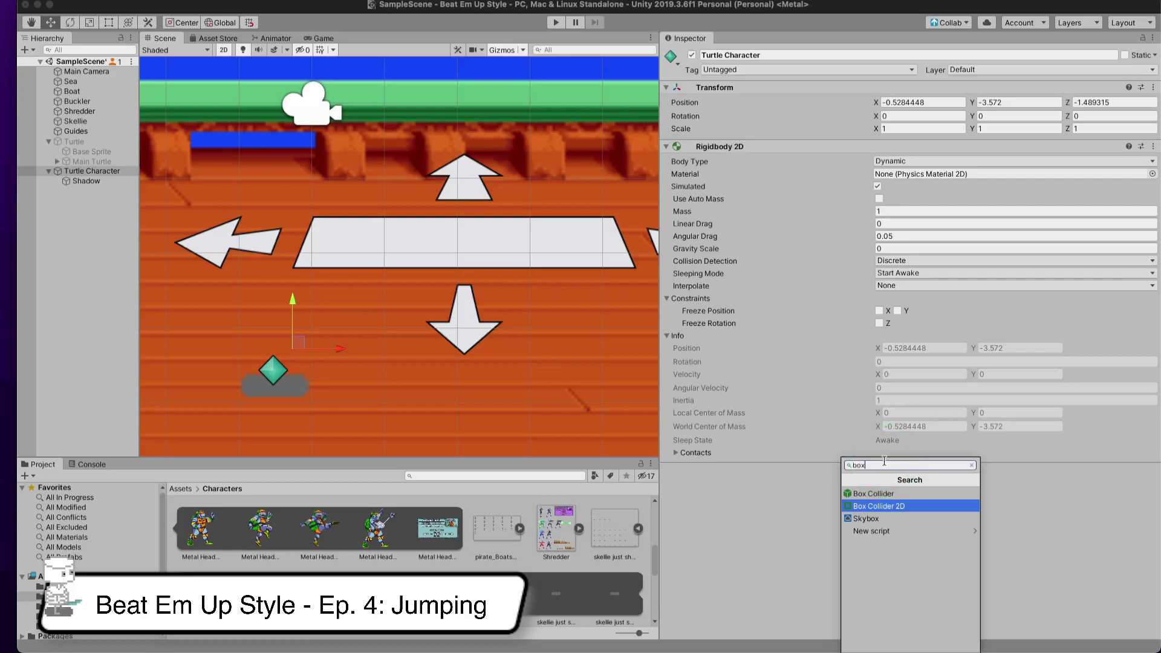
key(Return)
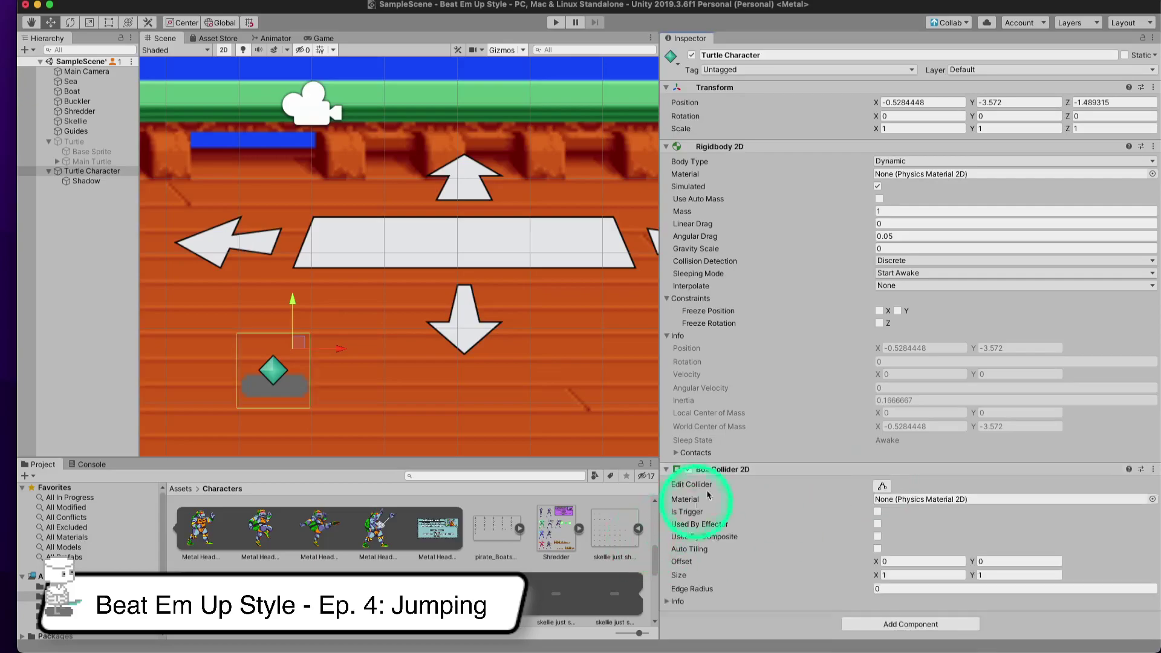
- Reshape Turtle Character's box collider to cover only the lower part of the shadow, about 0.82 by 0.13, and leave collider editing
scroll(446, 384, down, 1)
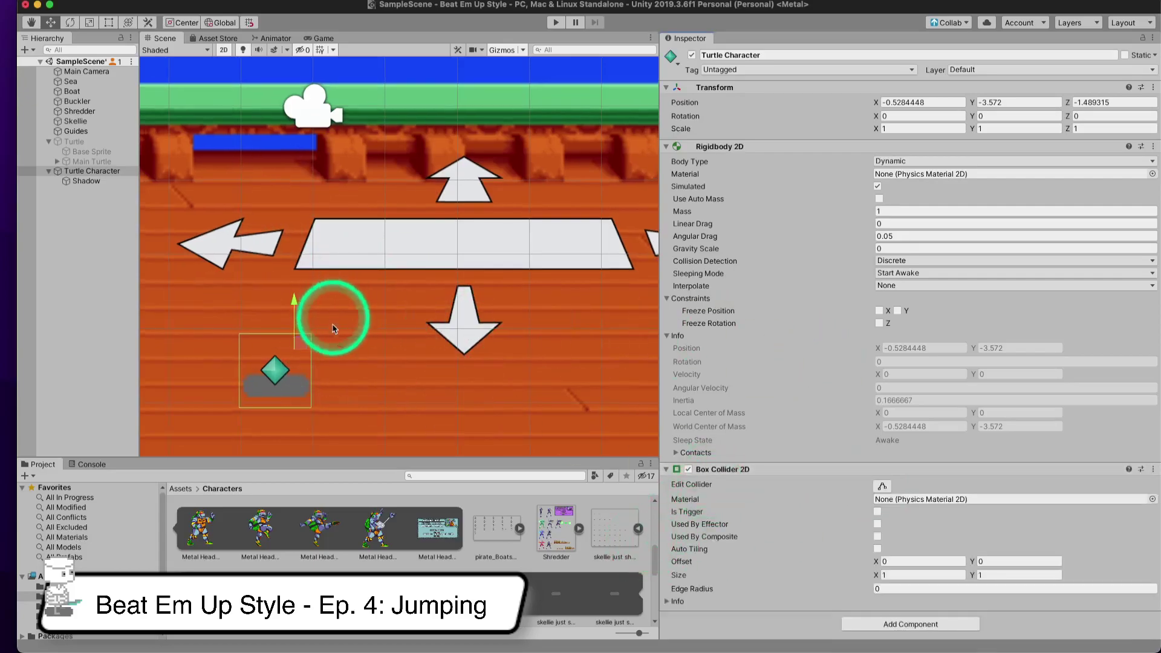
middle_drag(345, 389, 381, 241)
scroll(304, 234, up, 2)
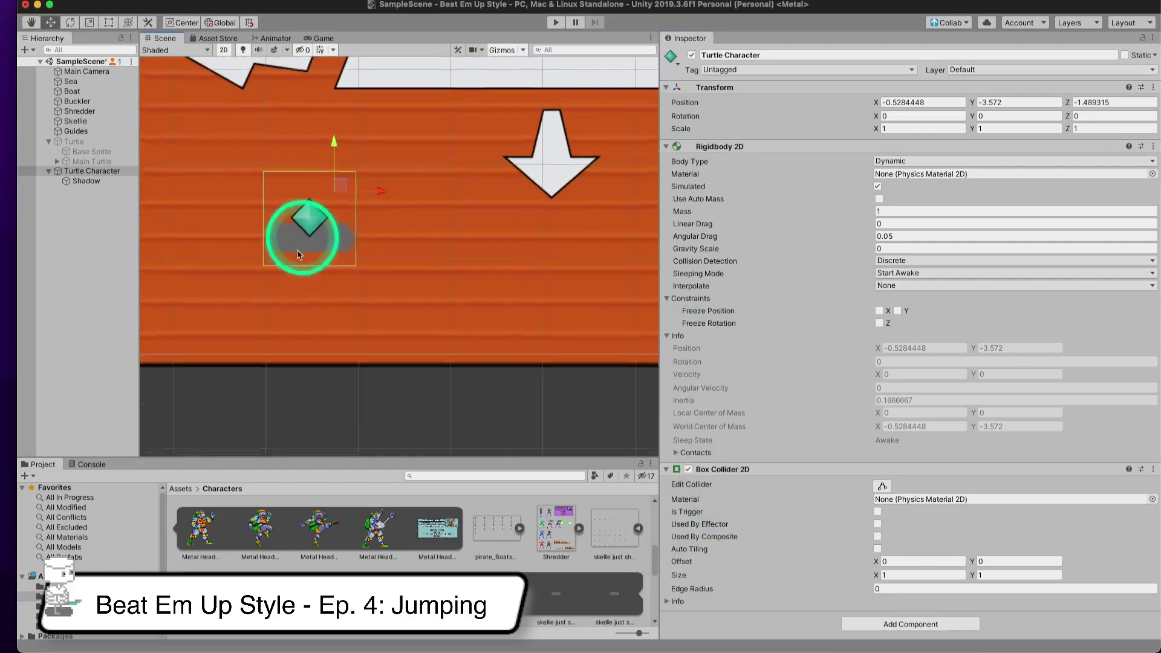
scroll(300, 248, up, 1)
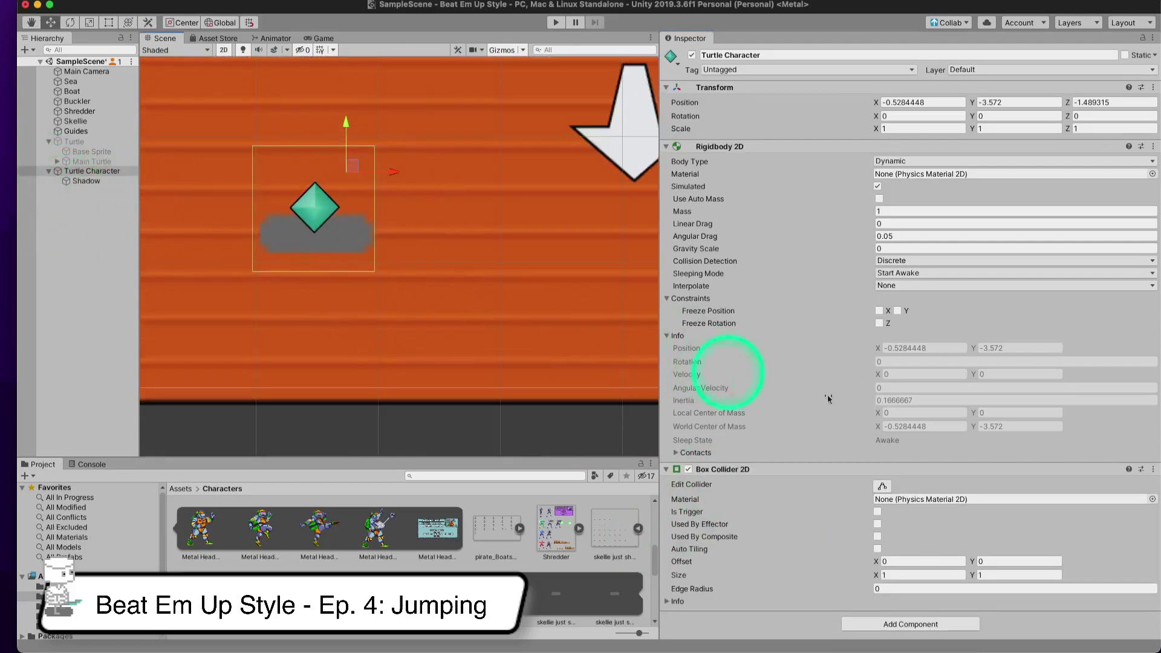
click(883, 486)
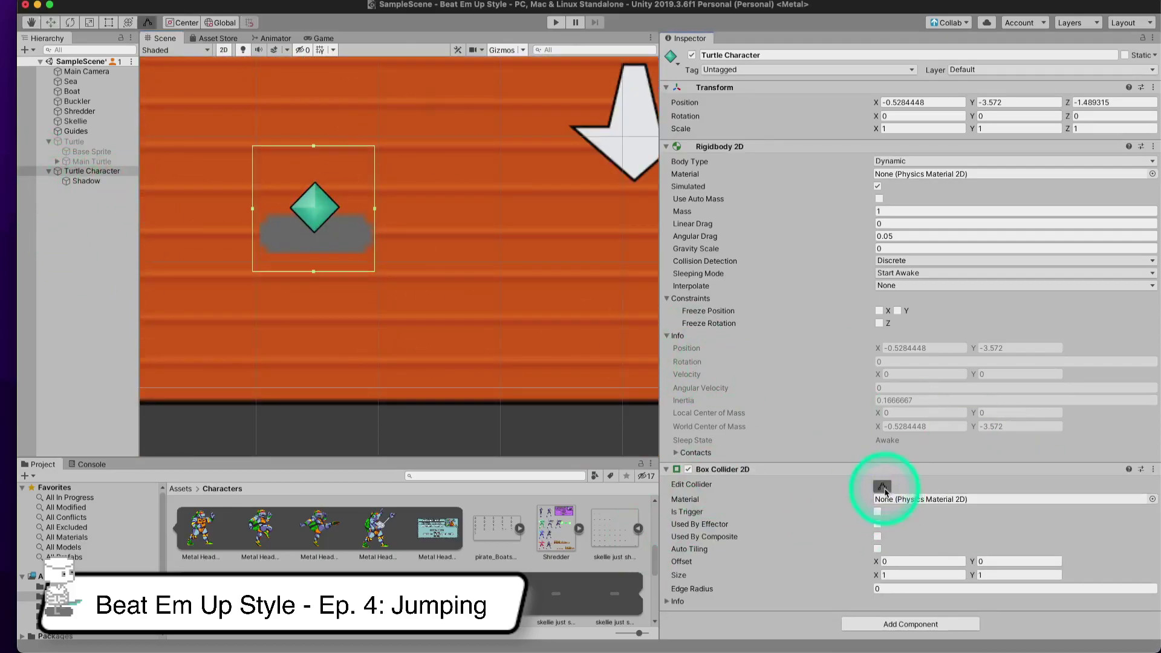
drag(313, 148, 368, 242)
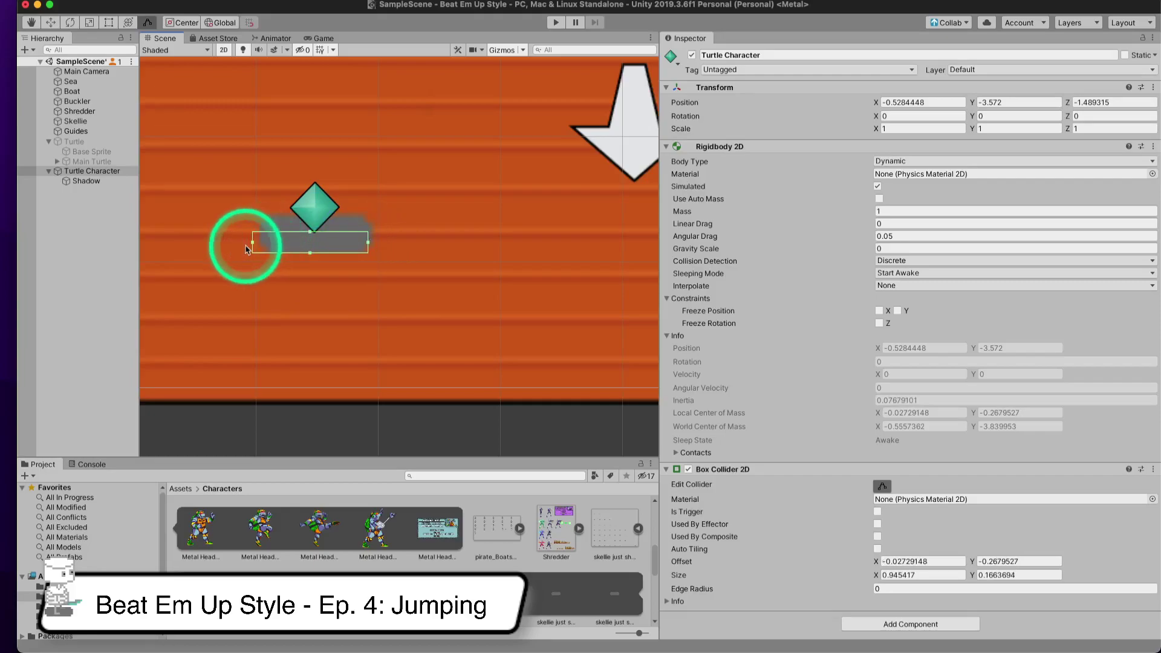
drag(253, 244, 262, 245)
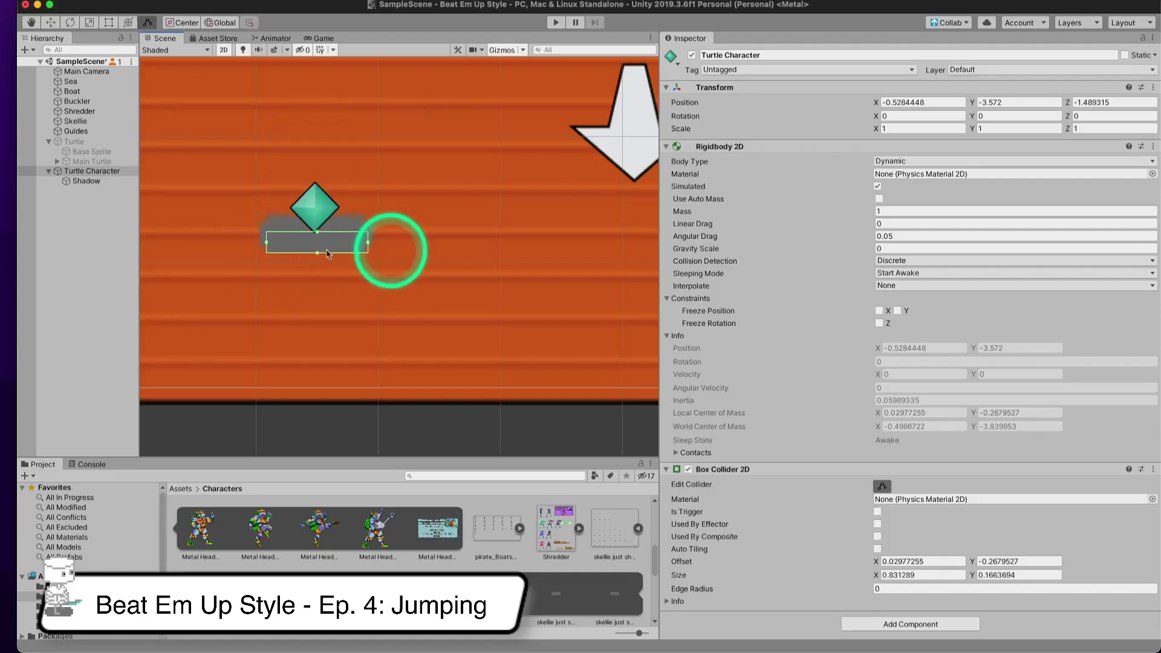
drag(368, 243, 315, 240)
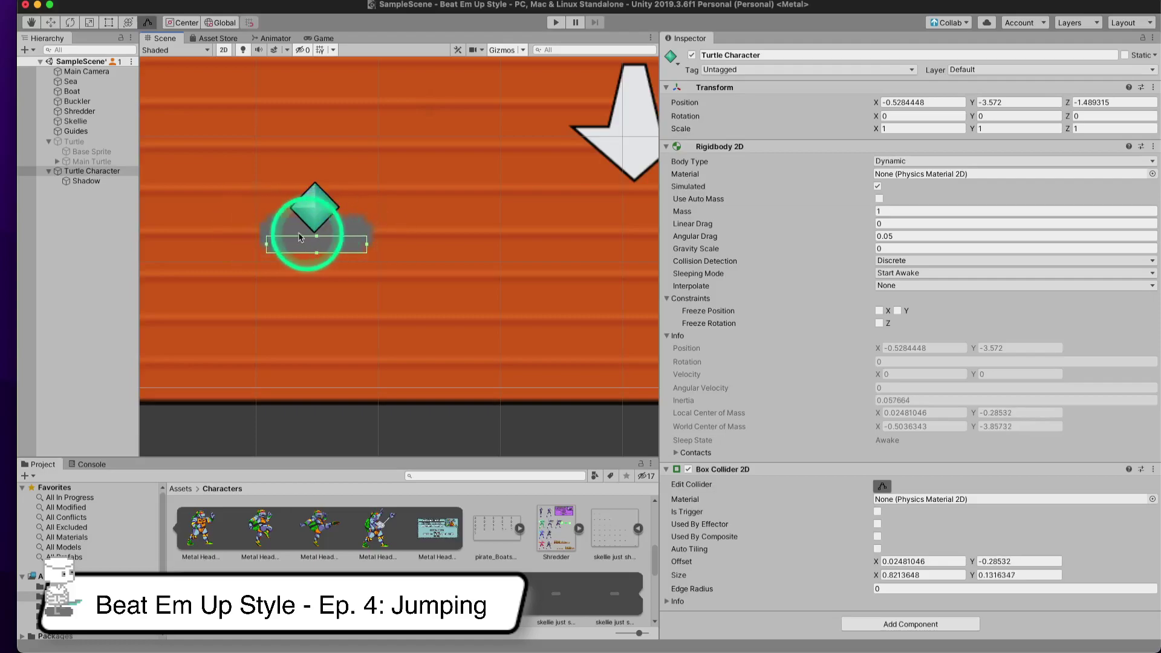
mouse_move(319, 240)
mouse_down()
mouse_move(317, 215)
mouse_move(313, 236)
mouse_up()
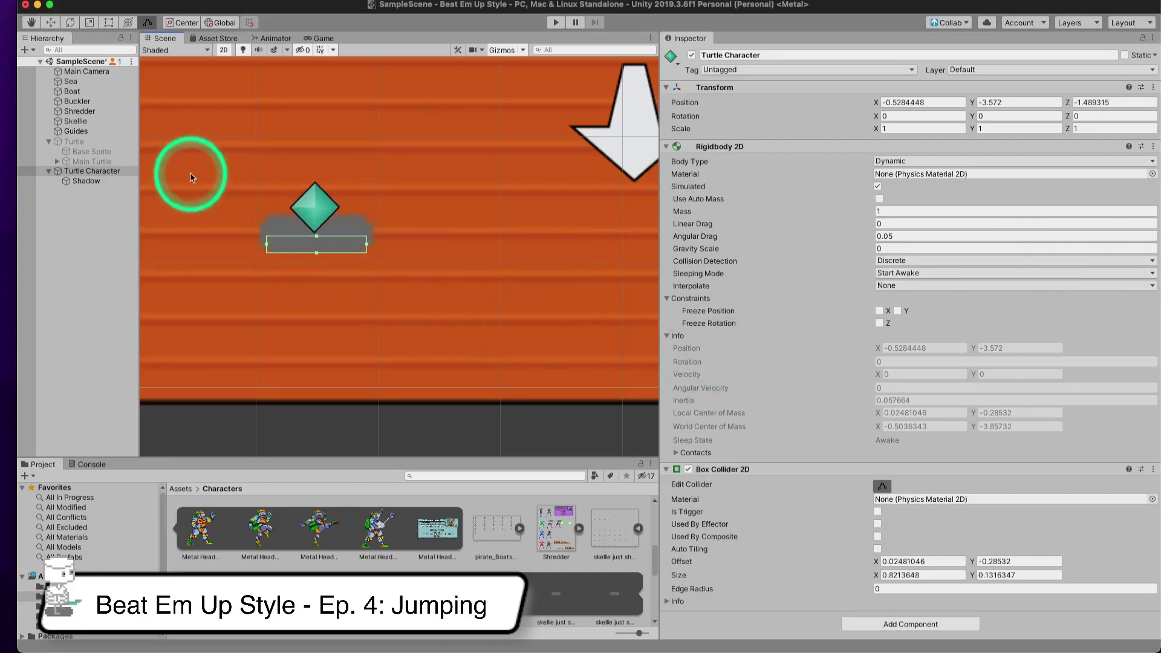
click(85, 170)
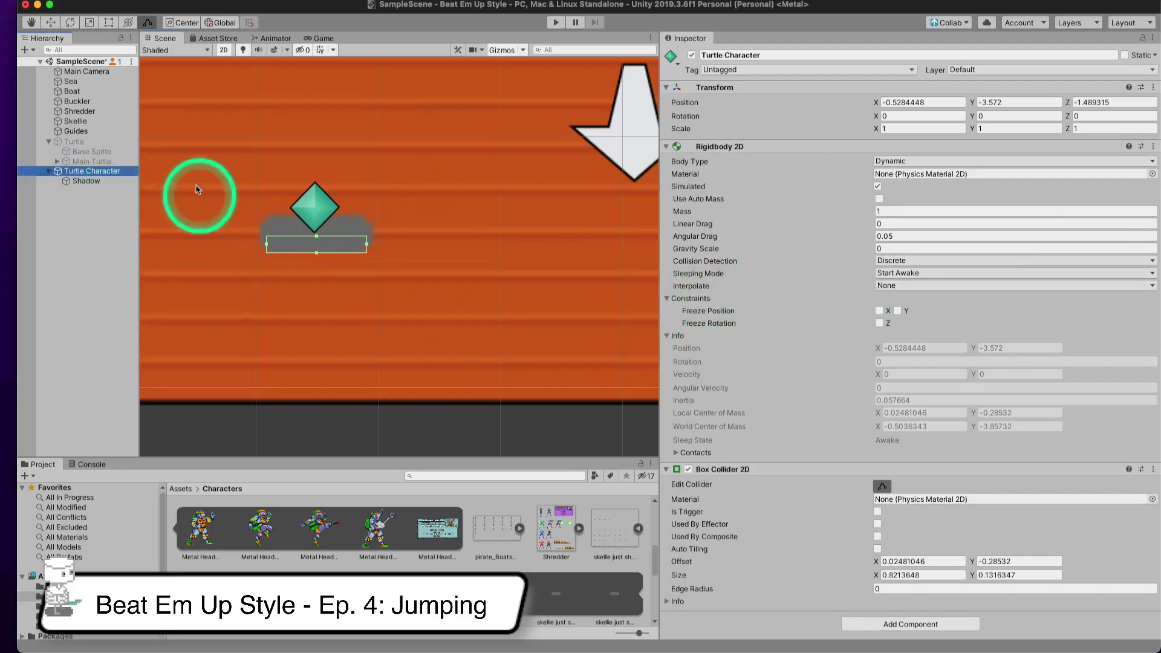
click(90, 172)
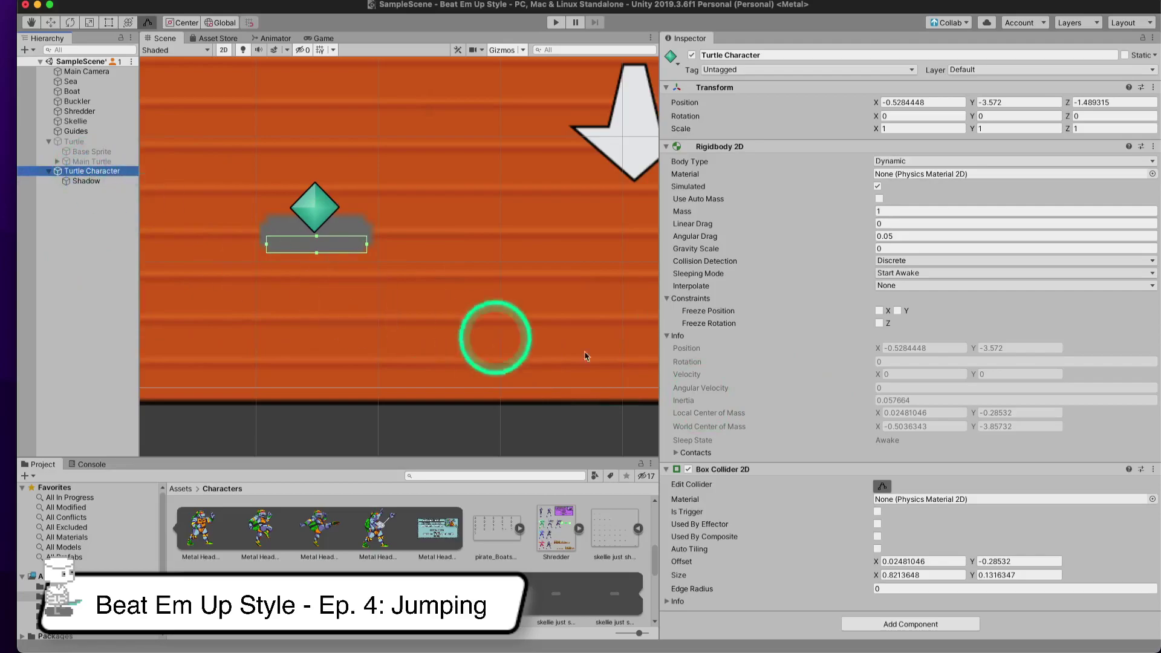
click(38, 290)
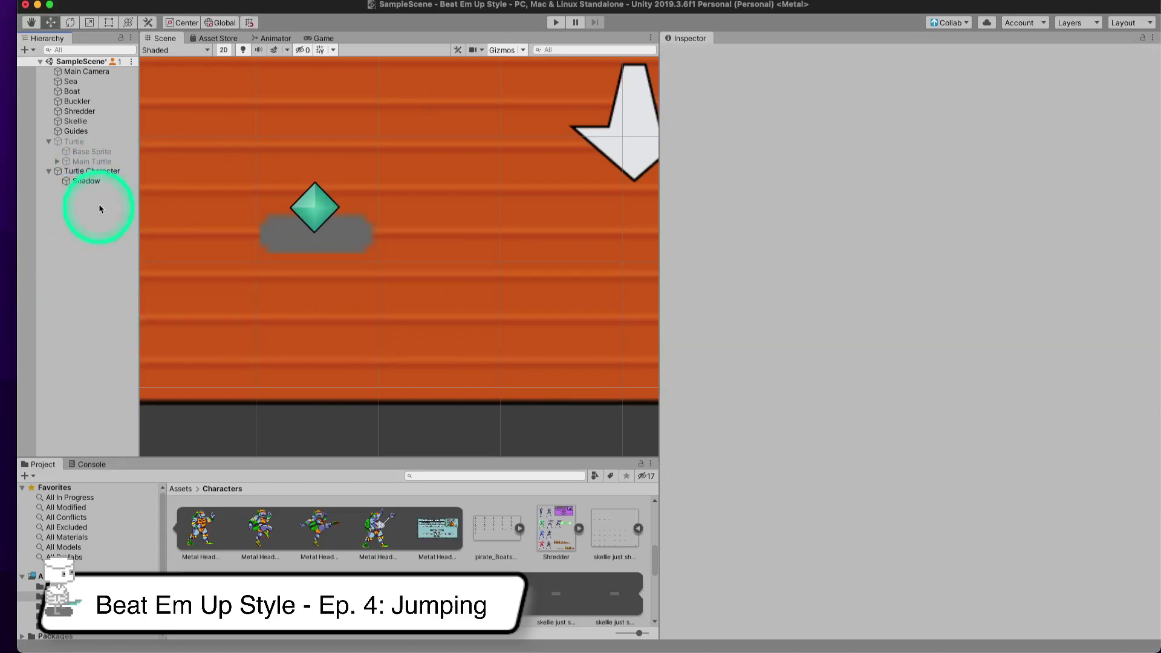
- Add the Player Input script as a component of Turtle Character
click(100, 172)
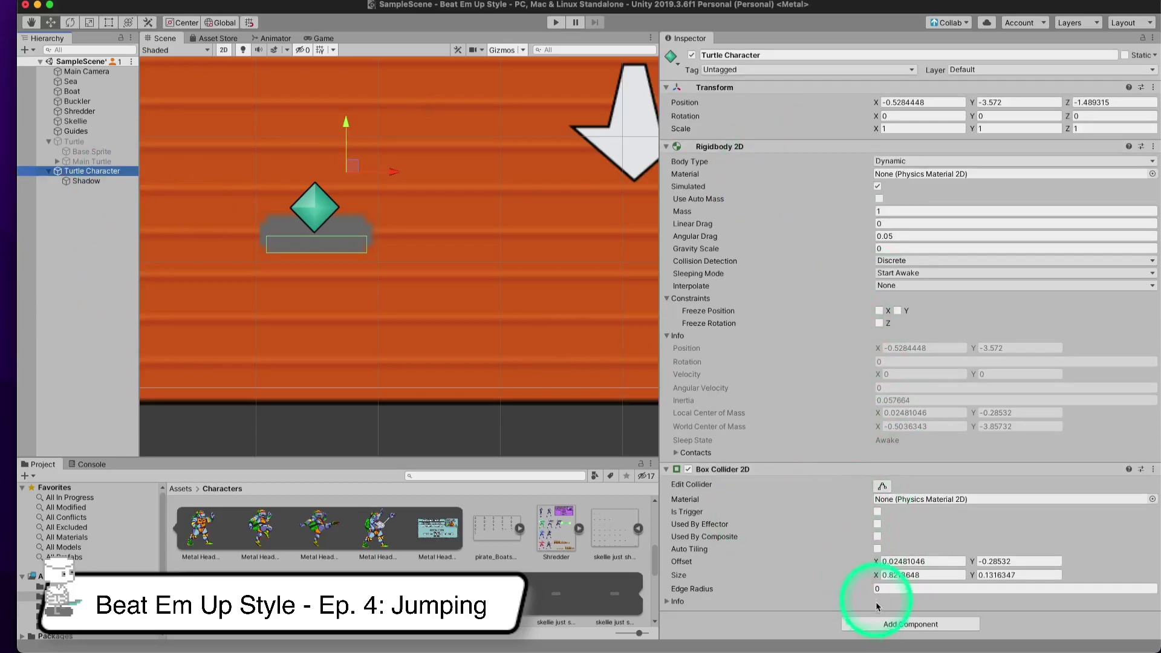
click(880, 624)
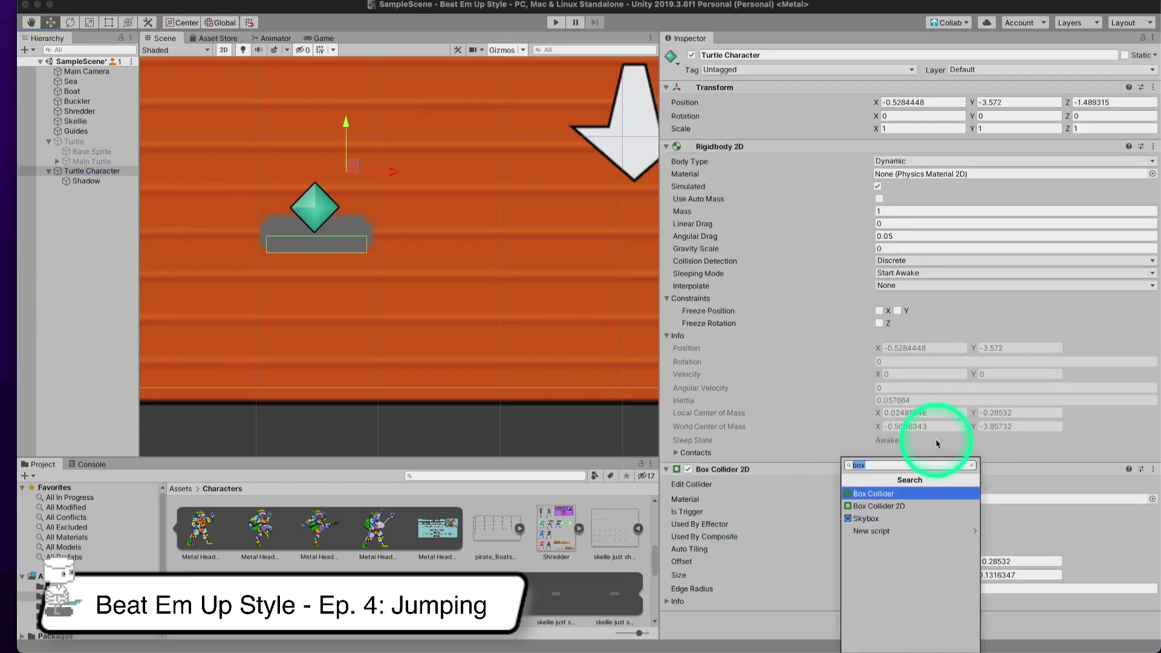
key(Down)
key(Return)
scroll(1020, 449, down, 5)
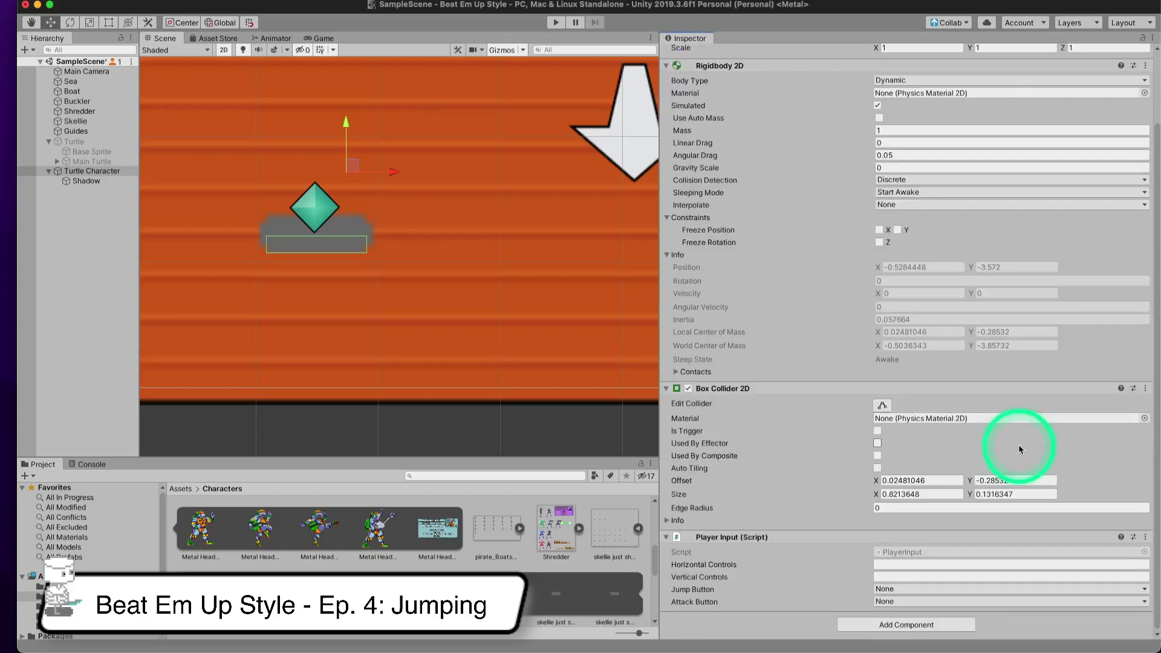
- Set Player Input's Horizontal Controls to "Horizontal" and its Vertical Controls to "Vertical"
click(908, 563)
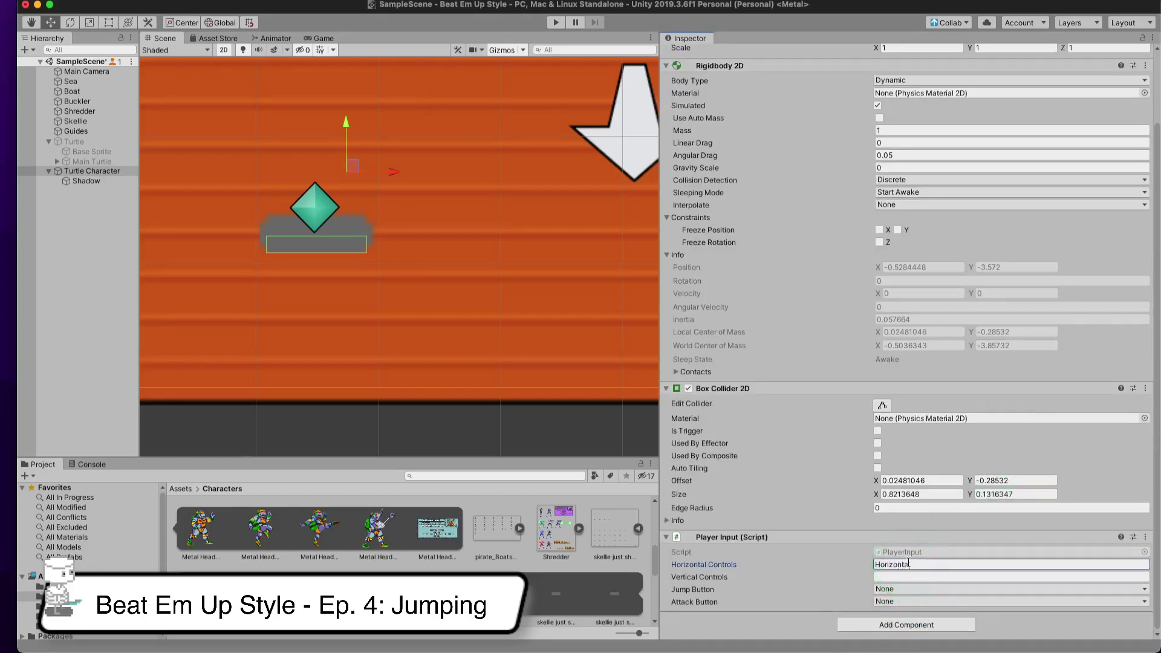
click(949, 580)
click(1081, 581)
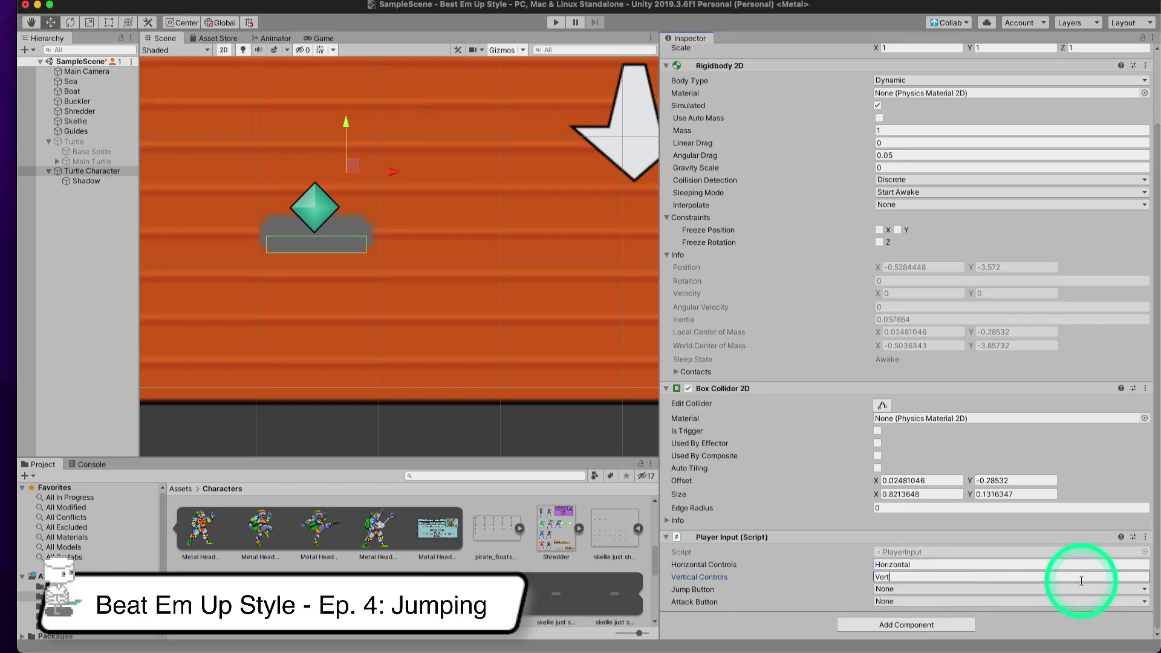
drag(1047, 537, 888, 638)
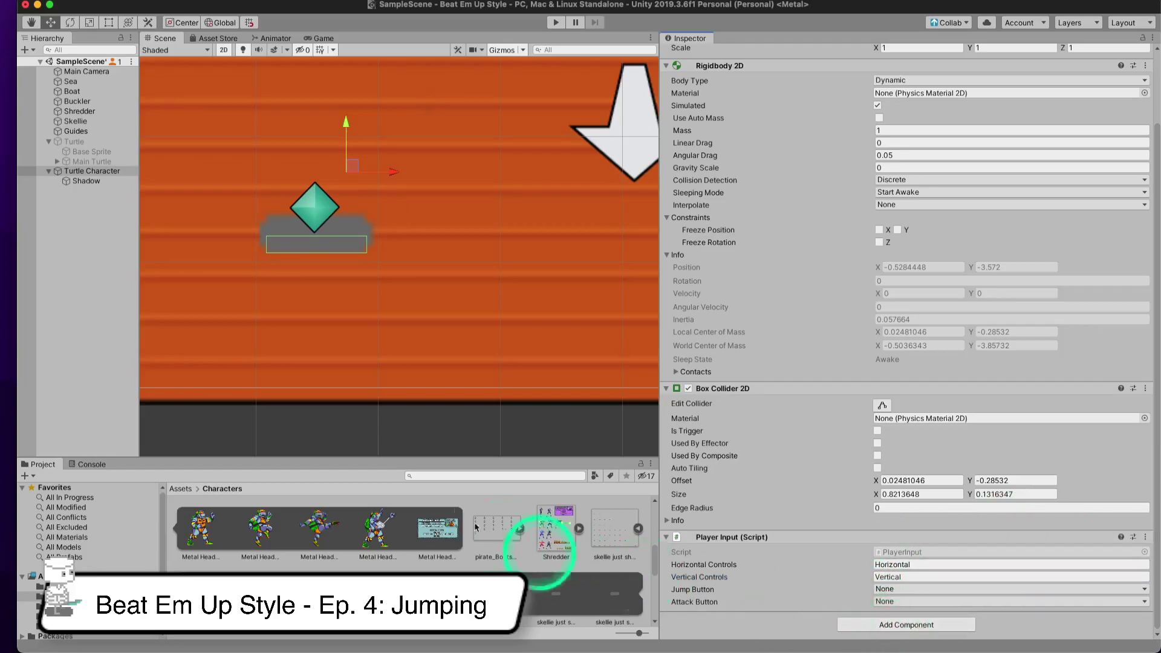
- Add the Character Movement script to Turtle Character and collapse its Box Collider 2D component
click(891, 631)
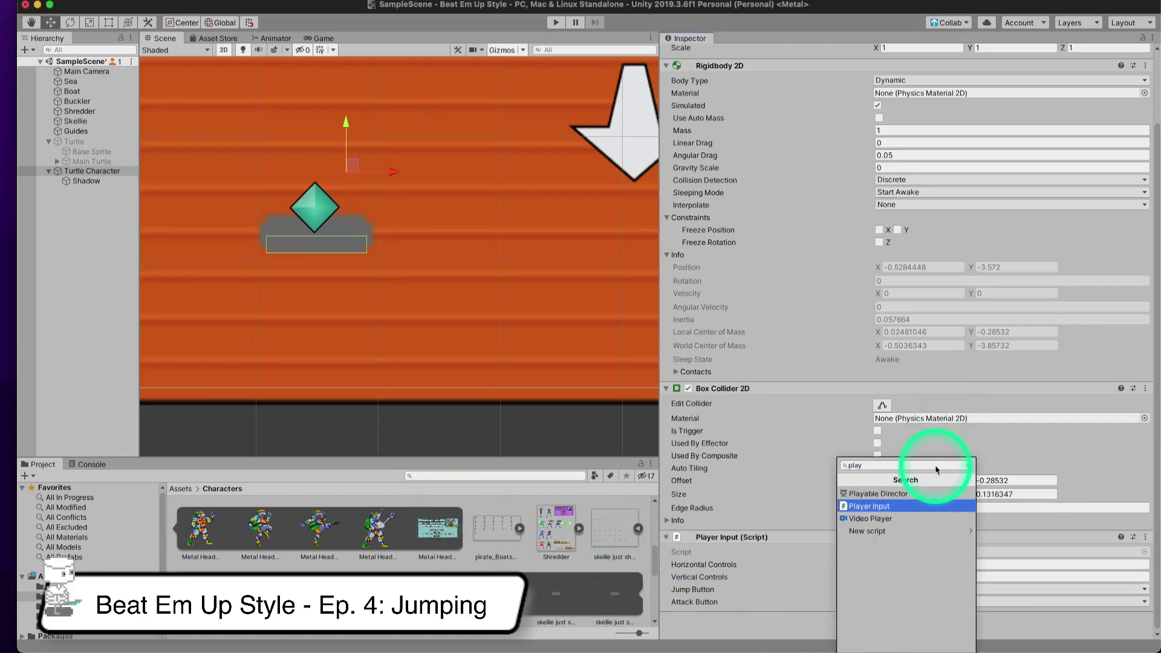
text(charact)
key(Down)
key(Return)
scroll(917, 435, down, 5)
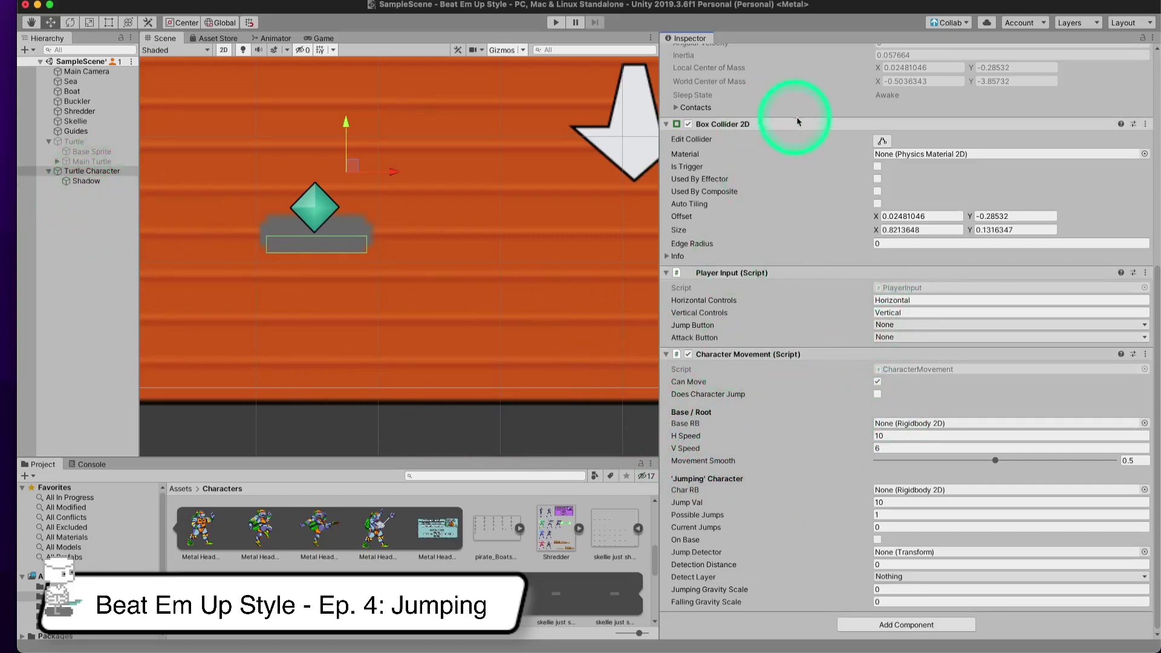
scroll(856, 183, up, 6)
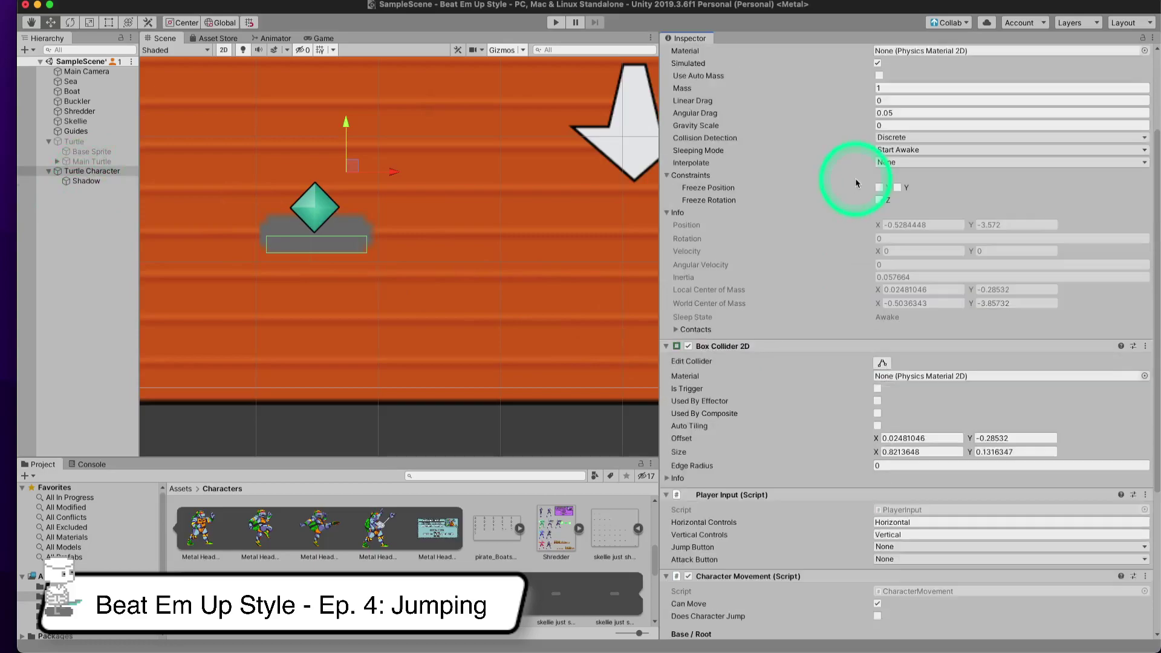
click(667, 346)
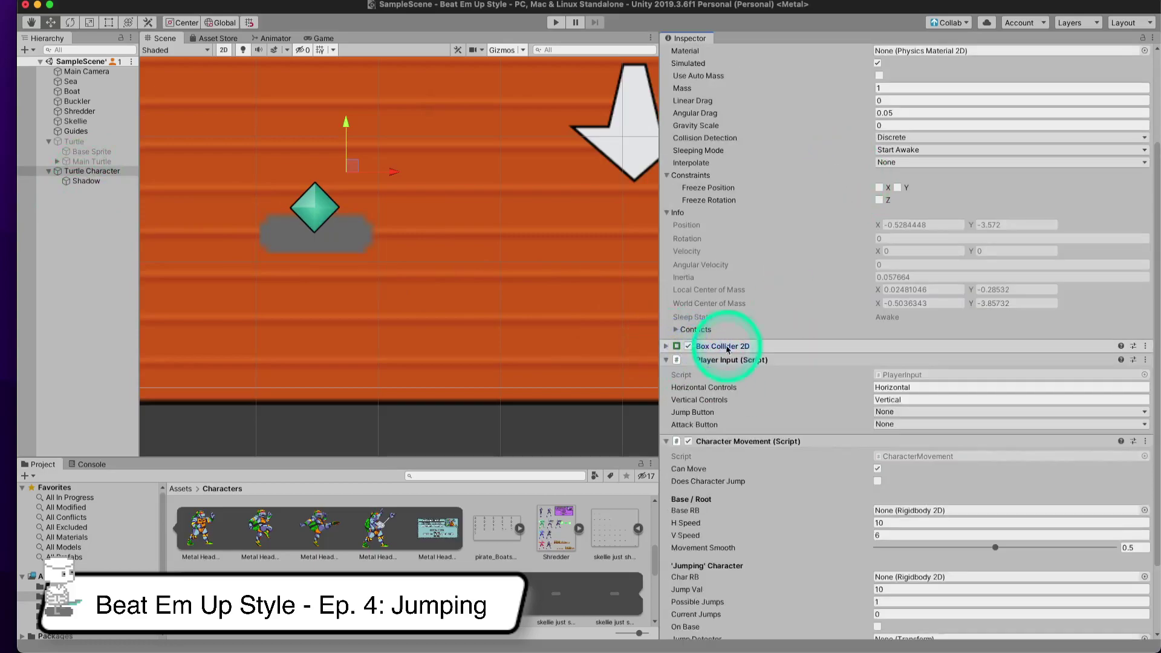
- Assign Turtle Character's own Rigidbody 2D as Base RB in Character Movement and set Movement Smooth to about 0.109
click(668, 360)
scroll(796, 268, up, 4)
drag(743, 140, 951, 565)
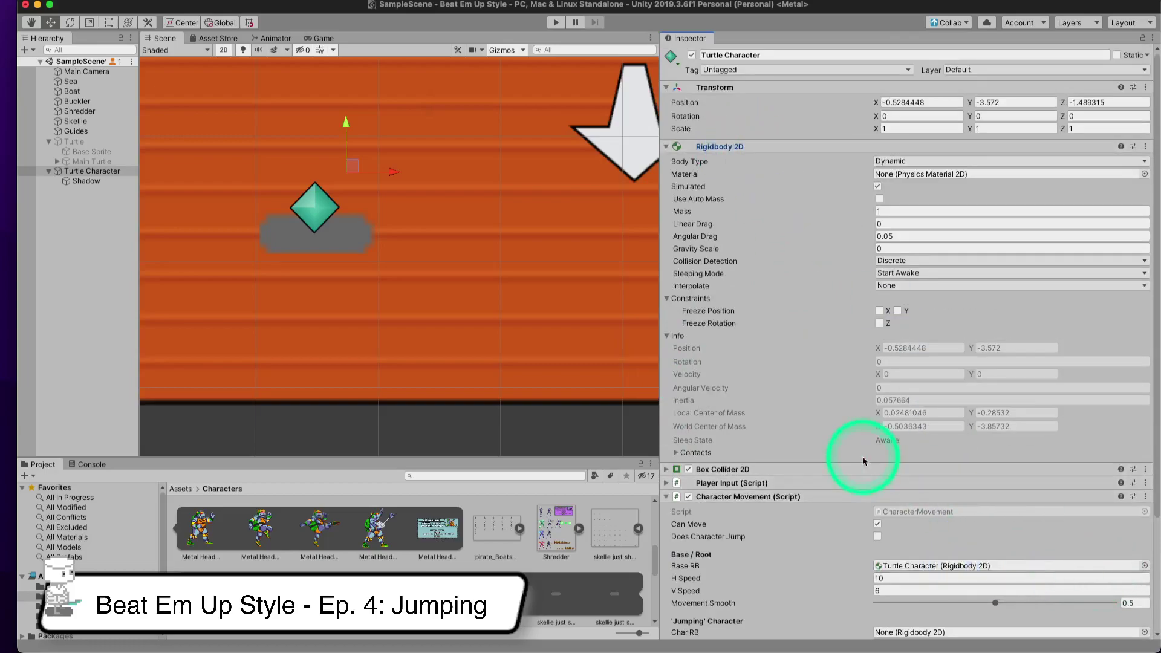
scroll(863, 462, down, 5)
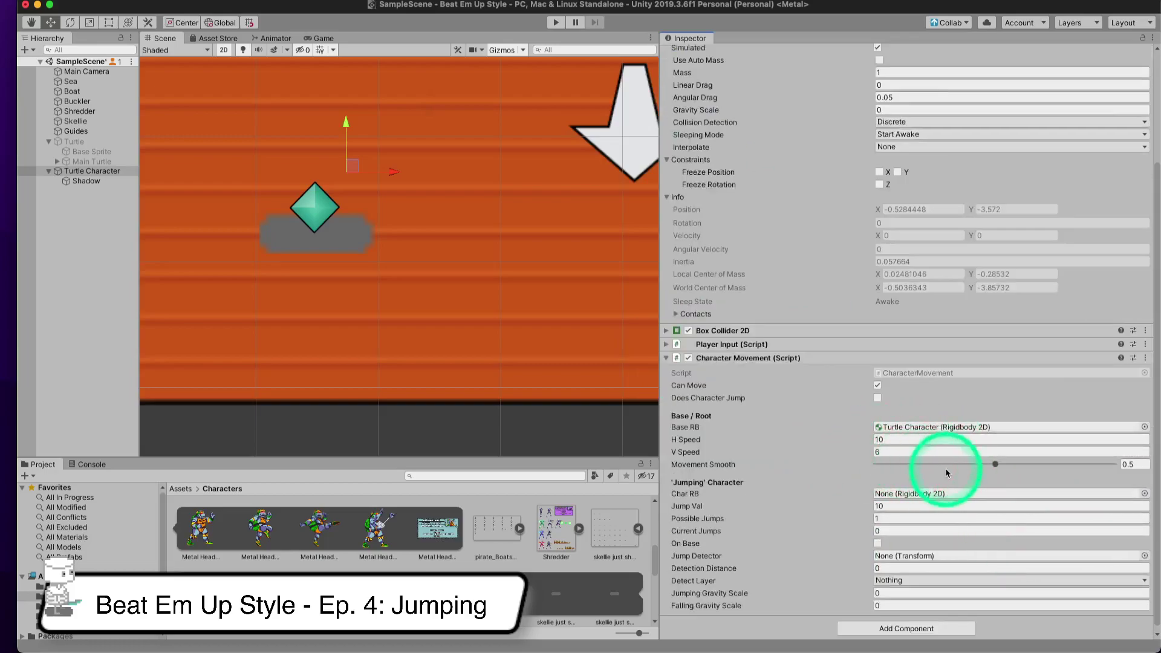
drag(996, 465, 902, 466)
scroll(354, 324, down, 5)
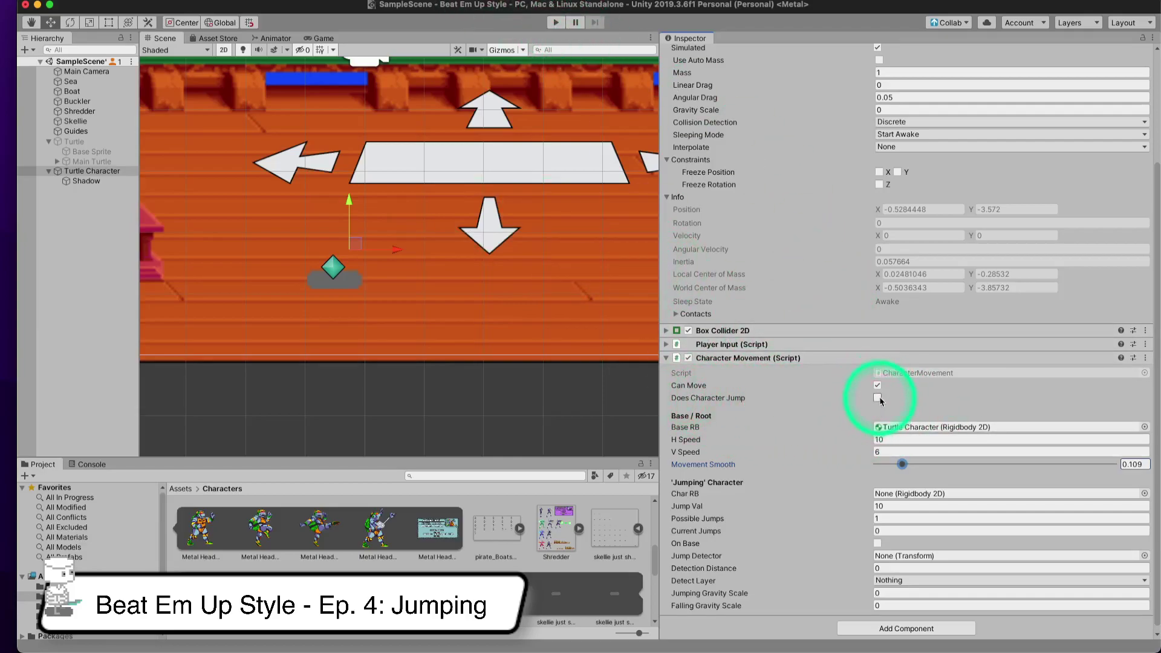
- Test-play the scene by moving the shadow back and forth horizontally, and stop the game
click(556, 24)
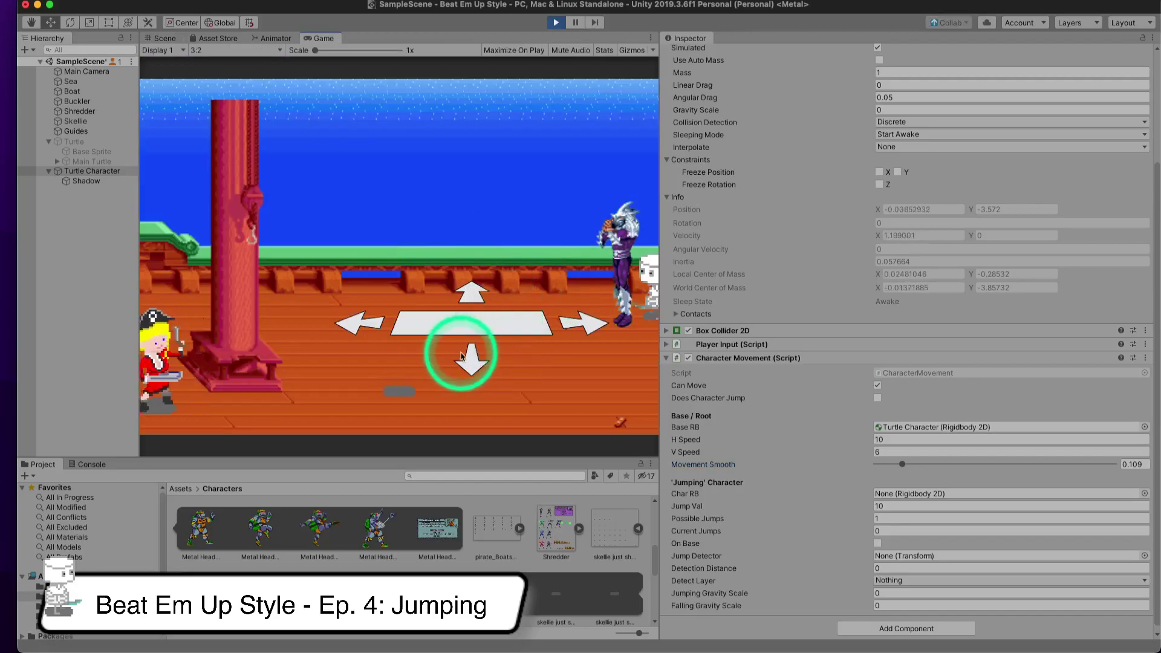
key(d)
key(a)
key(d)
key(a)
key(d)
key(a)
key(d)
key(a)
key(d)
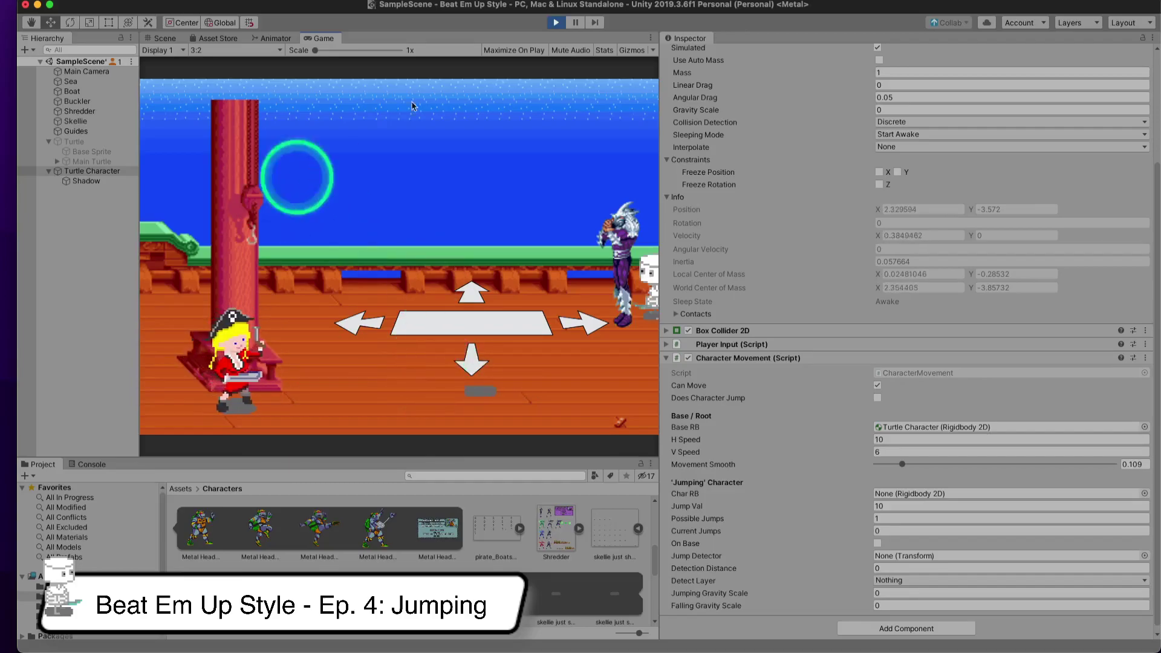
click(557, 24)
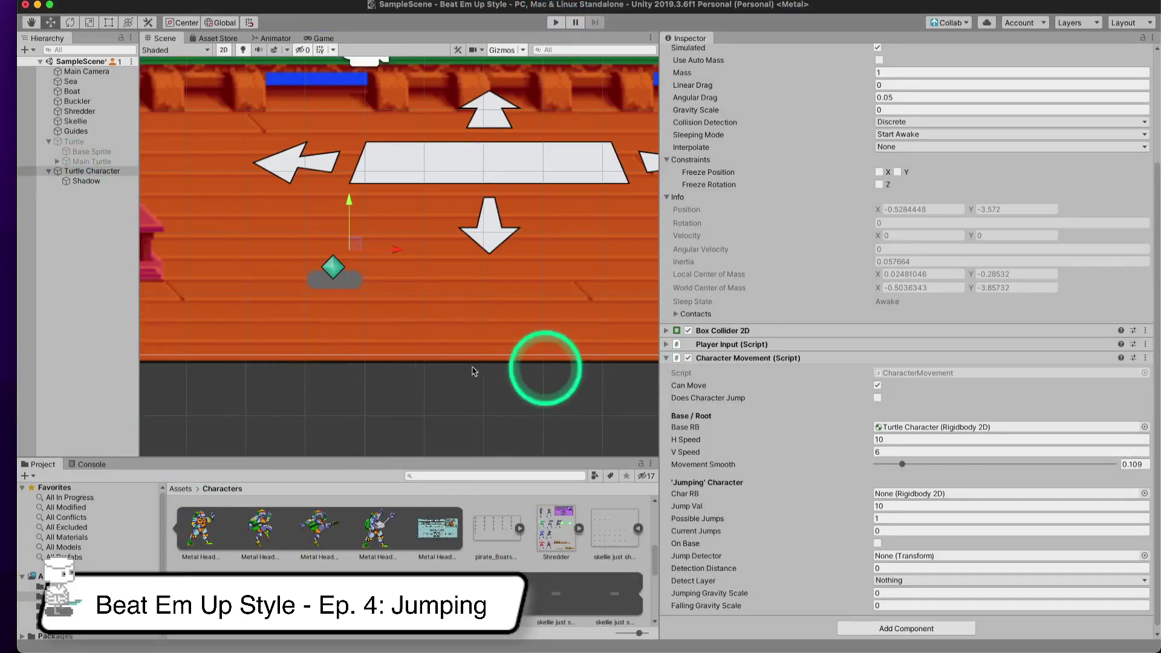
mouse_move(498, 651)
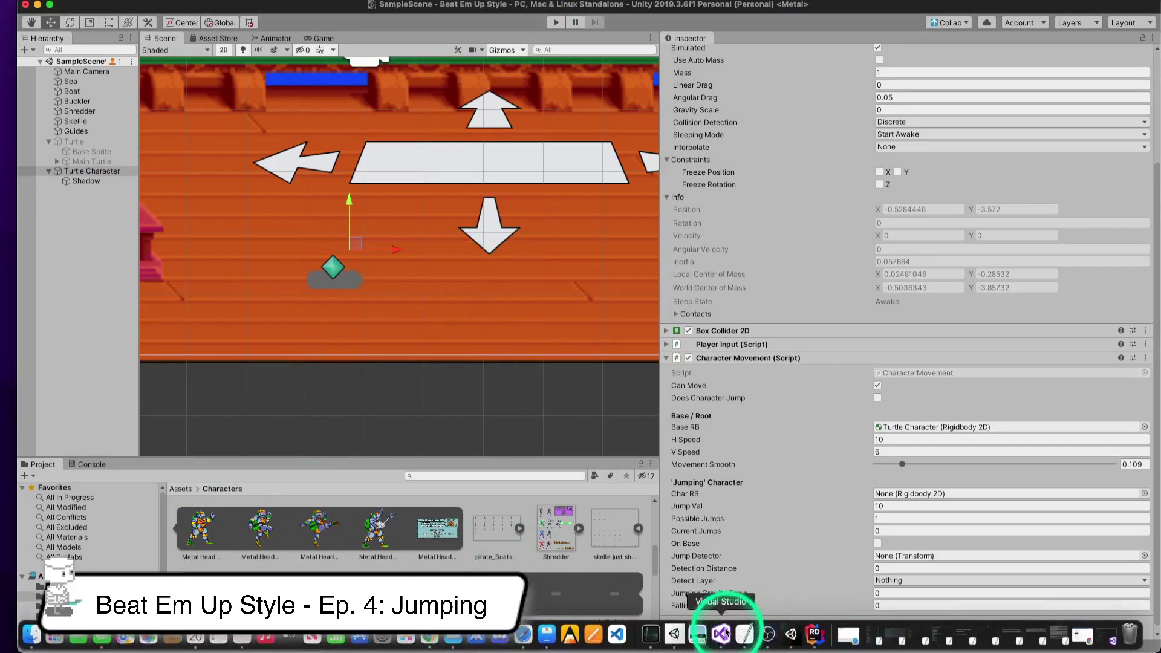
click(726, 632)
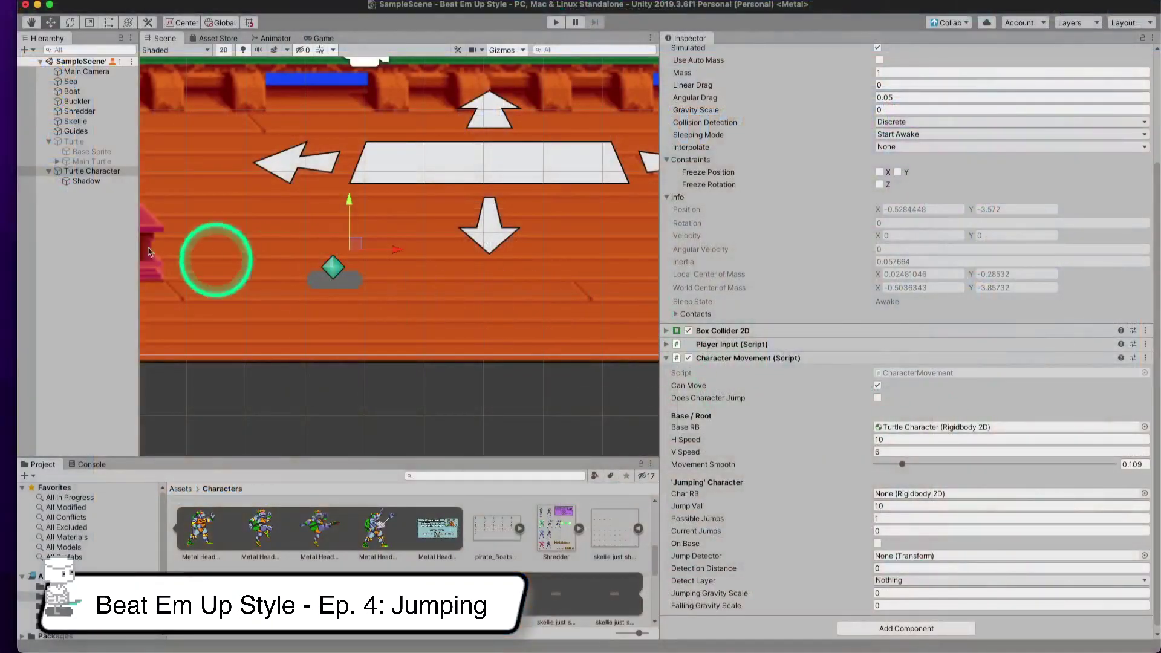
- Create an empty child of Turtle Character named "Main Character" and add a Sprite Renderer to it
click(25, 49)
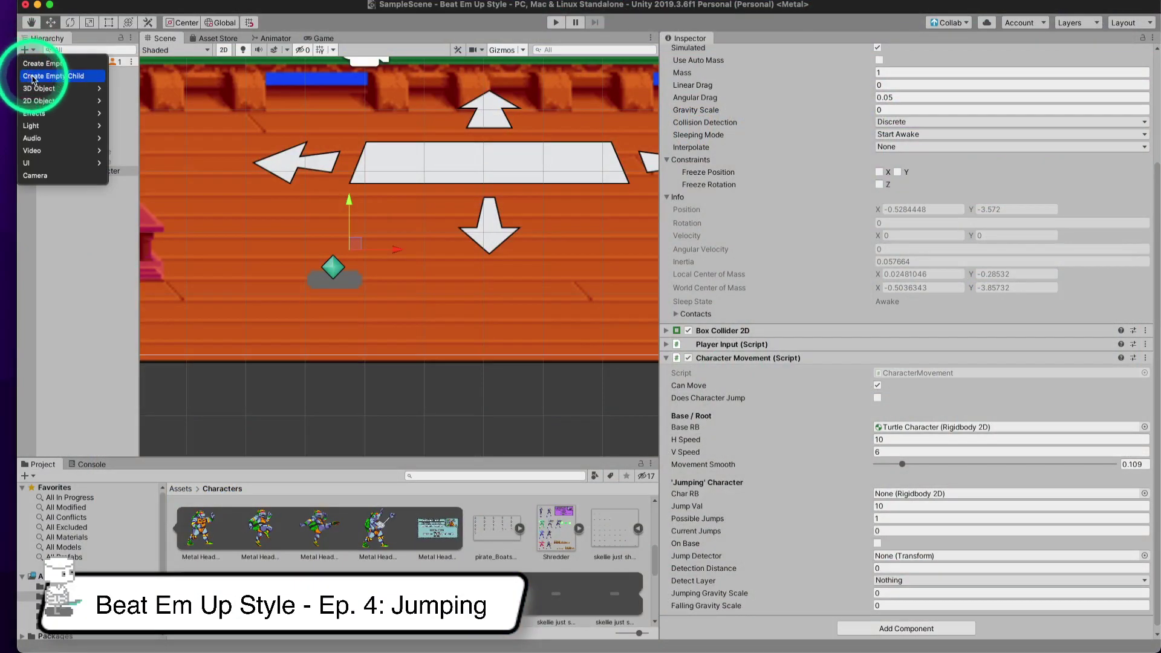
click(37, 77)
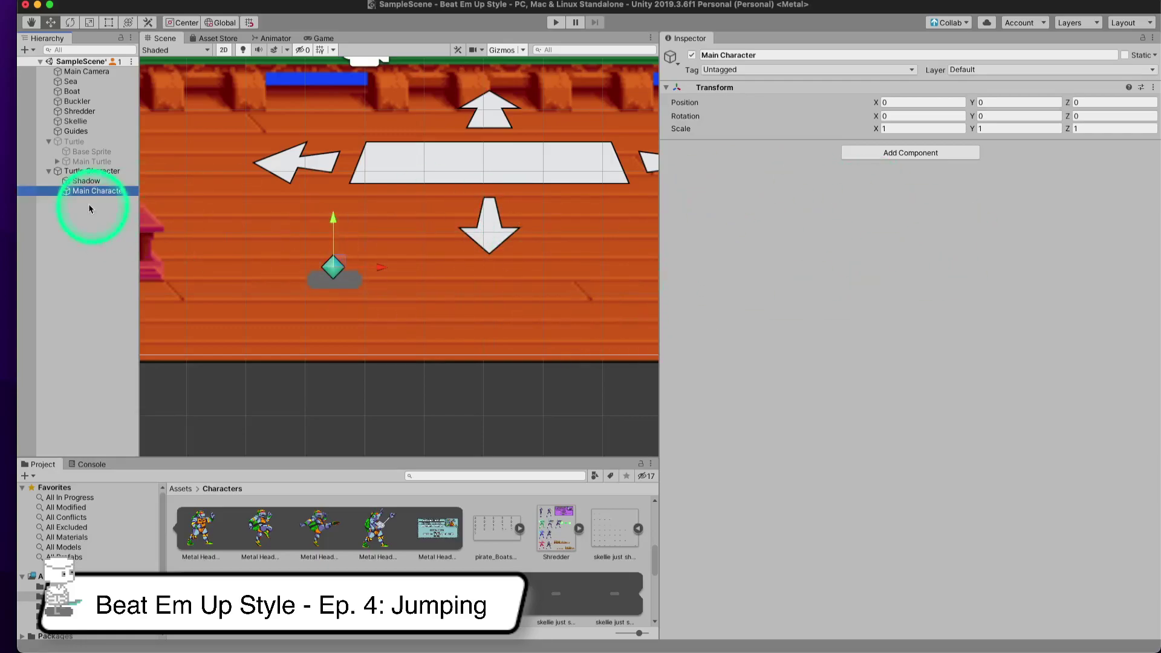
click(923, 154)
text(charact)
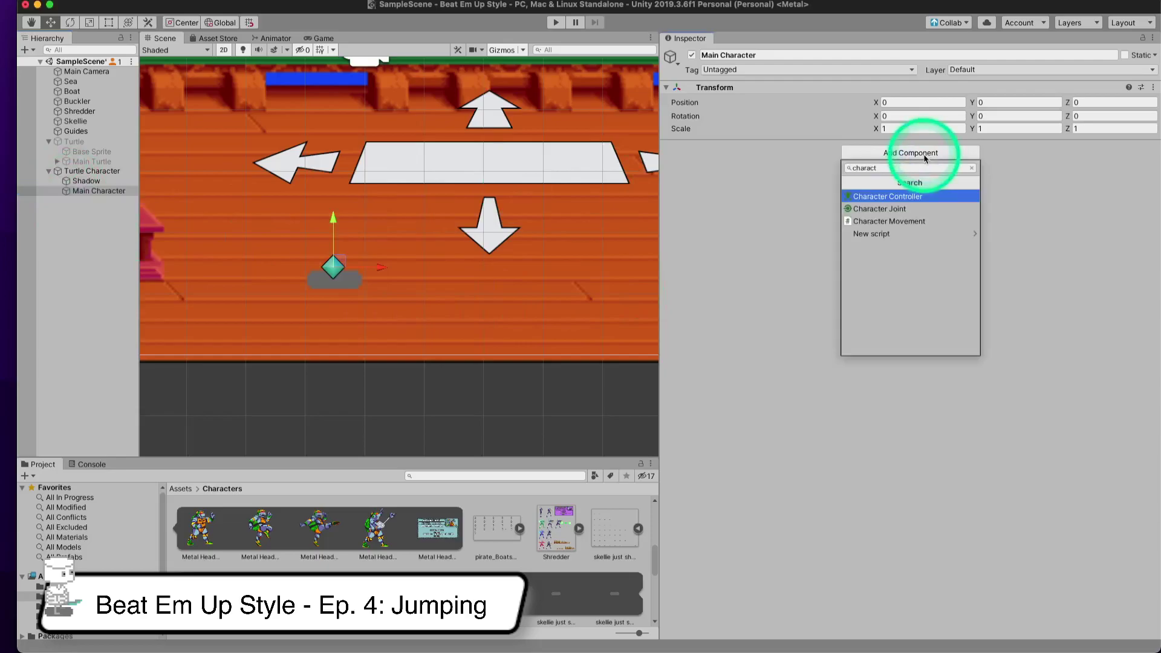
double_click(888, 169)
text(spri)
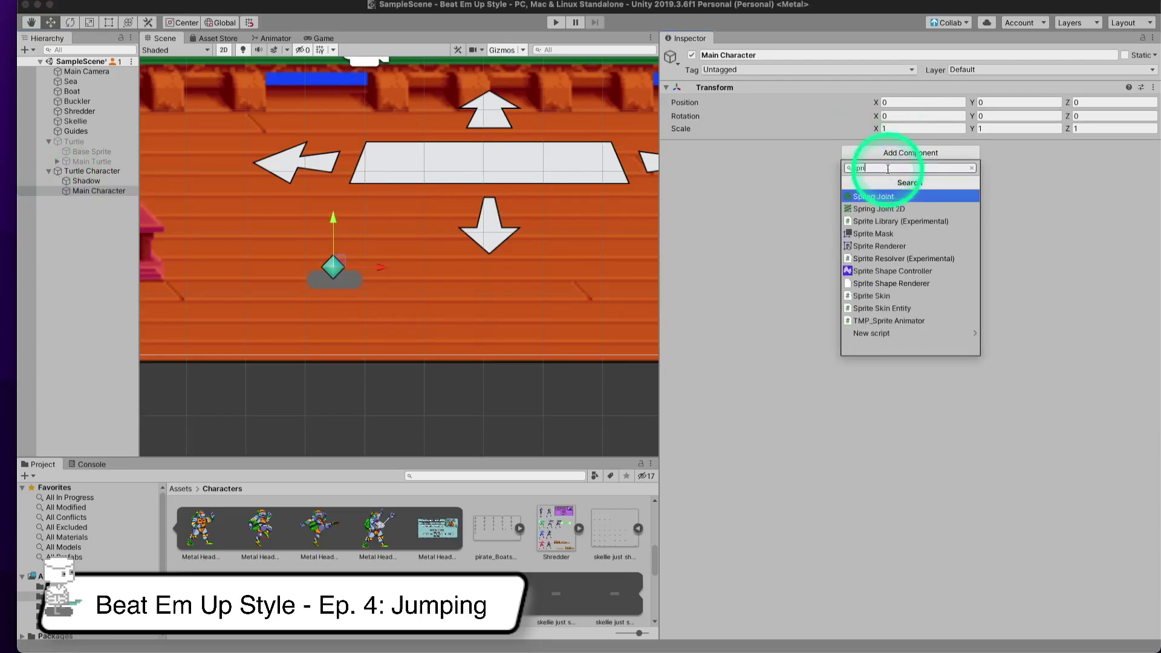
double_click(888, 169)
key(Down)
key(Down)
key(Down)
key(Down)
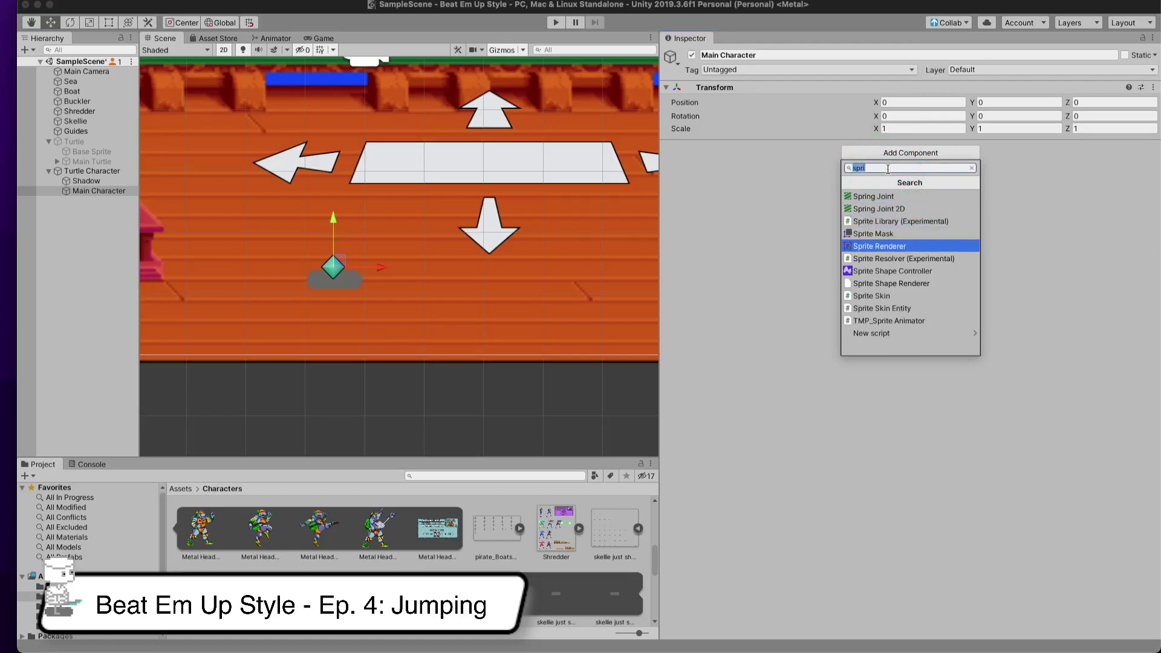
key(Return)
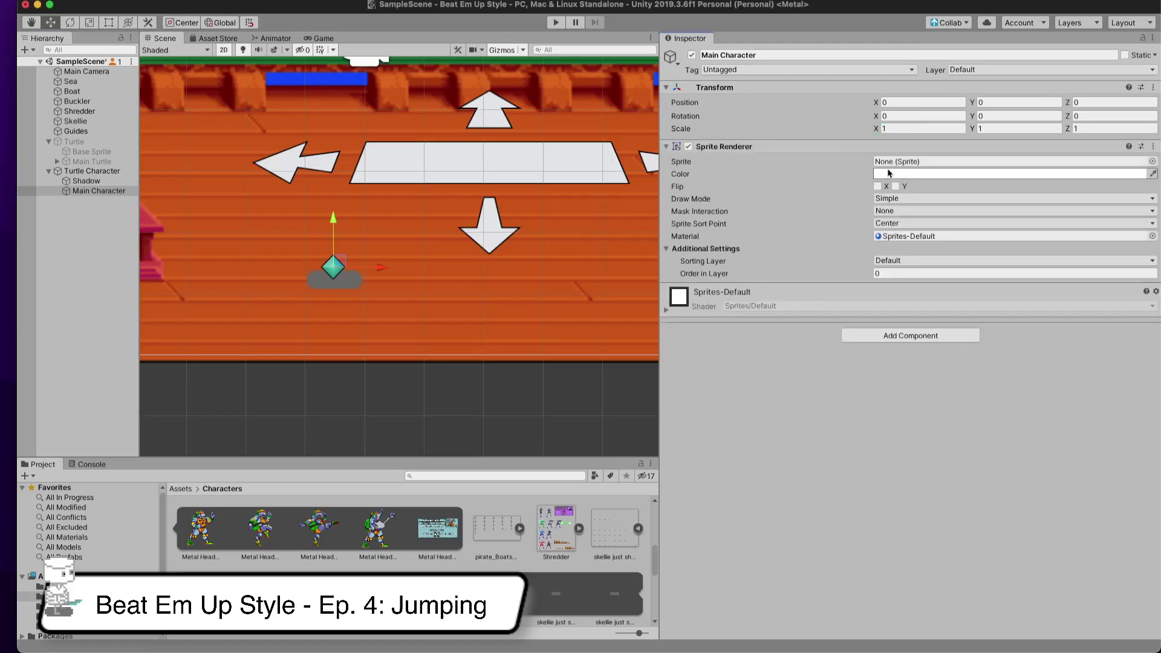
click(933, 337)
key(Escape)
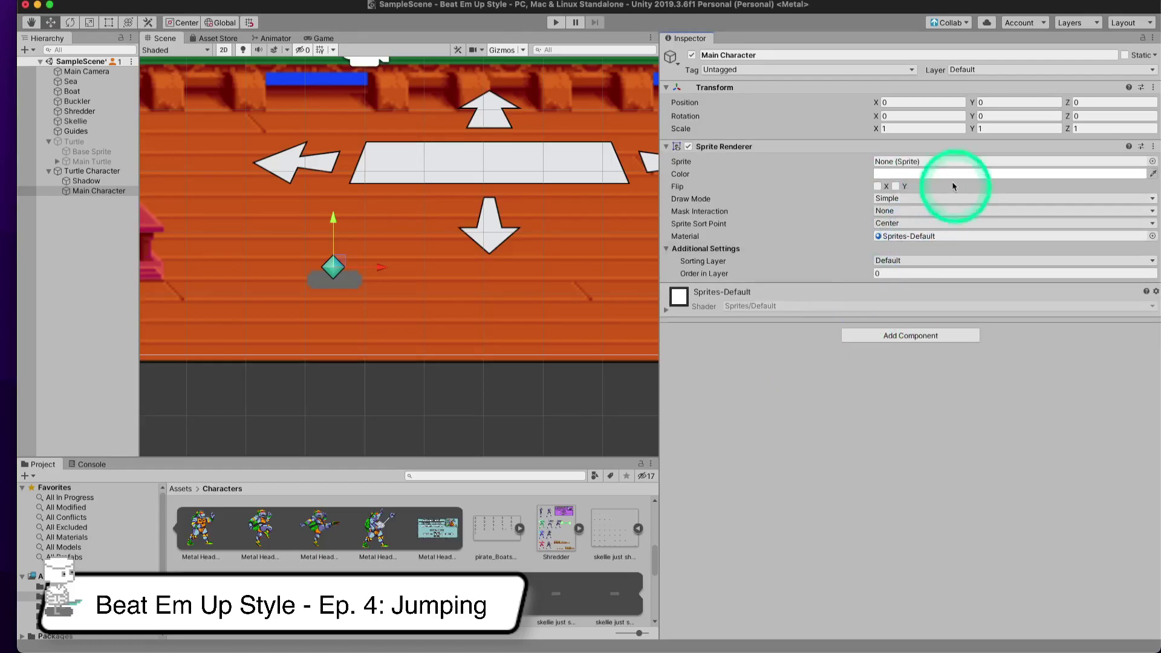
- Give Main Character's Sprite Renderer the Metal Head_17 sprite, the Characters sorting layer and the Pivot sort point
drag(200, 536, 897, 162)
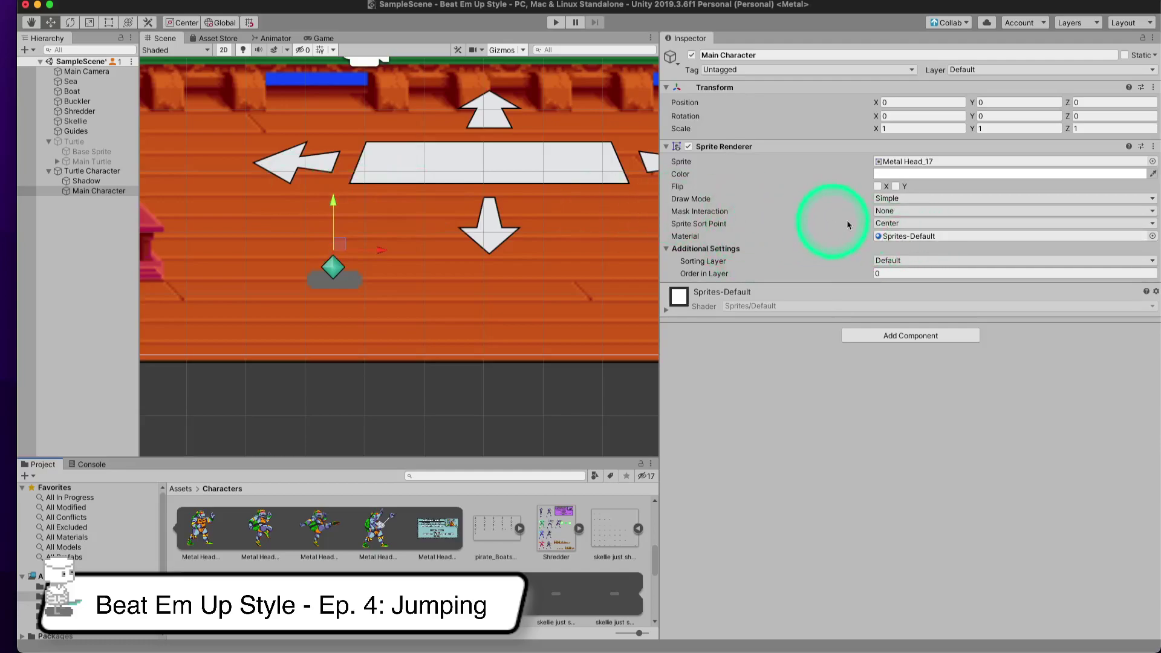
click(888, 260)
click(921, 313)
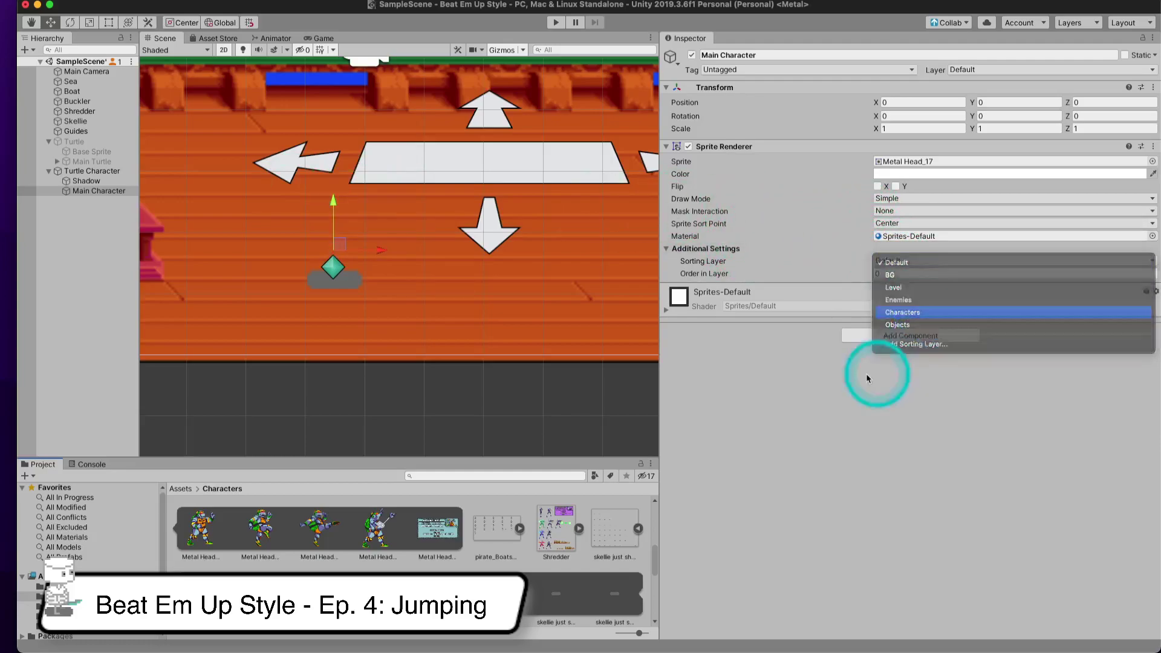
click(915, 223)
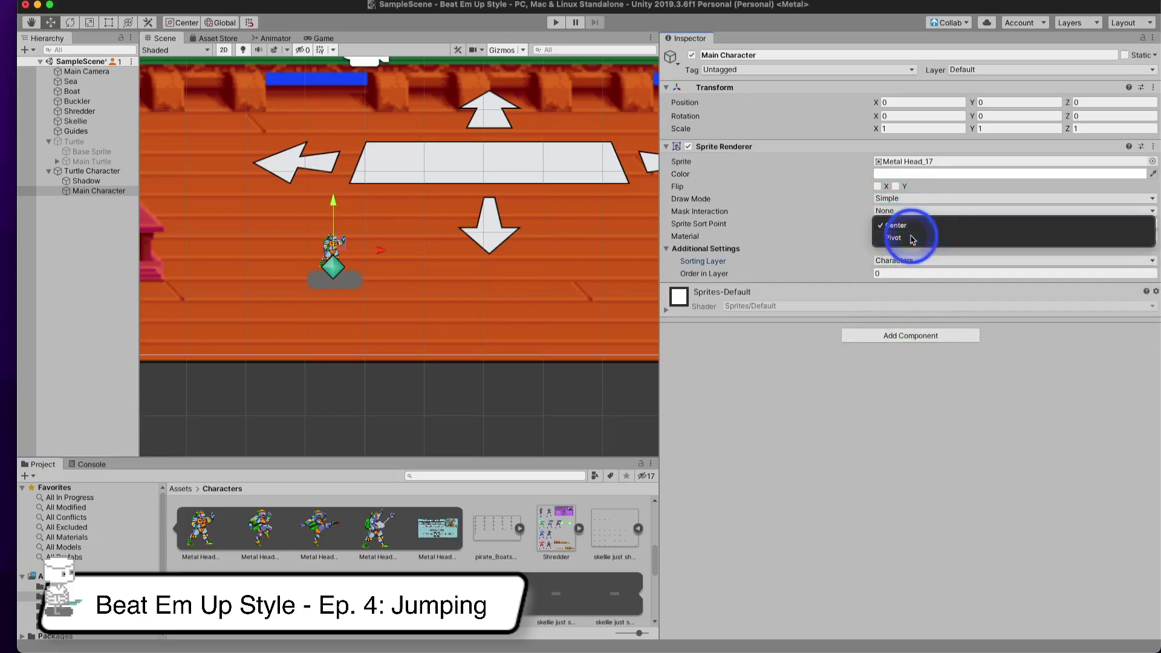
click(916, 234)
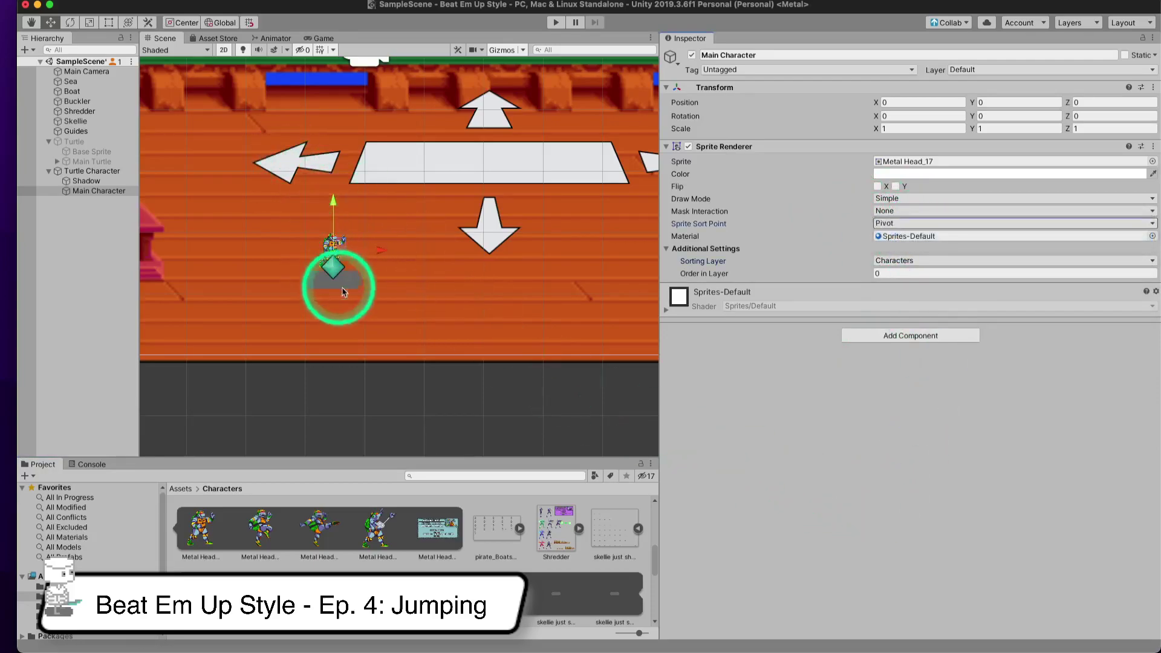
- Scale Main Character uniformly to about 2.19 and place it just above the shadow, at about X 0.063, Y 0.197
scroll(346, 242, down, 2)
scroll(332, 272, up, 5)
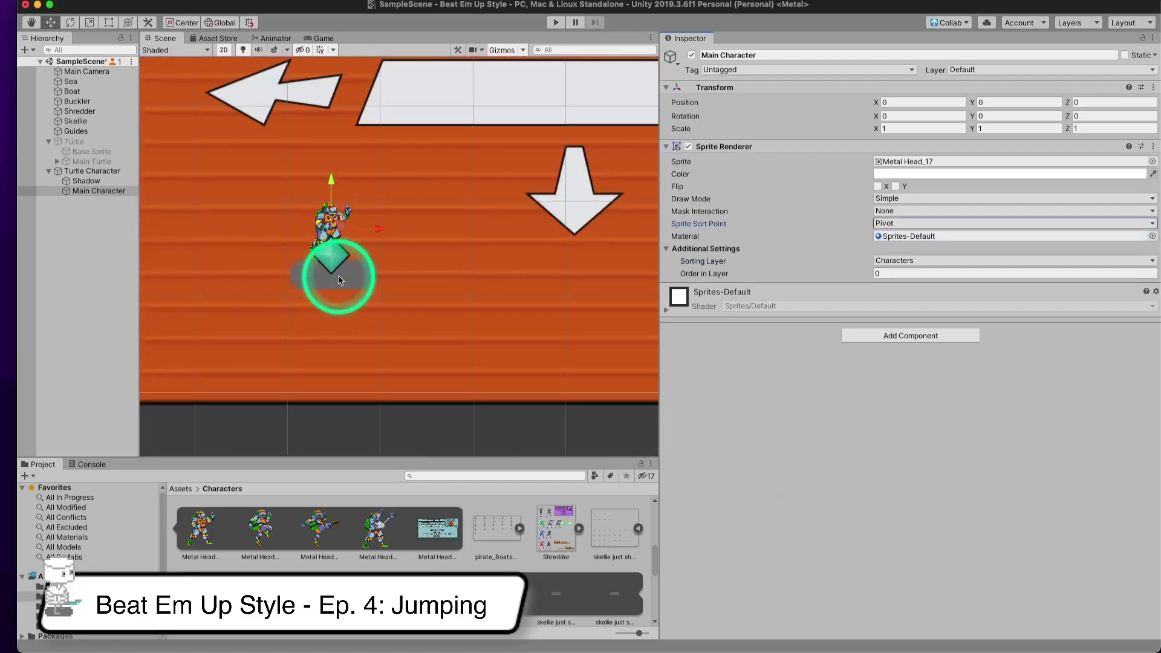
click(109, 23)
drag(354, 201, 456, 134)
drag(370, 166, 339, 169)
drag(399, 110, 361, 136)
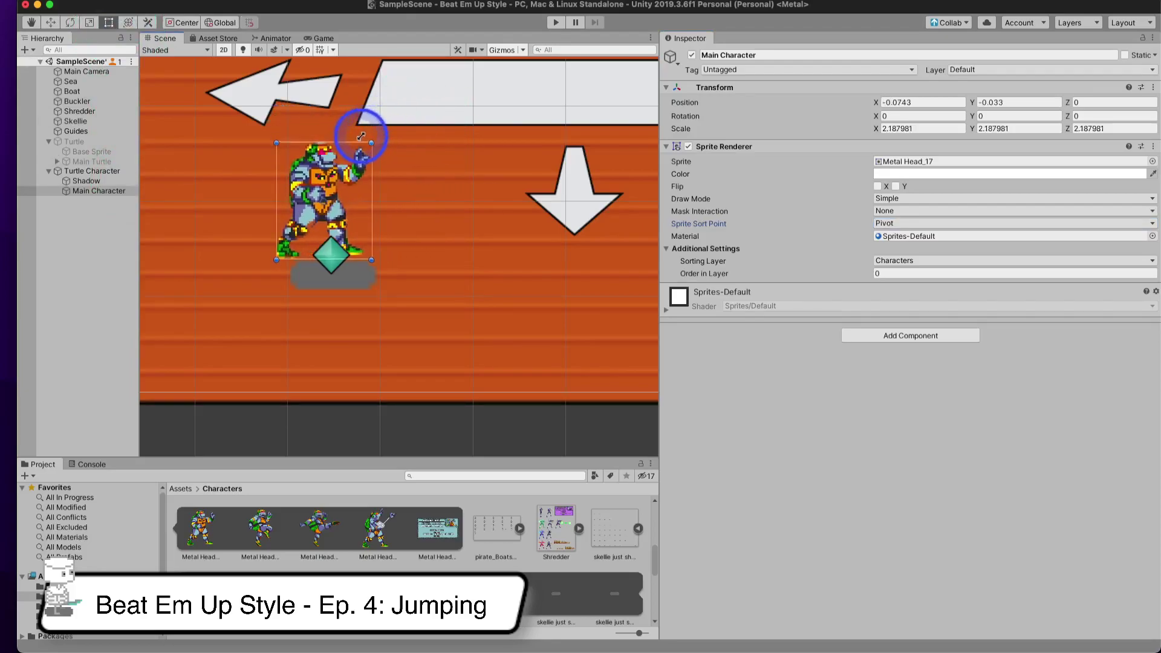
drag(314, 180, 334, 184)
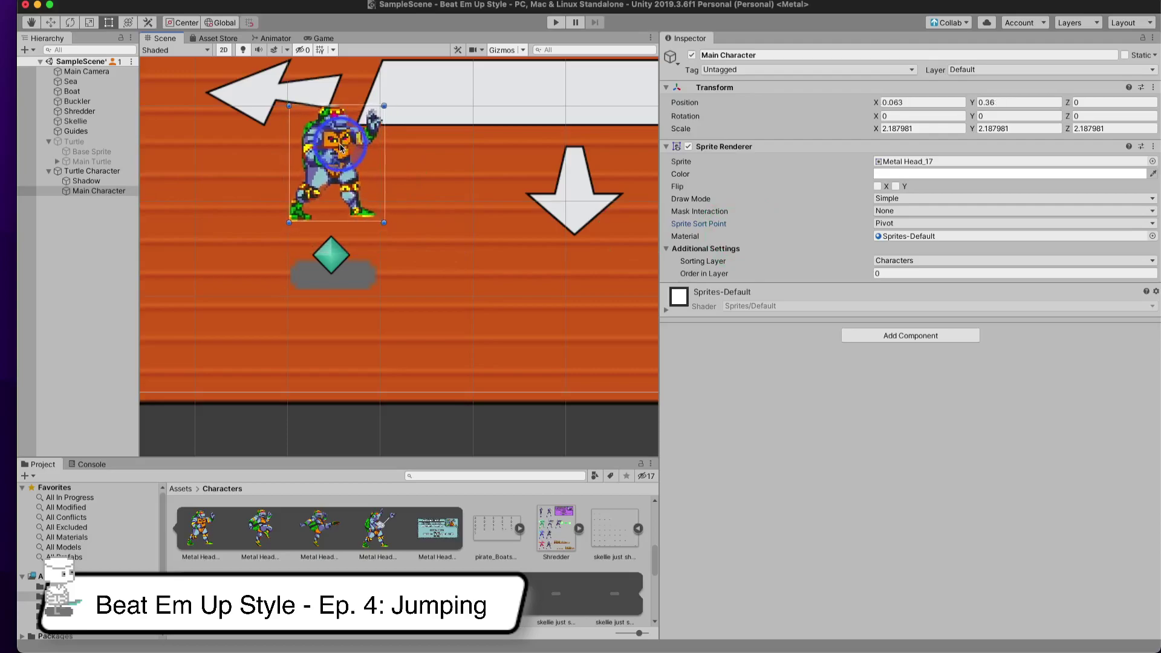
drag(333, 153, 217, 171)
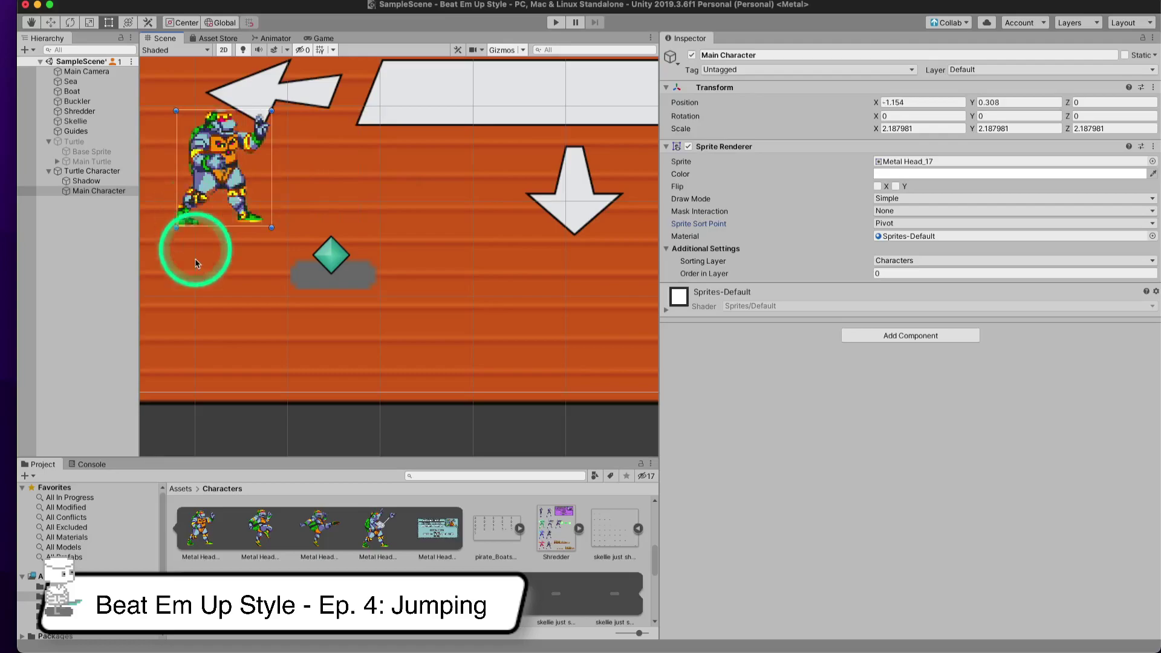
drag(214, 165, 327, 175)
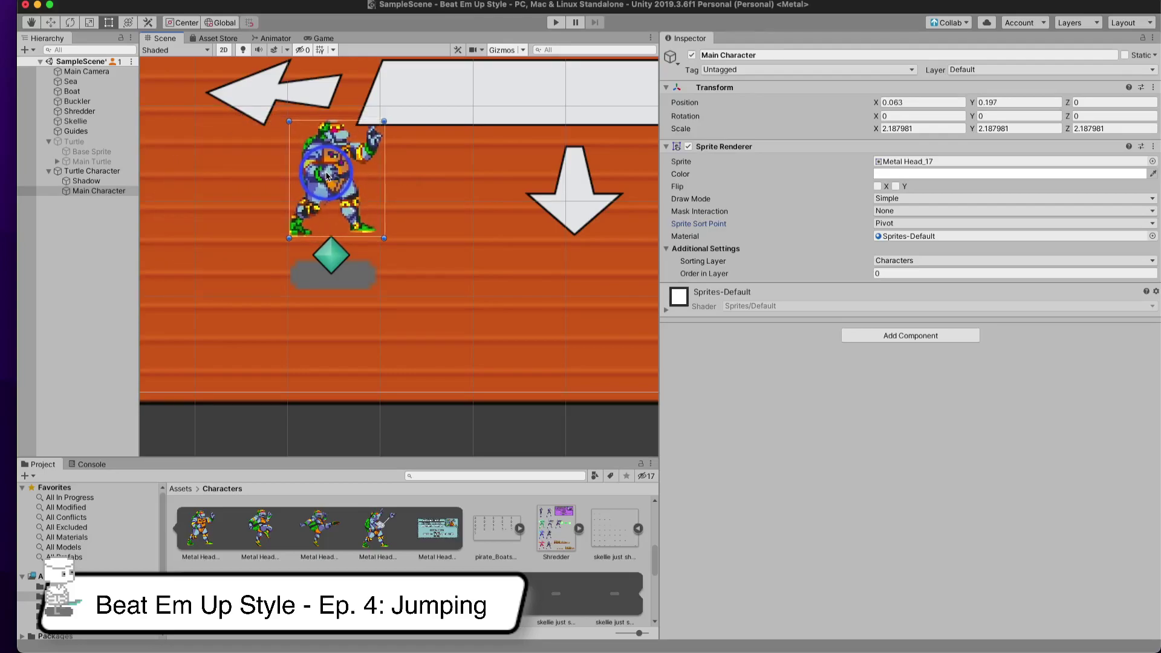
- Add a Box Collider 2D to Main Character and expand its settings
click(944, 336)
text(box)
key(Down)
key(Return)
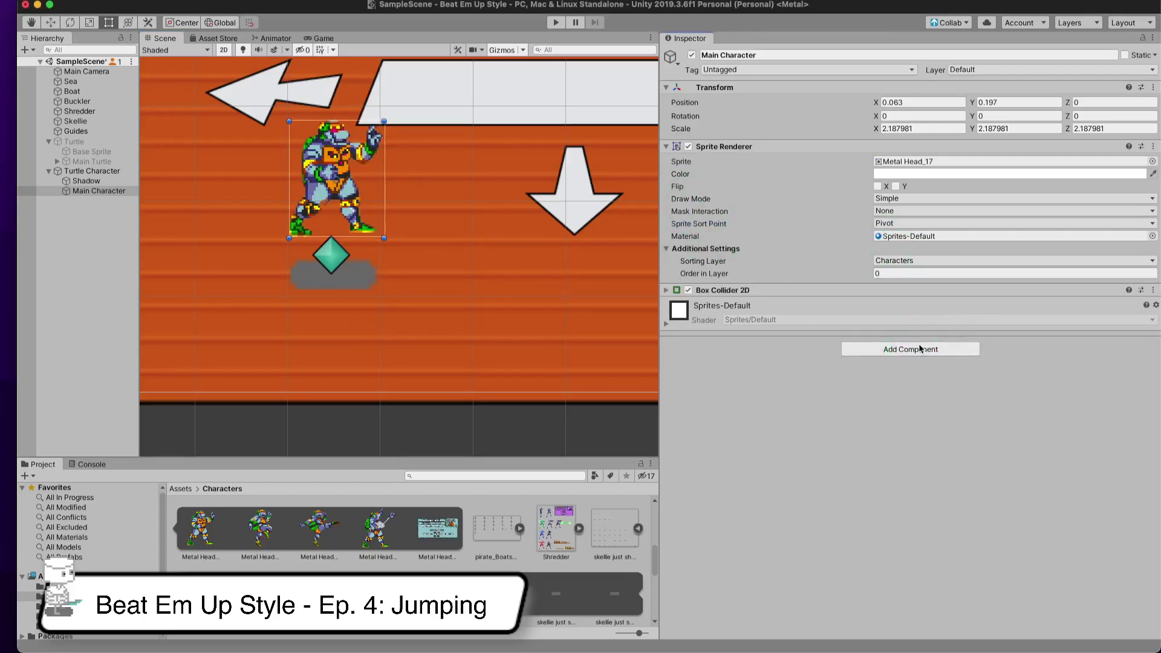
click(666, 292)
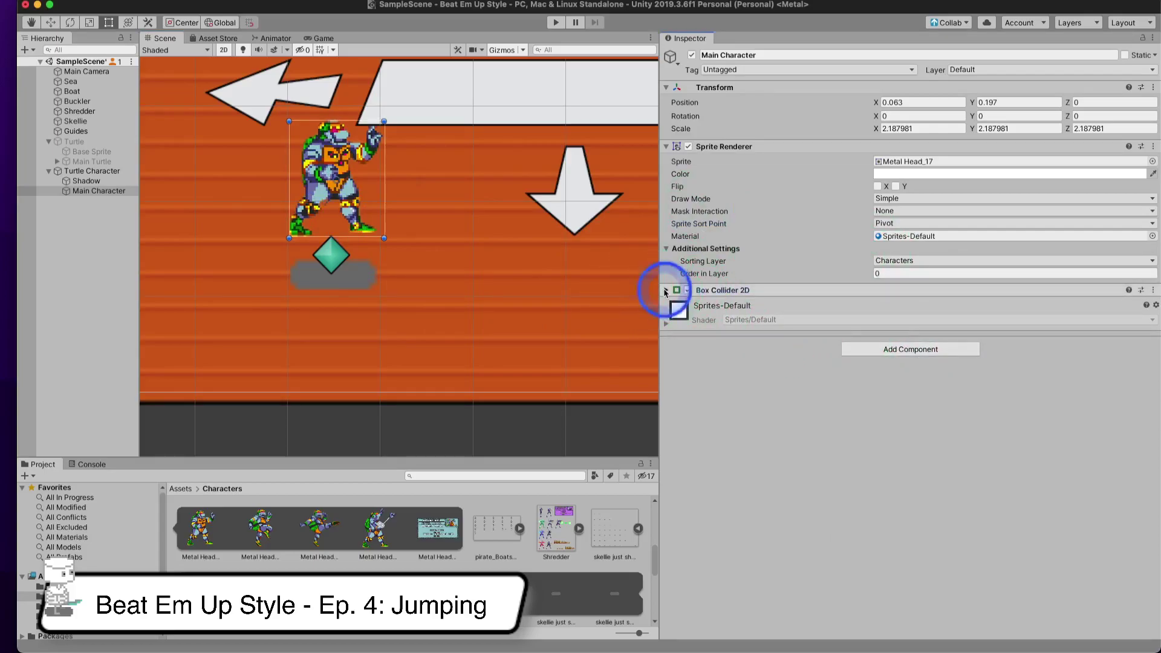
- Narrow Main Character's box collider from its front side to about 0.42 wide, leaving out the tip of the raised fist
drag(385, 178, 378, 181)
key(super+z)
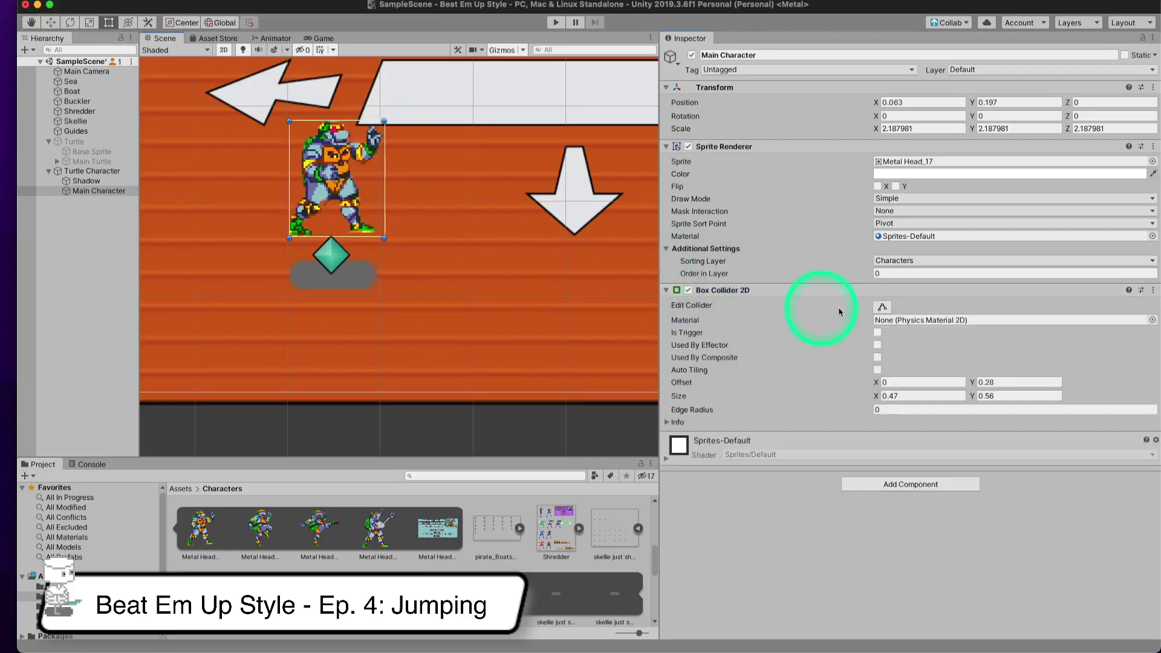
click(882, 308)
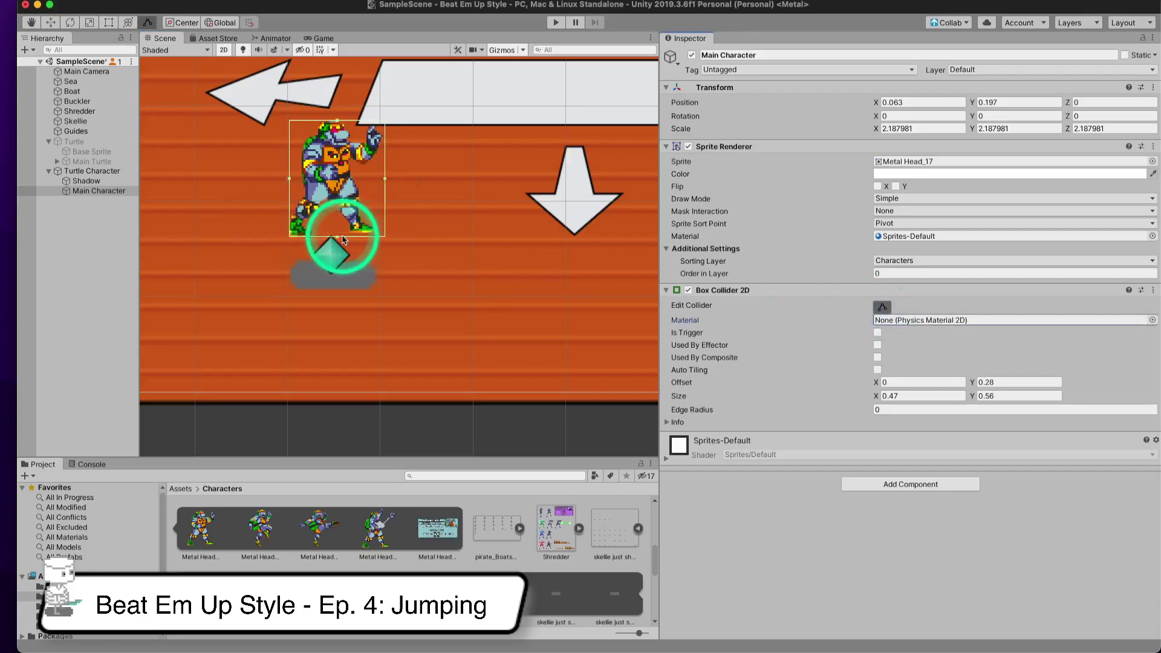
click(348, 197)
click(343, 181)
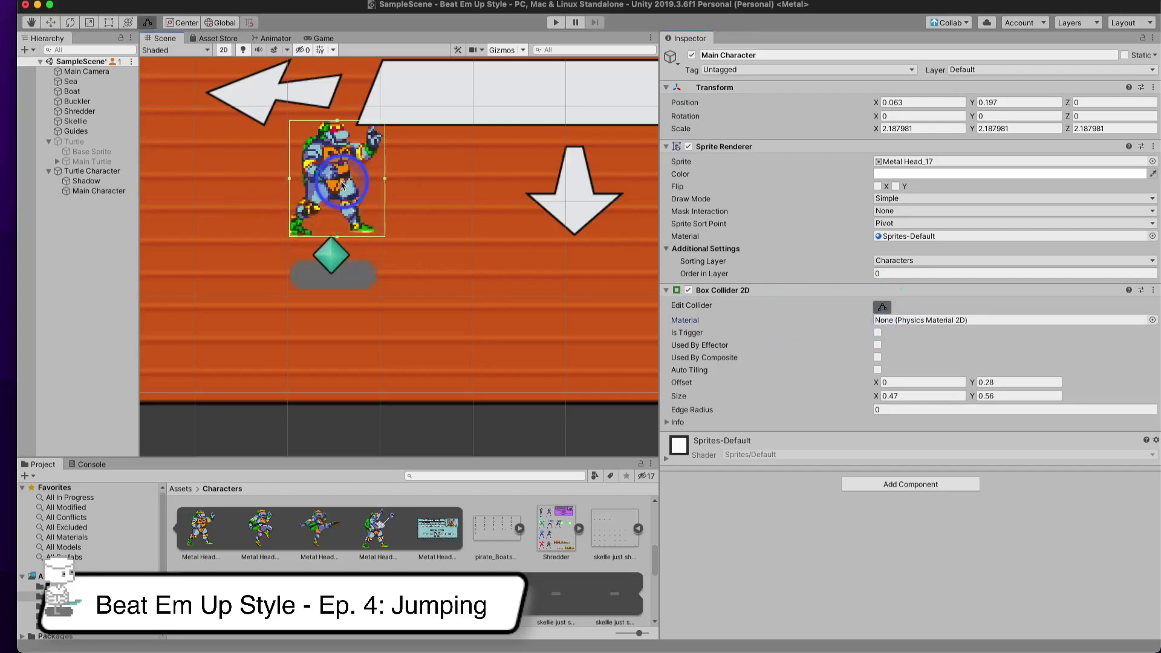
click(84, 191)
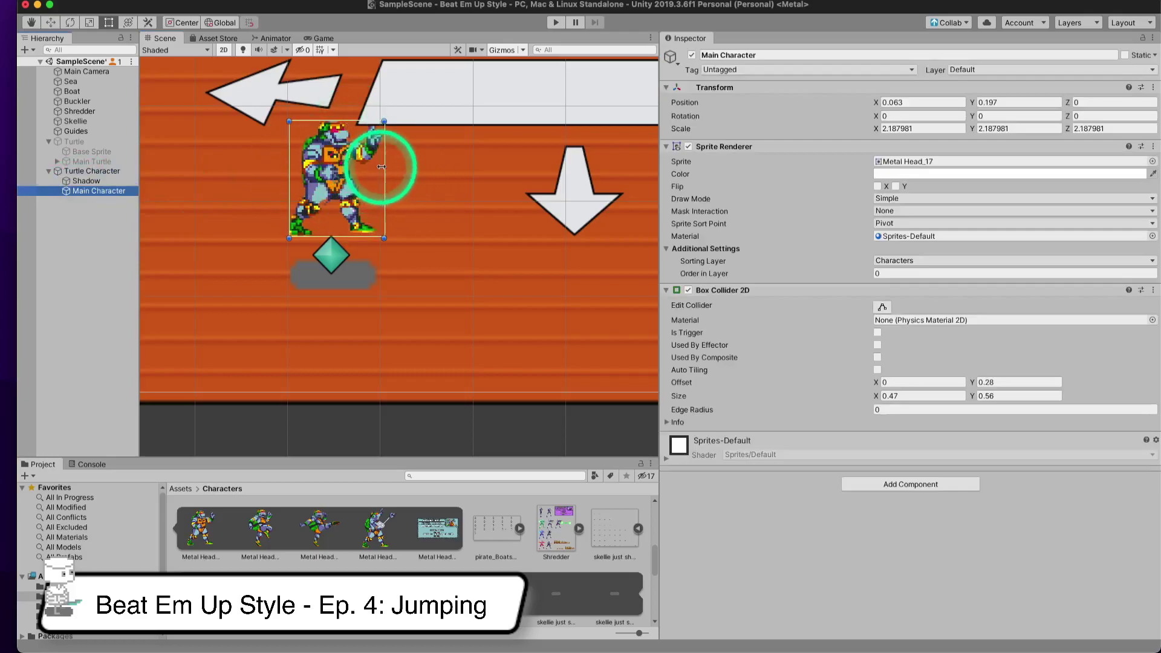
click(881, 307)
drag(385, 179, 374, 185)
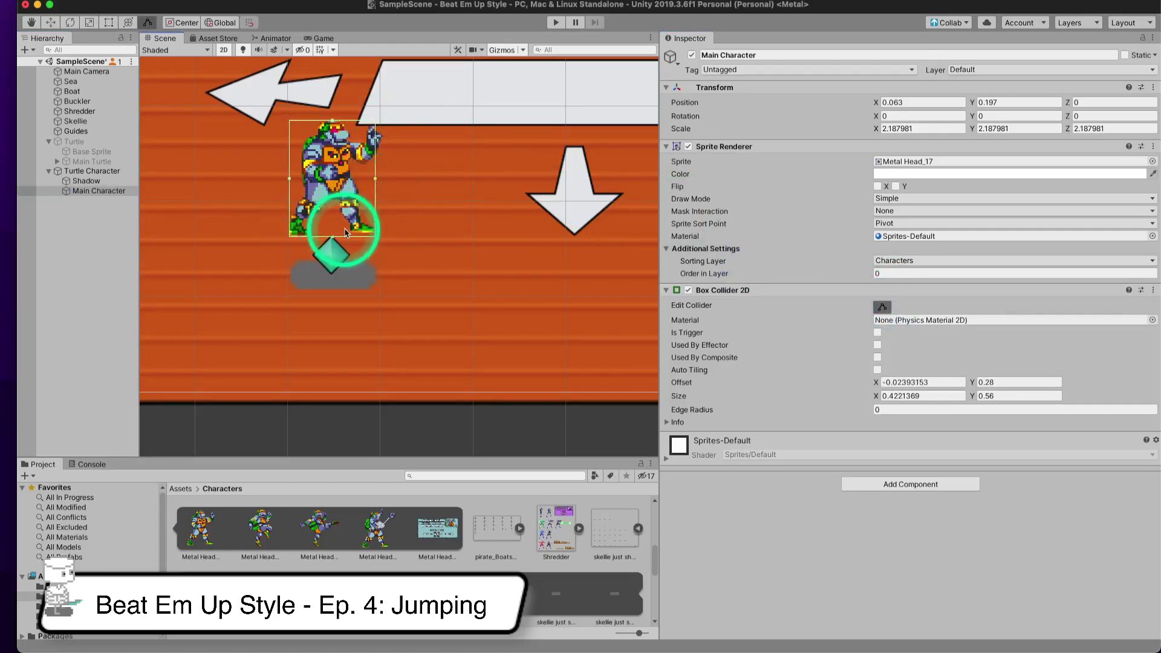
- Add a Rigidbody 2D component to Main Character
click(91, 181)
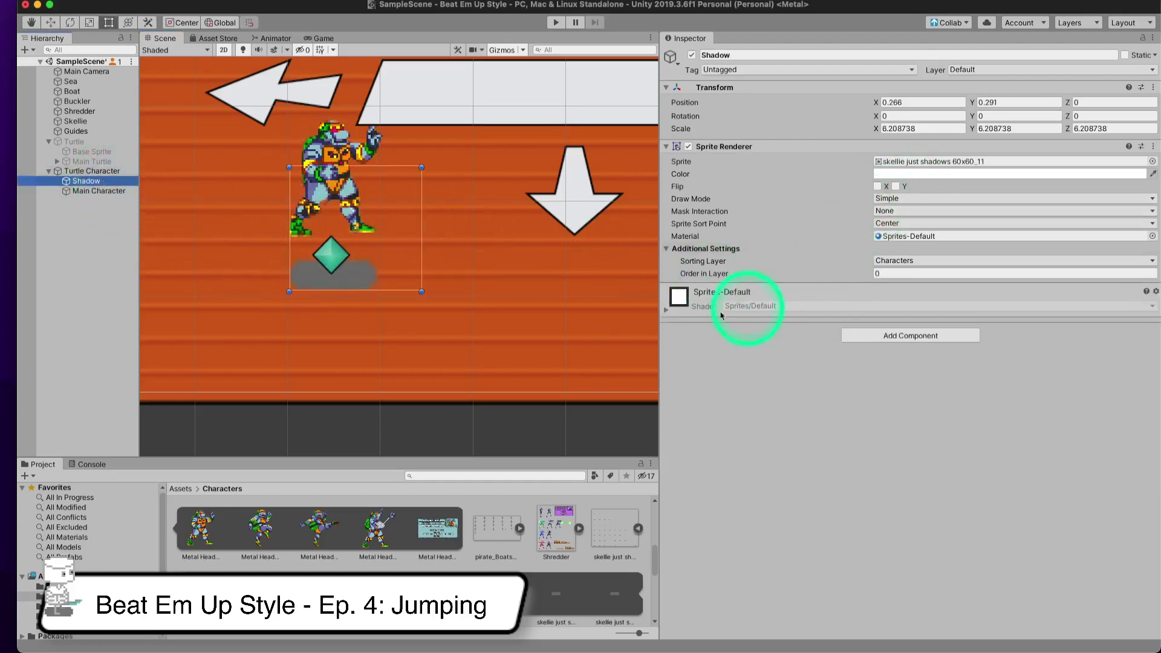
click(97, 171)
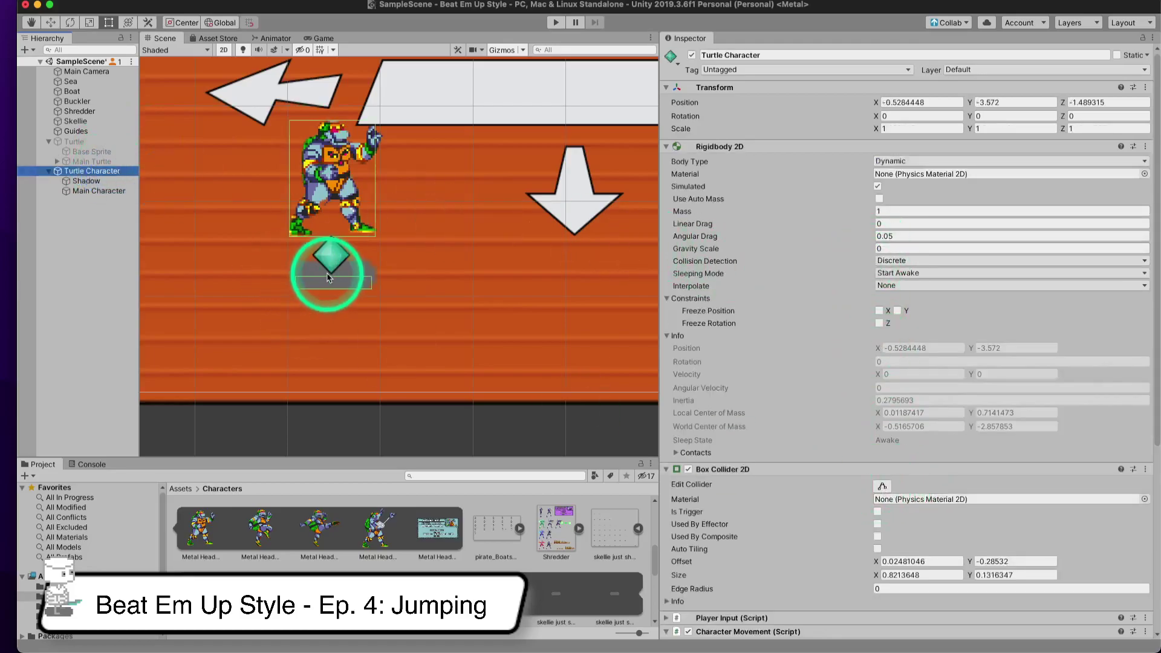
click(89, 191)
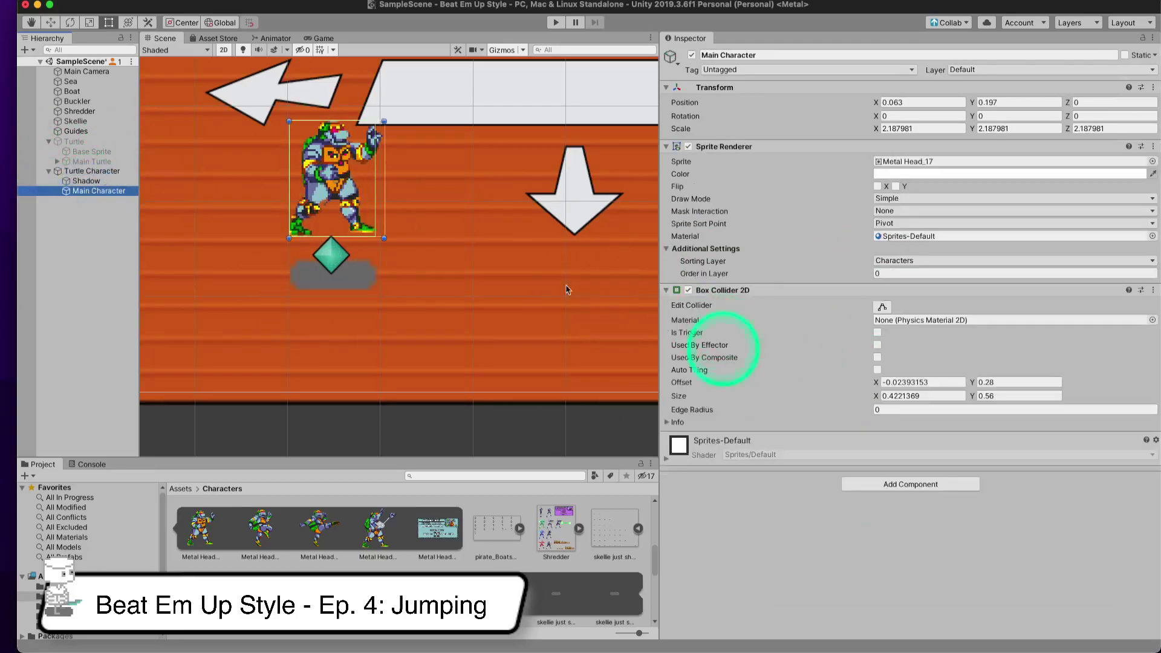
click(884, 485)
text(ri)
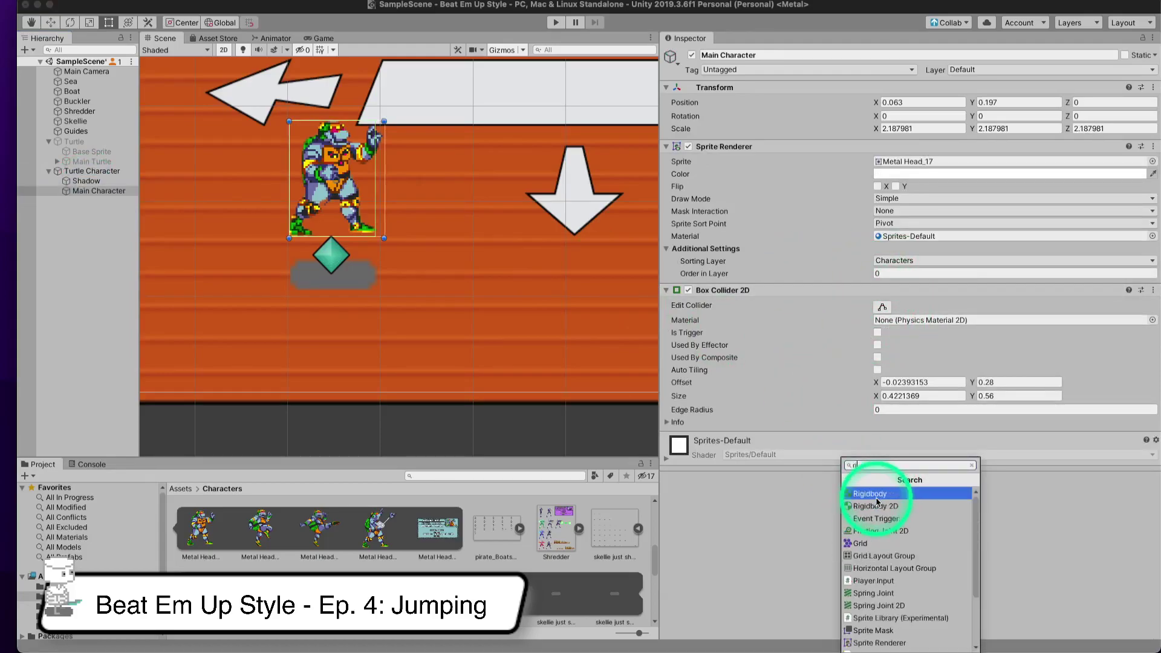
click(875, 506)
scroll(833, 314, down, 5)
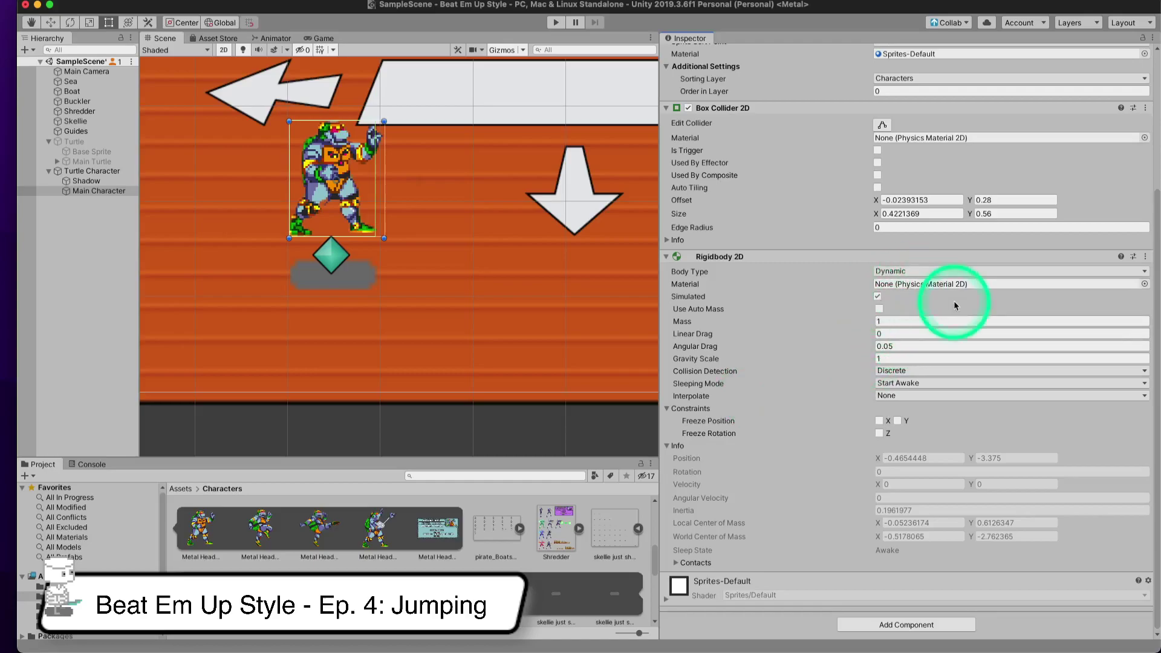
- Set Main Character's Rigidbody 2D to Continuous collision detection with Z rotation frozen, and collapse the component's settings
click(907, 370)
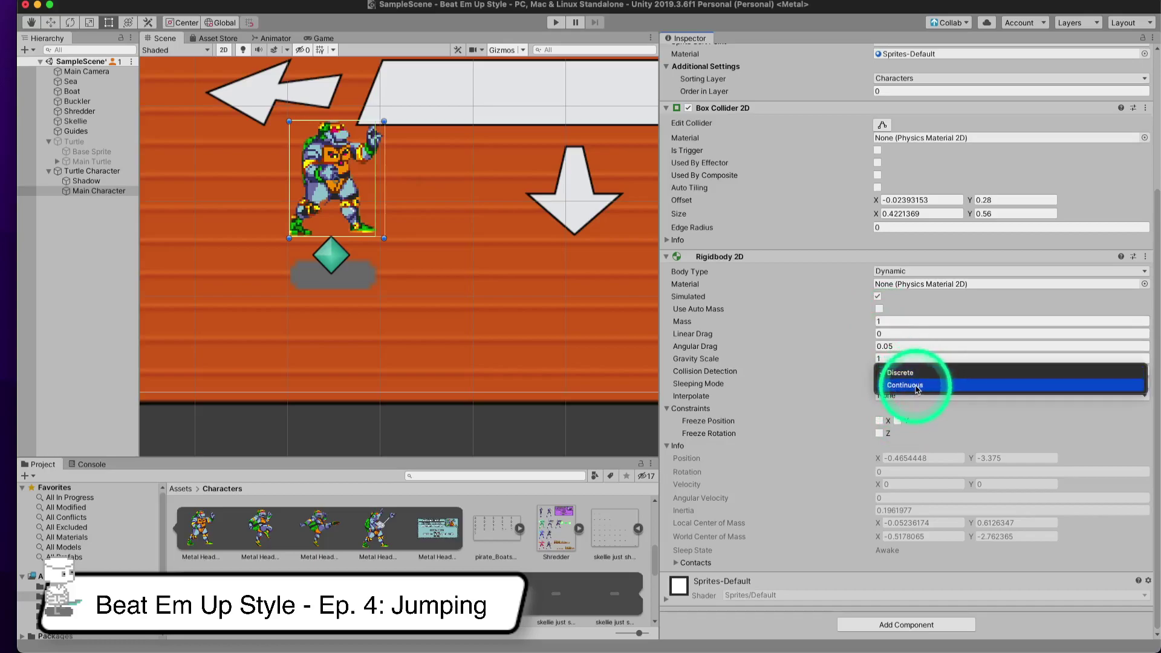
click(916, 387)
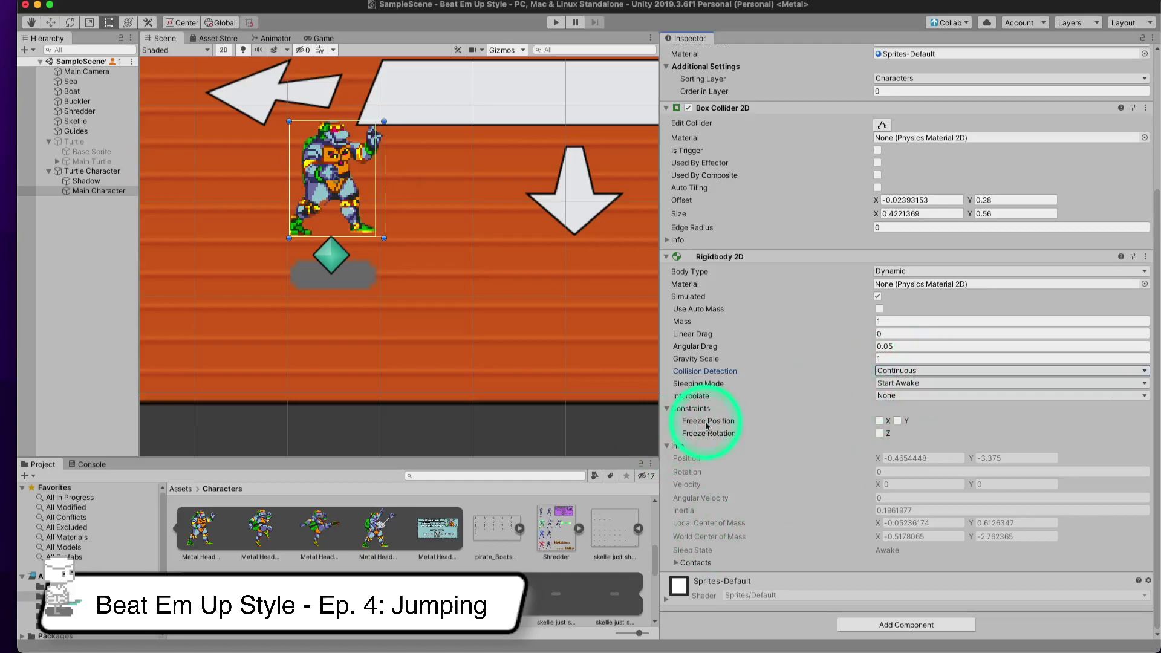
click(879, 434)
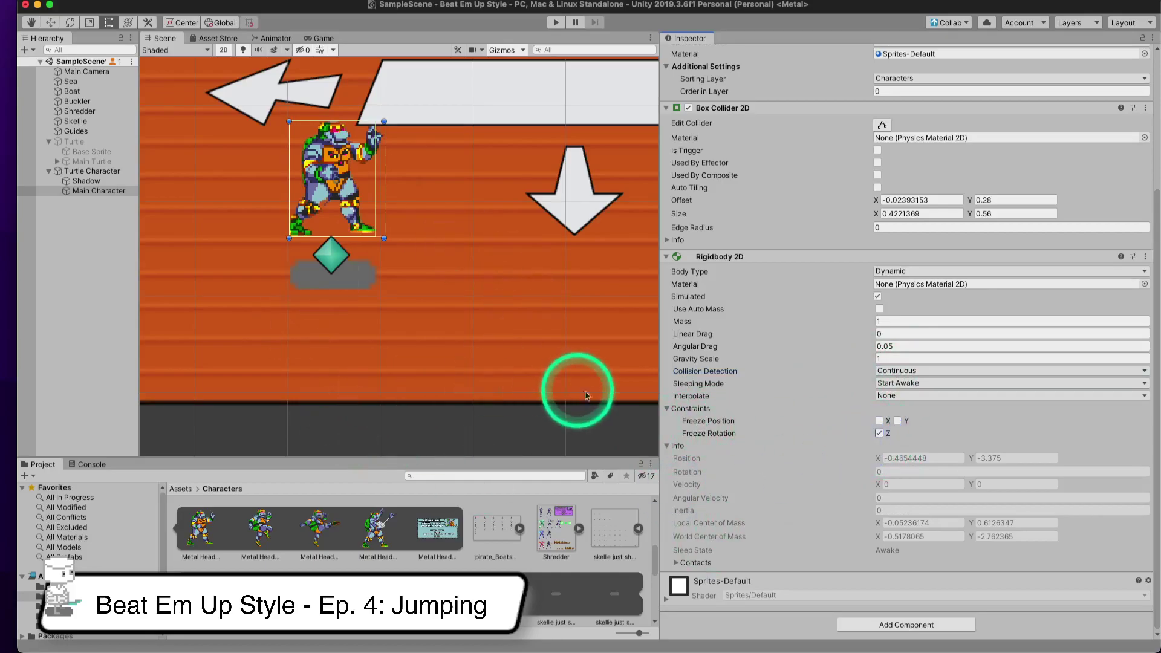
click(667, 445)
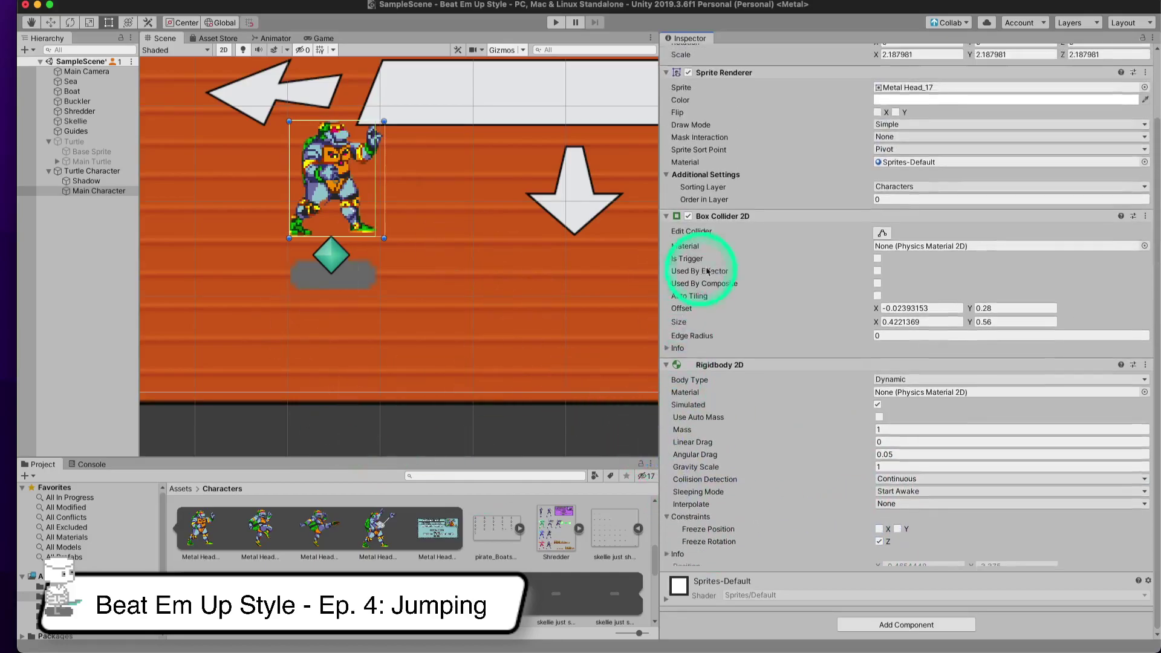
click(667, 375)
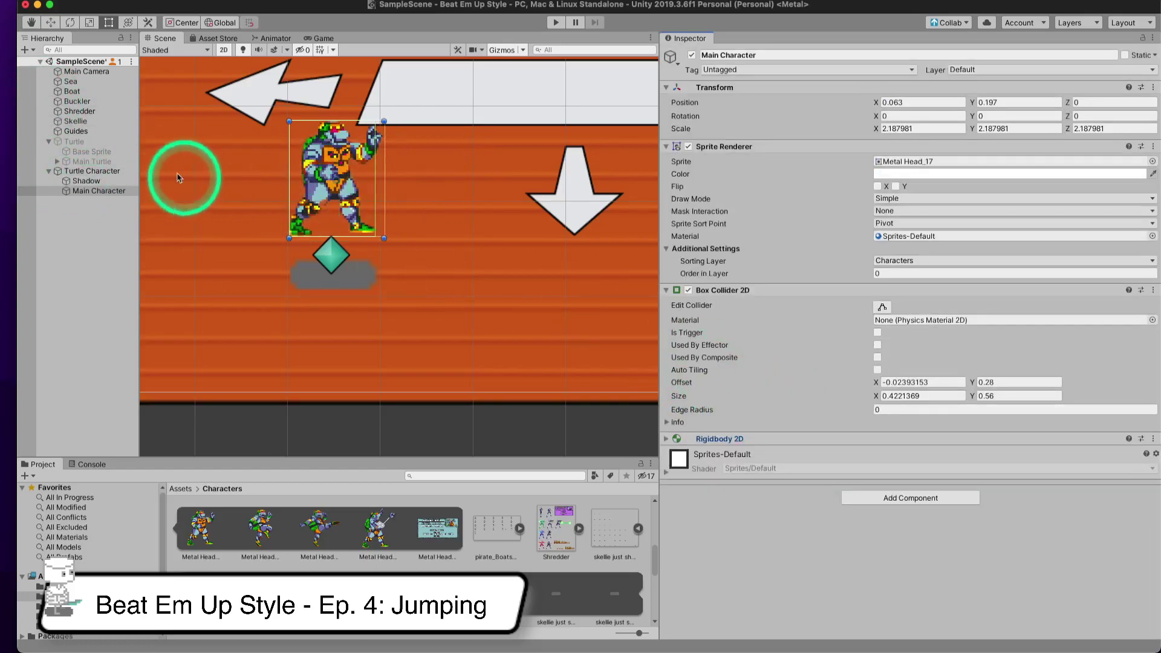
- Create an empty child object named baseDetecter under Main Character
click(92, 191)
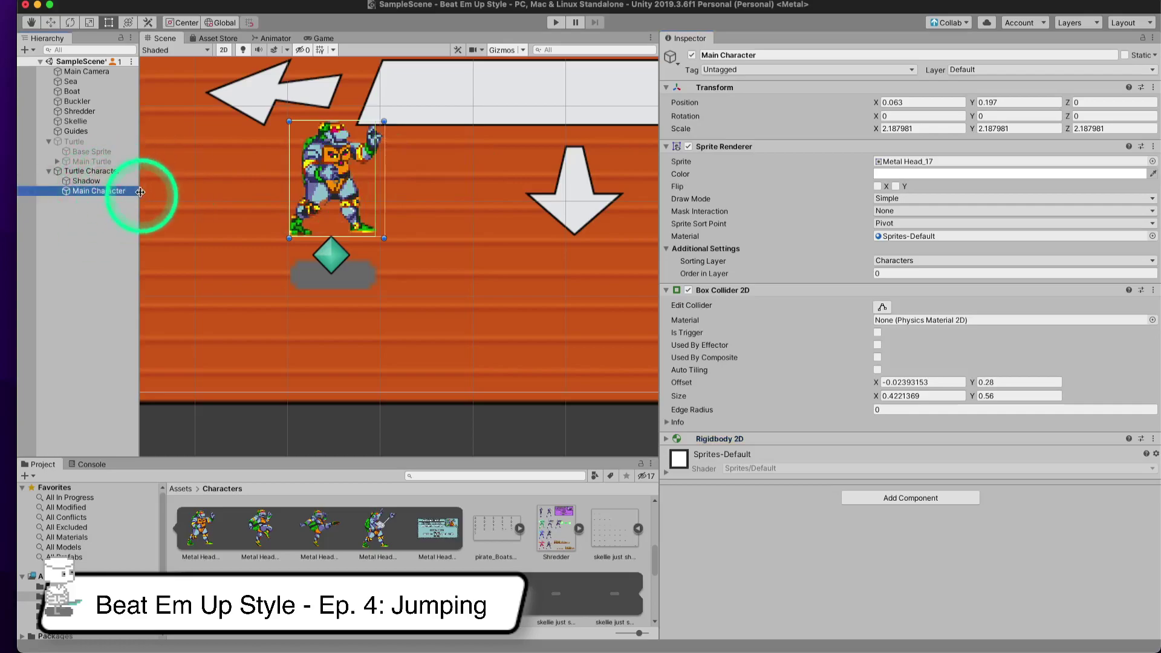
right_click(85, 195)
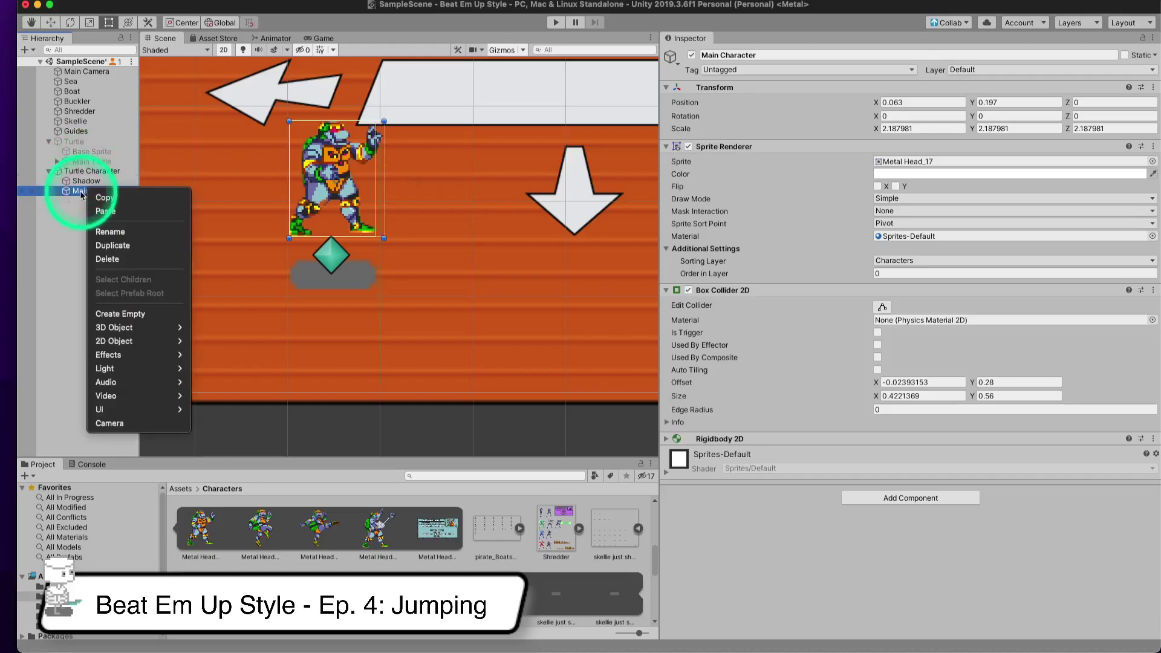
click(77, 198)
click(27, 49)
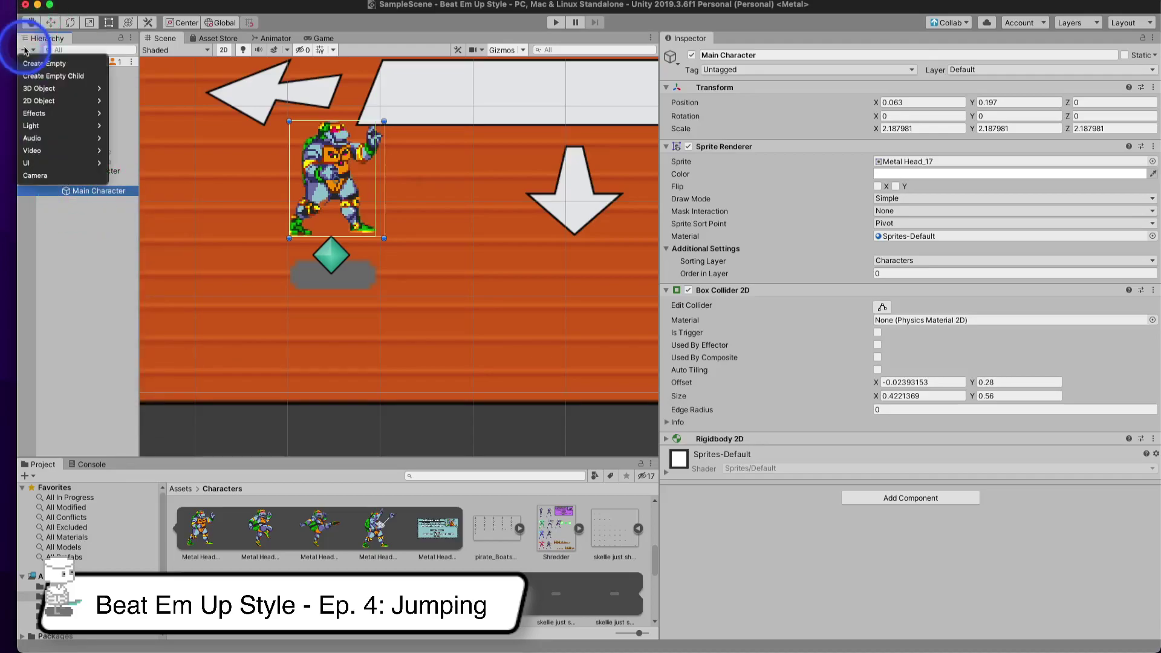
click(46, 78)
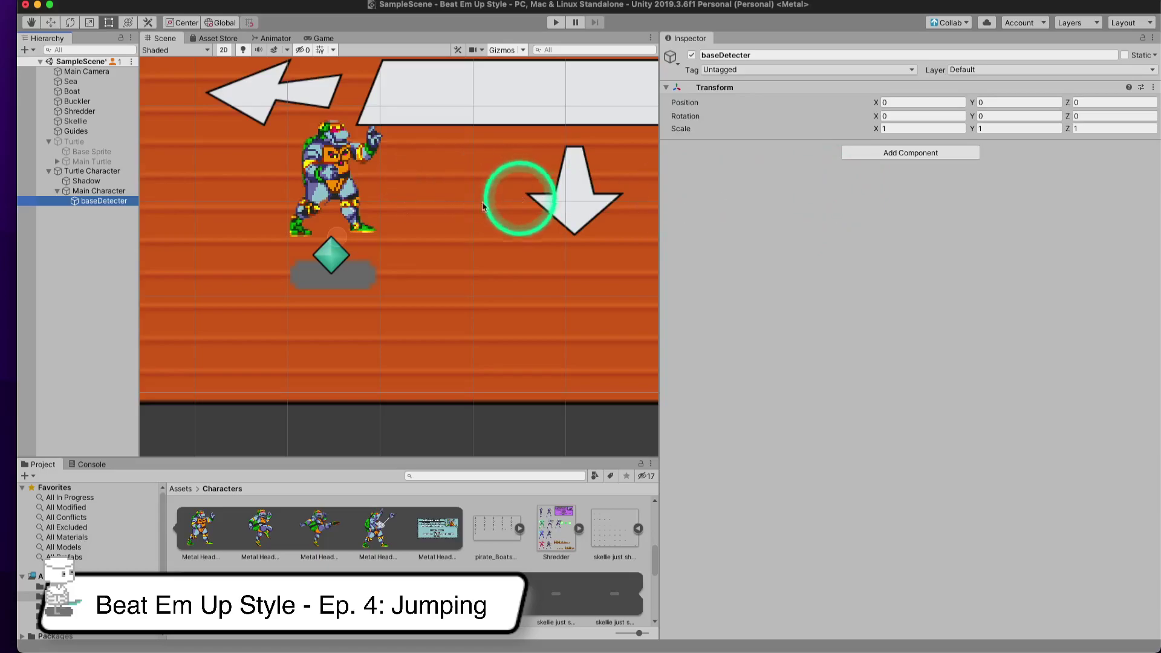
- Move baseDetecter to about X -0.024, Y 0.009, centred between Main Character's feet
click(50, 22)
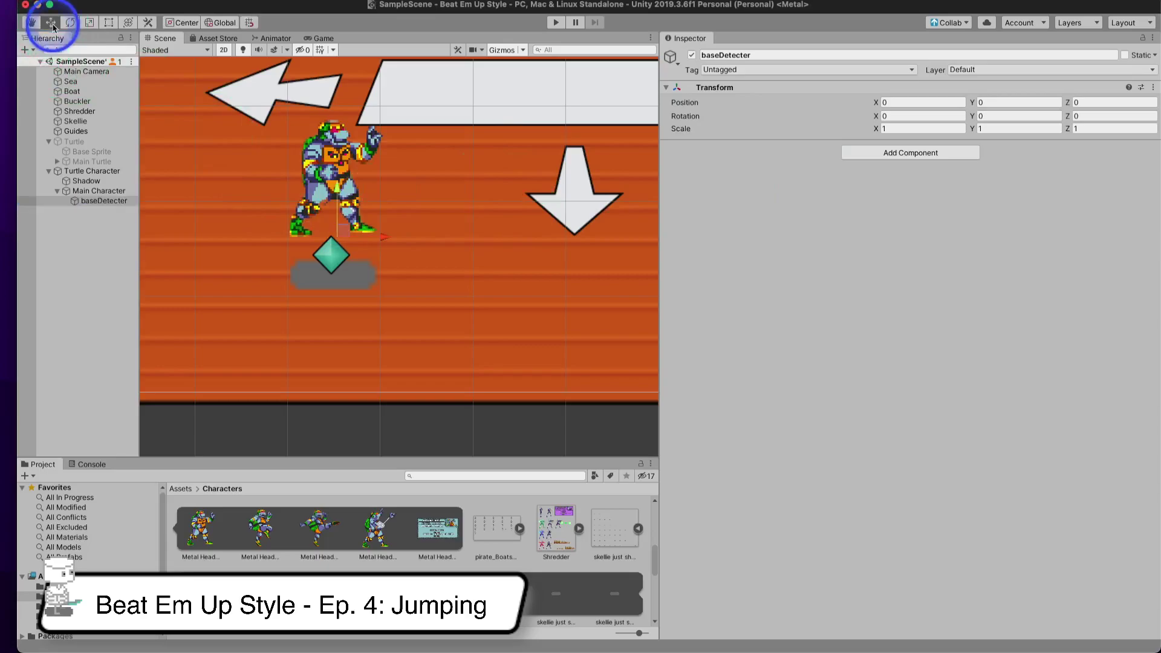
drag(337, 191, 337, 191)
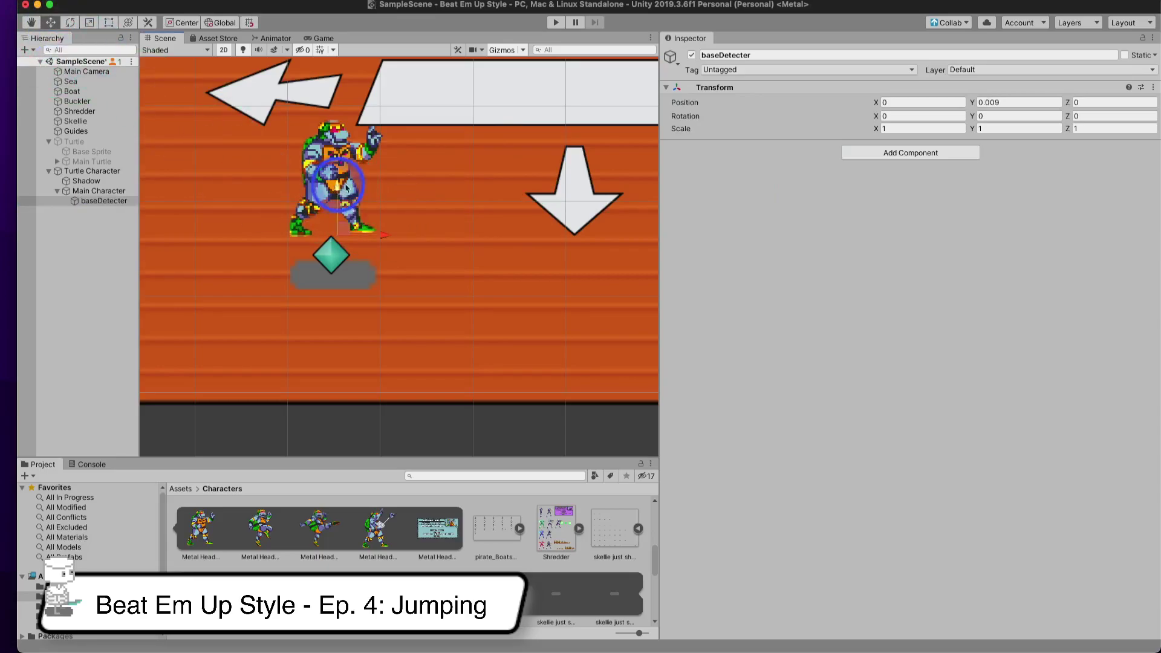
drag(378, 235, 374, 236)
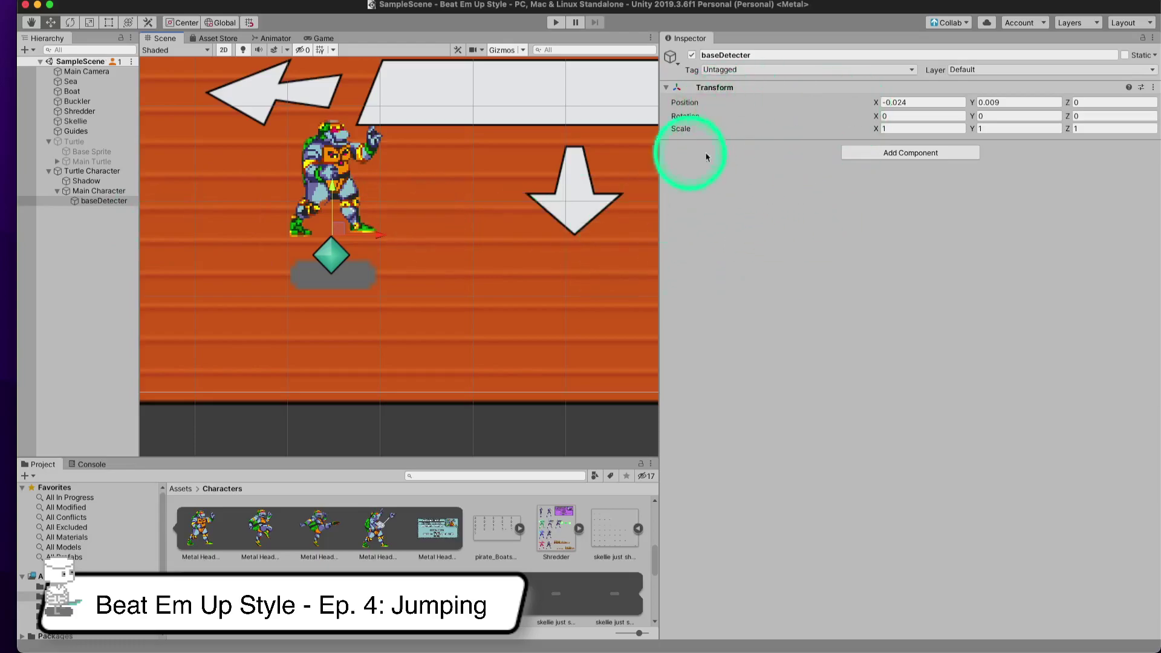
- Compare baseDetecter's position at the feet with Turtle Character's base collider on the shadow, and inspect the available layers
click(107, 173)
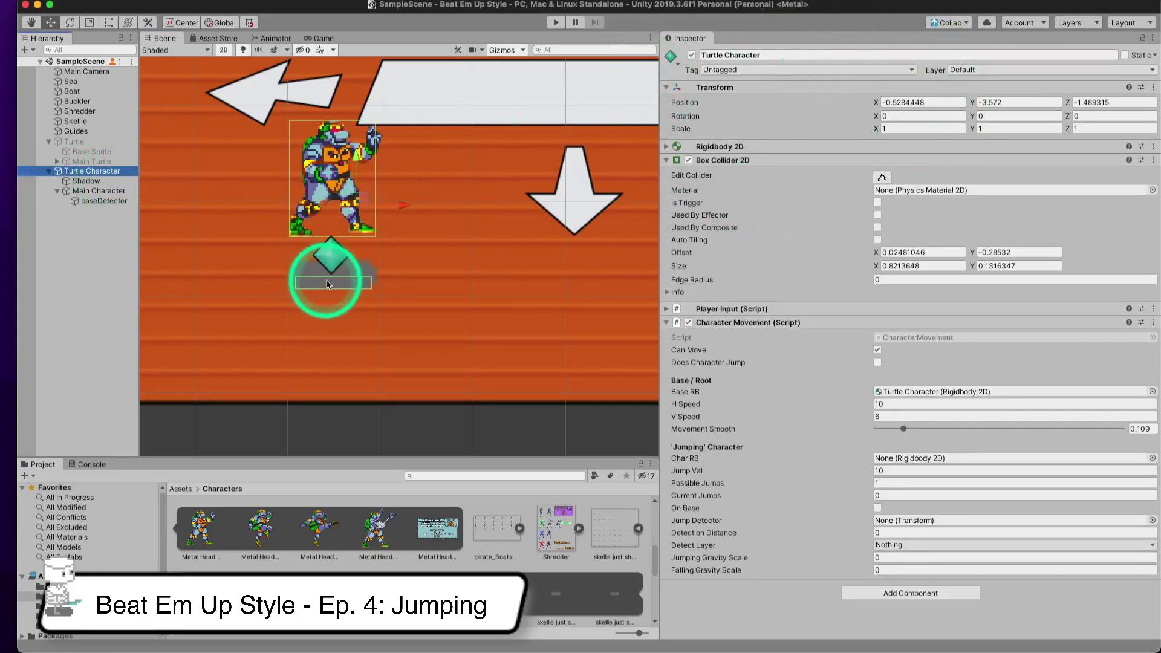
click(1002, 70)
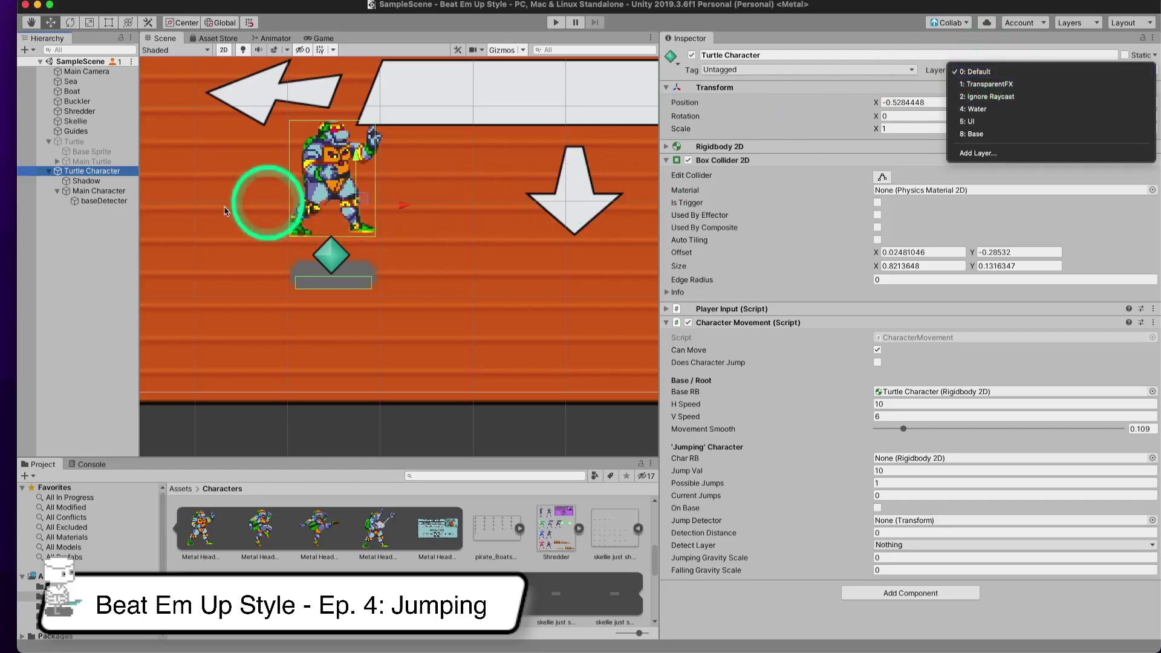
click(117, 203)
click(118, 206)
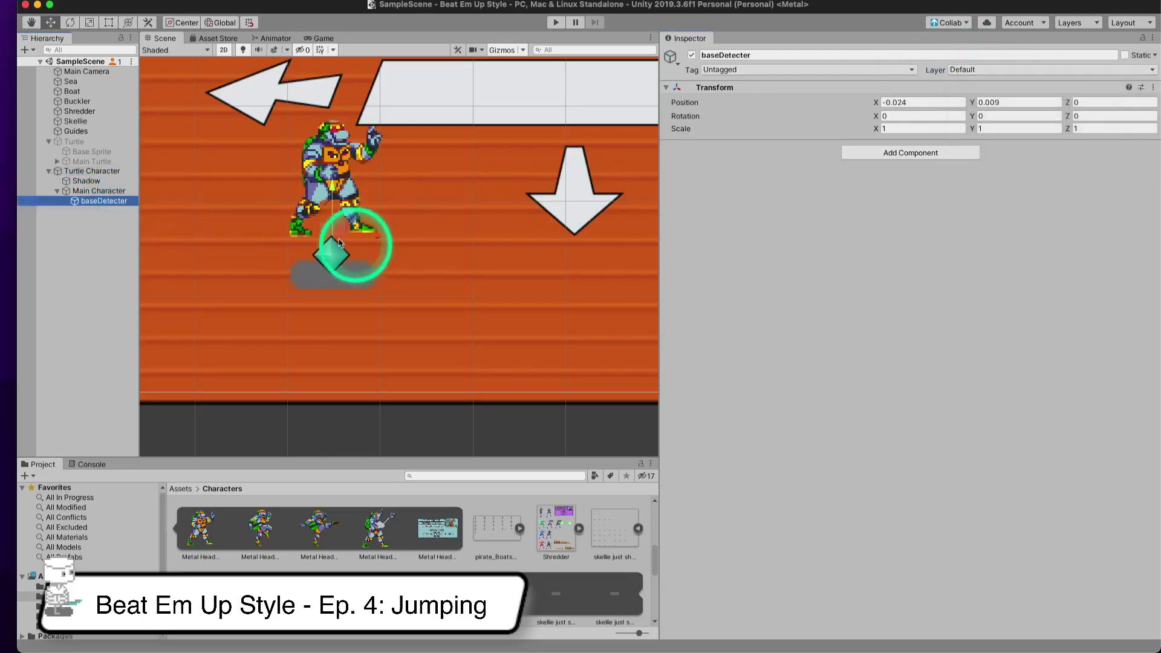
scroll(333, 234, up, 5)
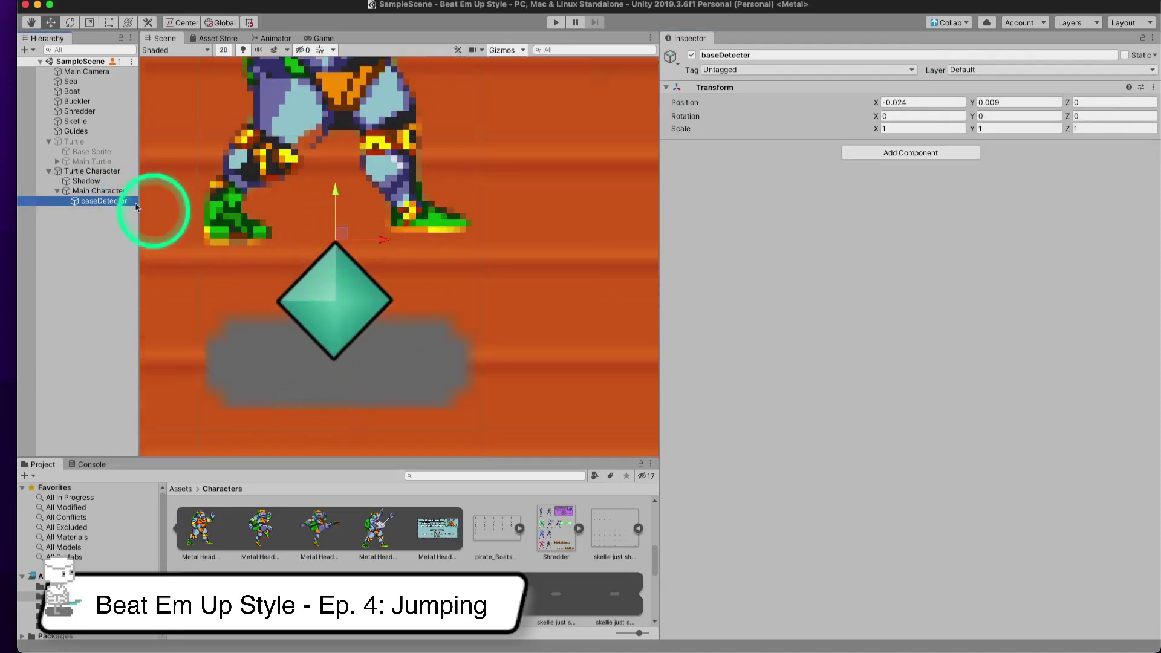
click(104, 171)
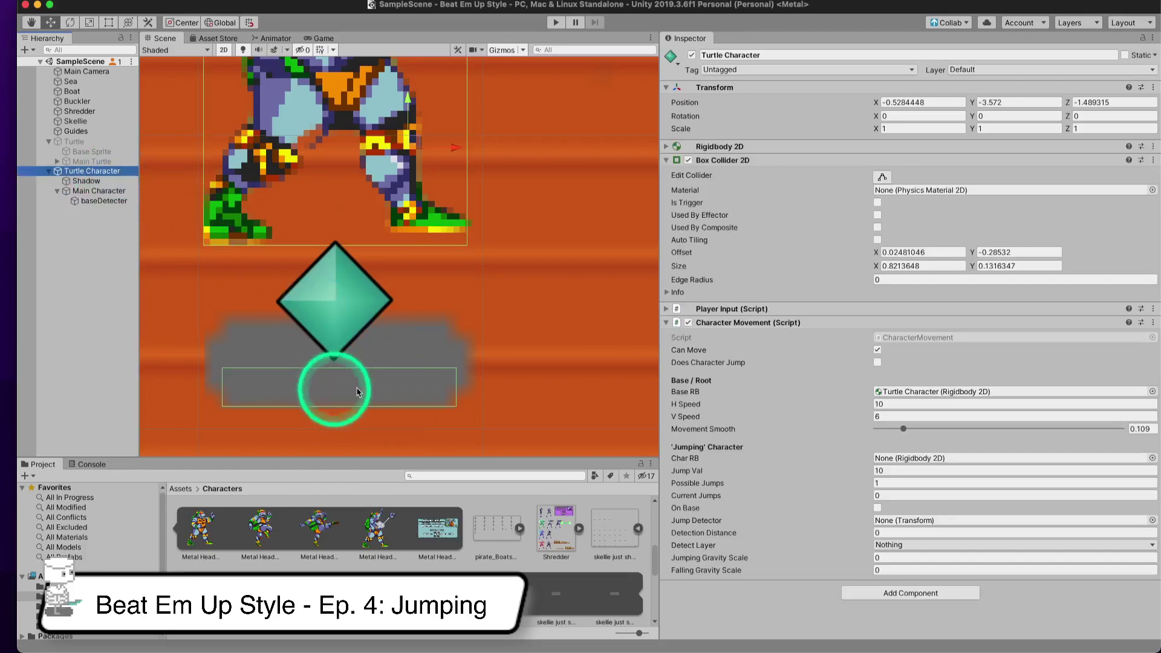
click(114, 202)
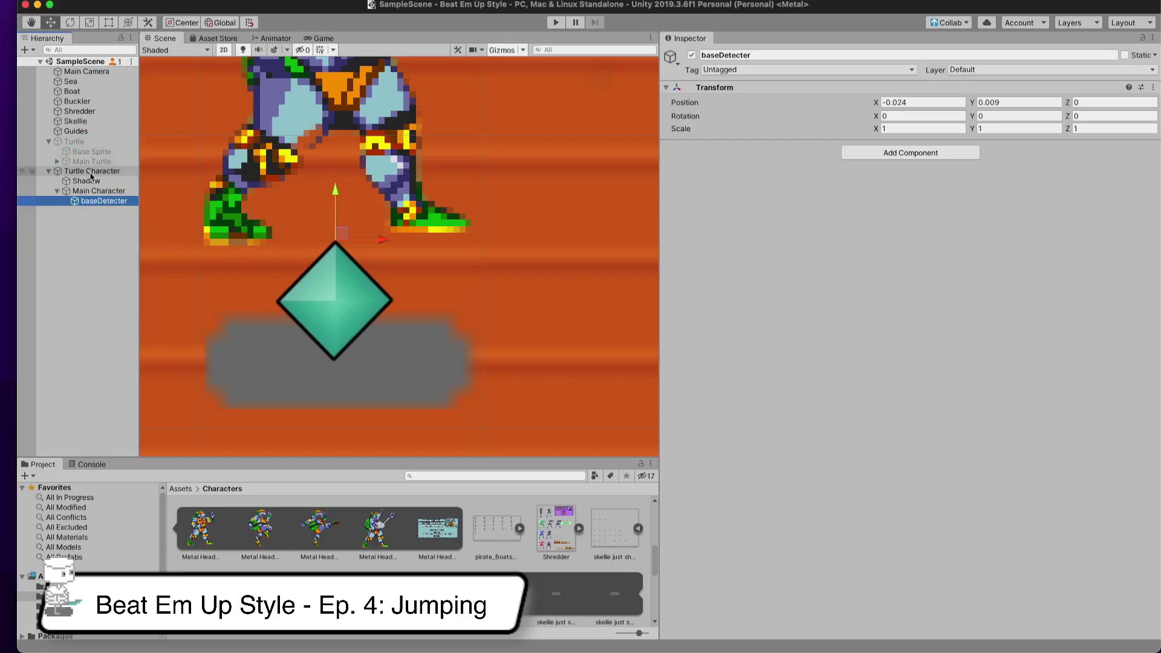
- Clear the name of User Layer 8 in the layer settings and enter Base again
click(91, 173)
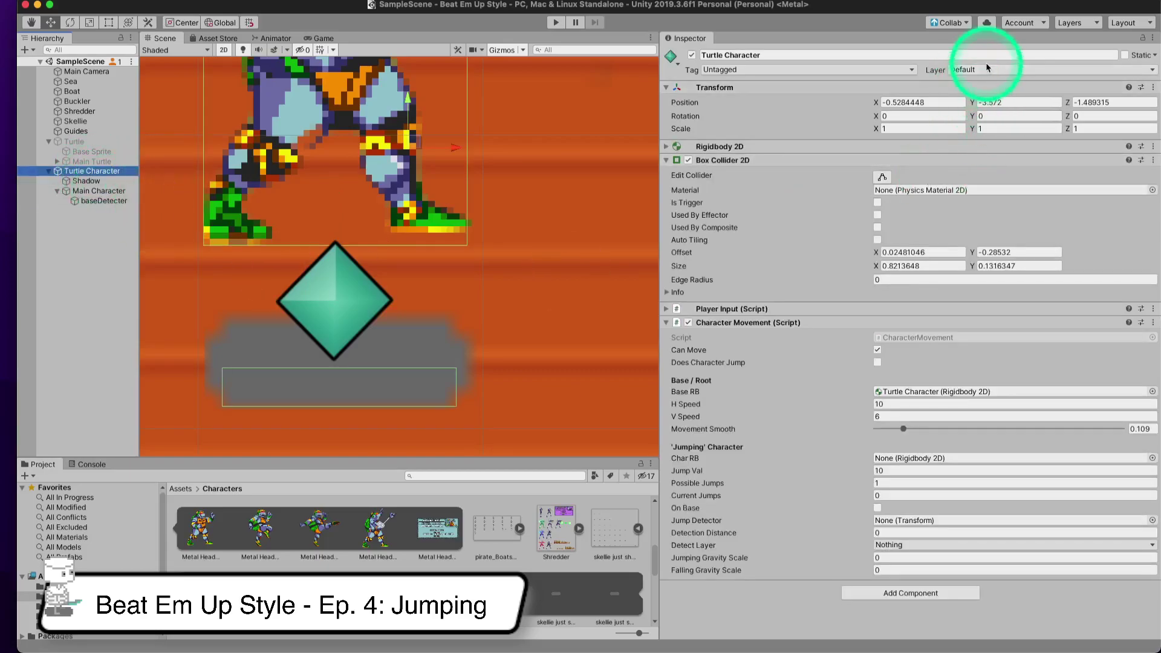
click(1034, 73)
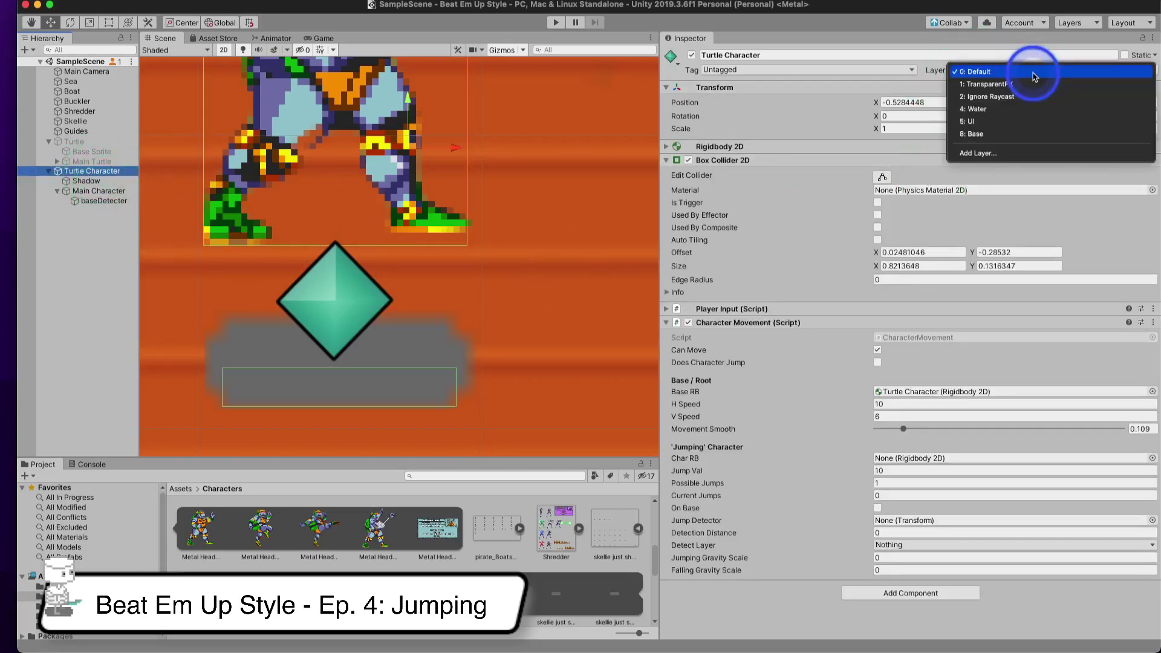
click(990, 136)
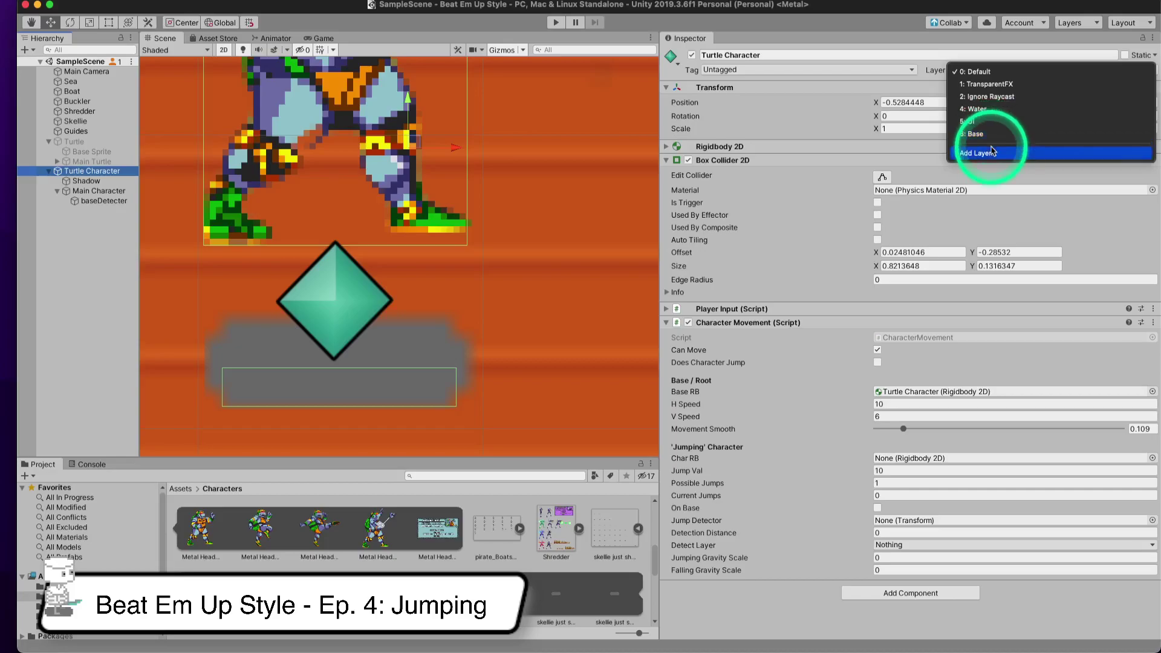
click(990, 153)
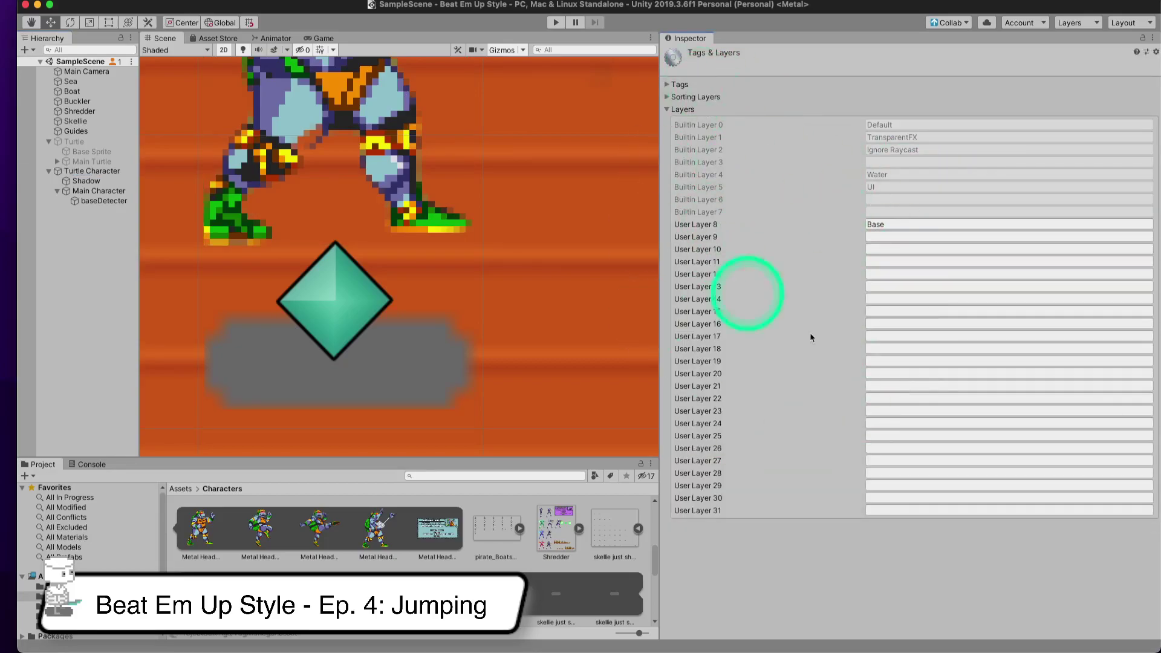
click(892, 233)
click(891, 226)
key(BackSpace)
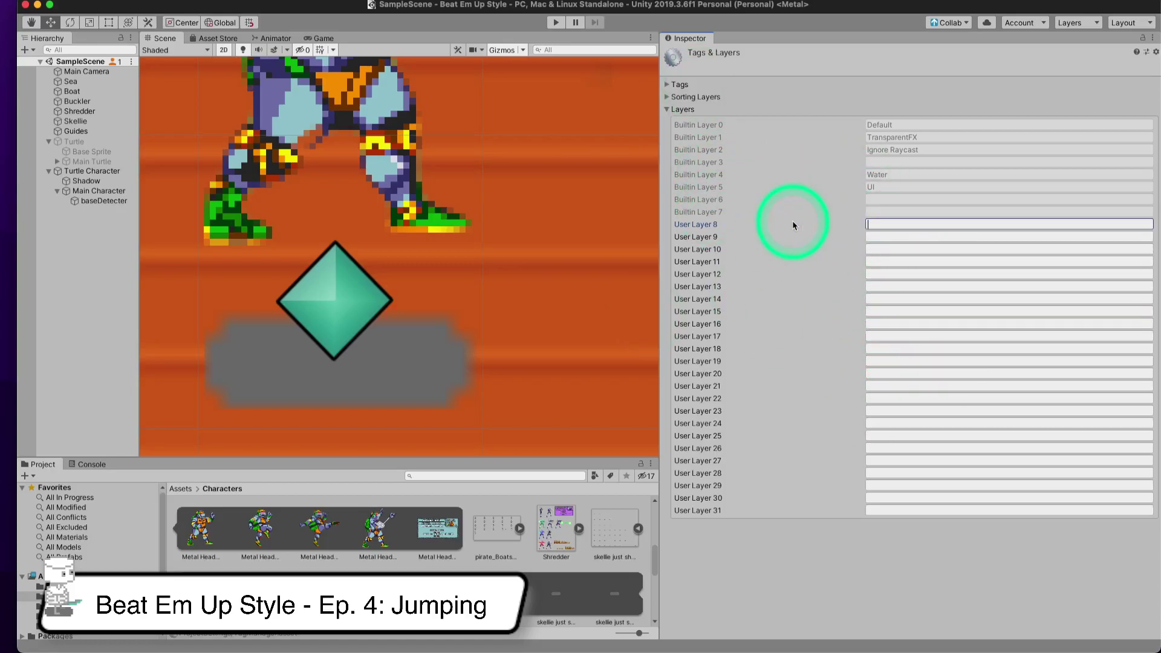
text(Base)
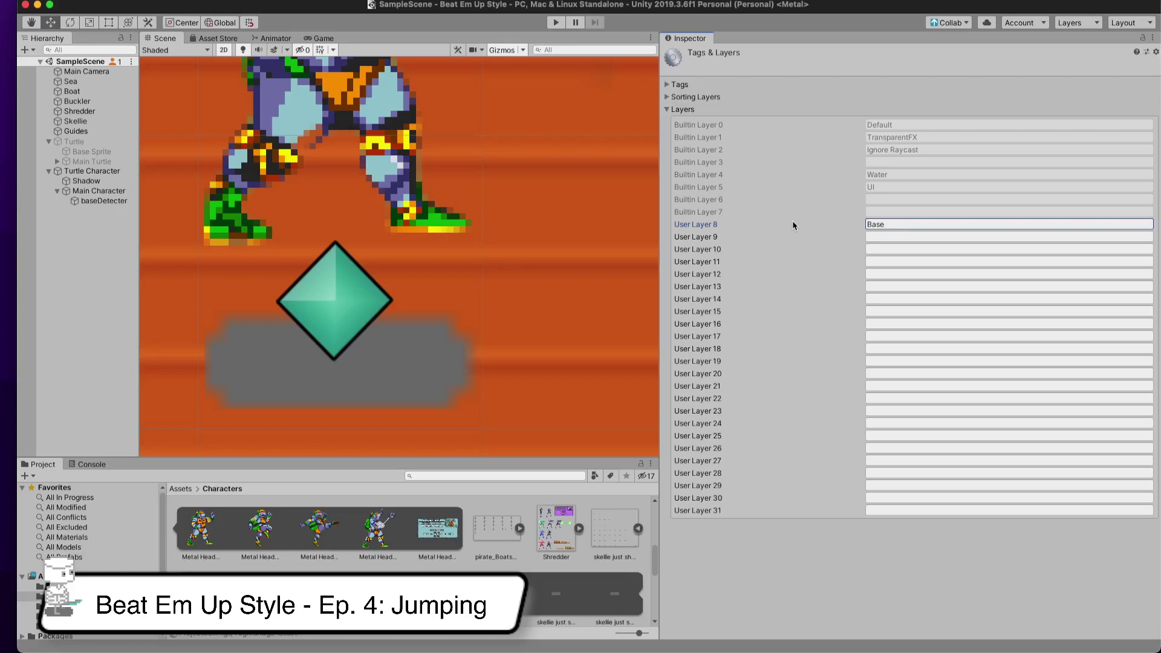
- Assign the Base layer to Turtle Character only, excluding its children, and check the layers of Shadow and Main Character
click(108, 175)
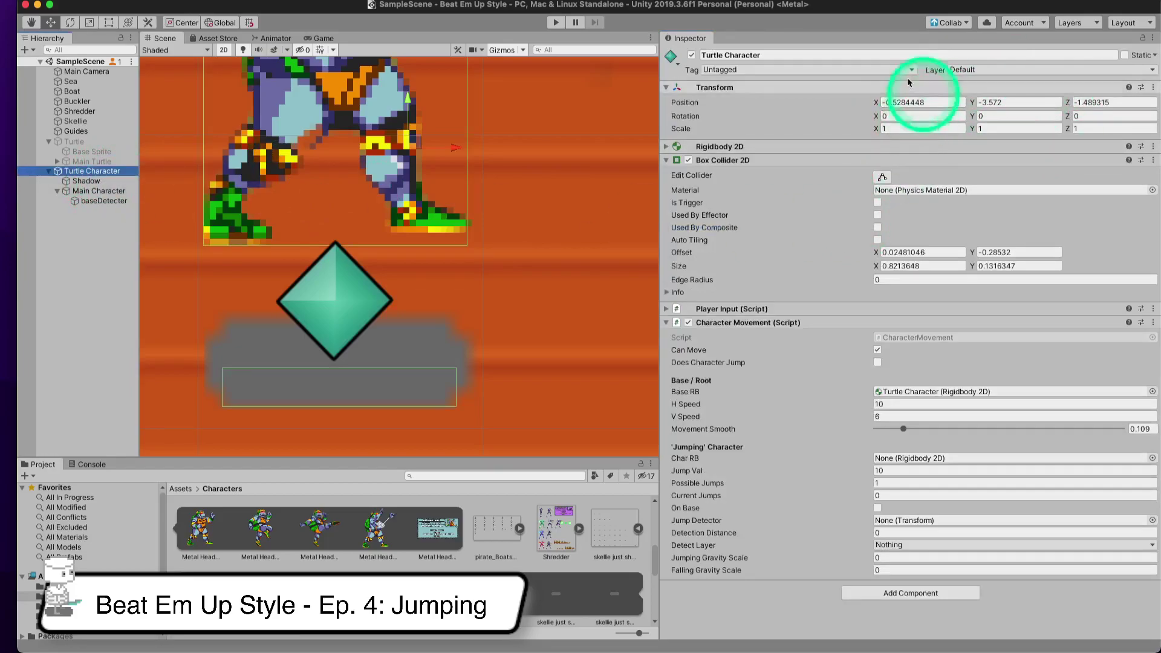
click(992, 71)
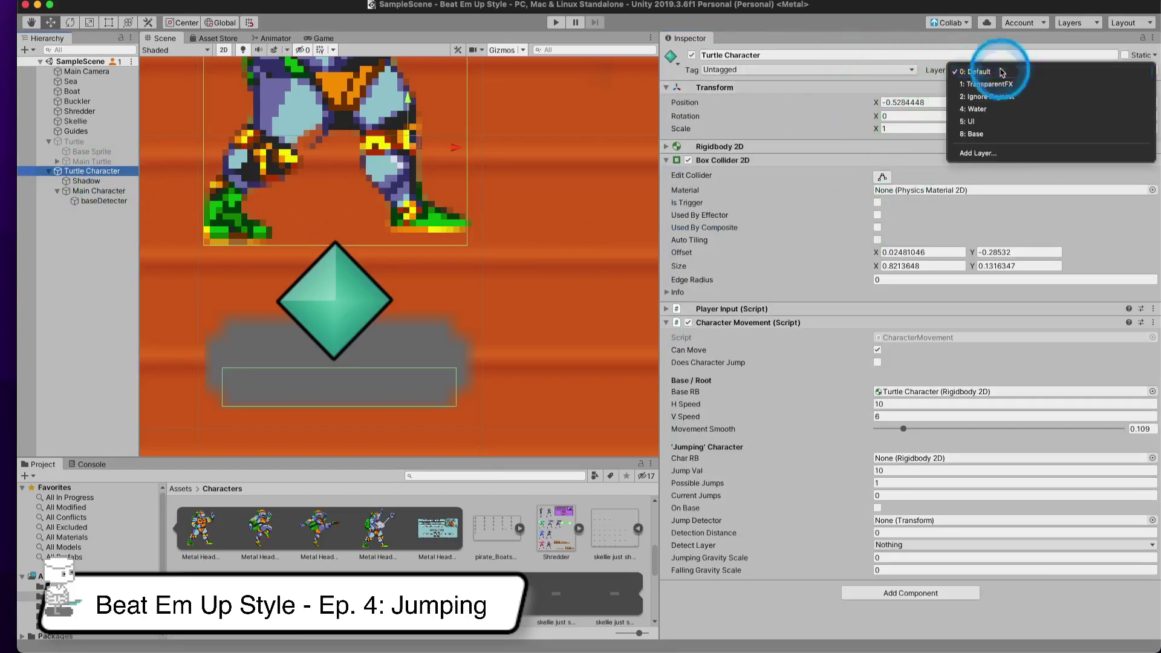
click(993, 143)
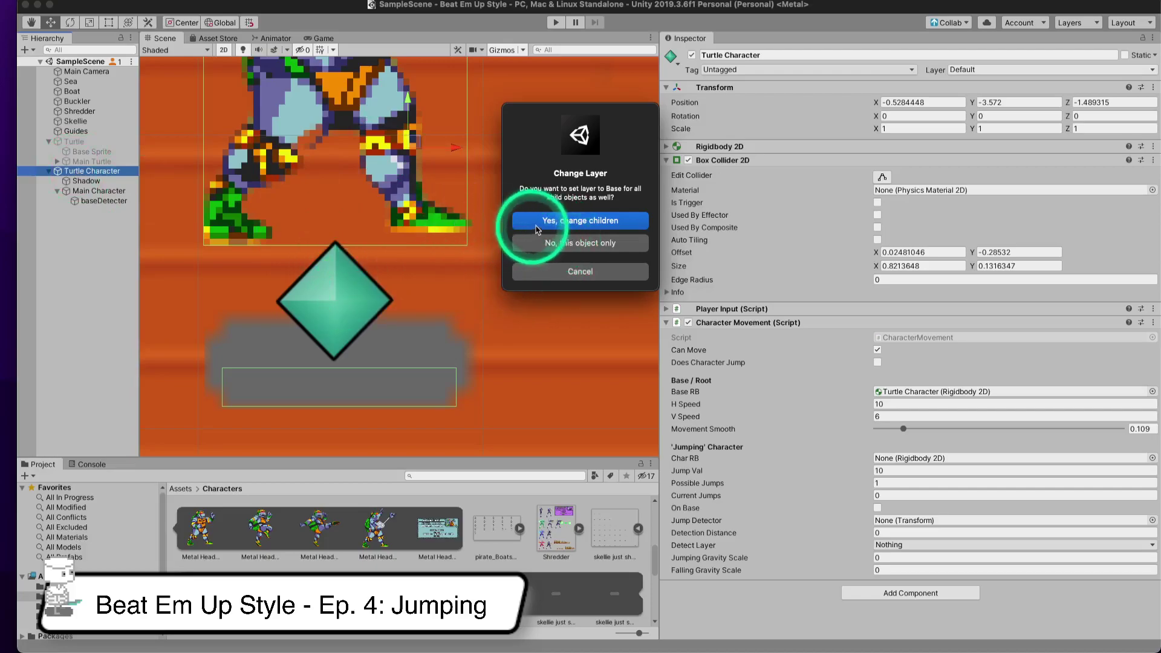
click(597, 251)
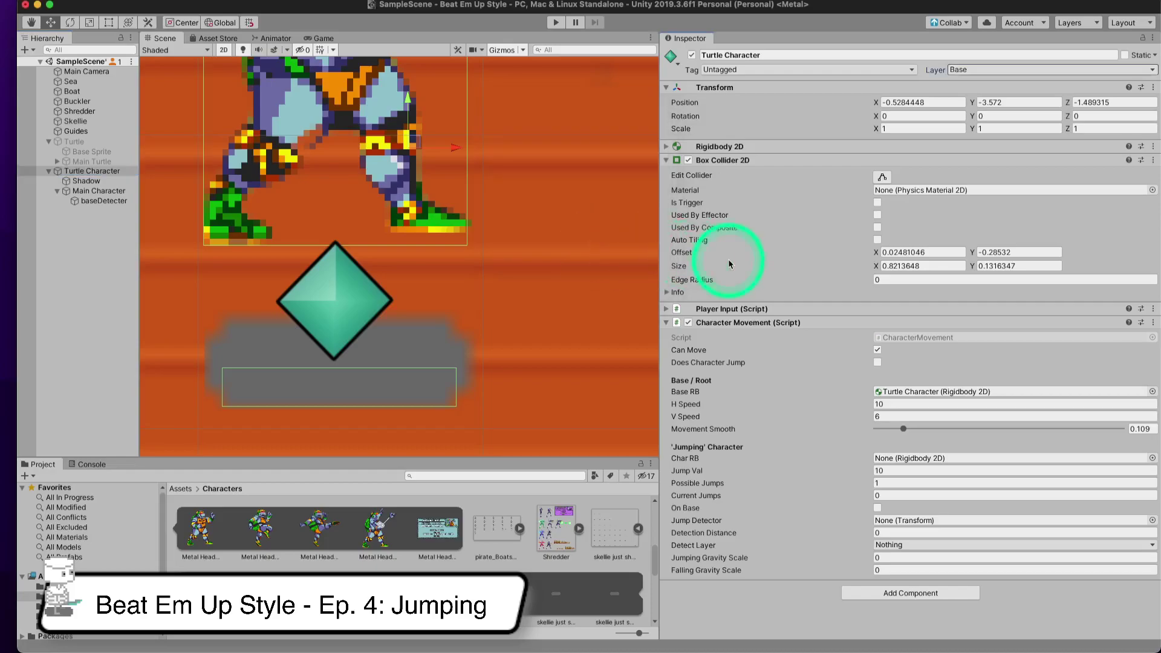
click(109, 181)
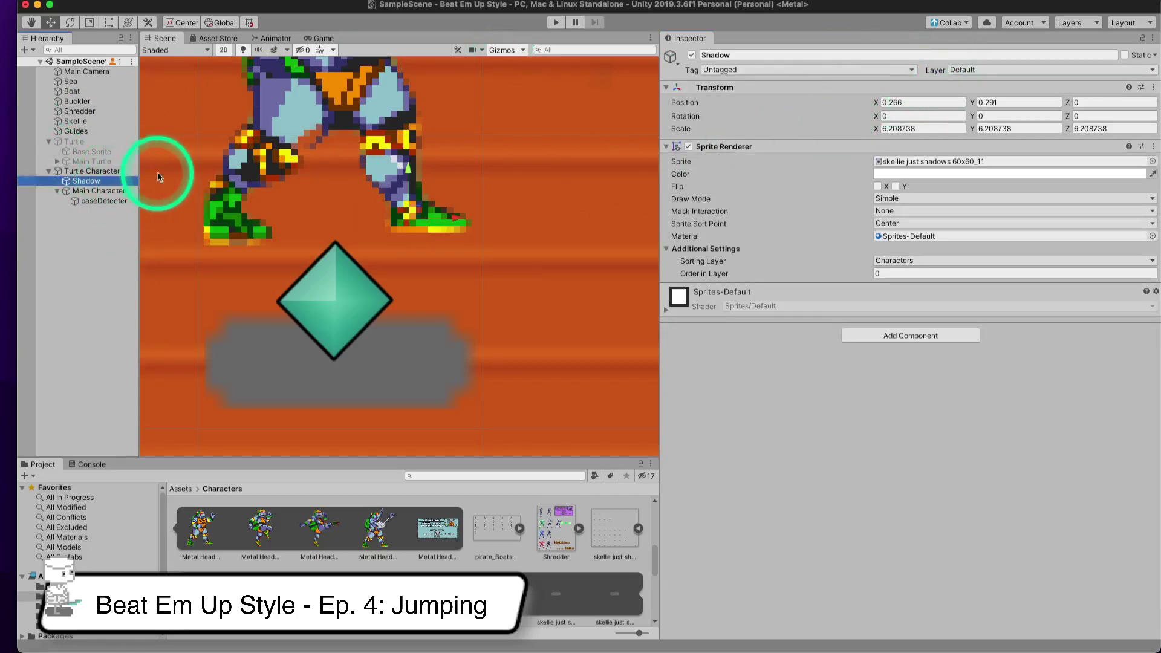
click(104, 191)
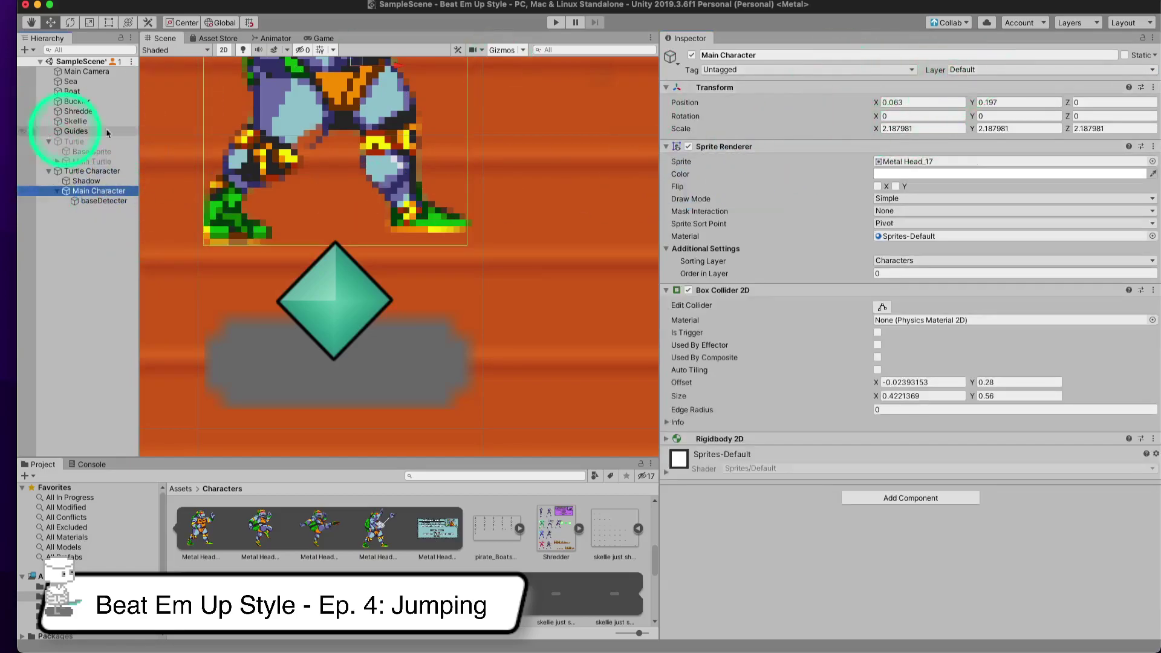
- Assign Main Character's Rigidbody 2D as the Char RB of Turtle Character's Character Movement script and enable Does Character Jump
click(72, 173)
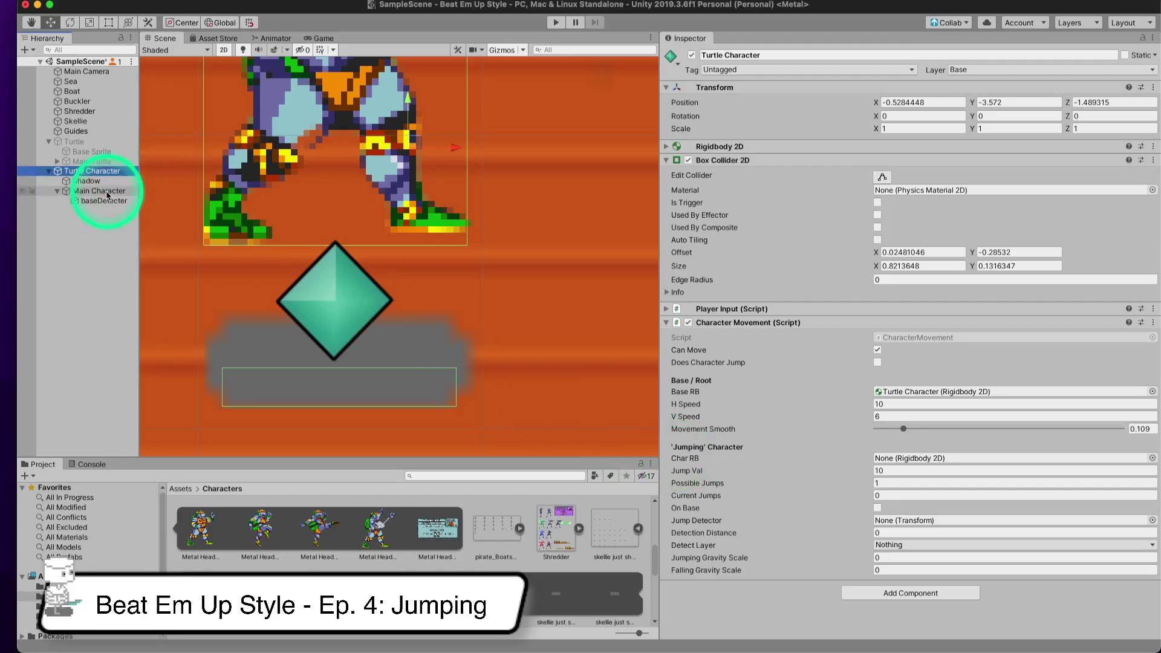
drag(107, 193, 909, 460)
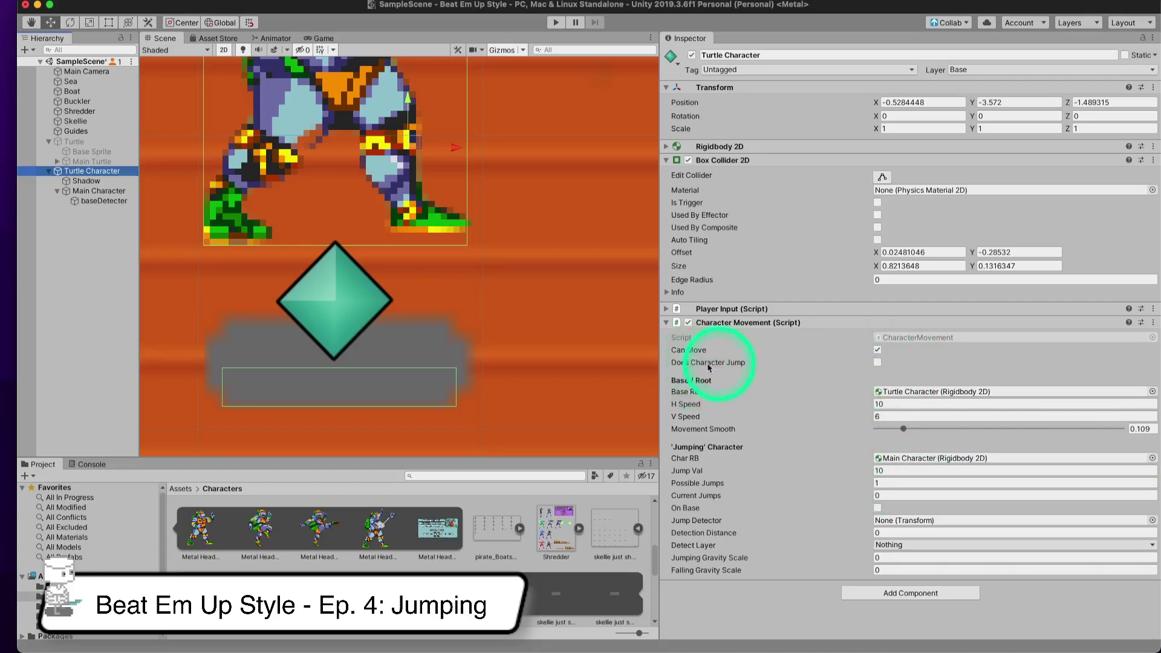
click(878, 362)
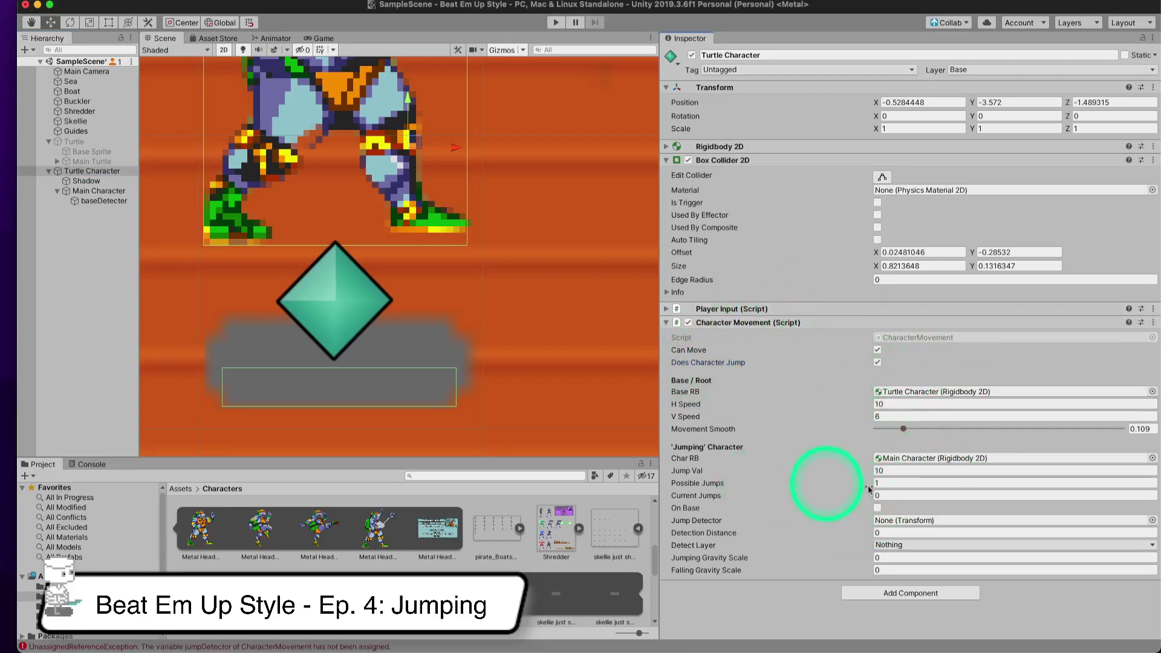
click(925, 484)
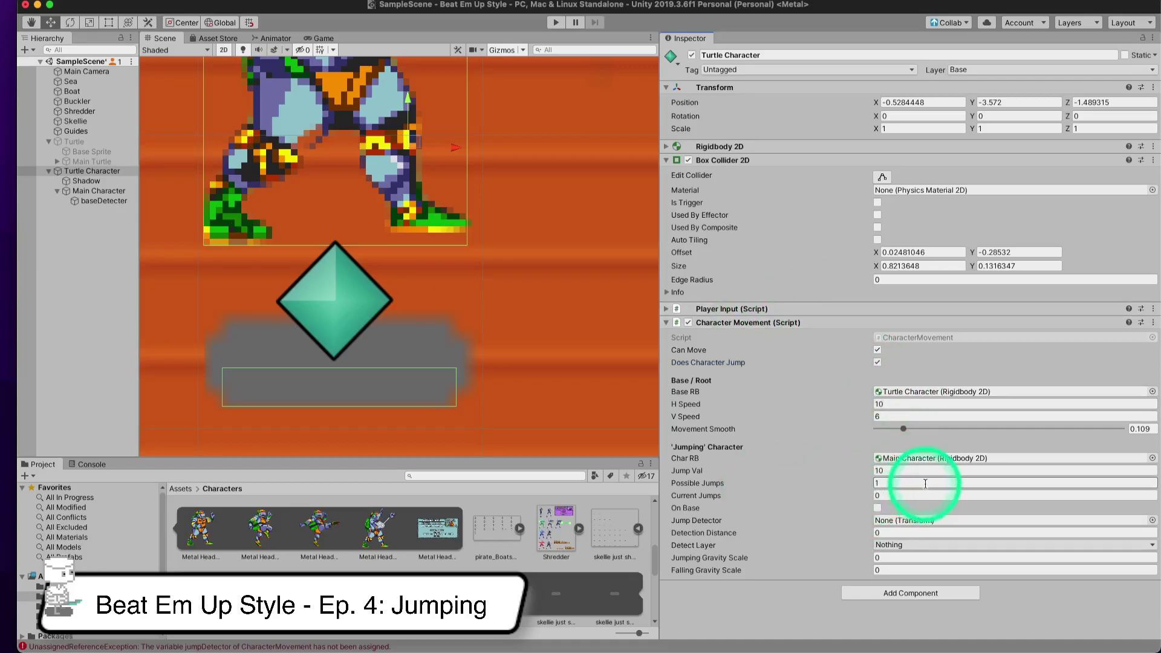
click(888, 472)
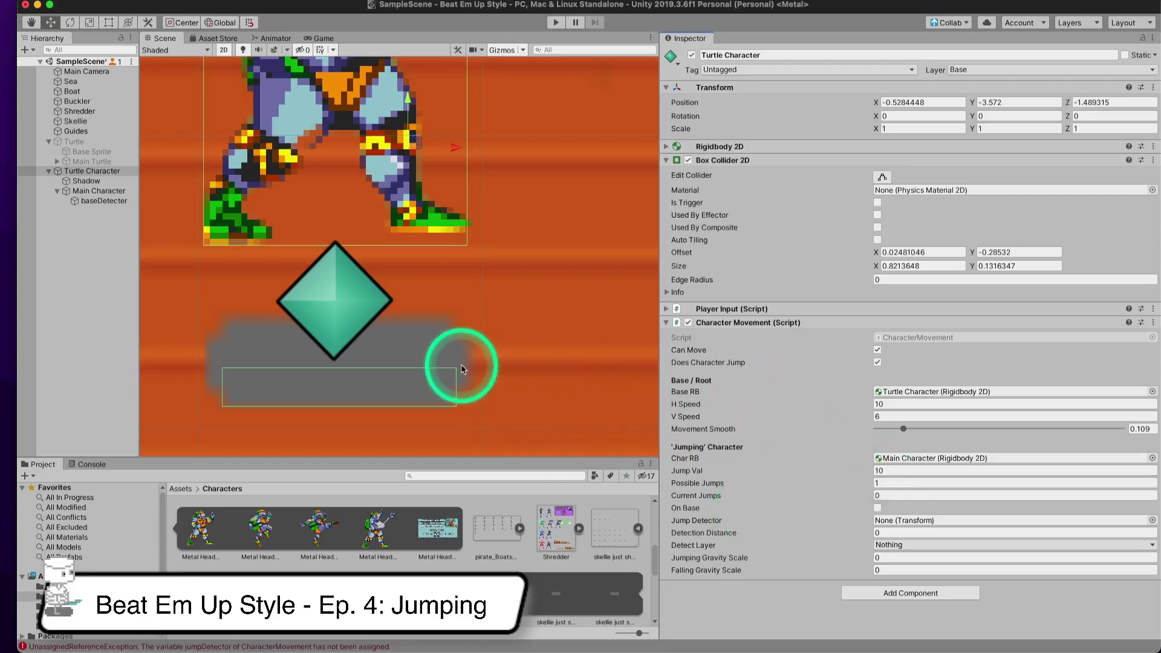
- Assign baseDetecter as the Jump Detector in Turtle Character's Character Movement script
scroll(463, 368, down, 3)
scroll(463, 368, down, 3)
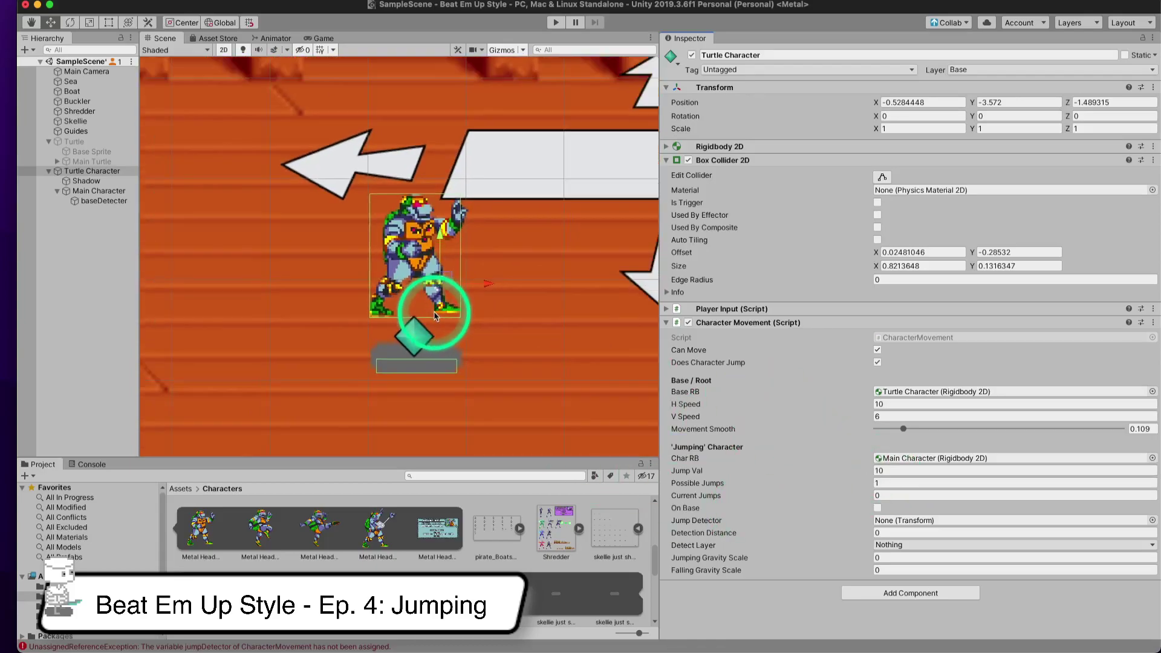
scroll(480, 343, up, 4)
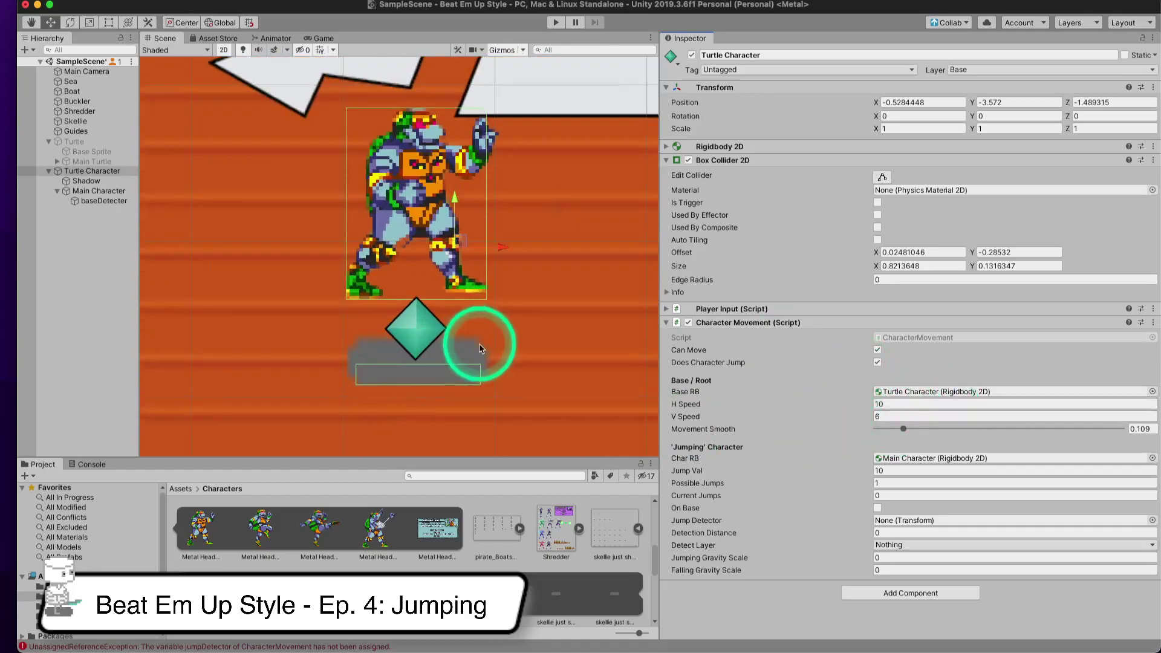
scroll(480, 350, up, 1)
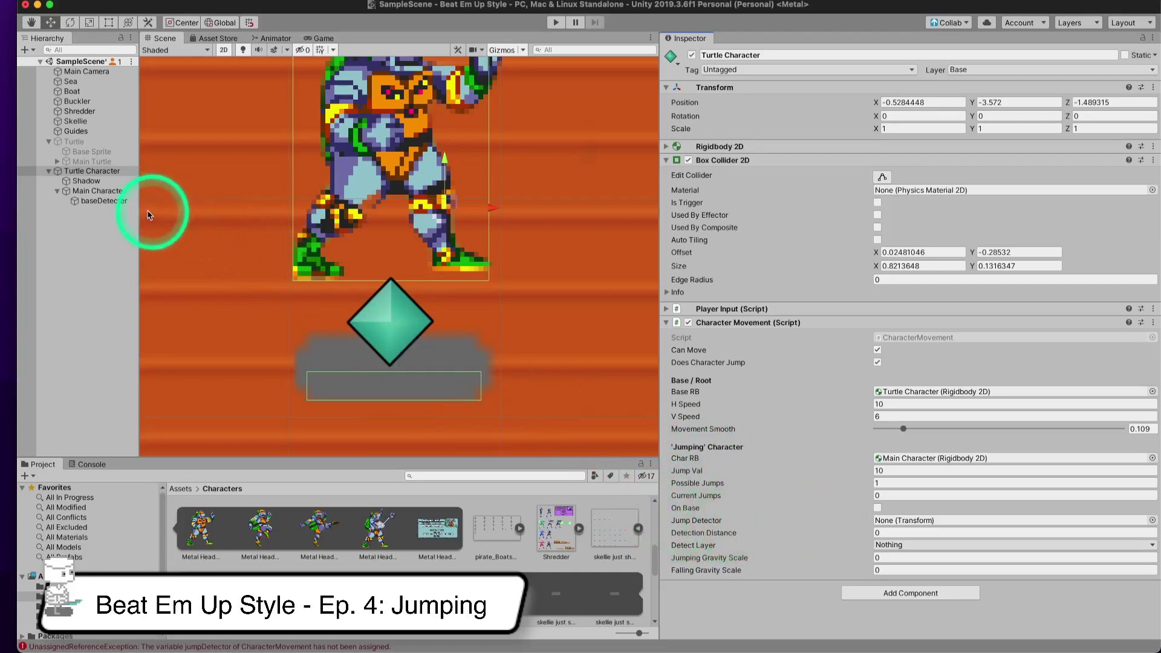
drag(103, 208, 932, 524)
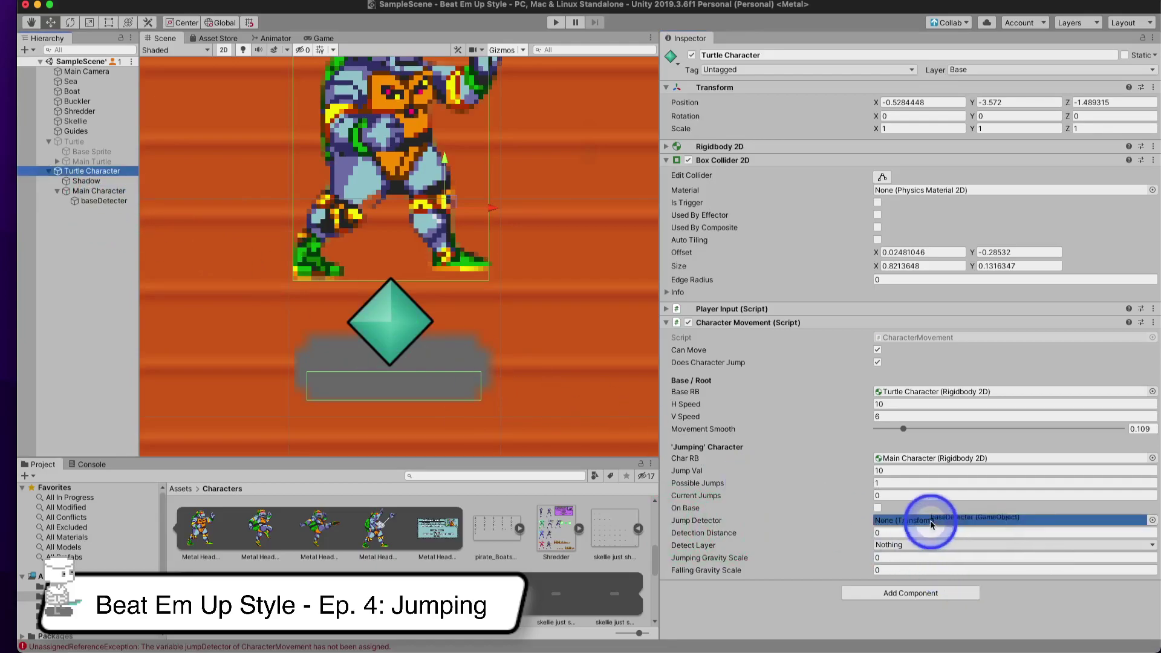
drag(932, 524, 933, 521)
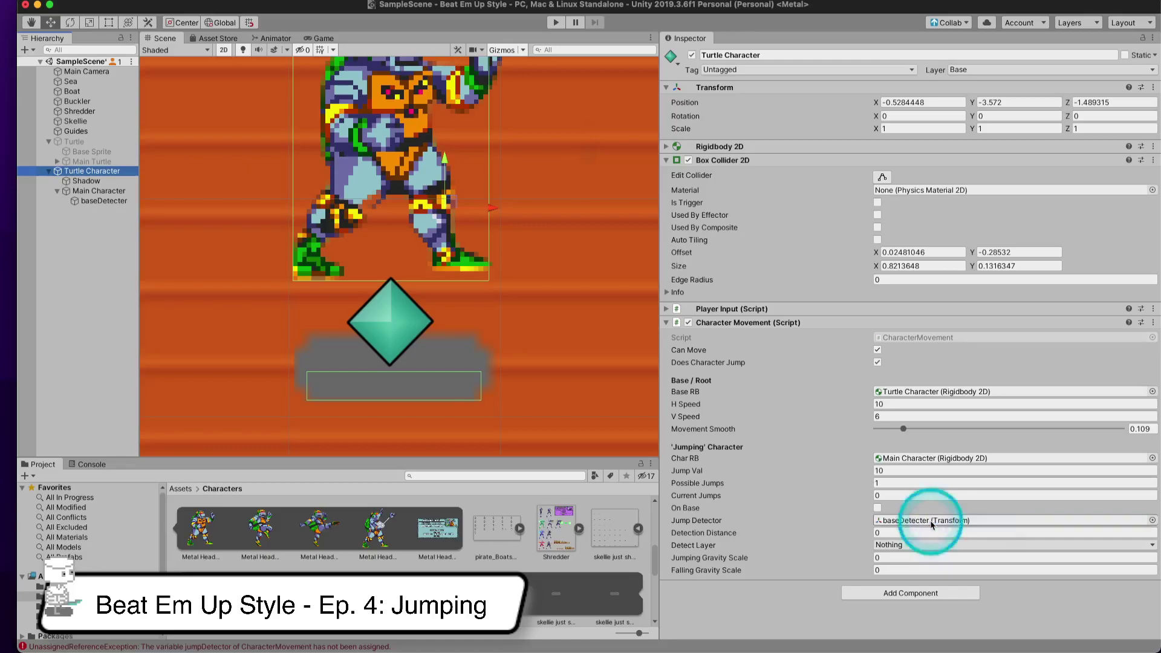
- Raise baseDetecter slightly to about Y 0.018 between Main Character's feet, and check its placement against Turtle Character's colliders
click(100, 203)
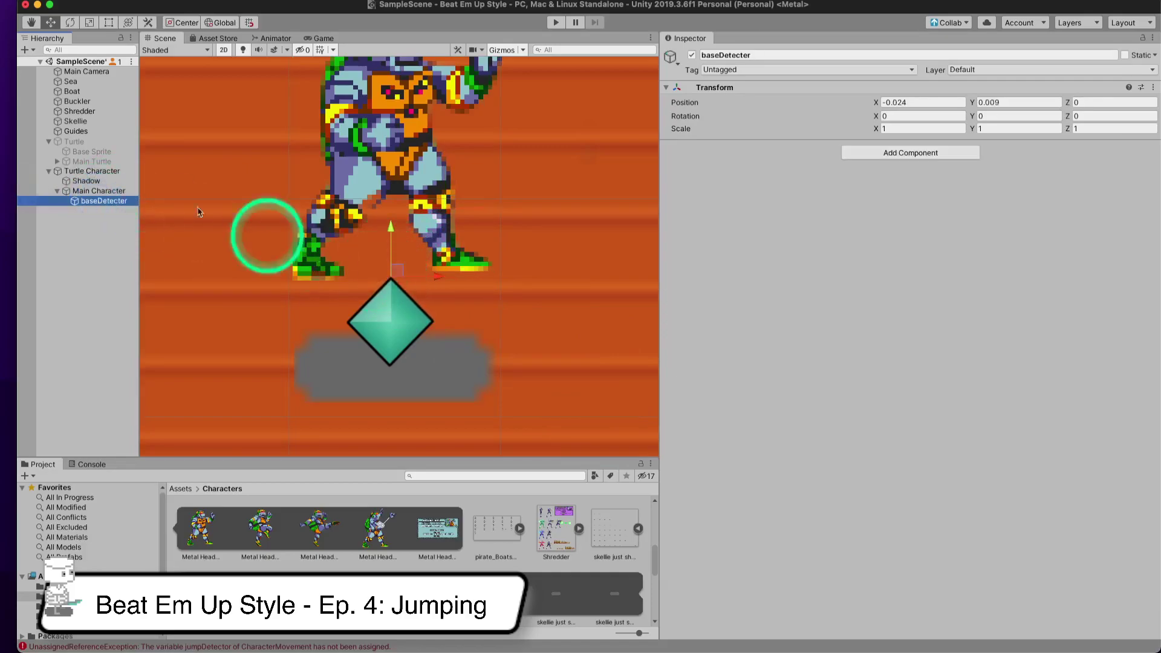
drag(394, 235, 396, 230)
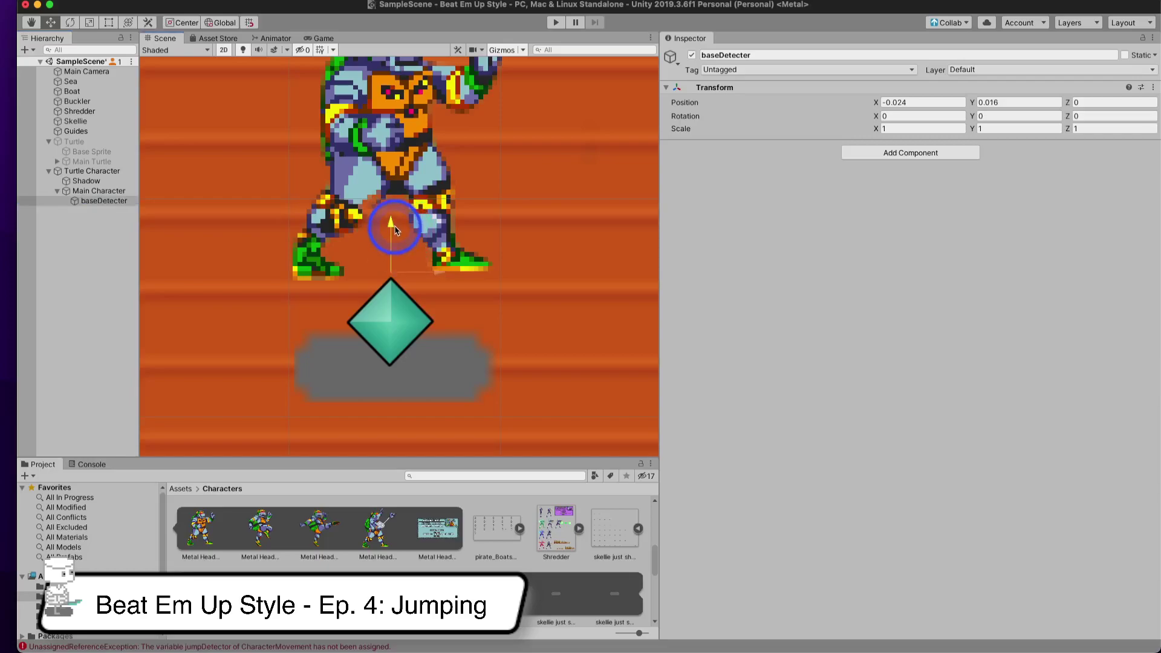
click(117, 173)
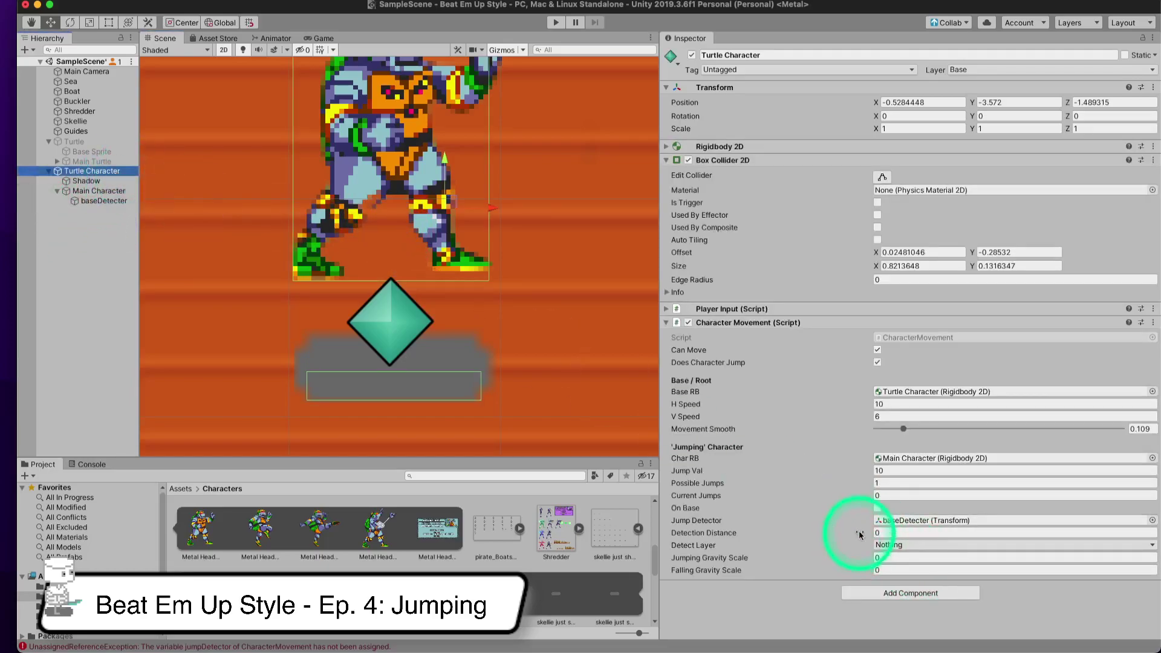
scroll(500, 296, down, 2)
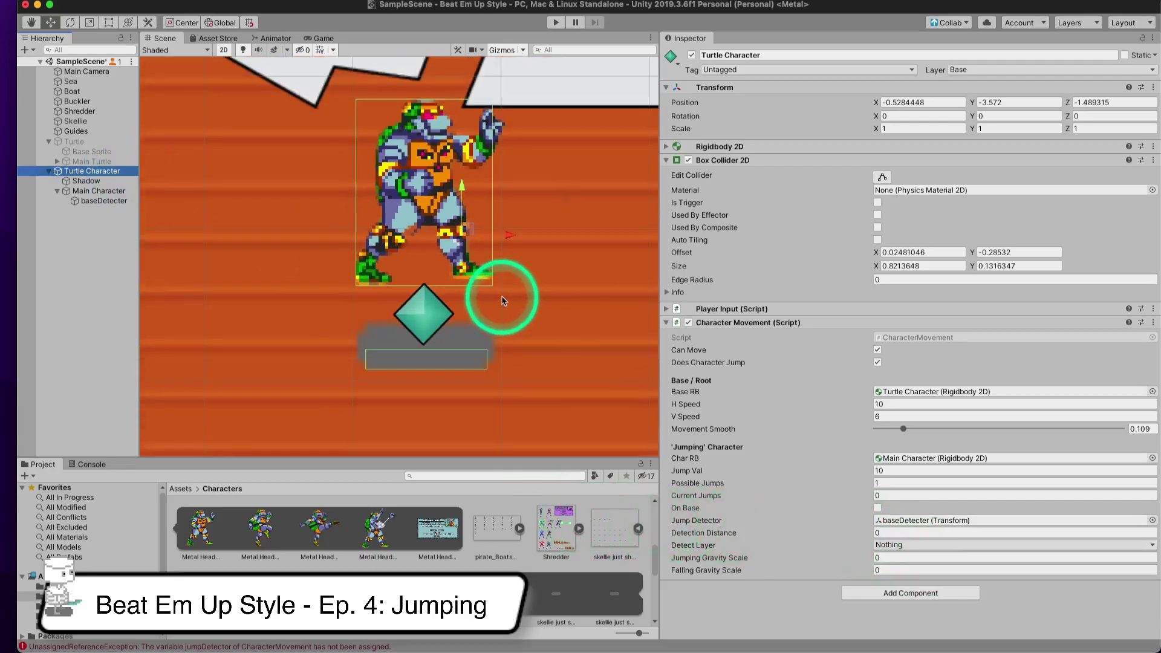
scroll(568, 298, down, 1)
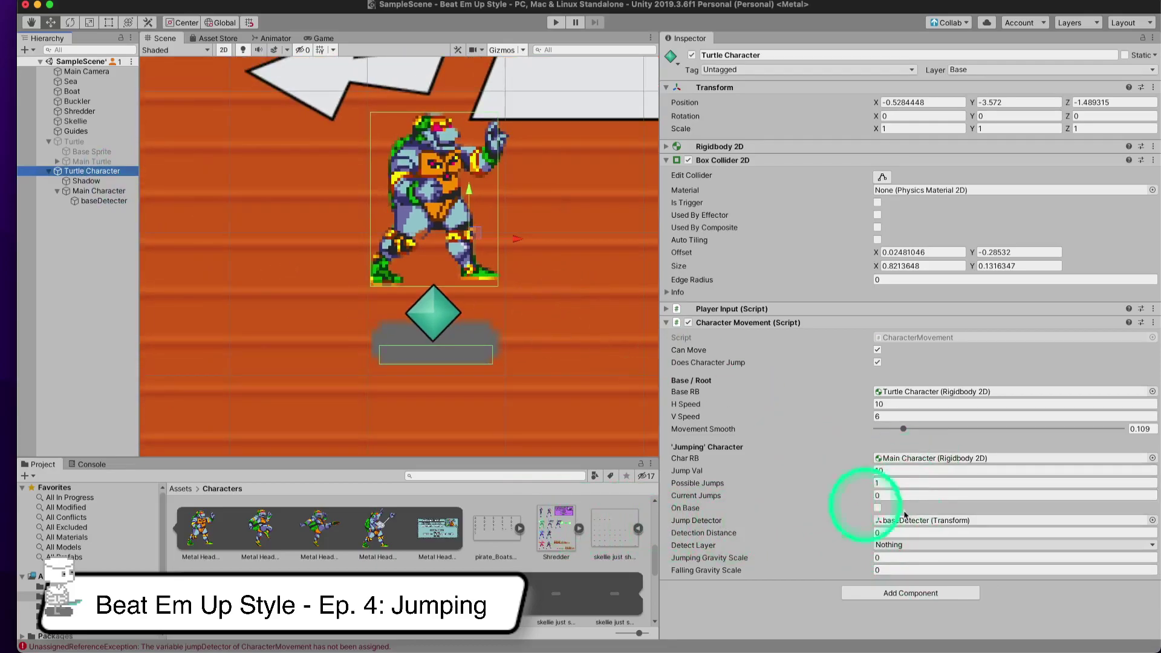
scroll(417, 297, down, 2)
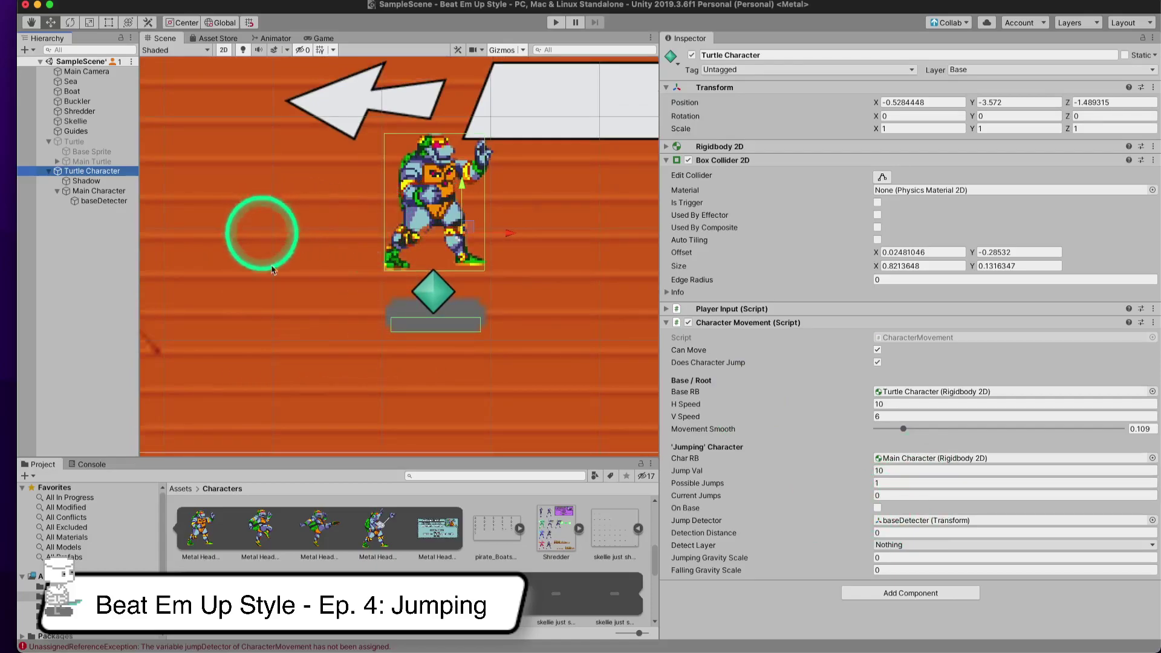
scroll(482, 260, up, 3)
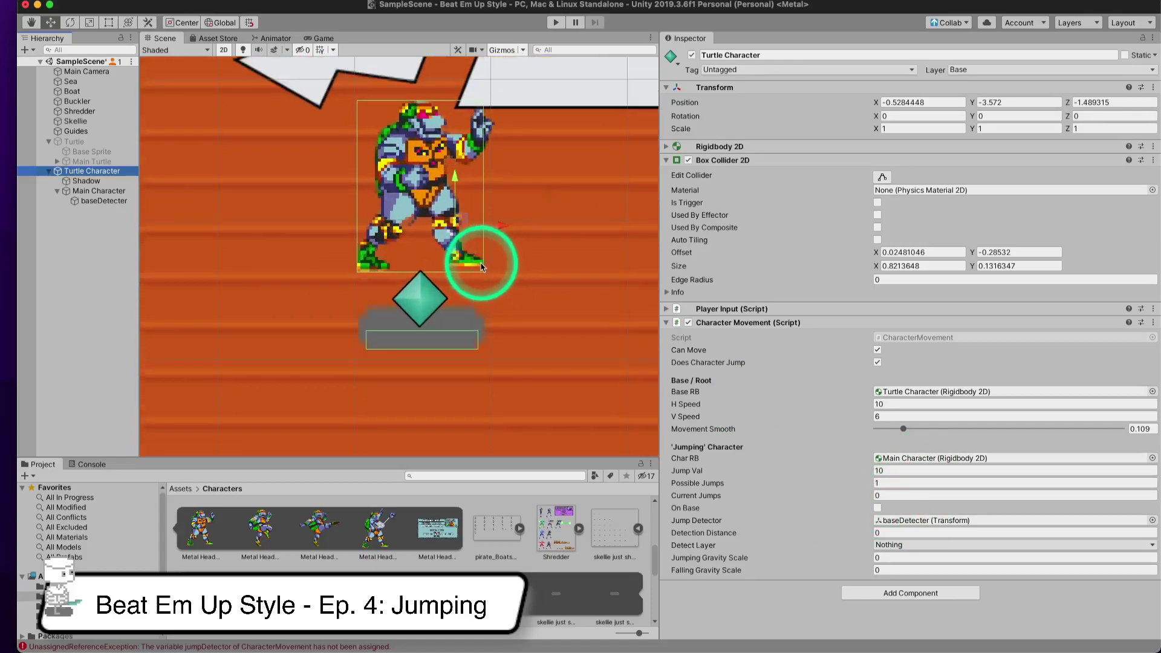
scroll(473, 272, up, 2)
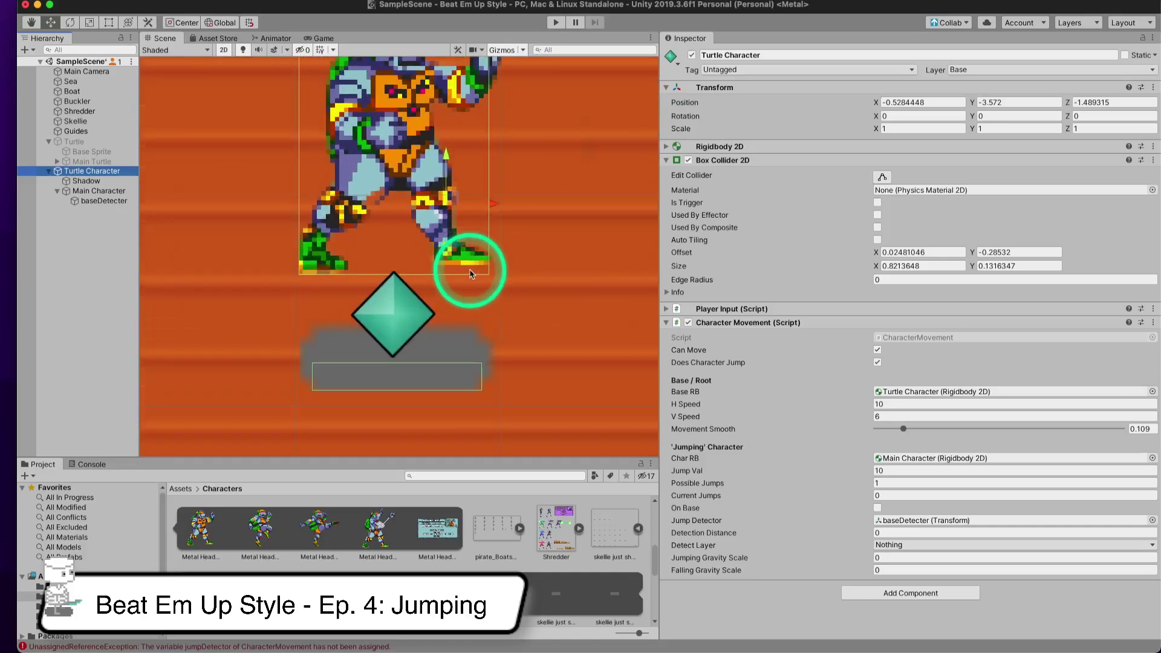
click(118, 204)
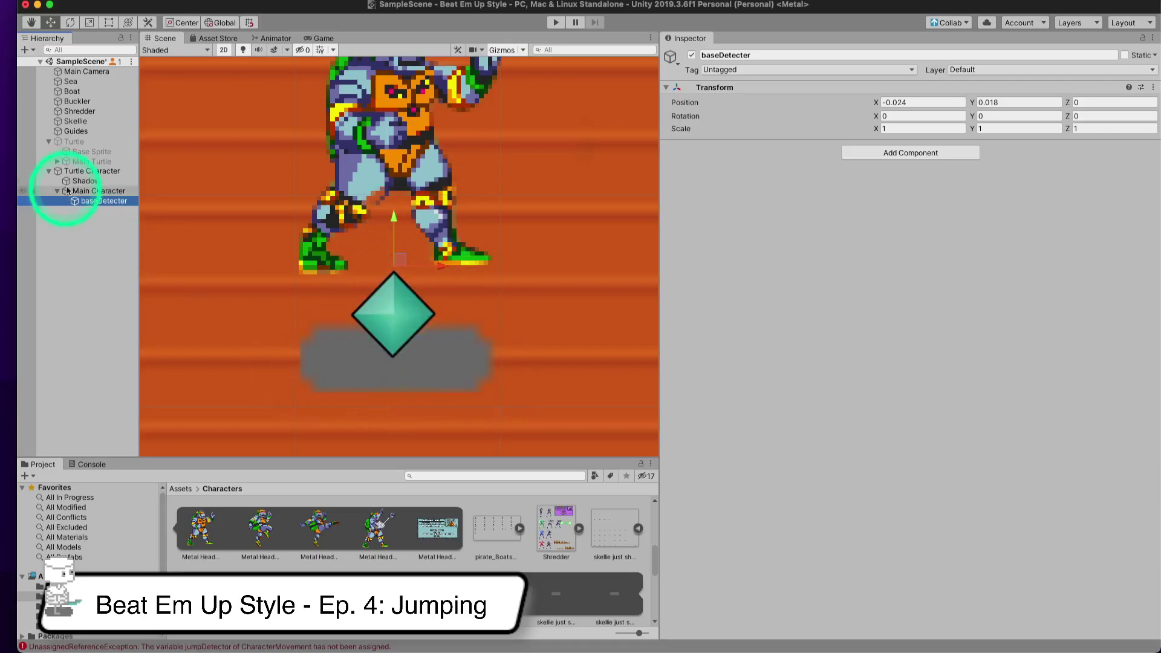
- Set the Detection Distance of Turtle Character's Character Movement script to 0.1
click(91, 171)
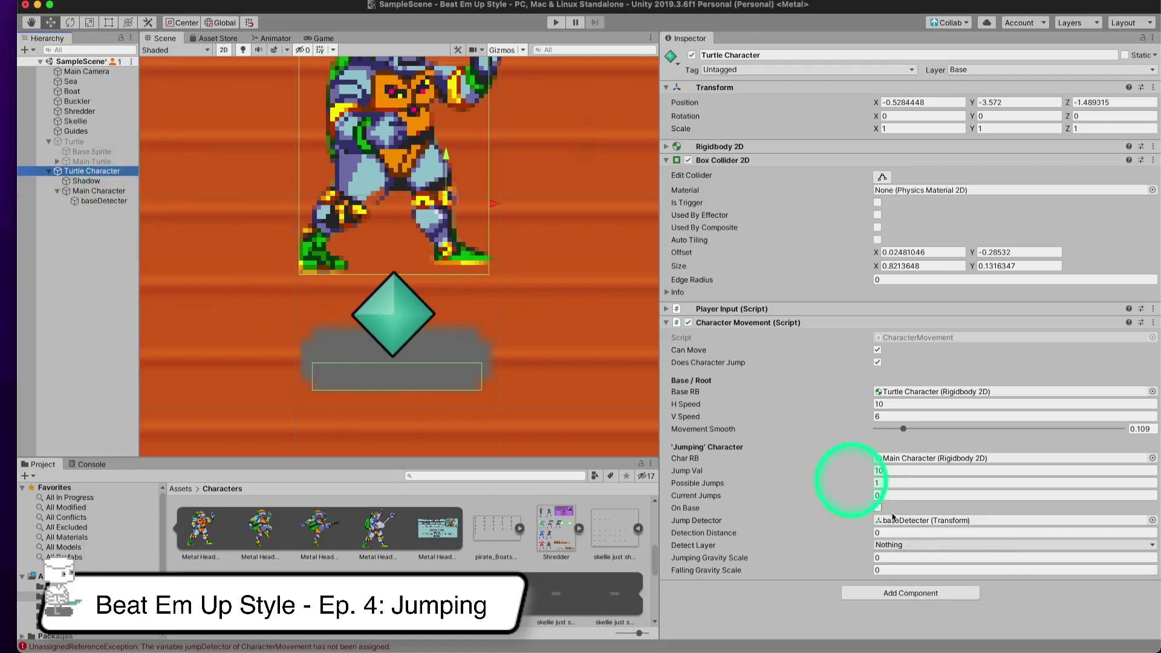
click(882, 530)
click(776, 535)
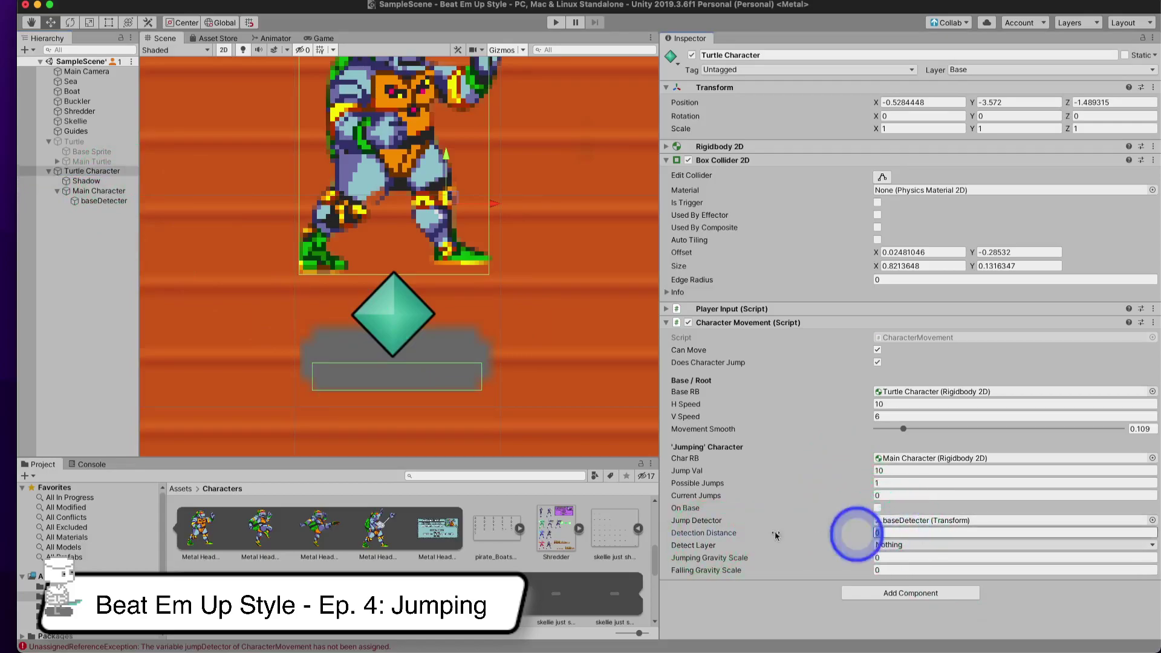
text(.0)
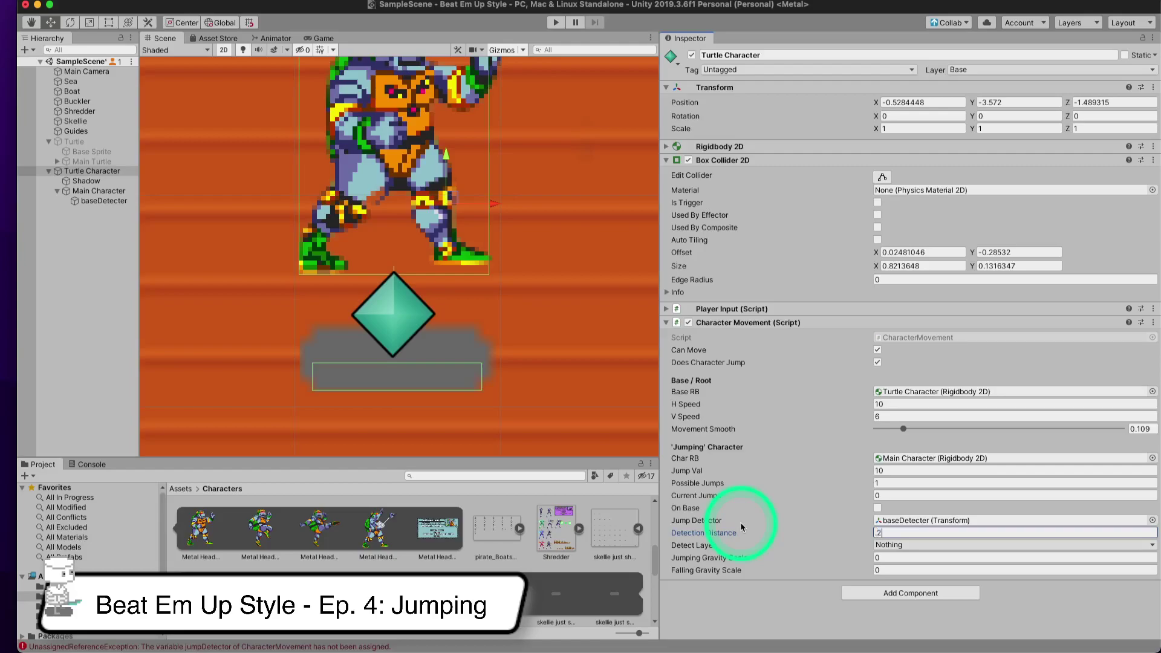
key(BackSpace)
text(1)
key(Return)
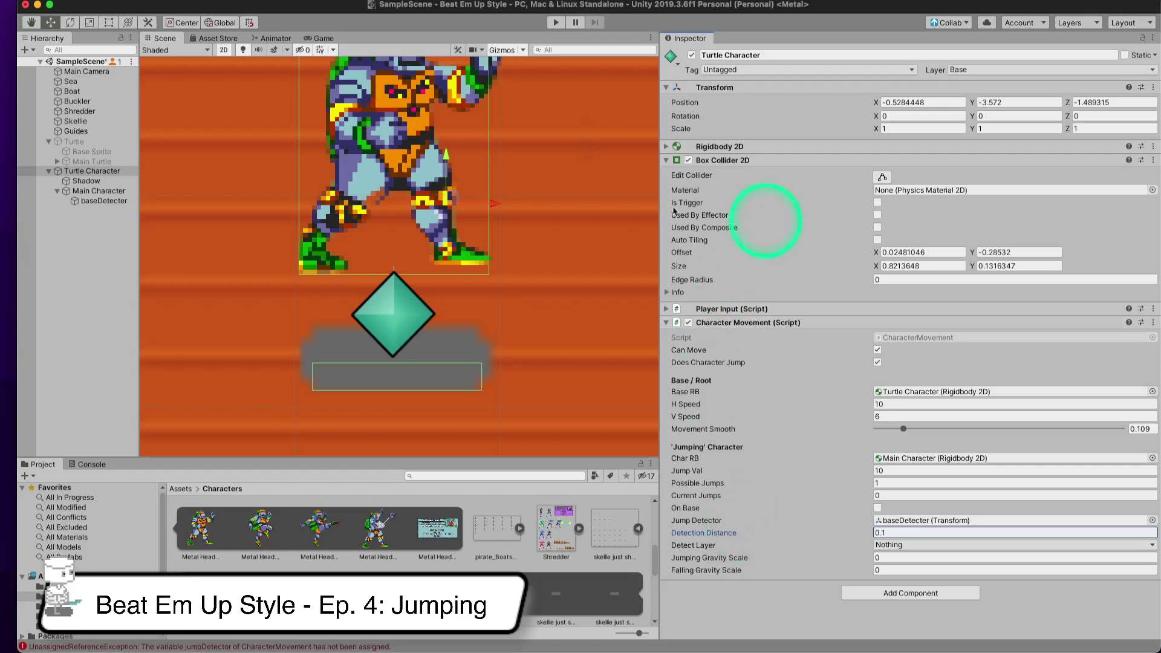
- Examine the detection line at baseDetecter against the lower edge of Main Character's collider and the base collider on the shadow
scroll(399, 275, up, 10)
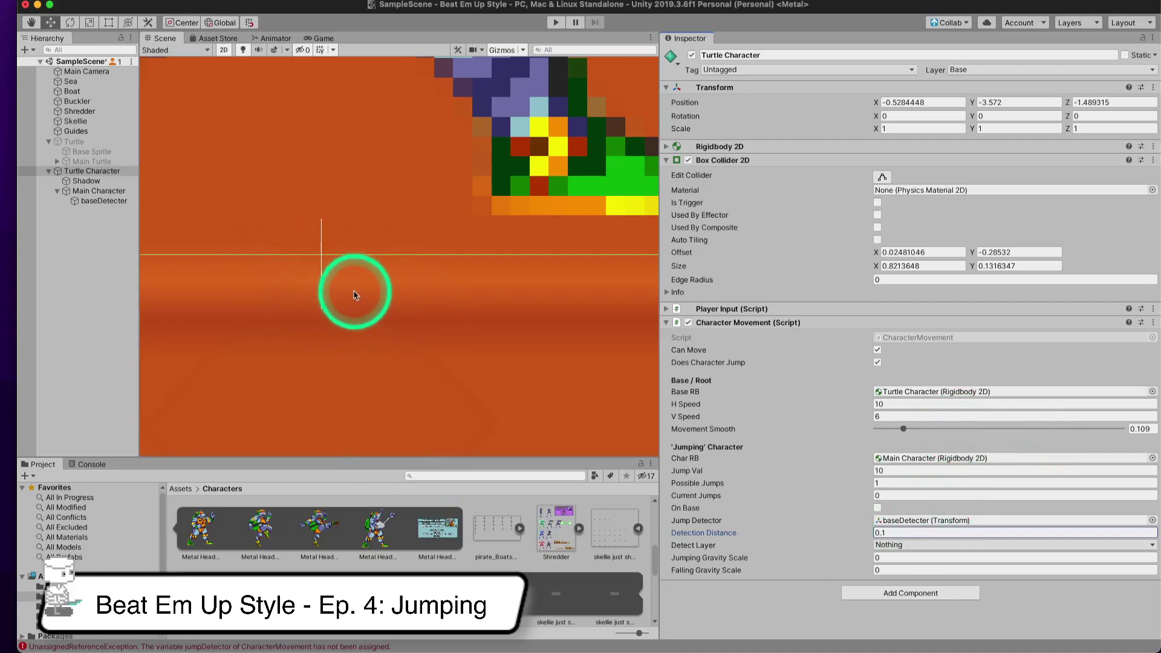
scroll(358, 296, down, 2)
scroll(358, 296, down, 2)
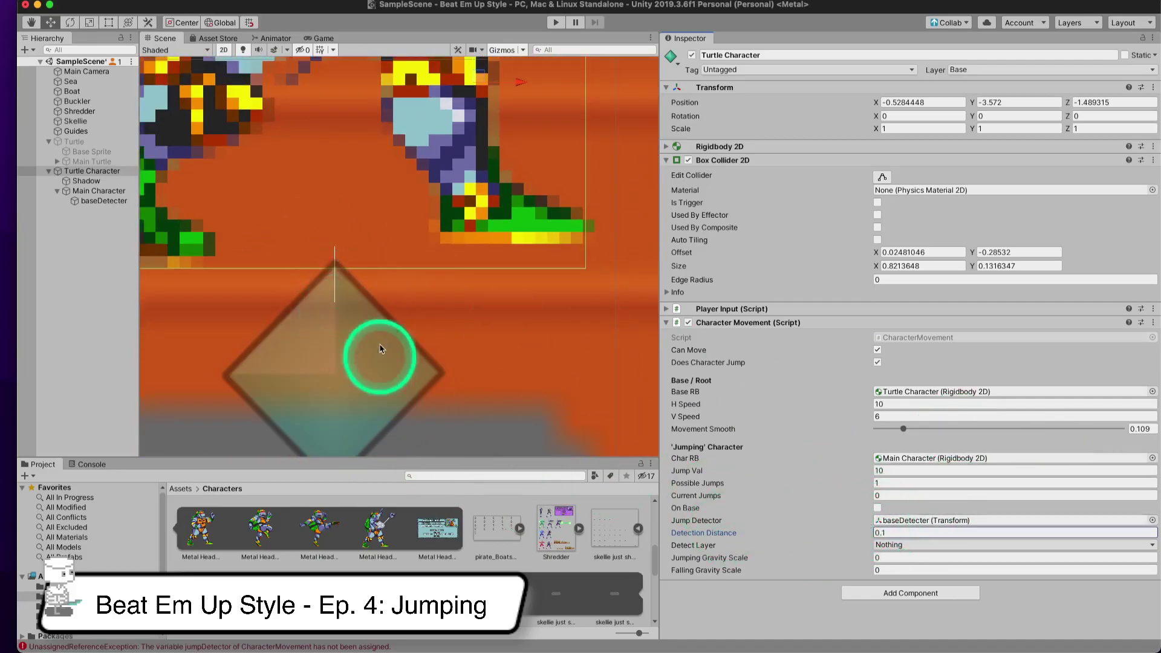
click(923, 533)
double_click(922, 532)
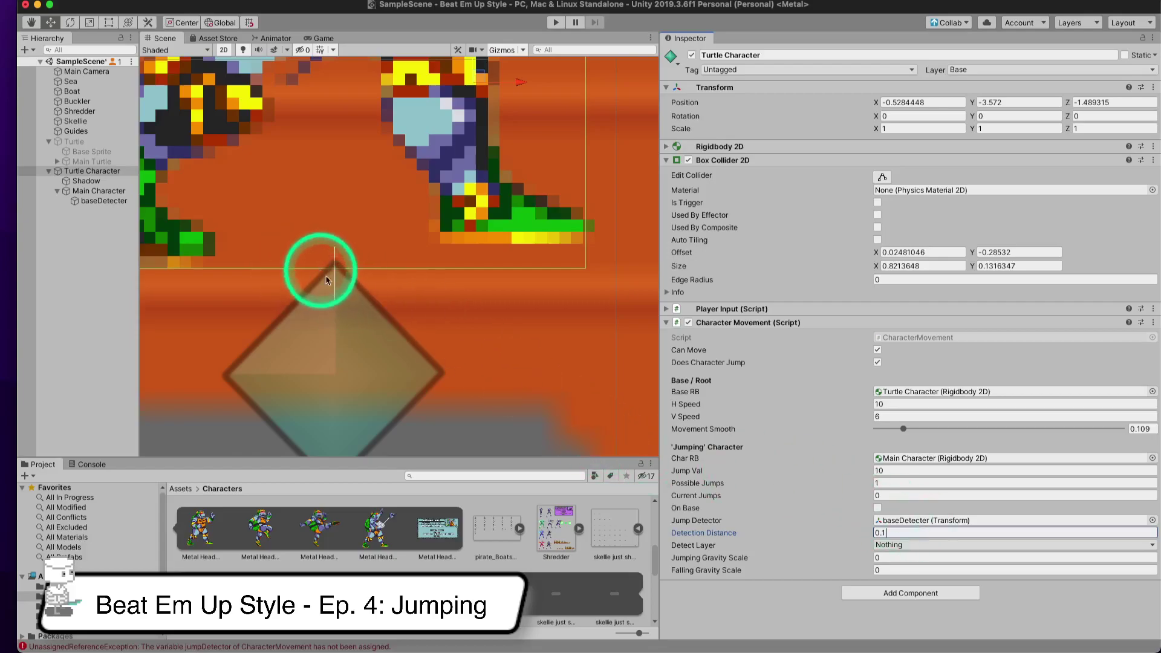
scroll(326, 295, down, 3)
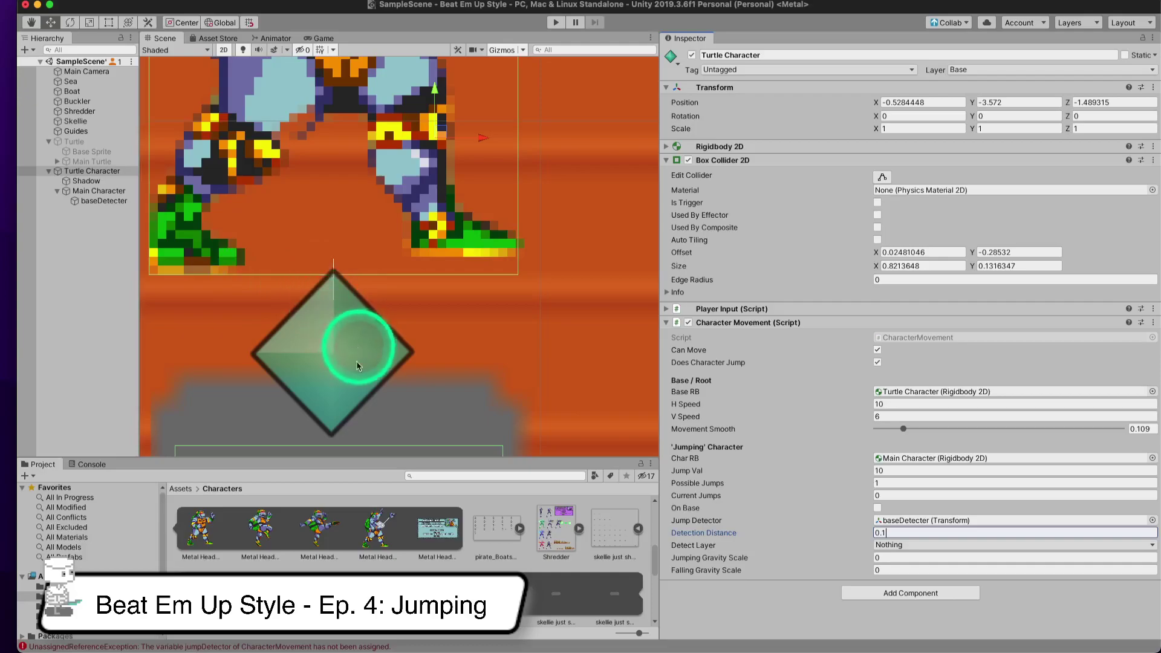
scroll(400, 346, down, 1)
middle_drag(374, 423, 388, 279)
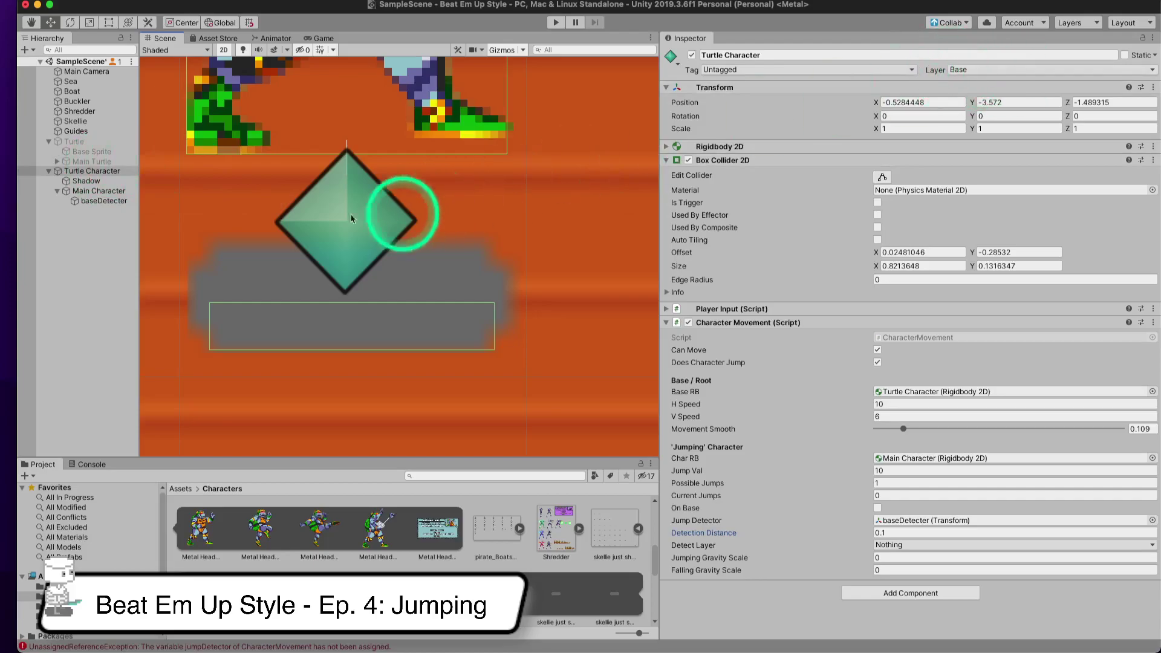
- Set the Detect Layer of Turtle Character's Character Movement script to Base
click(908, 547)
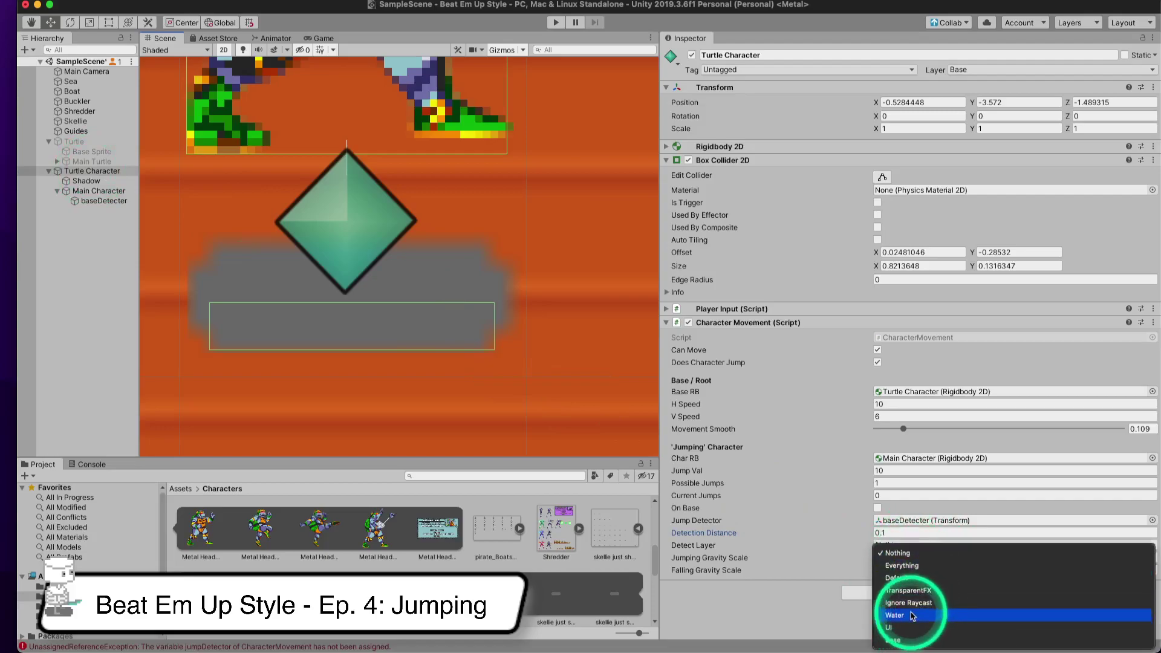
click(901, 641)
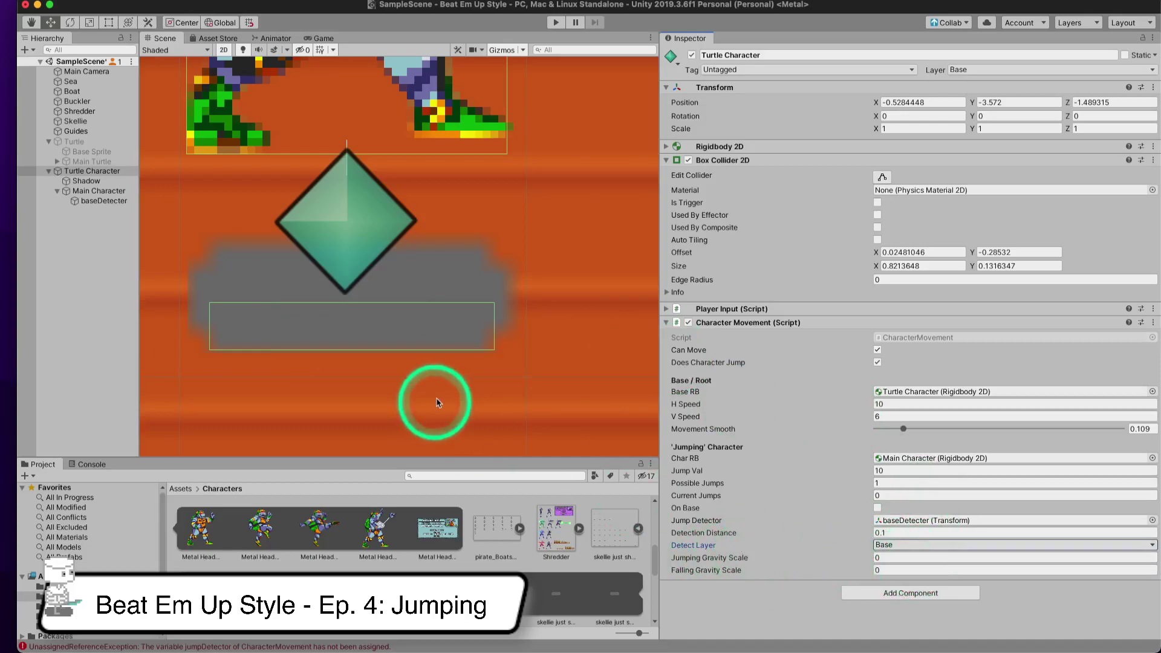
scroll(448, 381, down, 5)
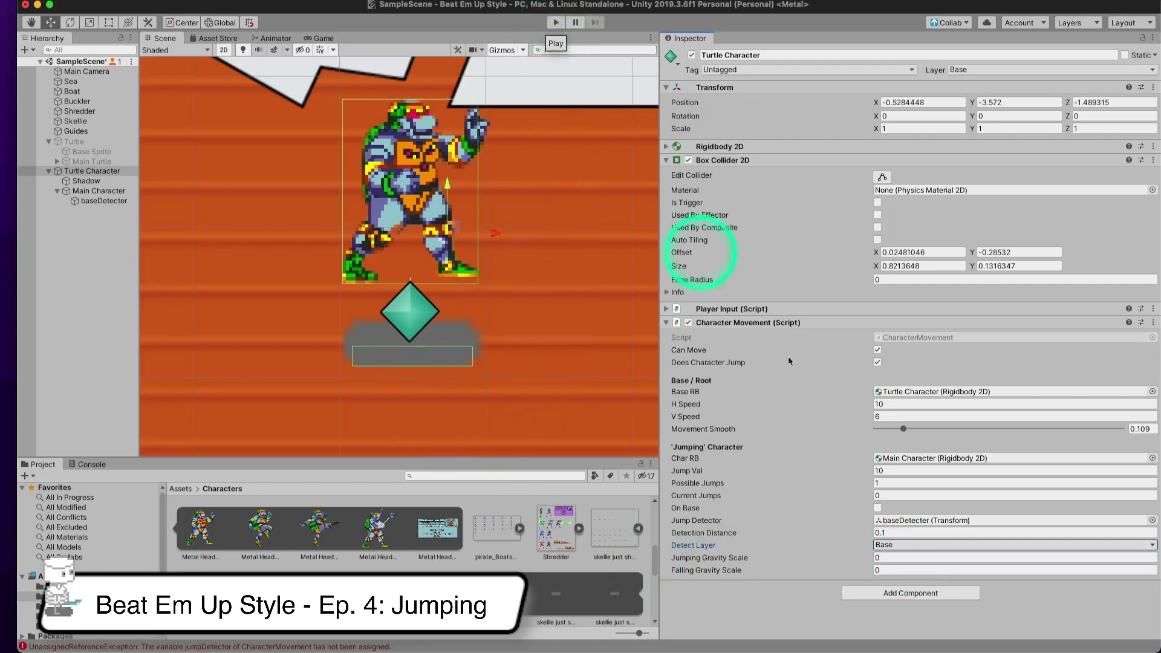
- Set the Jumping Gravity Scale to 1 and the Falling Gravity Scale to 1.5 for Turtle Character
click(885, 557)
text(1)
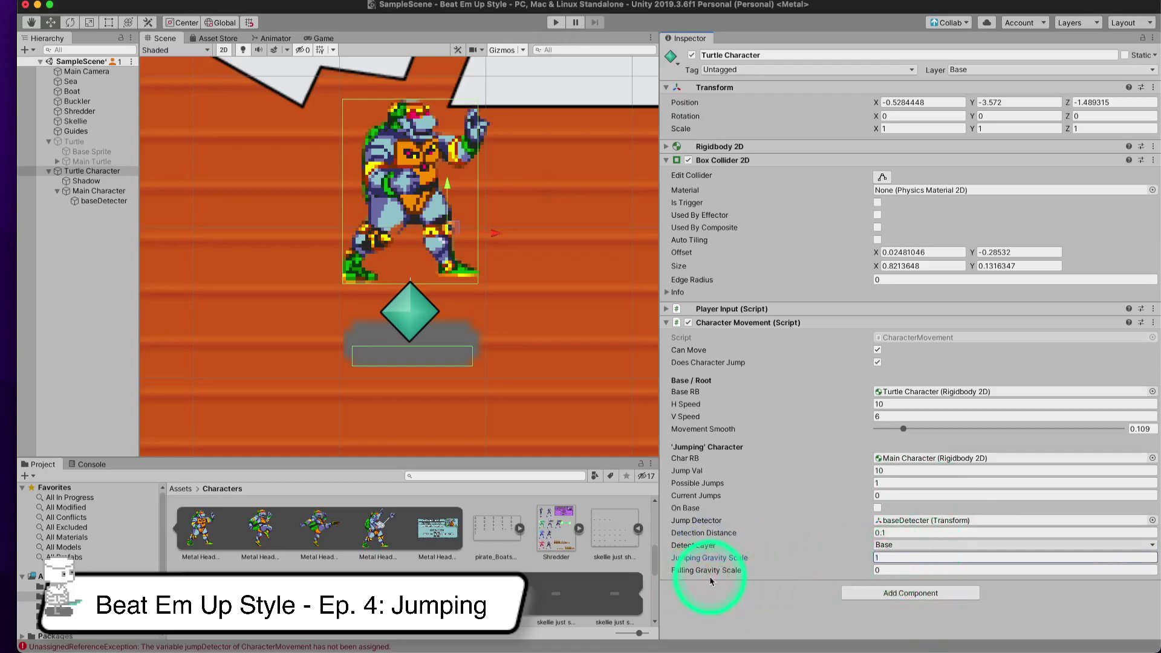
click(887, 570)
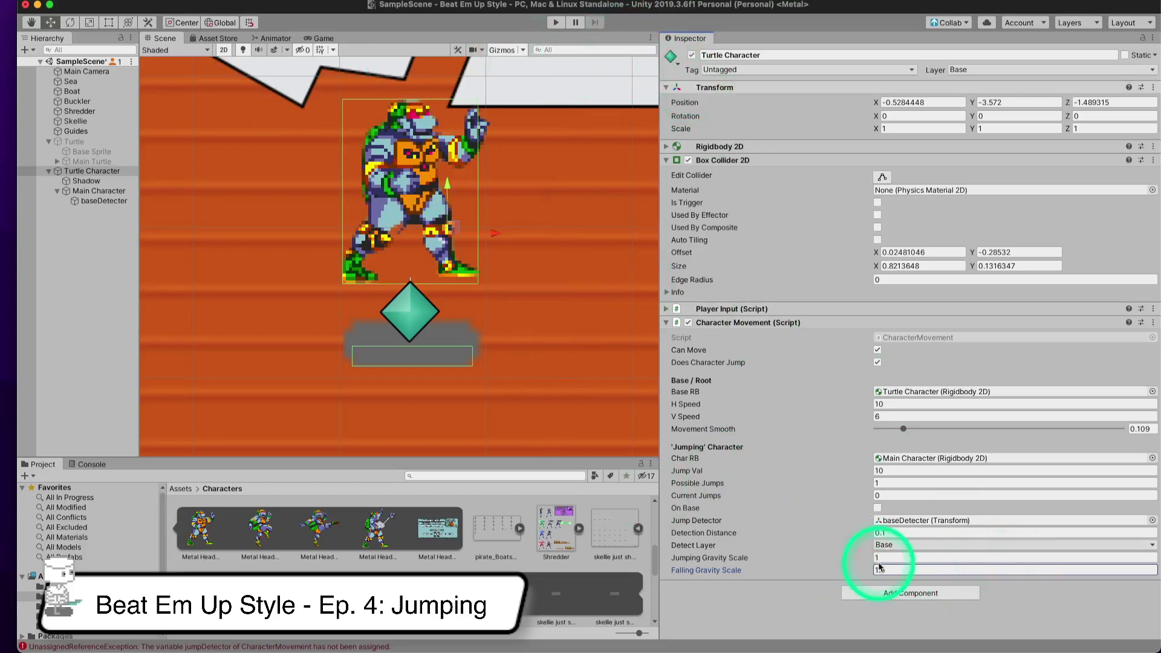
text(1.5)
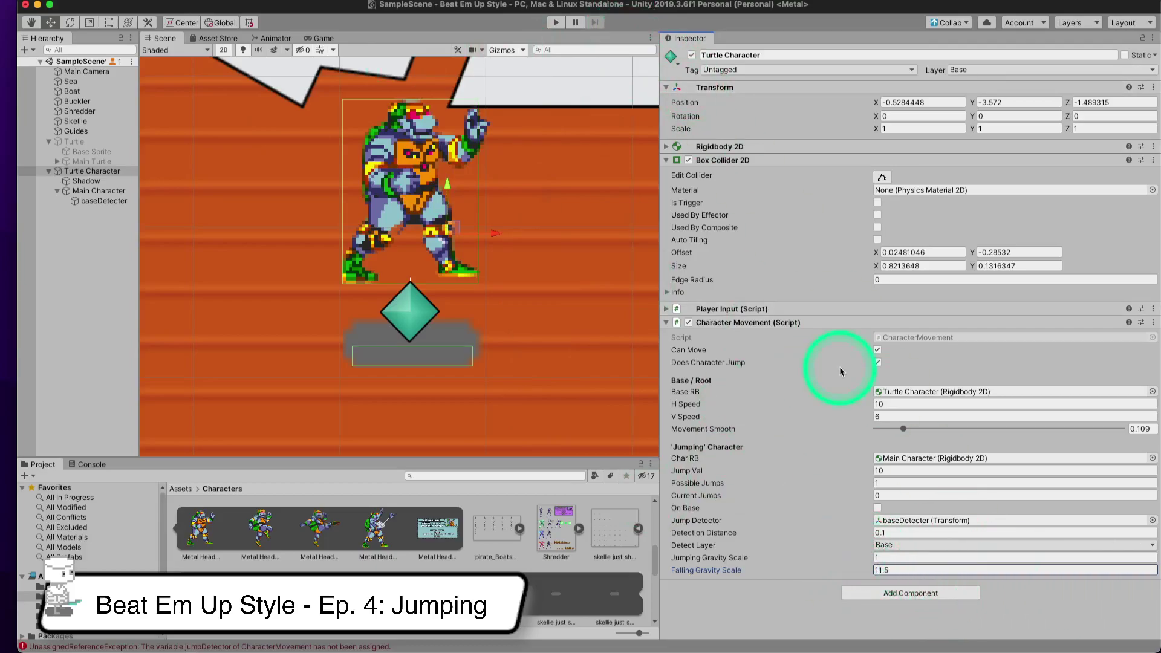
key(Delete)
key(Delete)
key(Delete)
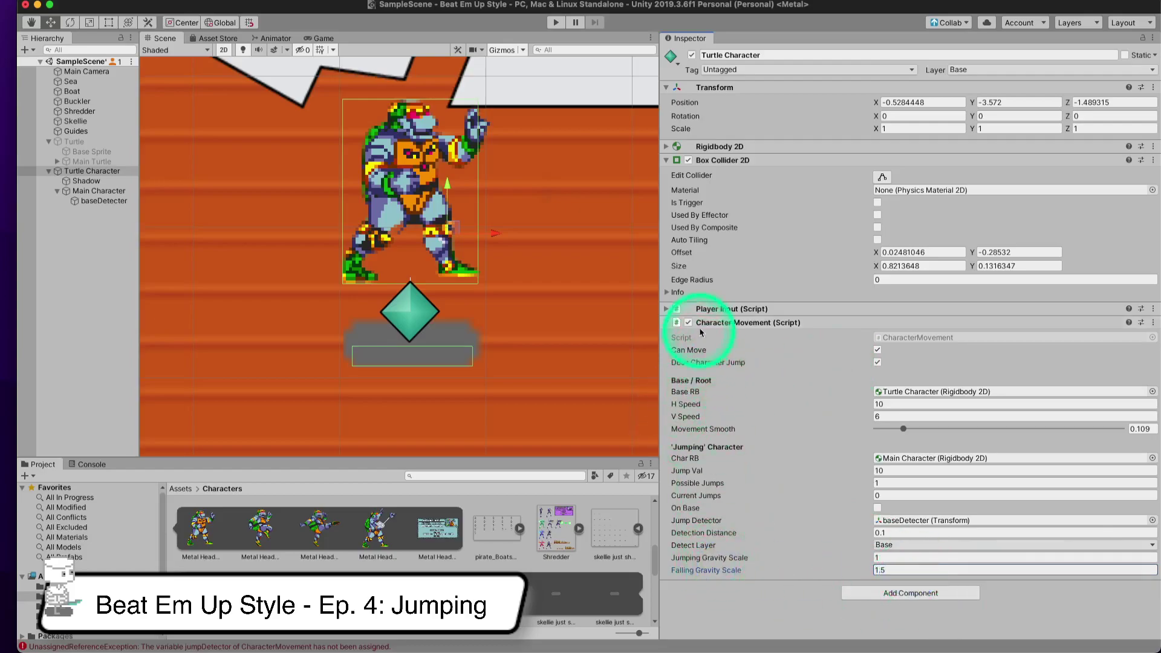
- Set the Jump Button of Turtle Character's Player Input script to Space and run a brief play test
click(666, 309)
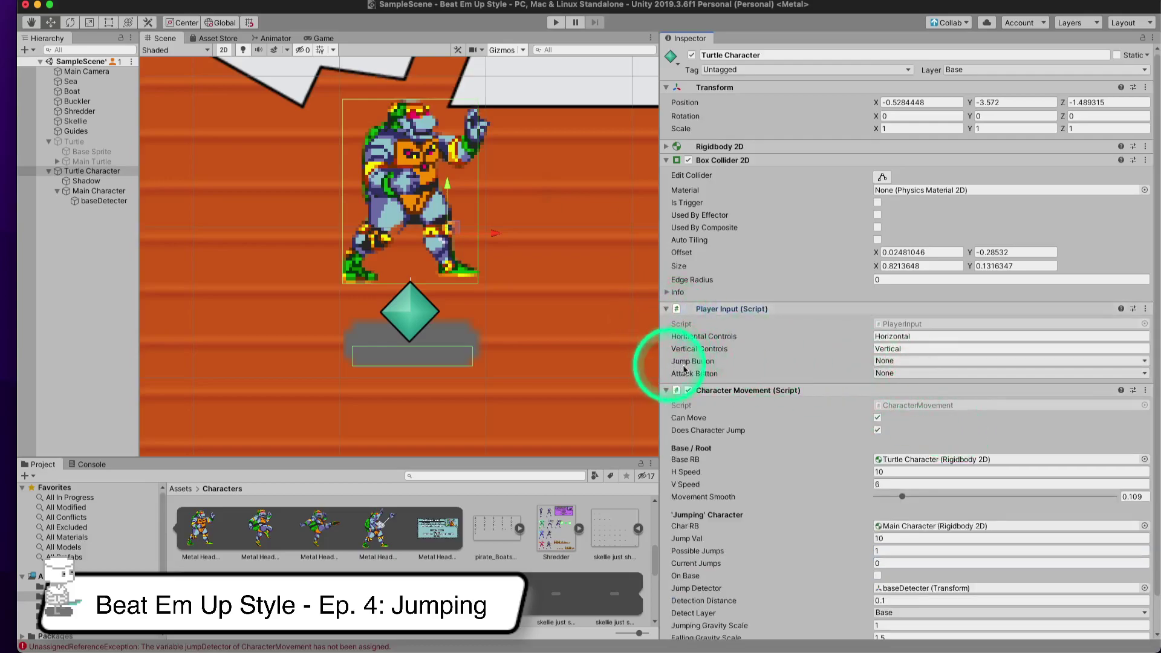
click(922, 362)
click(959, 464)
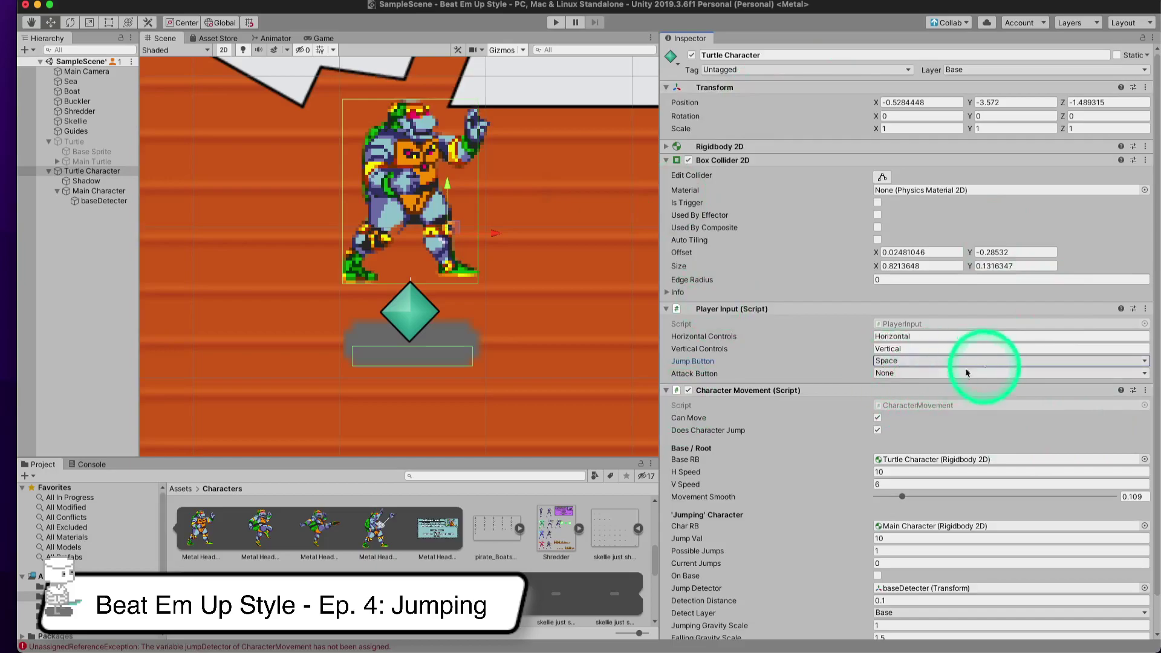
click(556, 23)
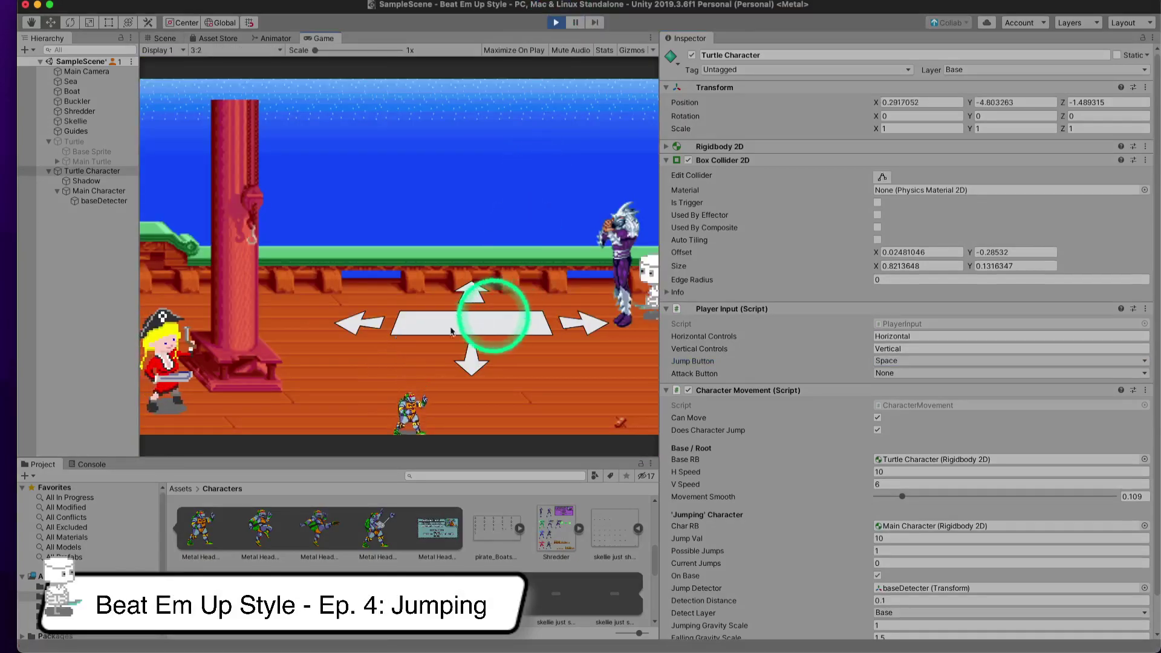
click(565, 24)
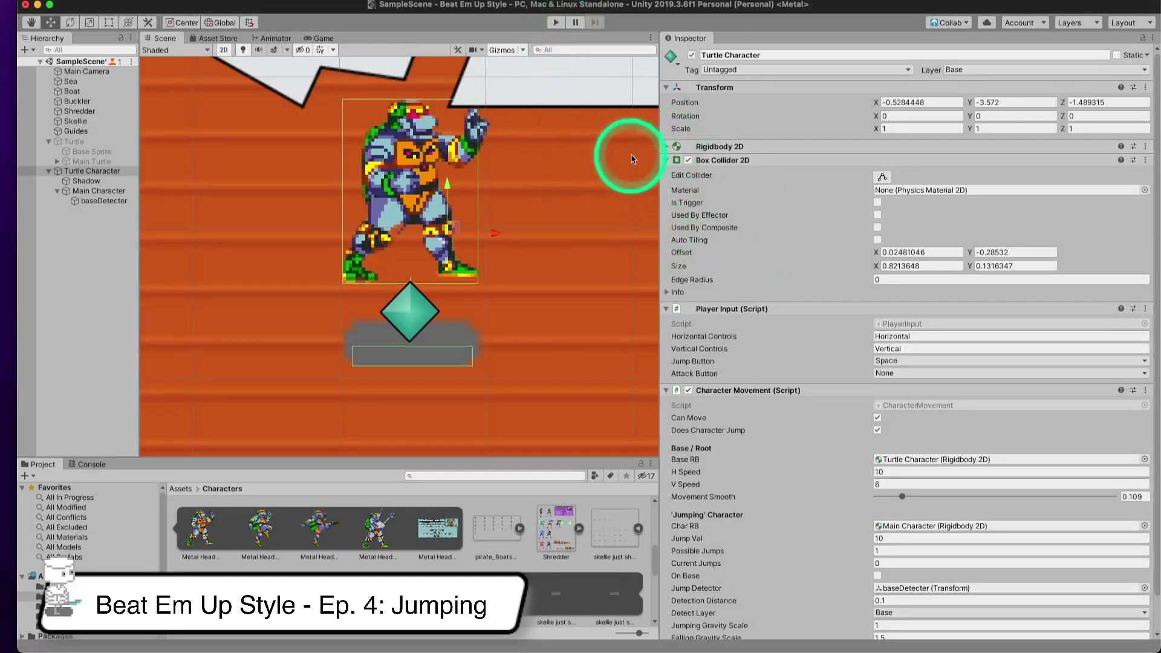
- Compare the Rigidbody 2D settings of Turtle Character, Main Character and the disabled Turtle object
click(80, 172)
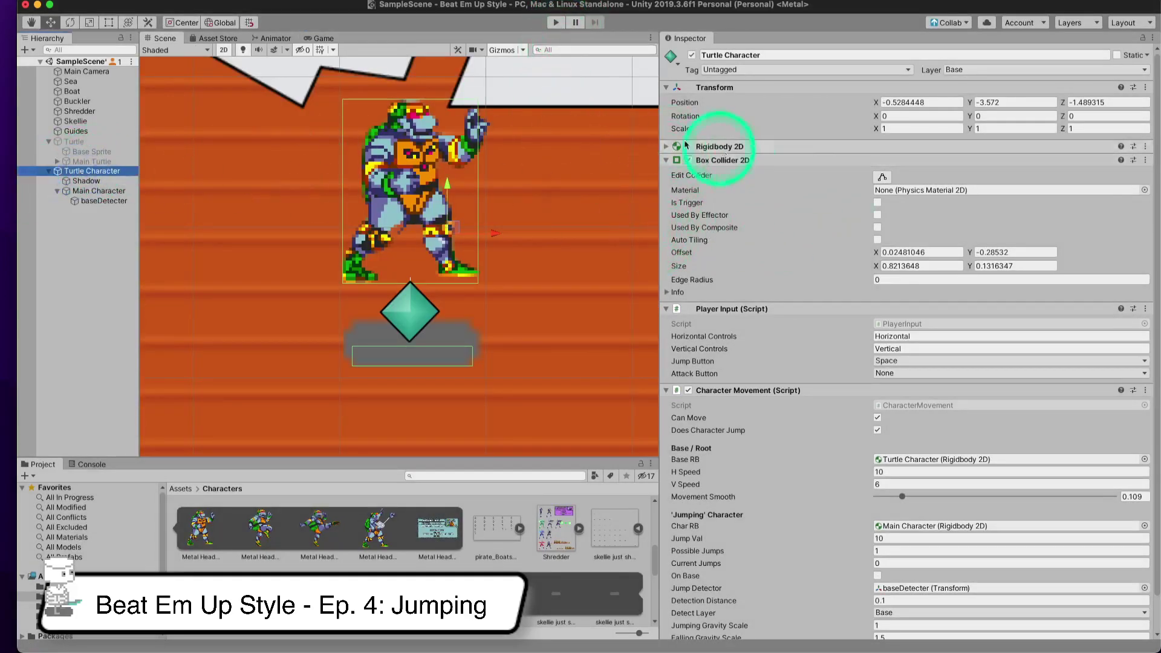
click(667, 149)
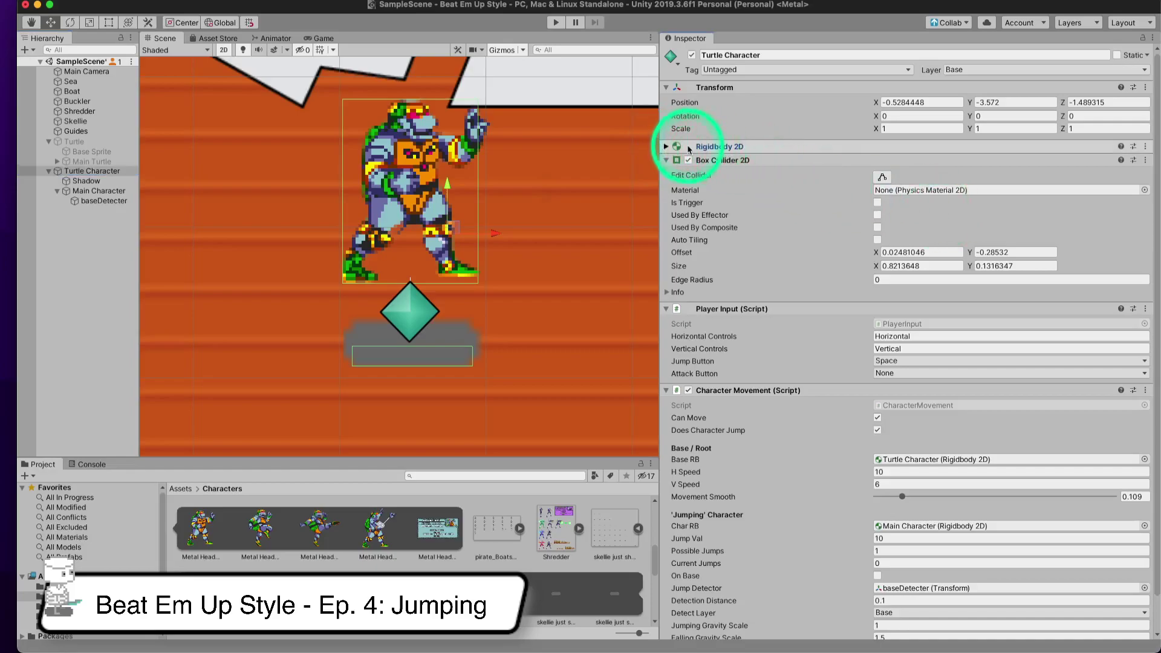
click(690, 149)
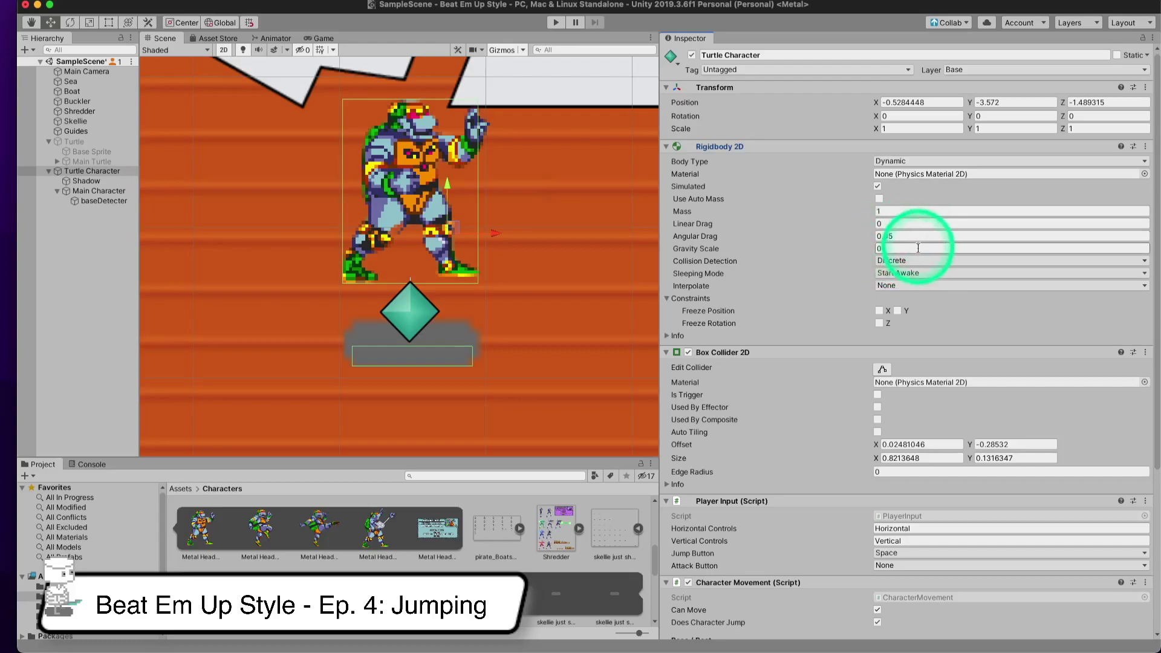
click(112, 191)
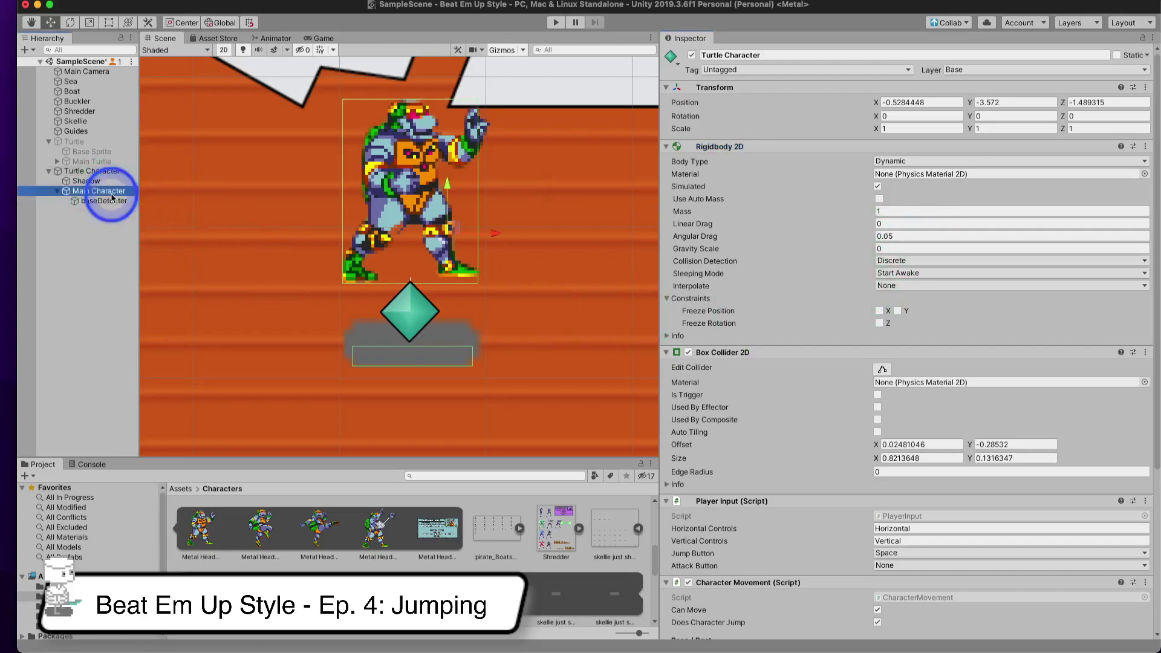
scroll(854, 303, down, 3)
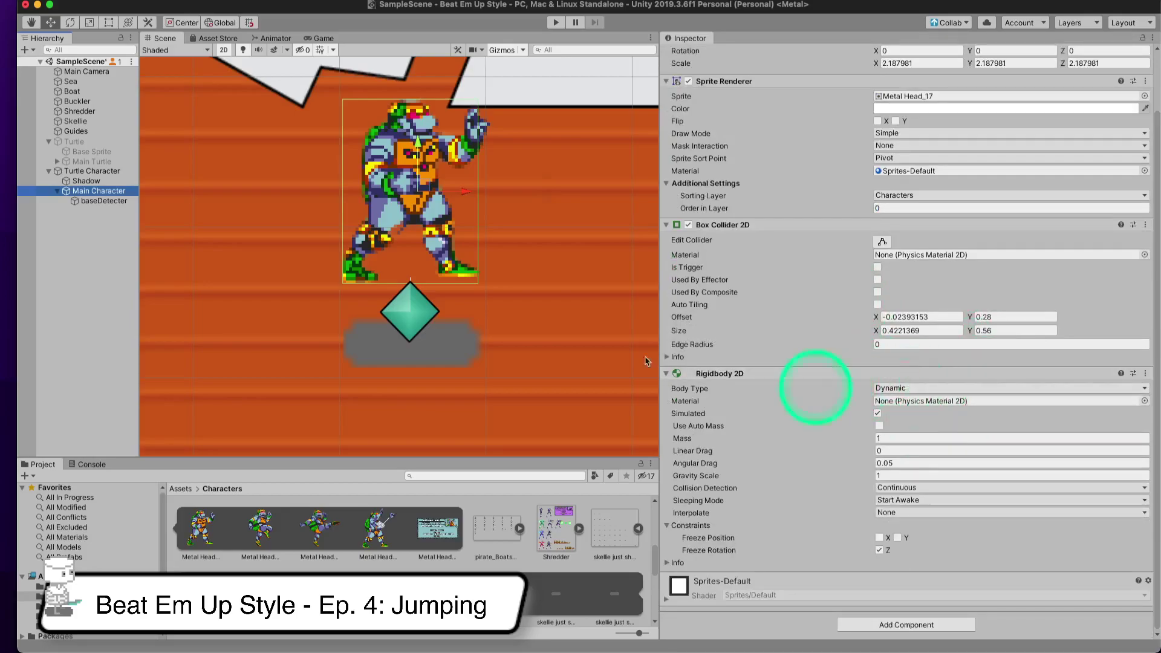
click(75, 141)
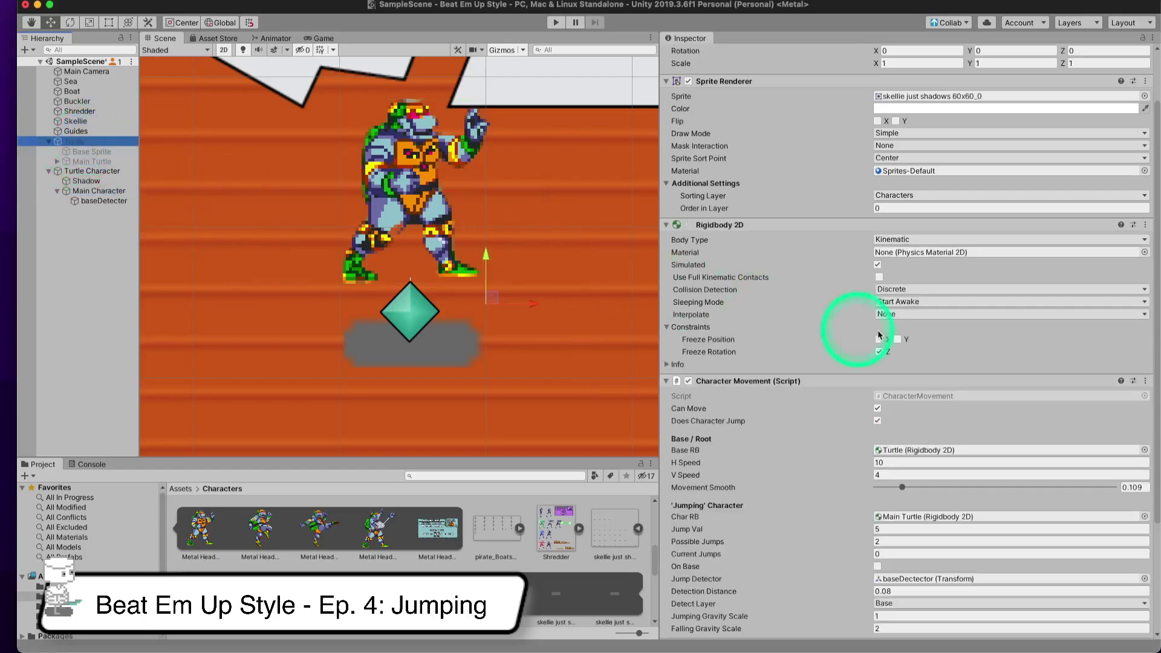
- Set the Body Type of Turtle Character's Rigidbody 2D to Kinematic
click(91, 171)
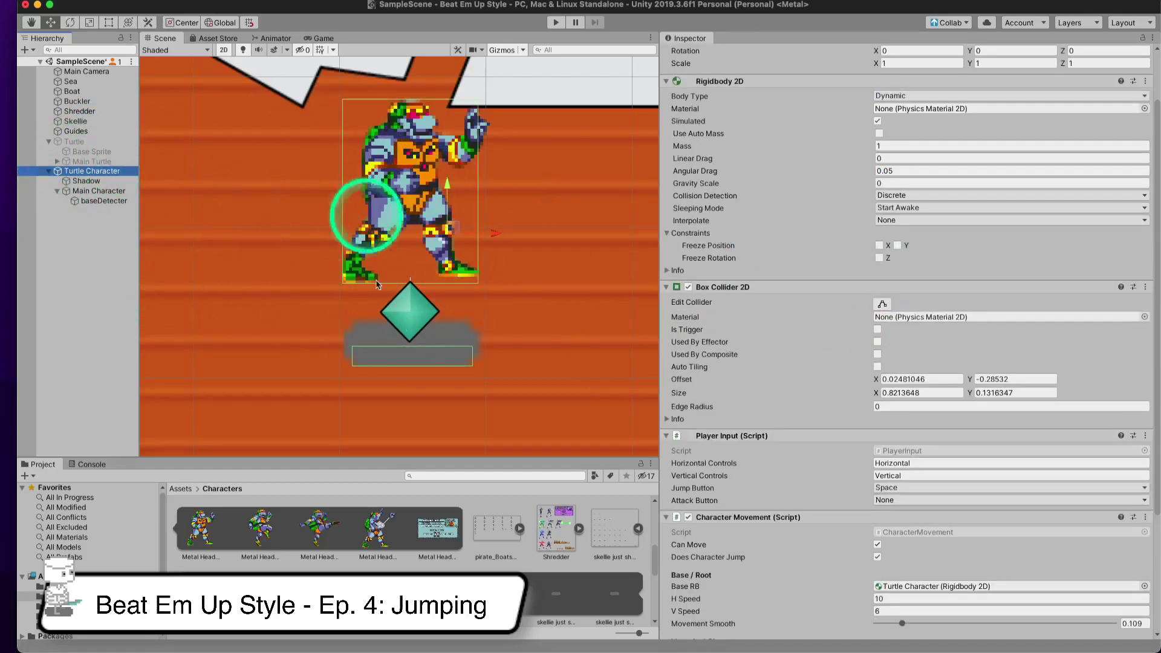
scroll(845, 385, down, 5)
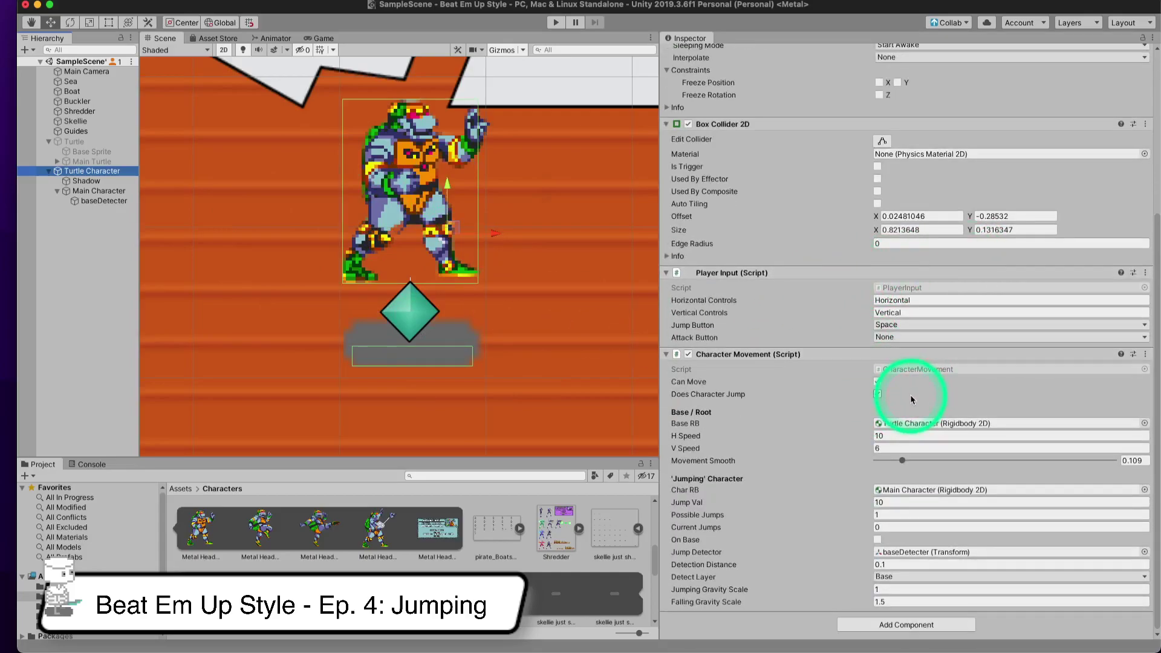
scroll(825, 266, up, 5)
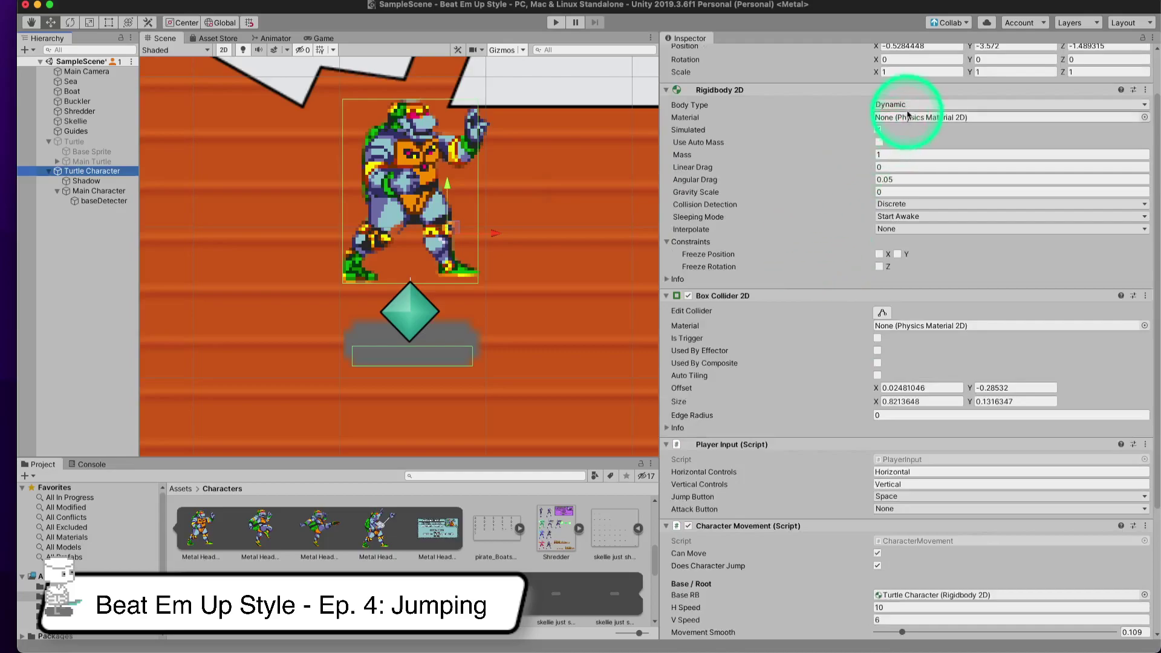
click(904, 105)
click(897, 129)
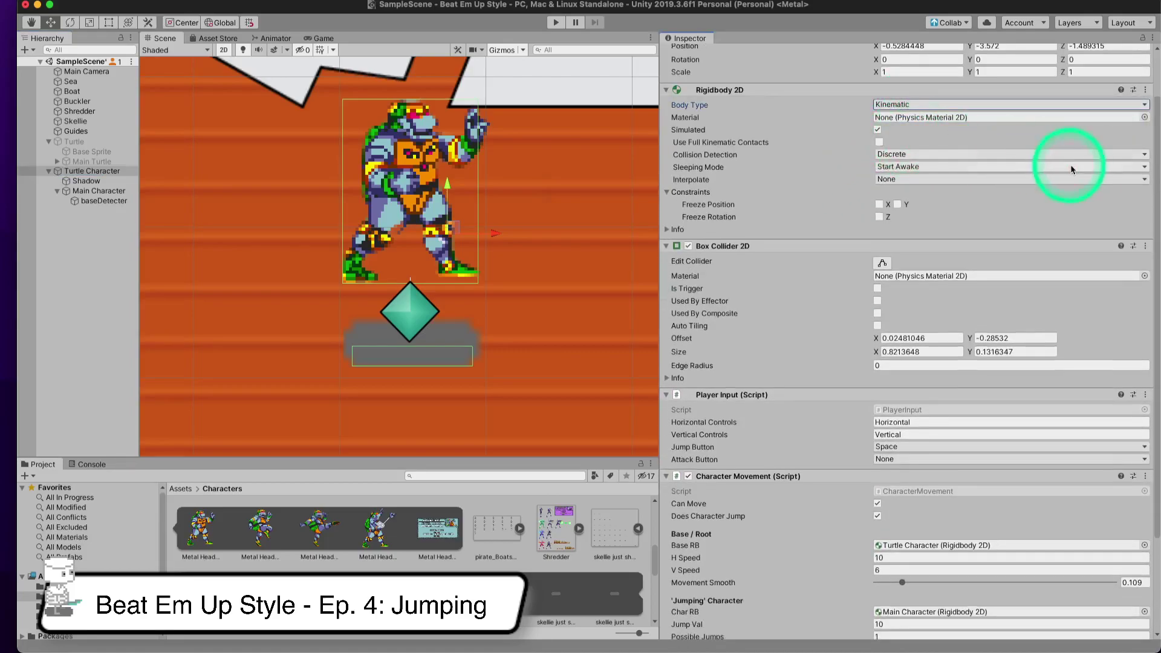
- Play-test Turtle Character by walking in all directions and jumping, and end the test
click(558, 24)
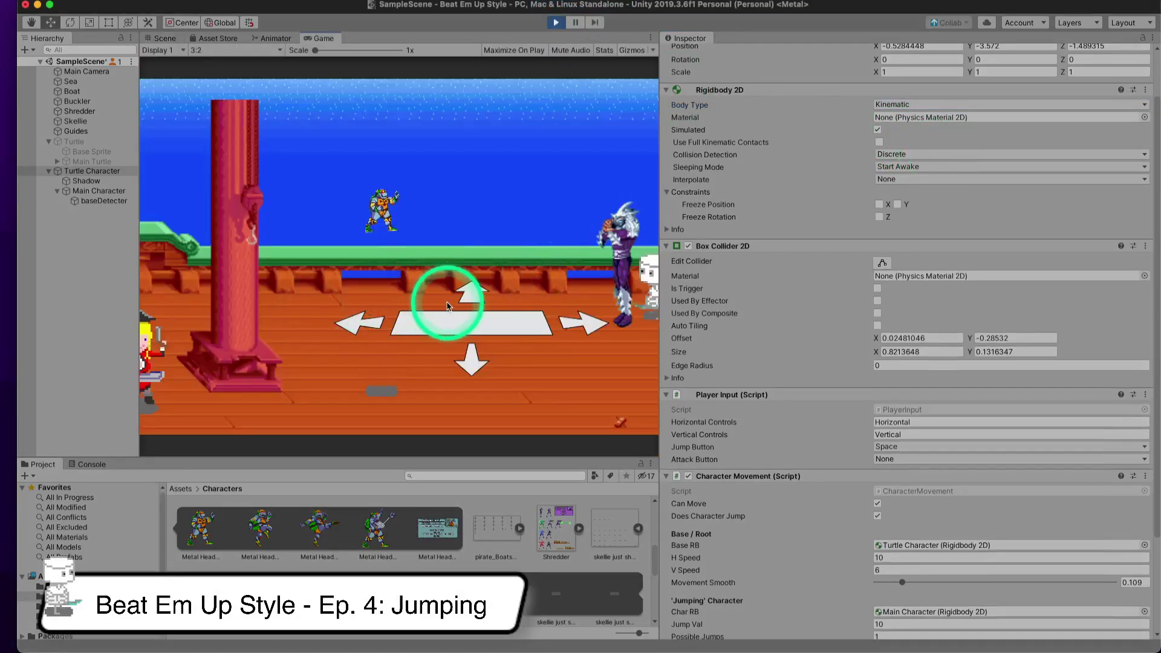
key(Right)
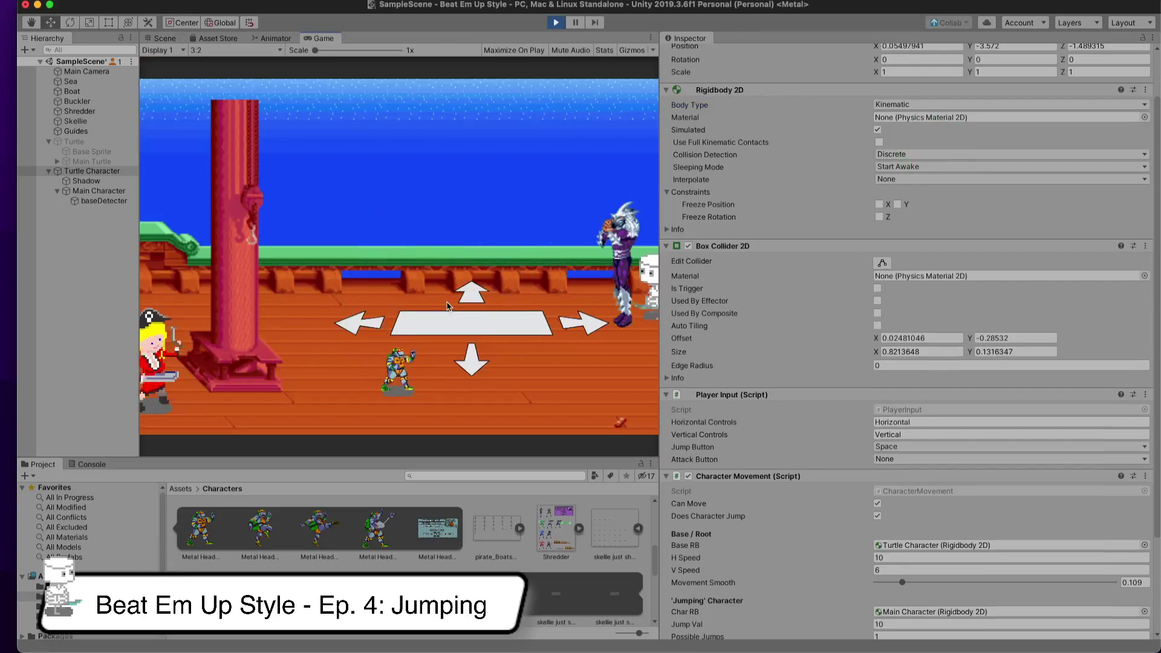
key(space)
key(Left)
key(Up)
key(Right)
key(Down)
key(Left)
key(space)
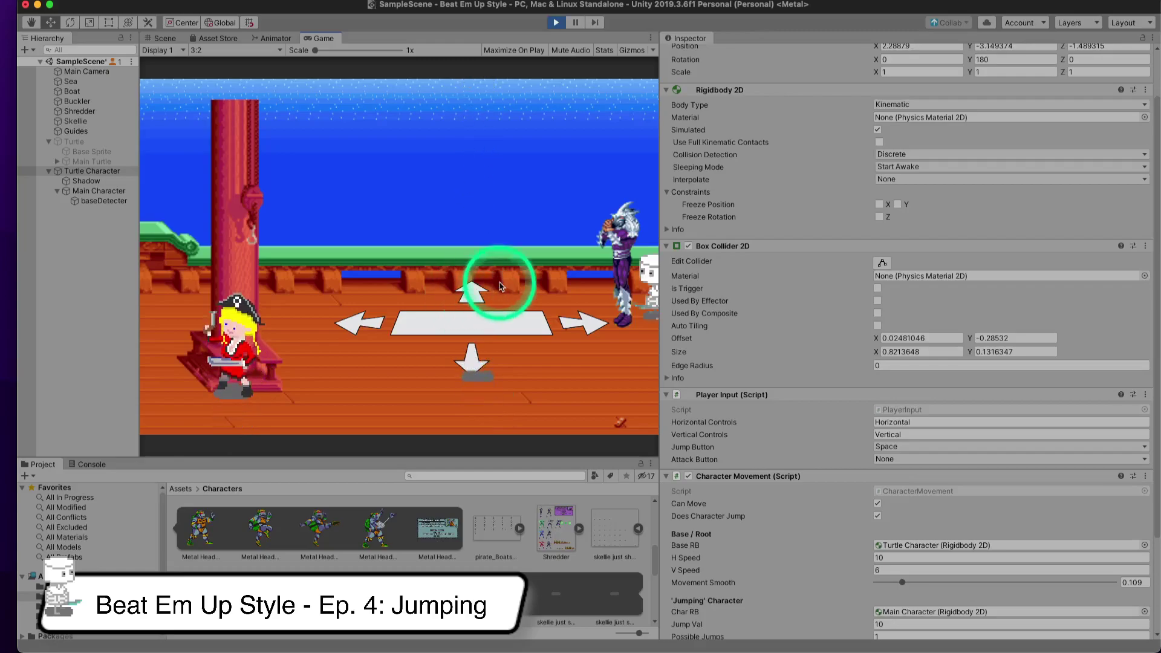
click(556, 22)
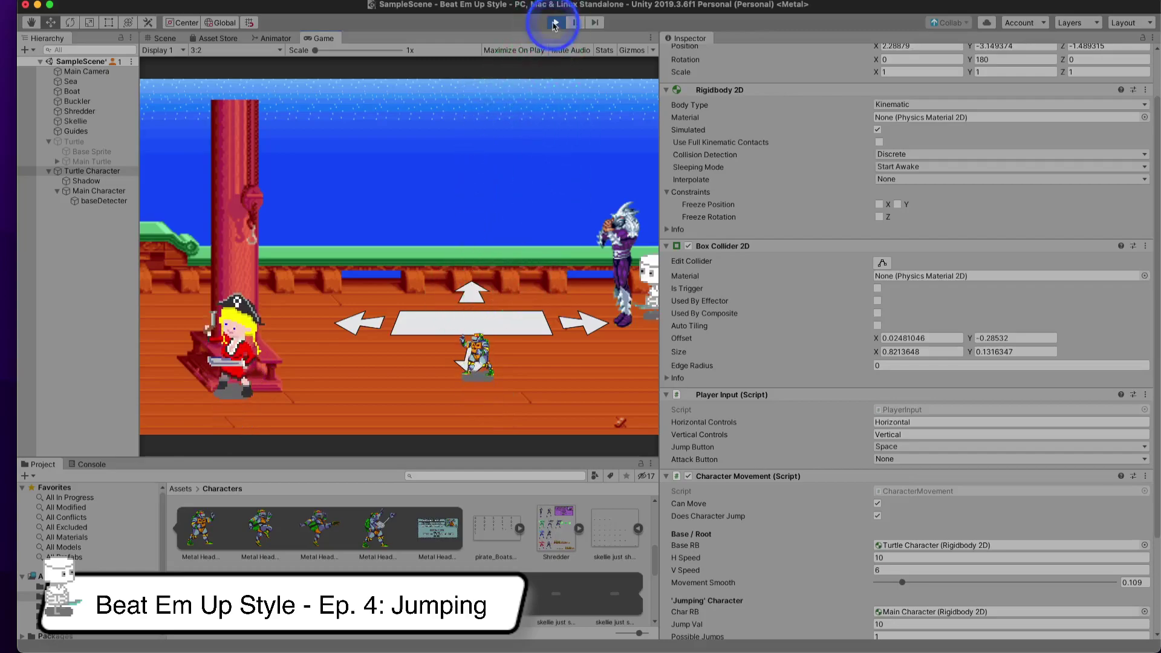
- Set the Jump Val of Turtle Character's Character Movement script to 4
click(91, 171)
scroll(817, 308, down, 5)
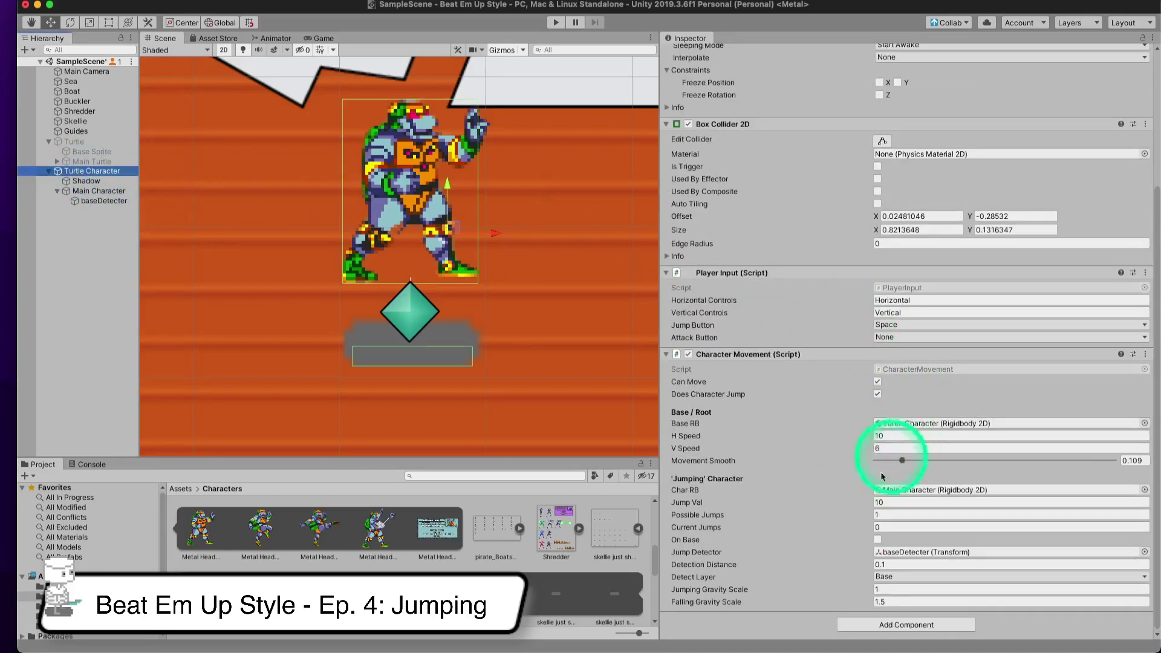
click(894, 502)
key(BackSpace)
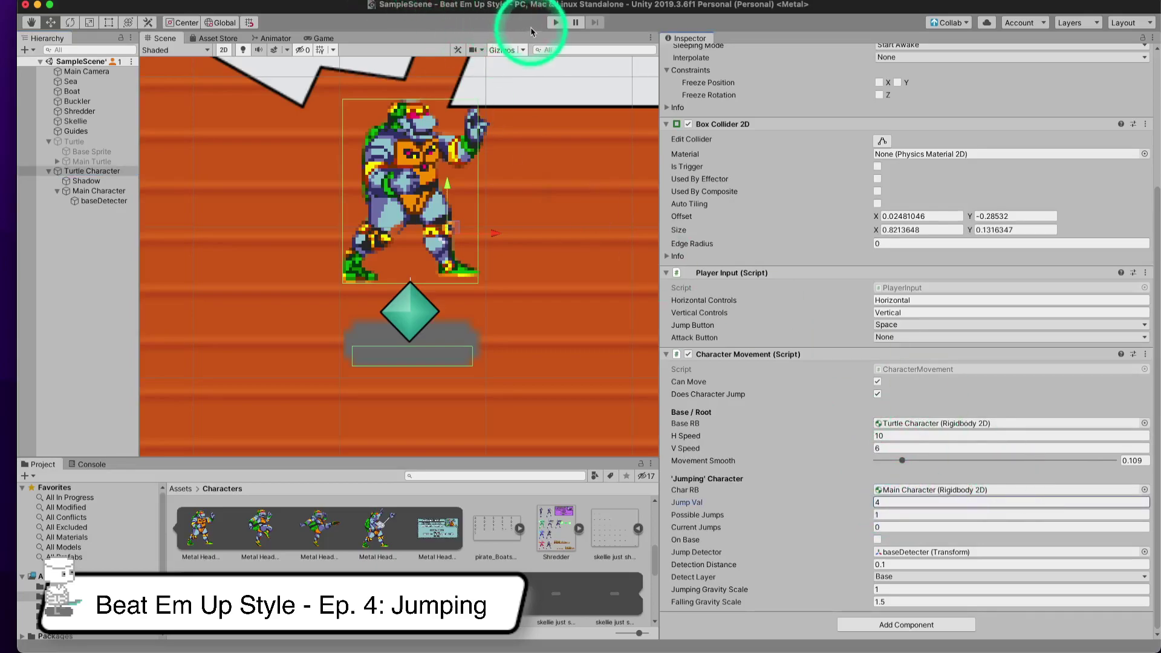
- Play-test the lower jump by moving Turtle Character around and jumping repeatedly on the deck
click(556, 22)
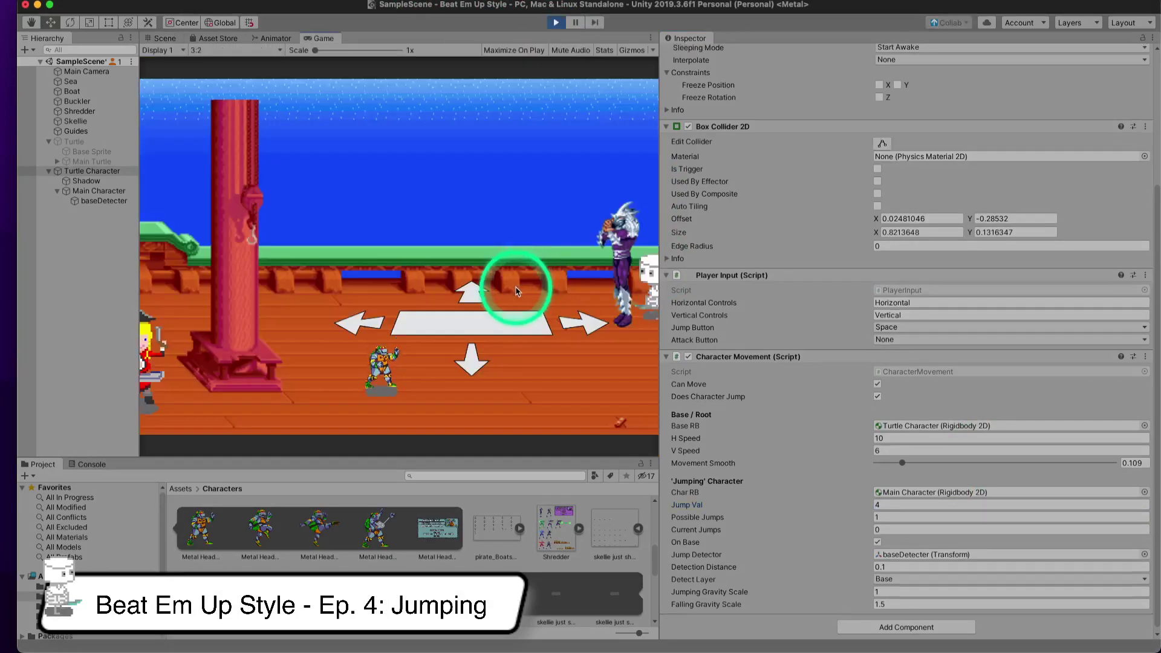
key(Right)
key(Up)
key(space)
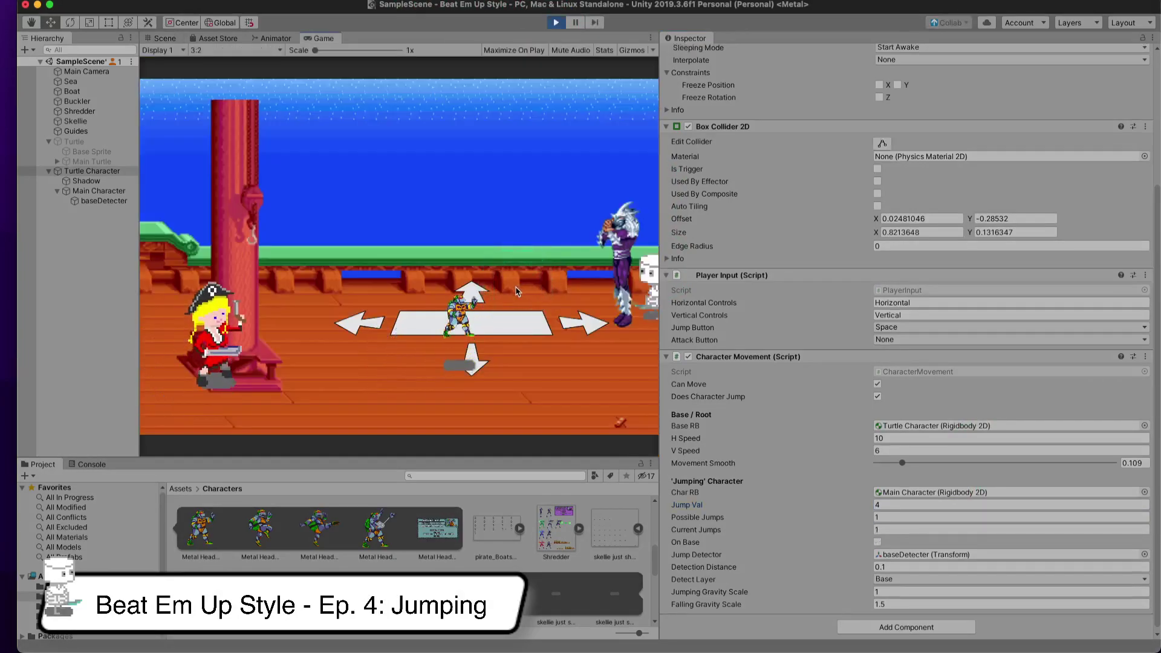
key(Right)
key(space)
key(Left)
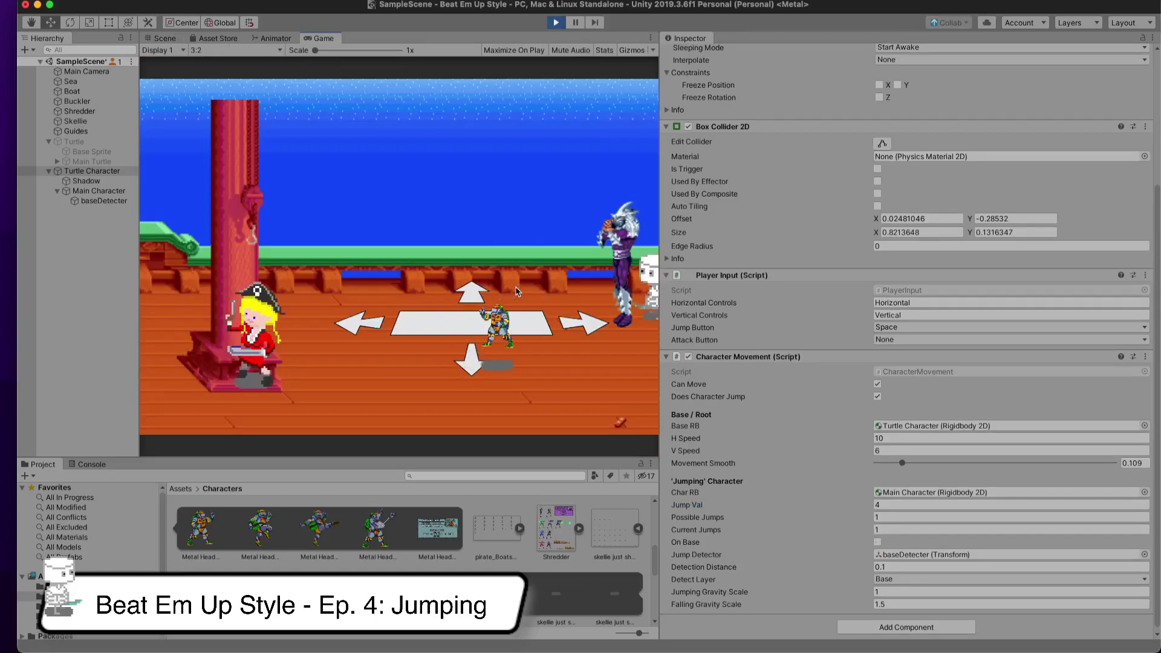
key(space)
key(Left)
key(space)
key(Right)
key(space)
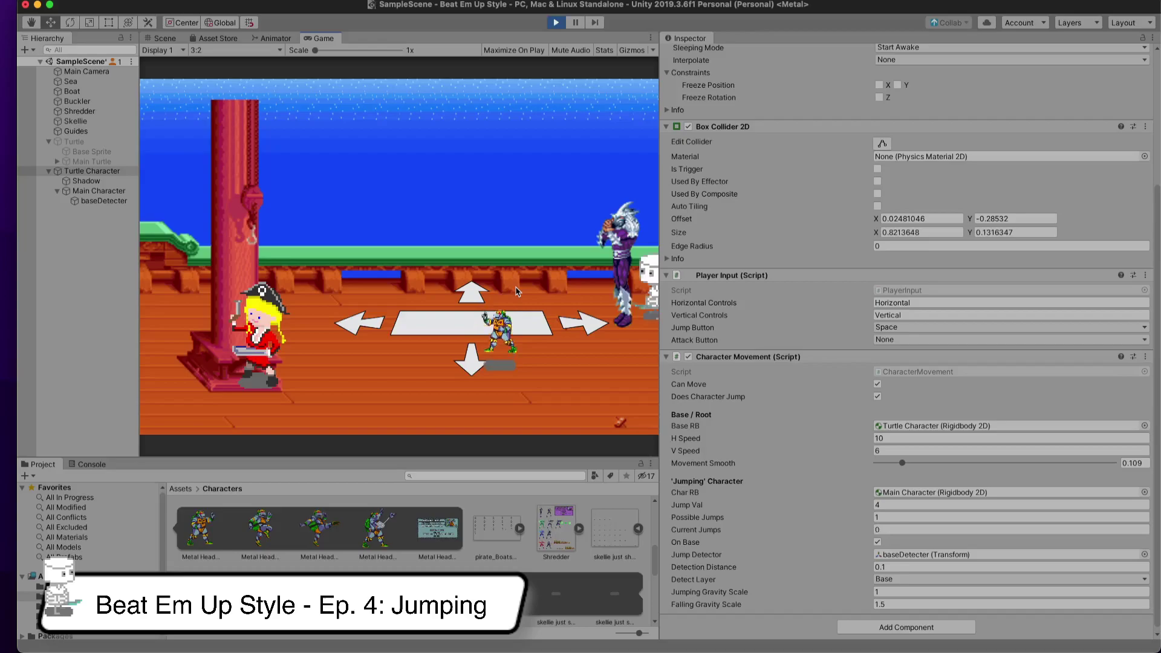
click(542, 280)
key(space)
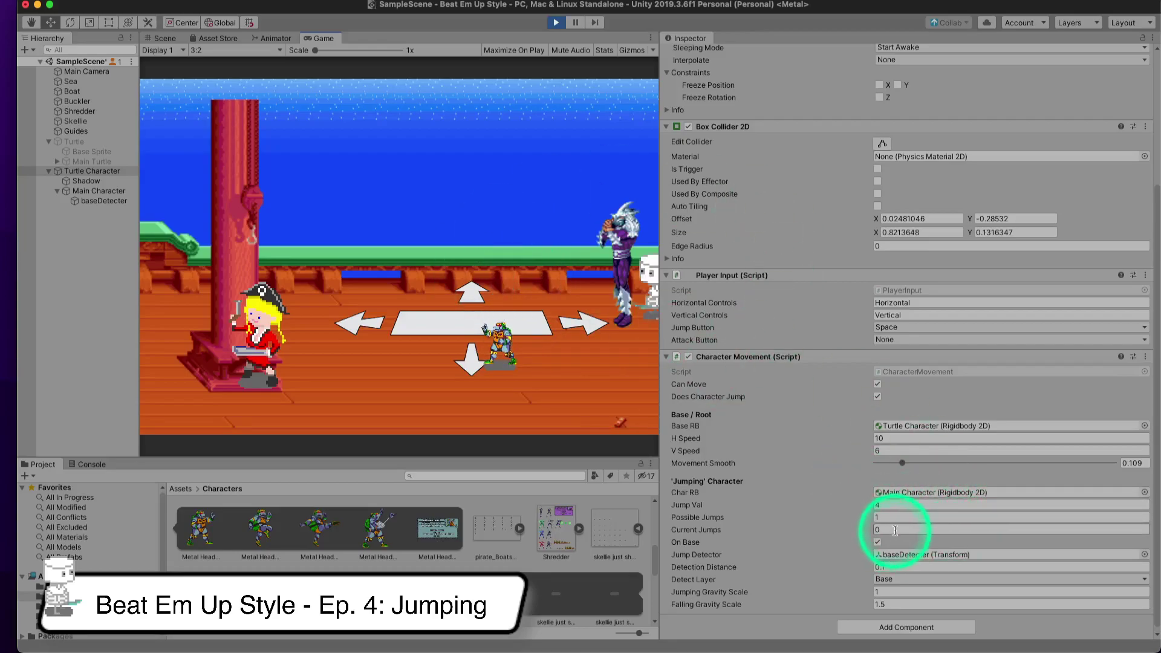
- Try Possible Jumps 3 while the game runs, test consecutive mid-air jumps, and end the play test
click(809, 519)
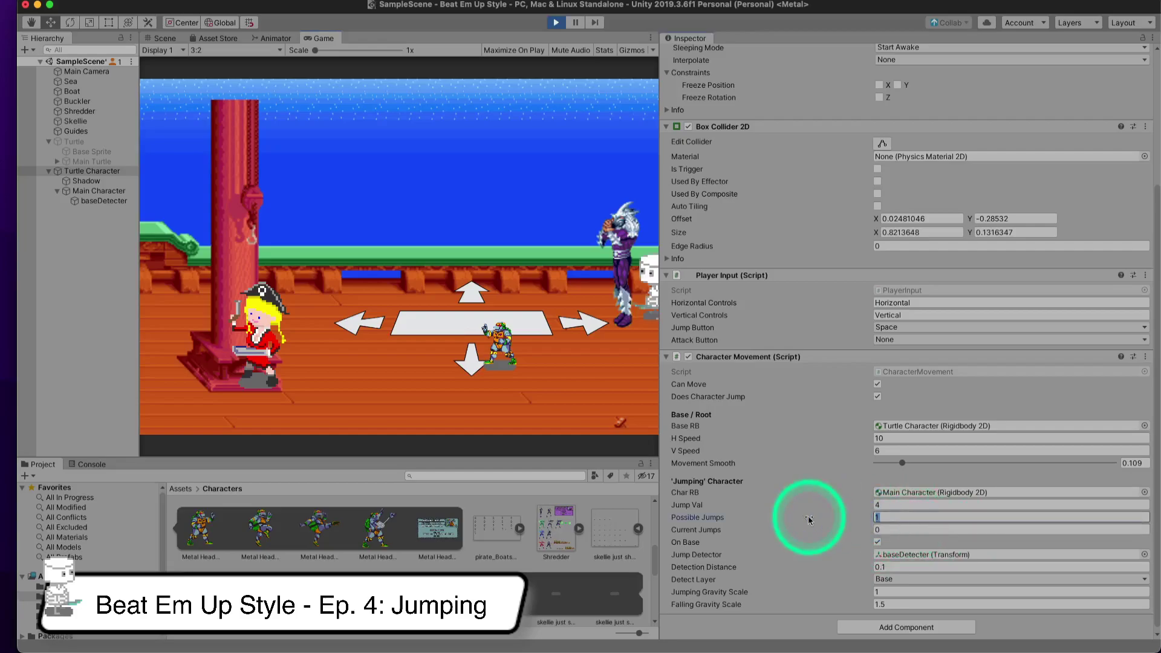
click(546, 297)
key(space)
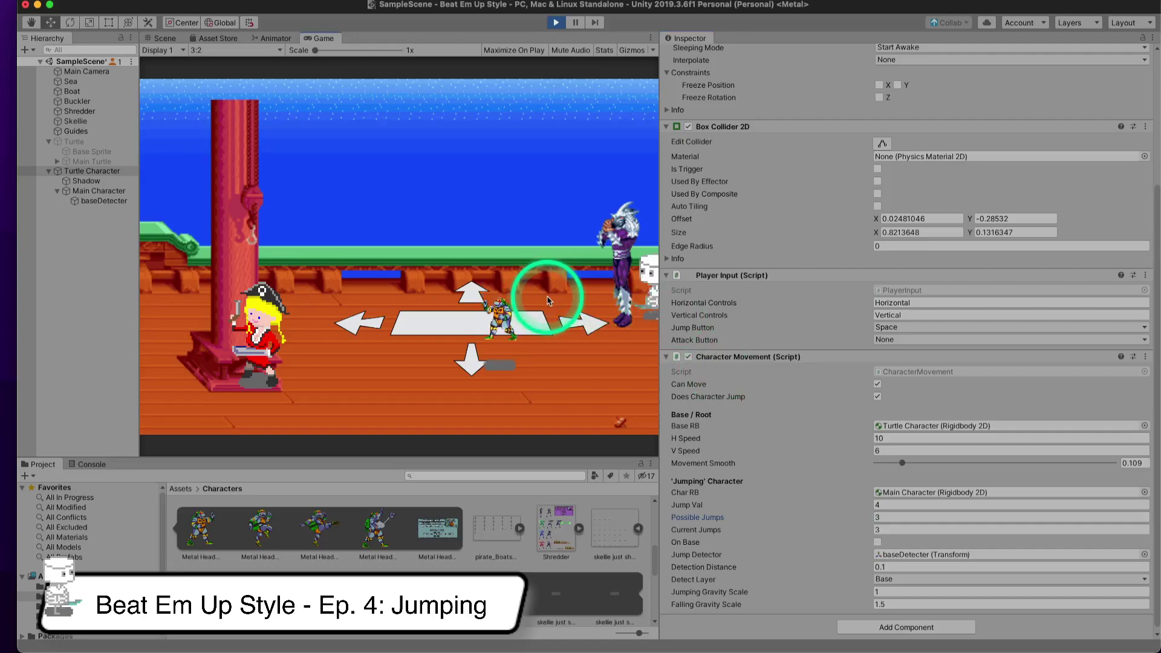
key(space)
click(556, 22)
- Check the Possible Jumps value and play-test a single jump with Turtle Character
click(907, 519)
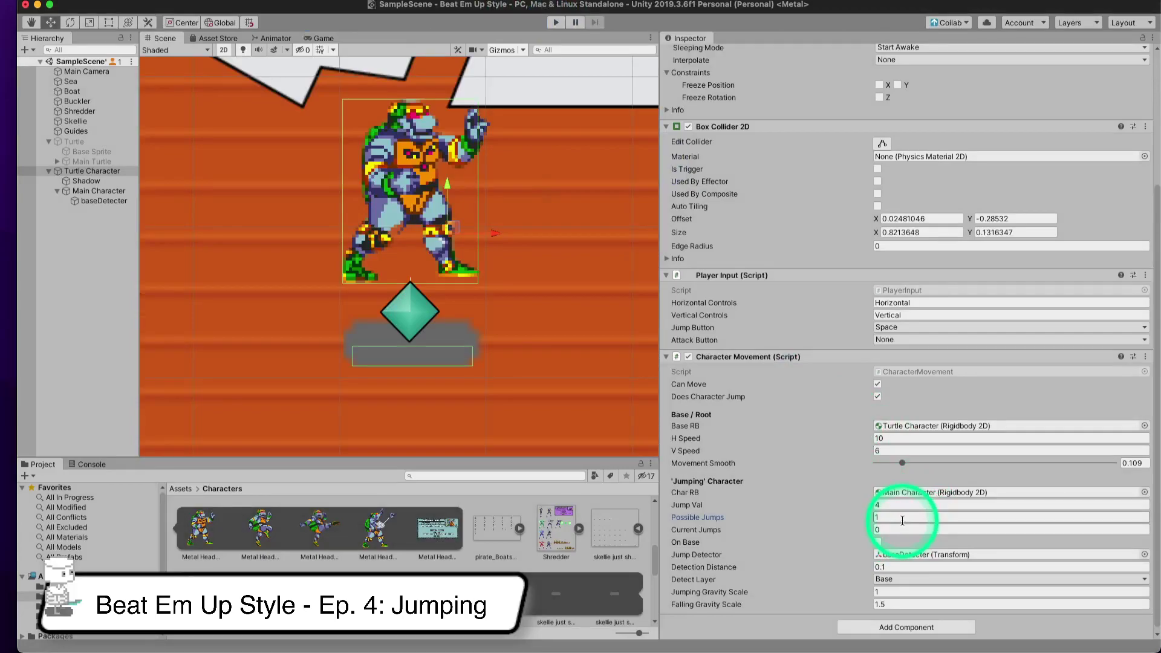
click(739, 519)
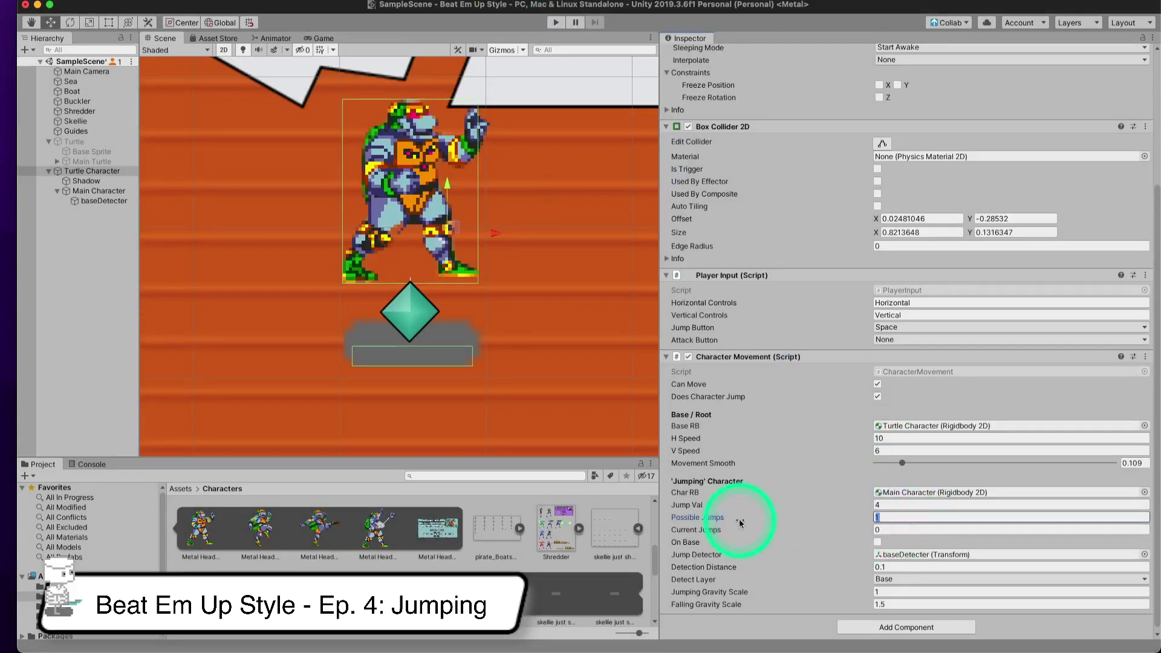
click(555, 22)
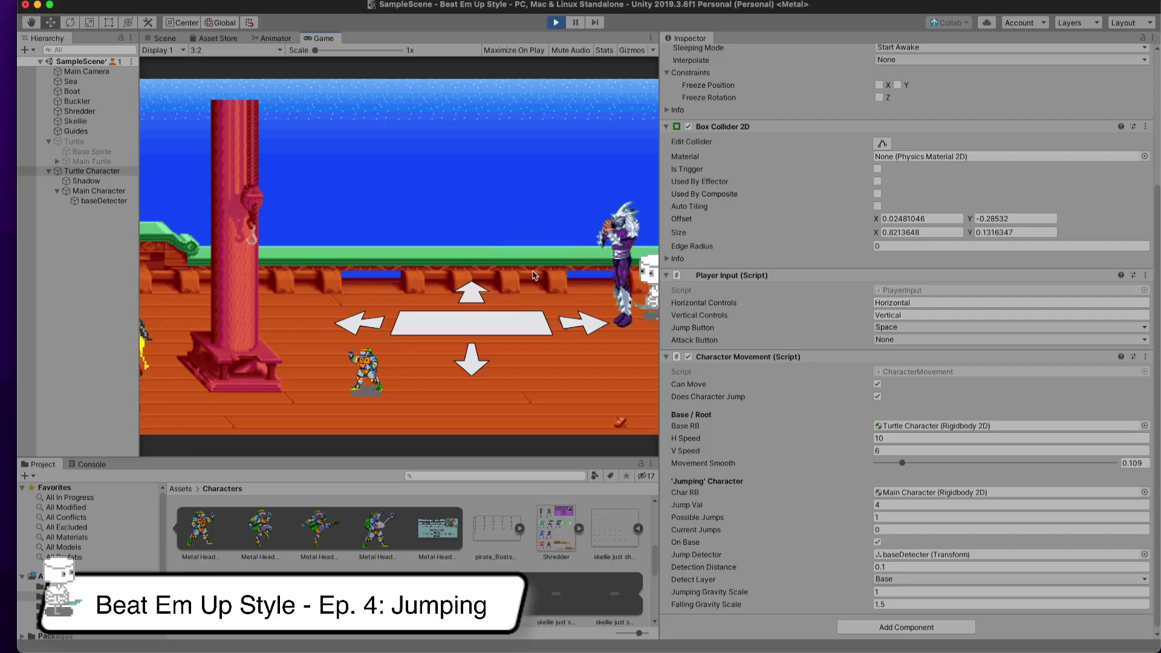
key(space)
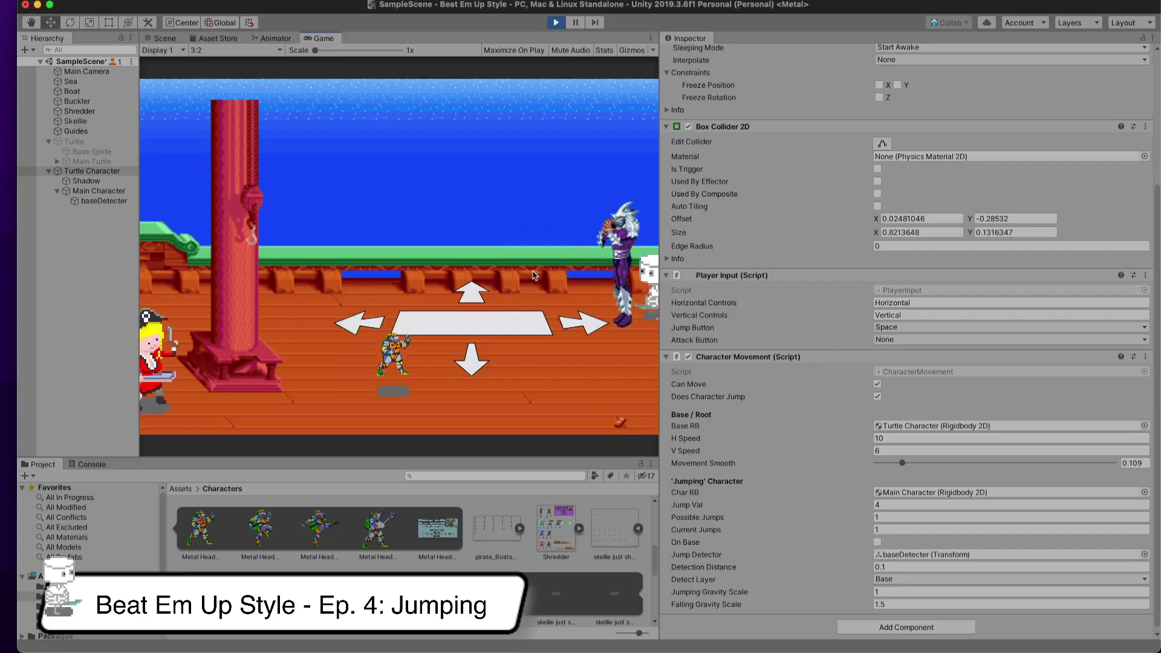
- Lower Movement Smooth to 0.053 while the game runs and test walking and jumping in all directions
scroll(883, 410, down, 1)
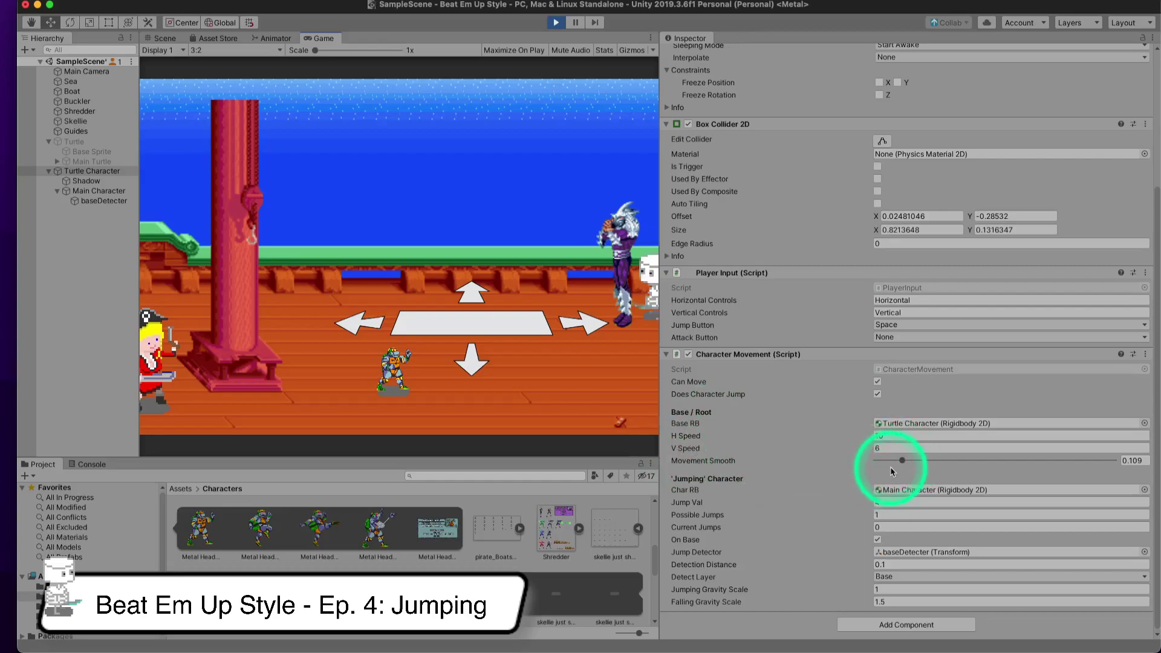
drag(902, 462, 889, 461)
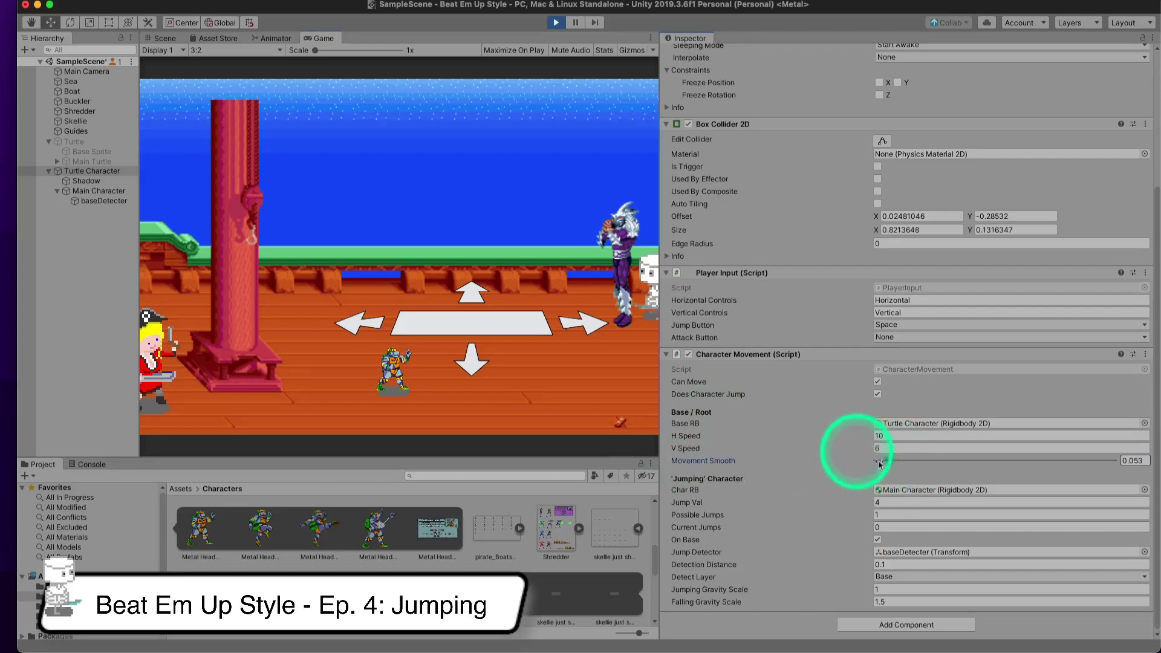
click(570, 369)
key(space)
key(Right)
key(Up)
key(space)
key(Left)
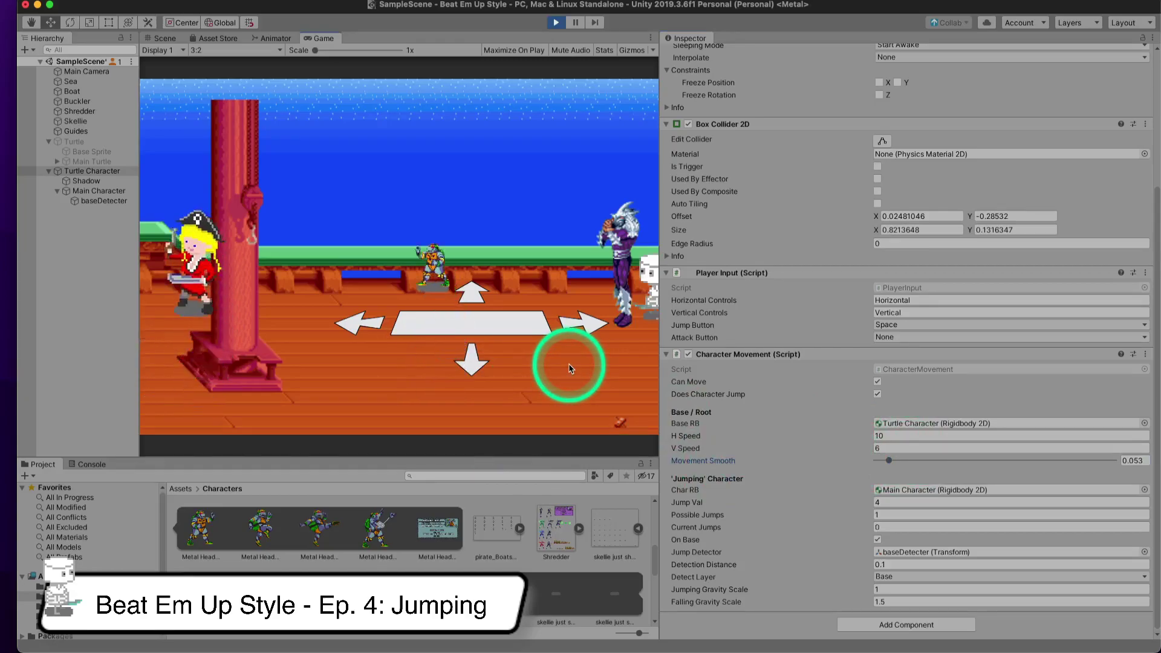
key(Right)
key(Down)
key(Left)
key(space)
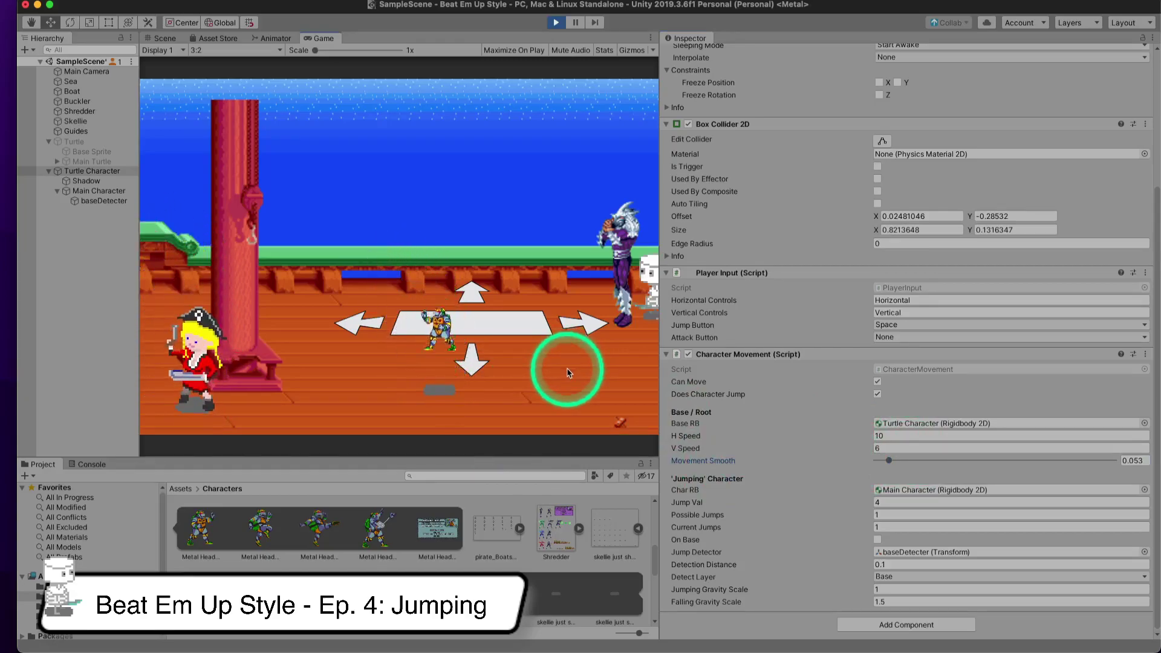
- Walk Turtle Character across the deck, then select it and review its physics, input and movement component settings
key(Right)
key(Up)
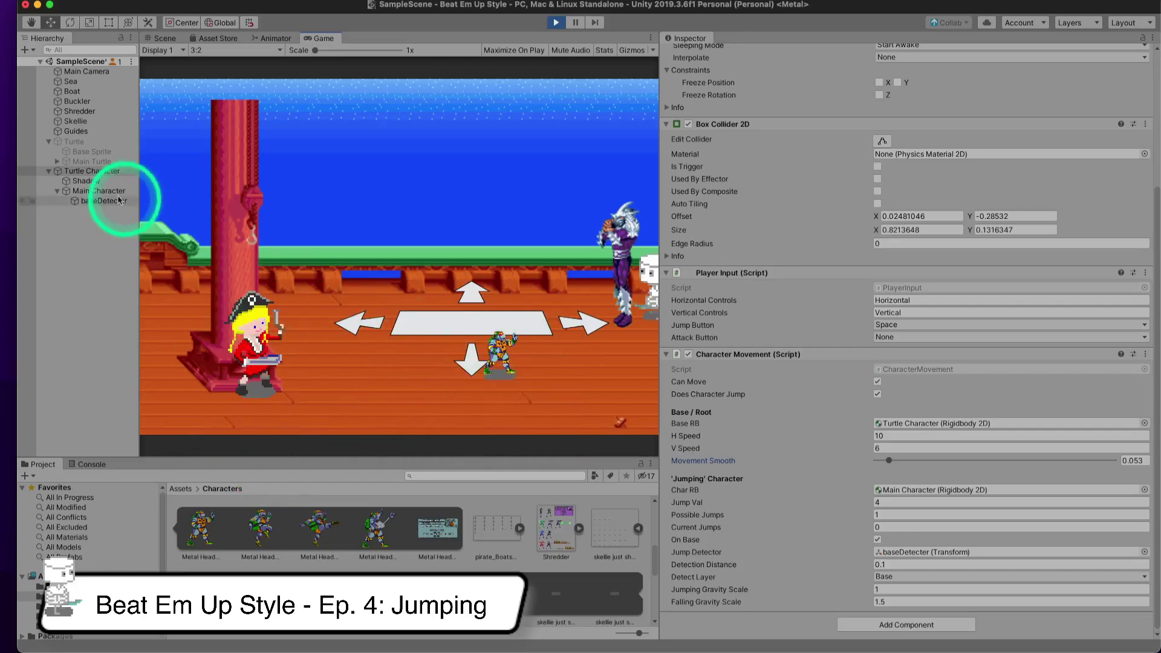
click(92, 172)
scroll(992, 303, up, 5)
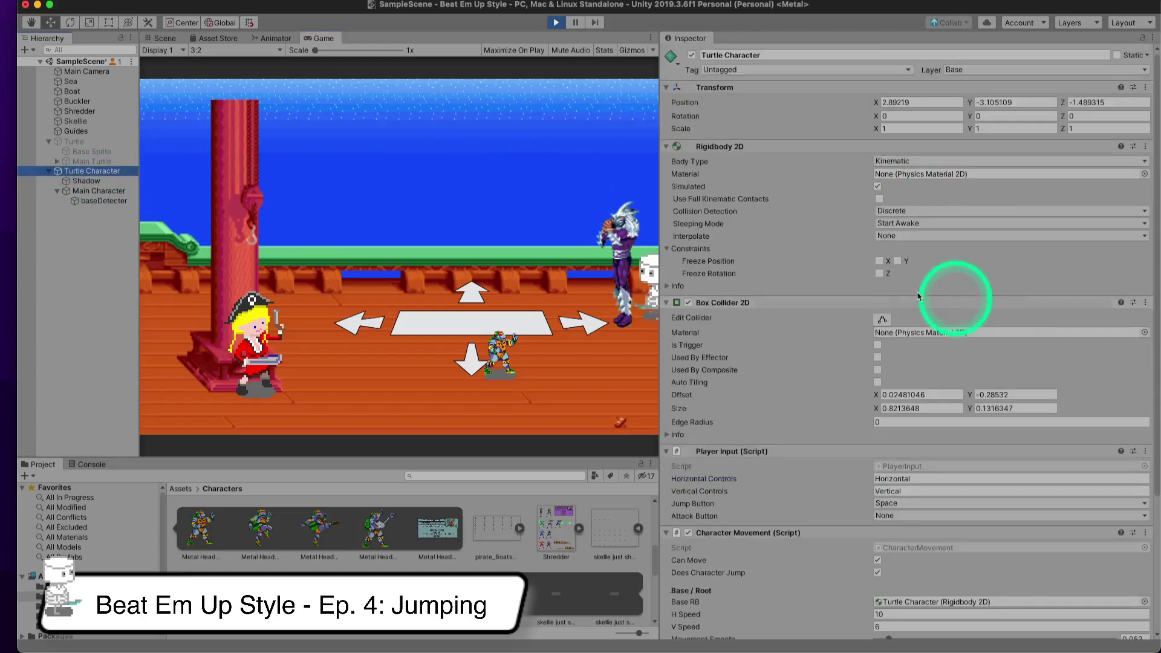
scroll(889, 302, down, 5)
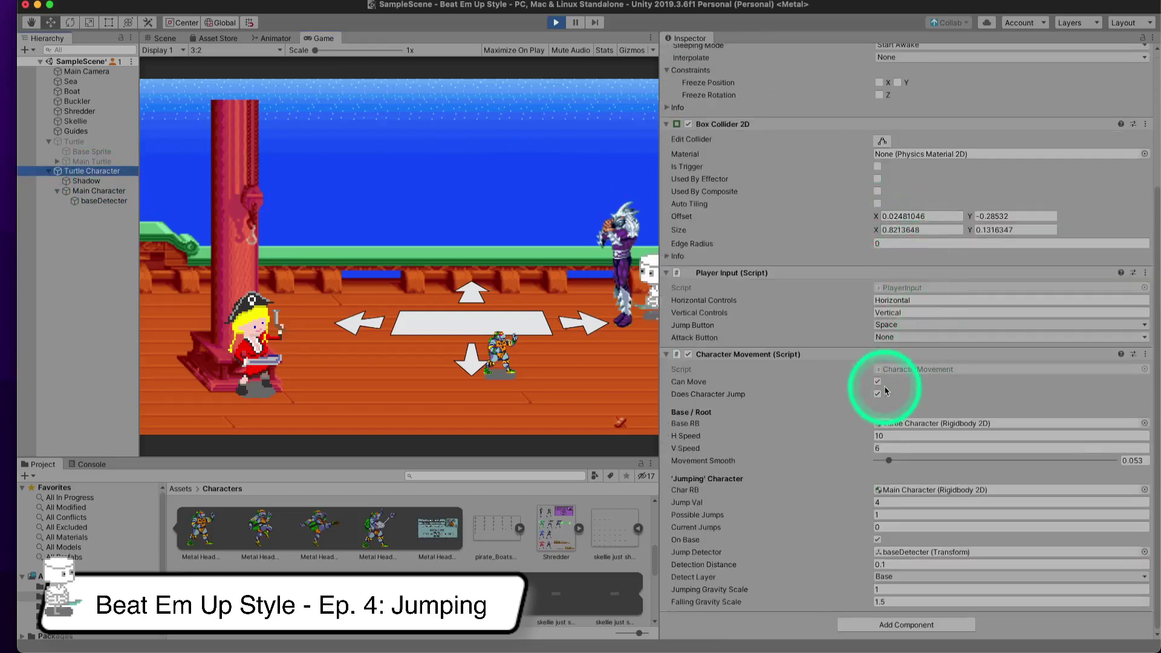
- Play-test Turtle Character's vertical range by moving it up past the ship's railing and back down onto the deck
click(522, 361)
key(space)
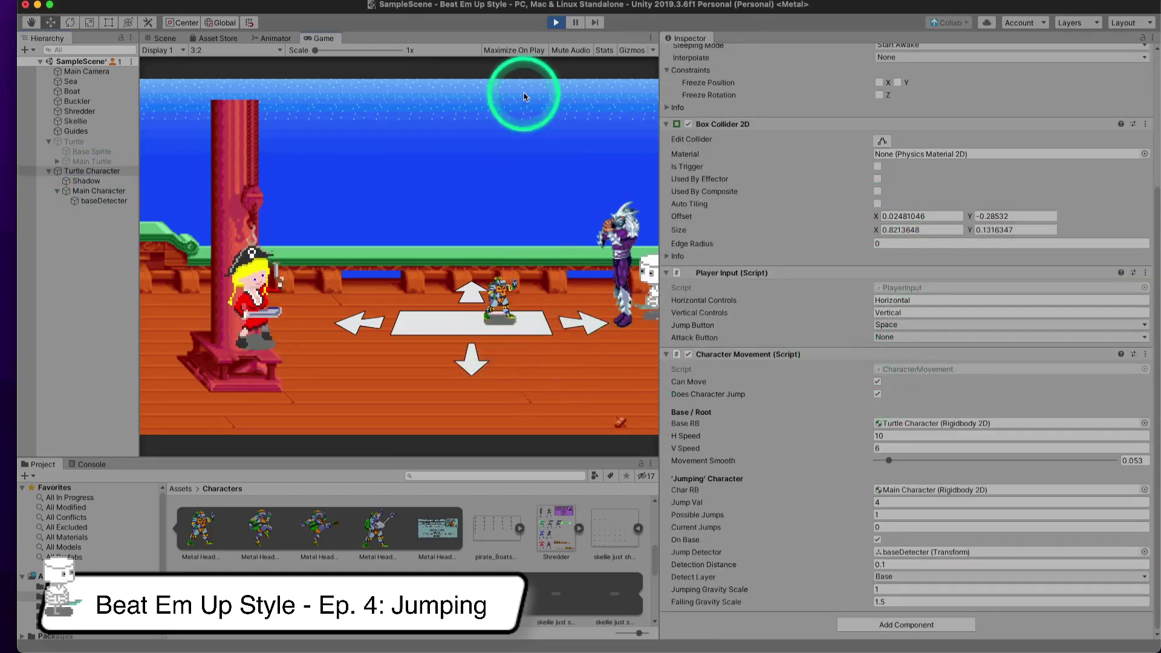
key(Down)
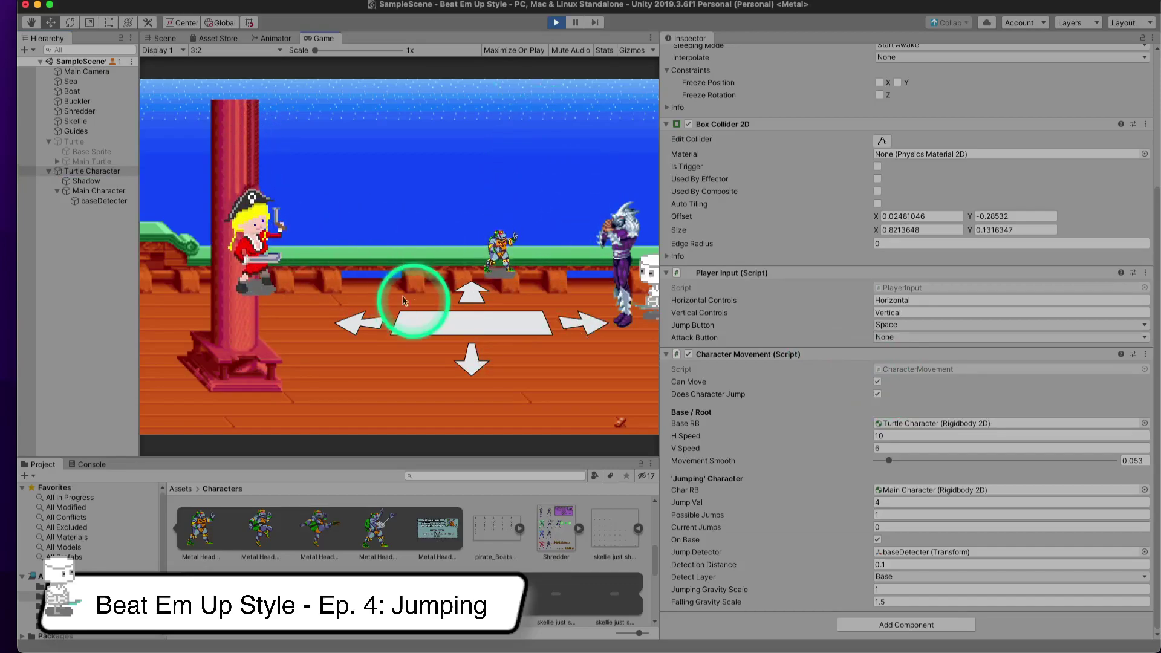
key(Right)
key(Left)
key(Down)
key(Down)
key(Right)
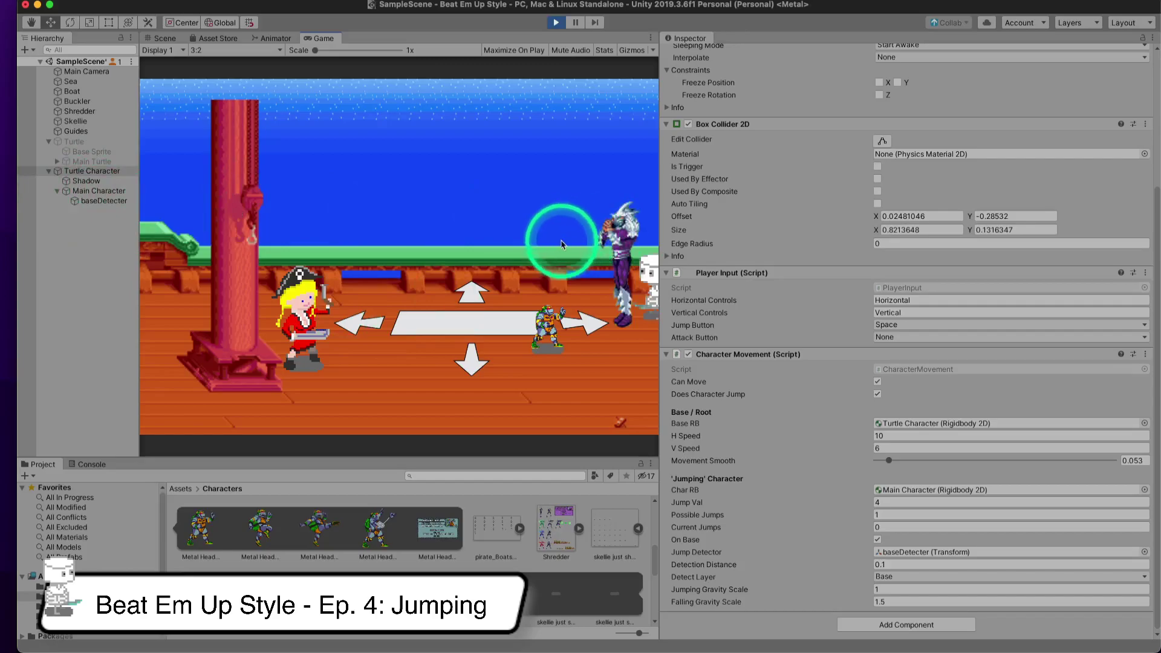
- Play-test Turtle Character by jumping and changing direction left and right on the deck, then recheck its component settings
key(Left)
key(space)
key(Left)
key(Right)
key(space)
key(Left)
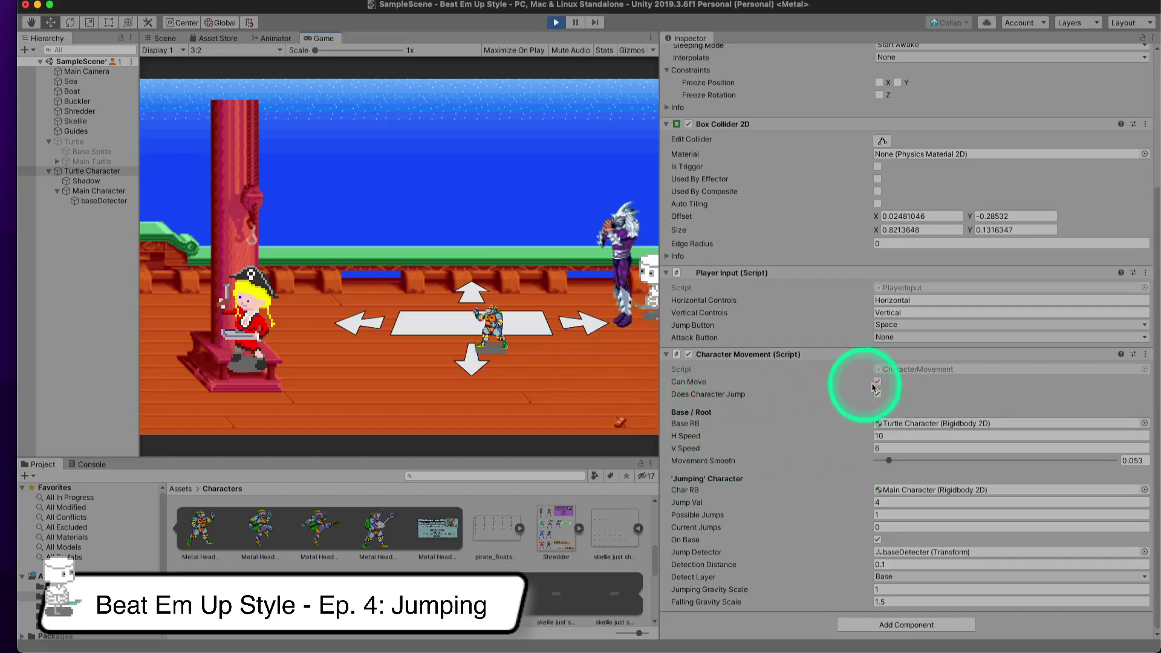
key(Left)
key(Right)
key(Right)
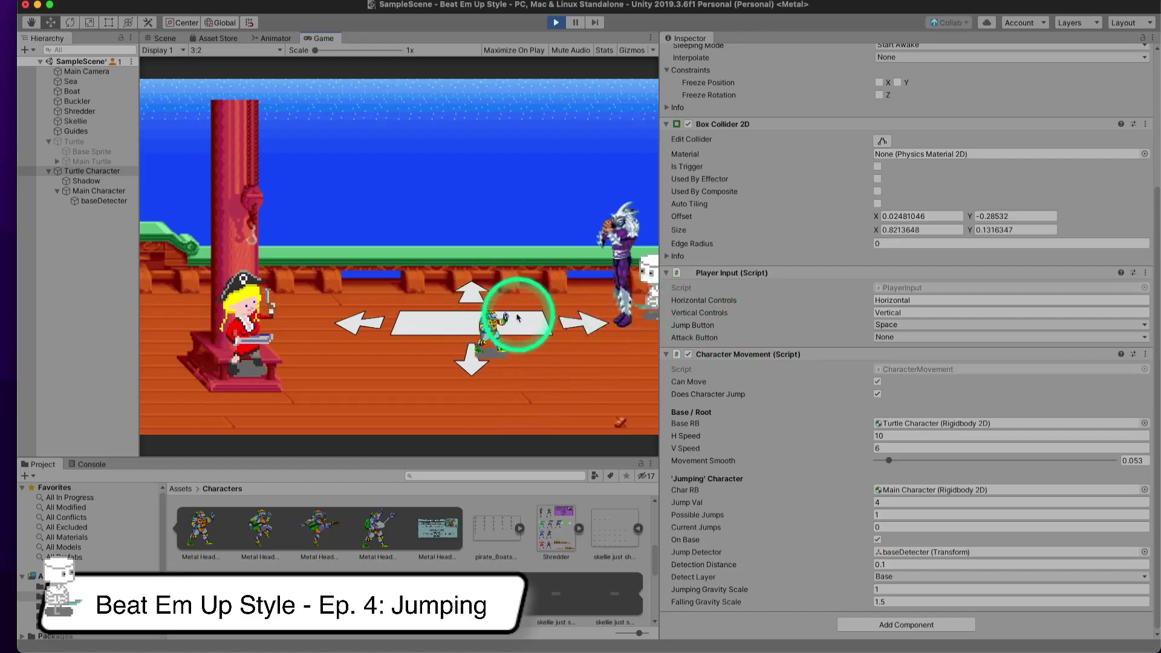
key(space)
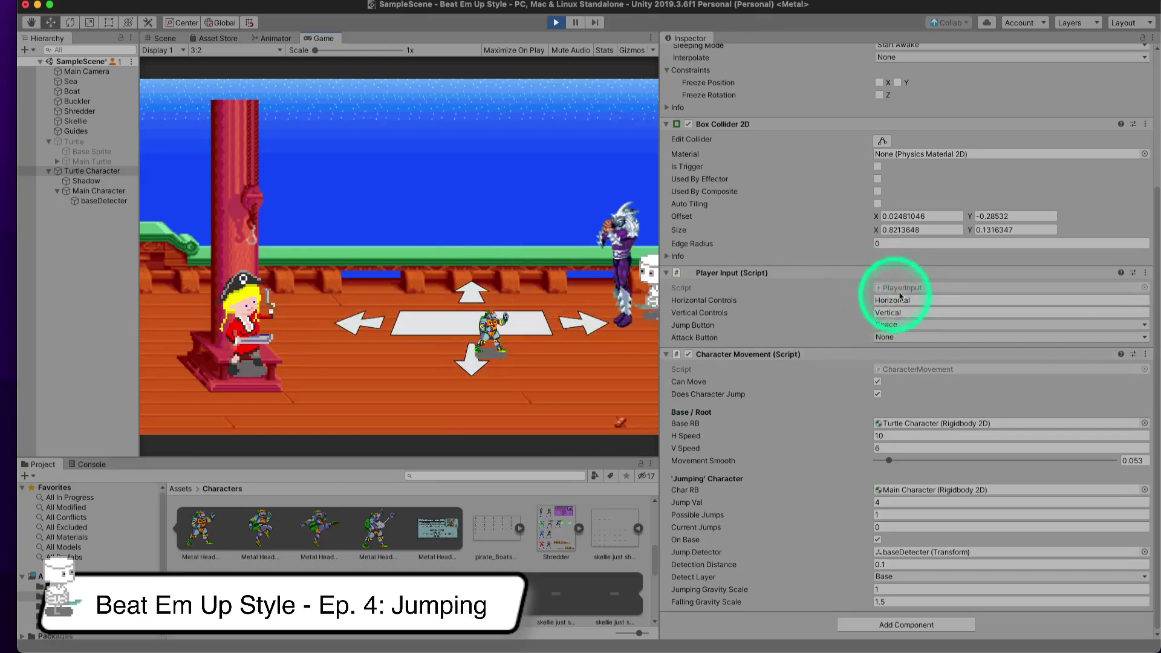
scroll(907, 280, up, 5)
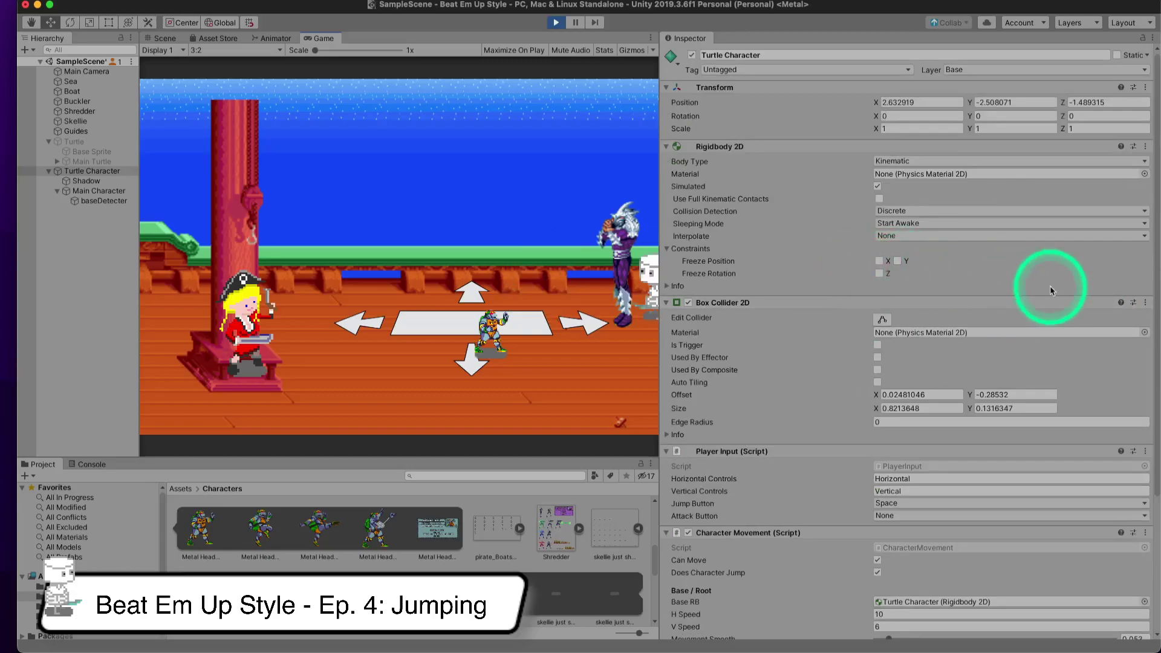